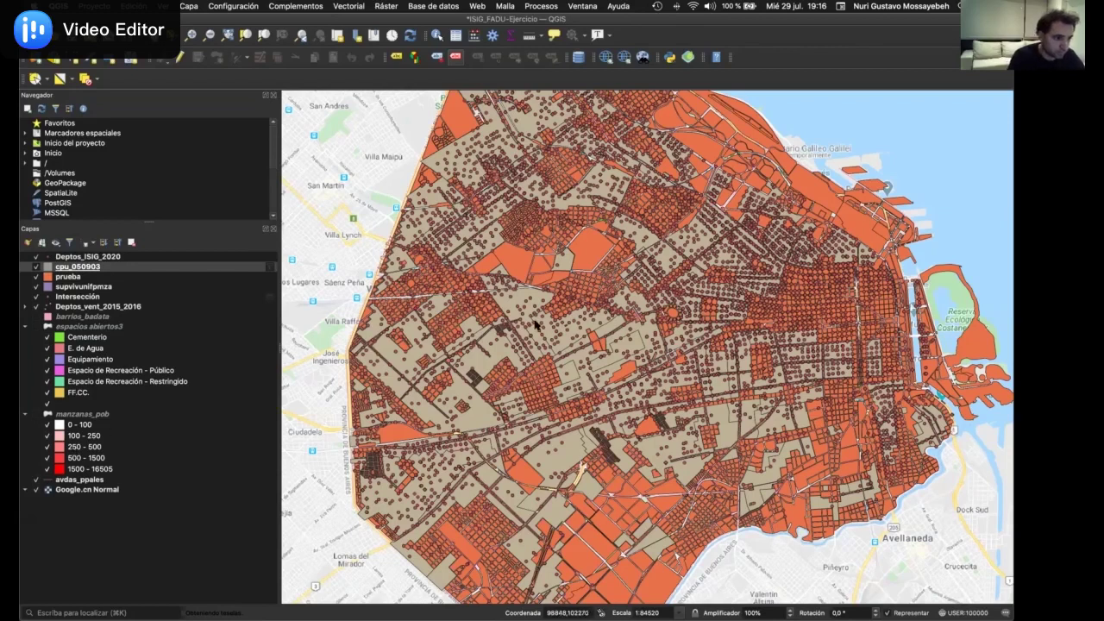
# Examine the base map's distortion at world extent and the city layers' placement in Buenos Aires
pyautogui.scroll(-1, 529, 332)
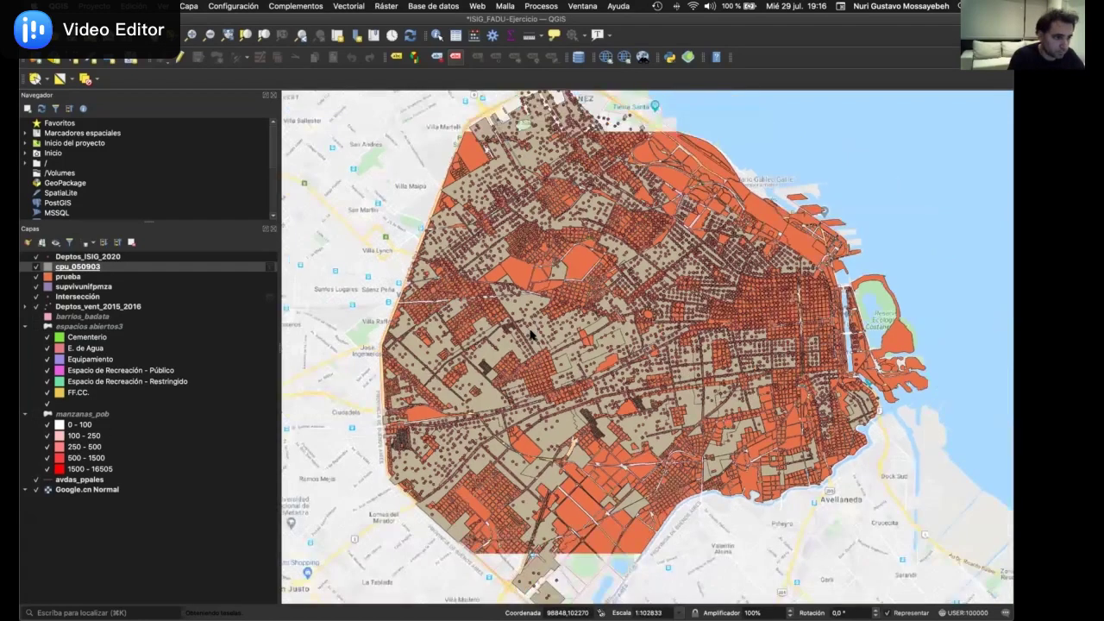
pyautogui.scroll(-10, 529, 332)
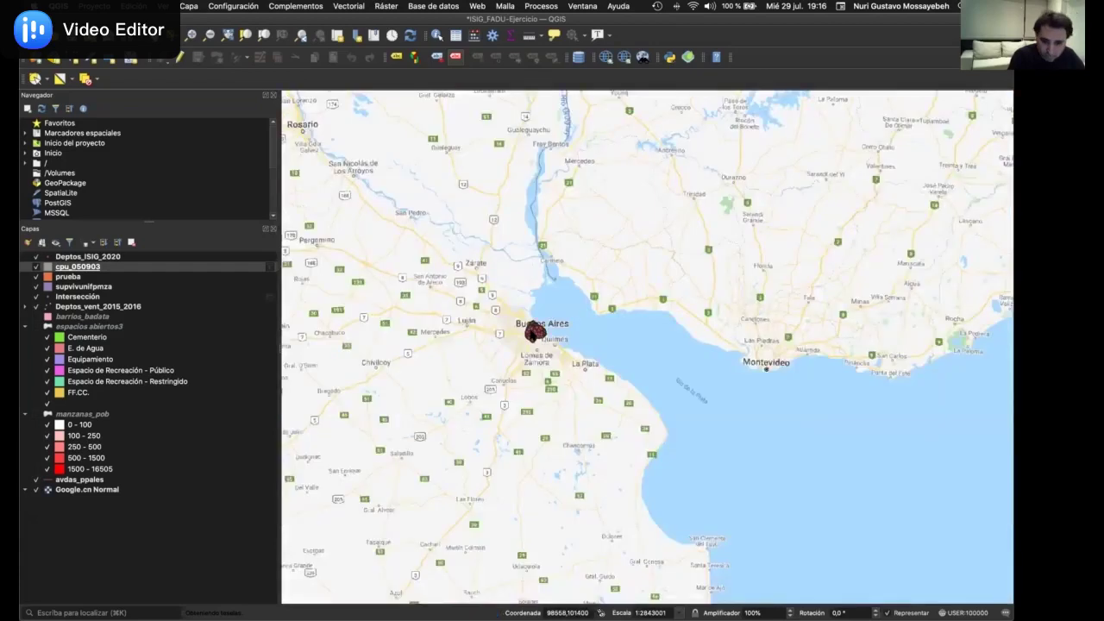
pyautogui.scroll(-1, 531, 334)
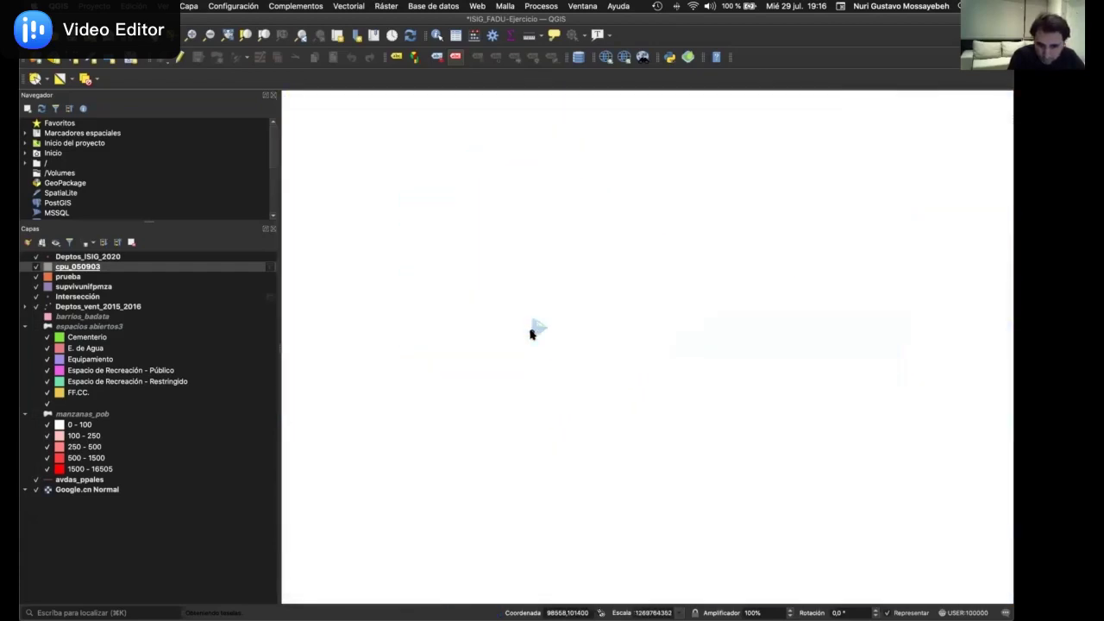
pyautogui.scroll(-9, 531, 334)
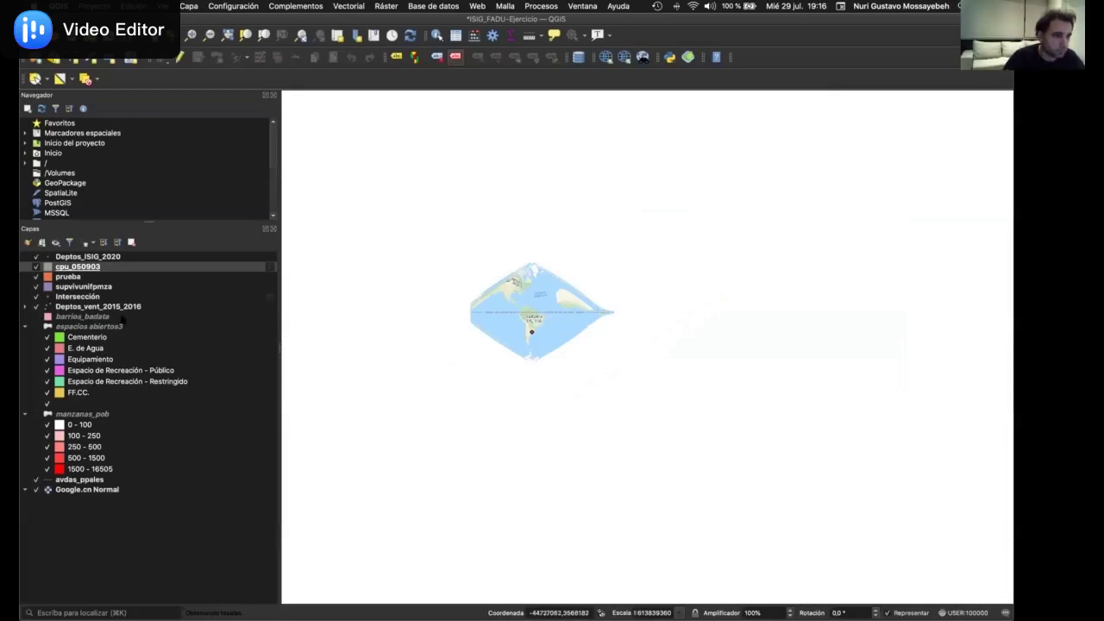
pyautogui.scroll(-1, 521, 334)
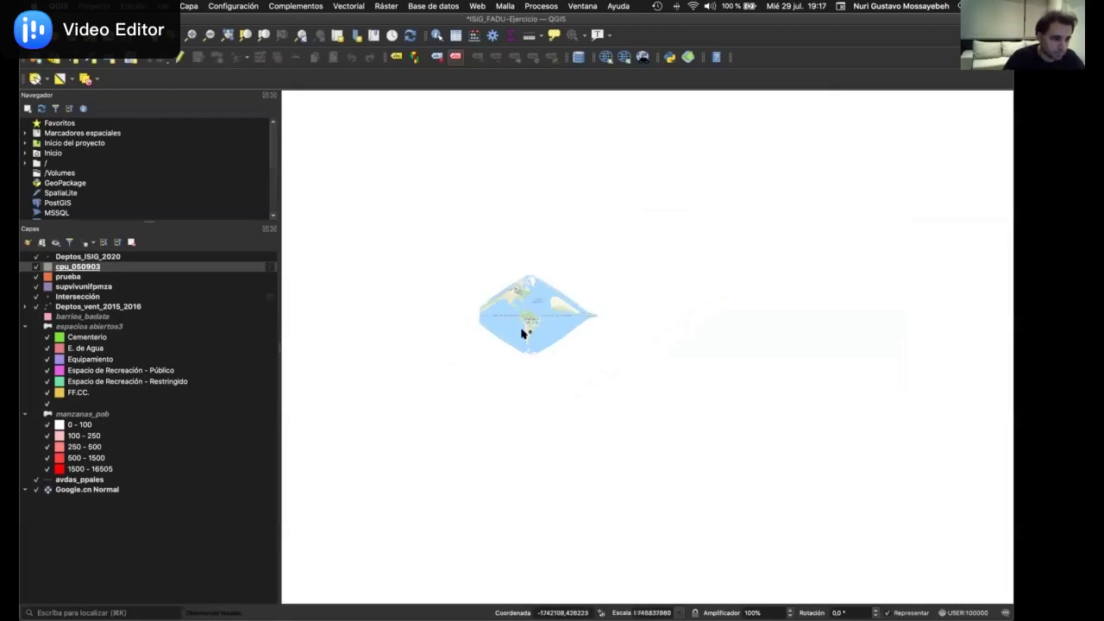
pyautogui.scroll(5, 526, 333)
pyautogui.scroll(3, 530, 333)
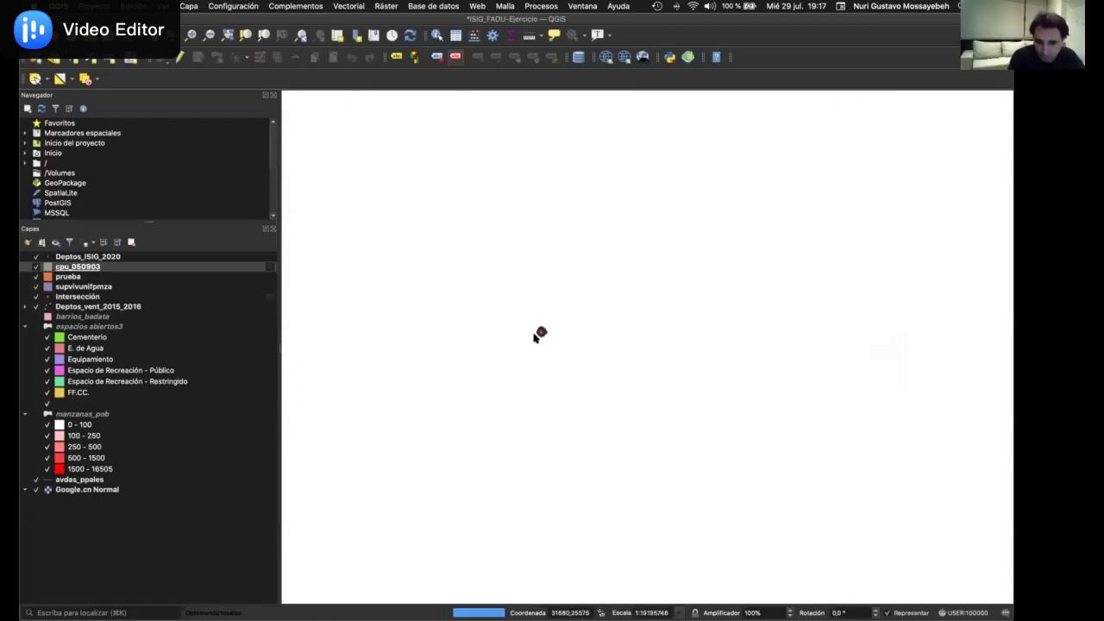
pyautogui.scroll(5, 540, 321)
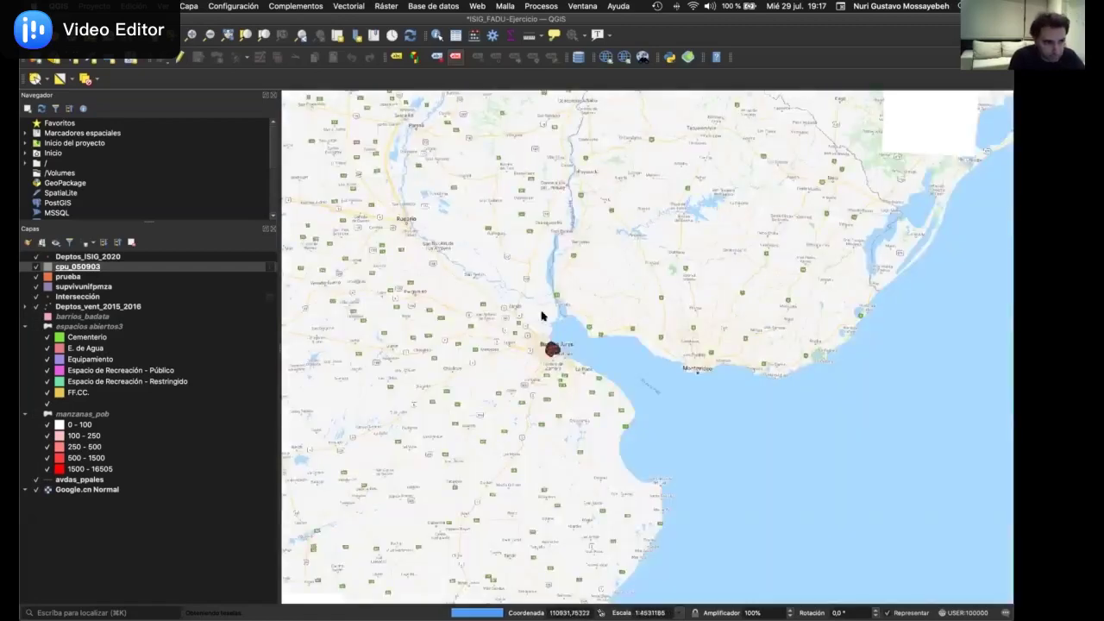
pyautogui.scroll(6, 533, 302)
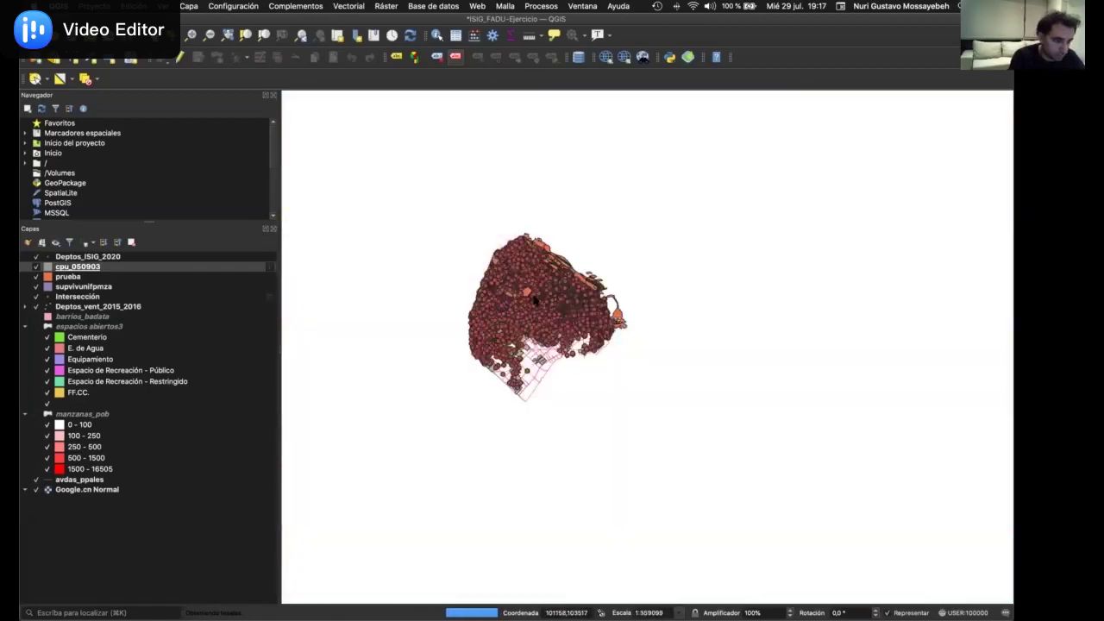
pyautogui.scroll(5, 534, 300)
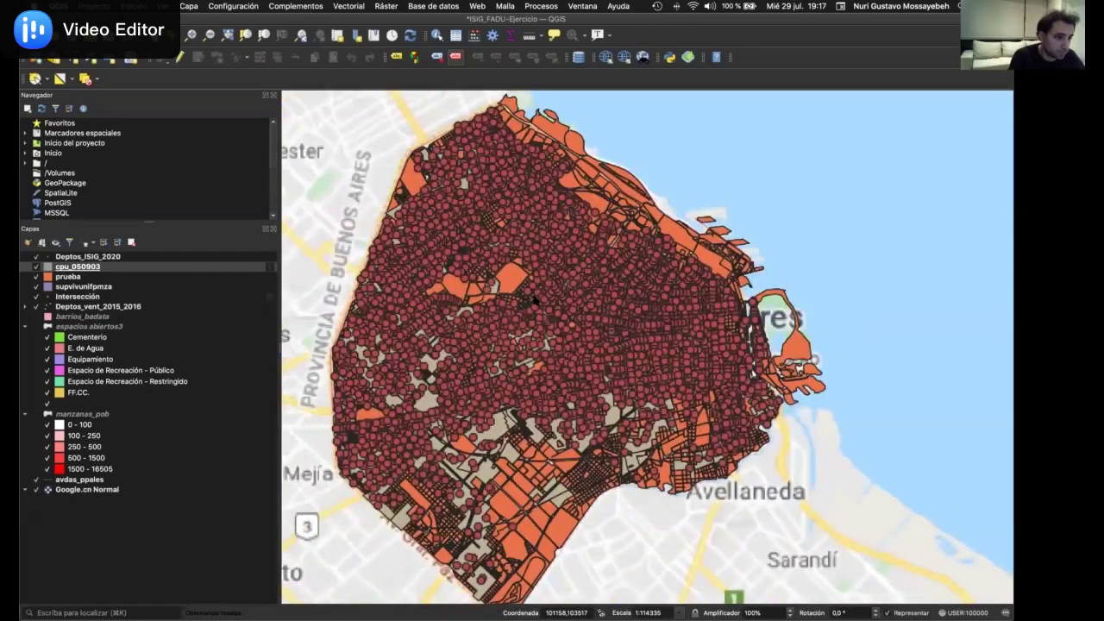
pyautogui.scroll(-1, 535, 299)
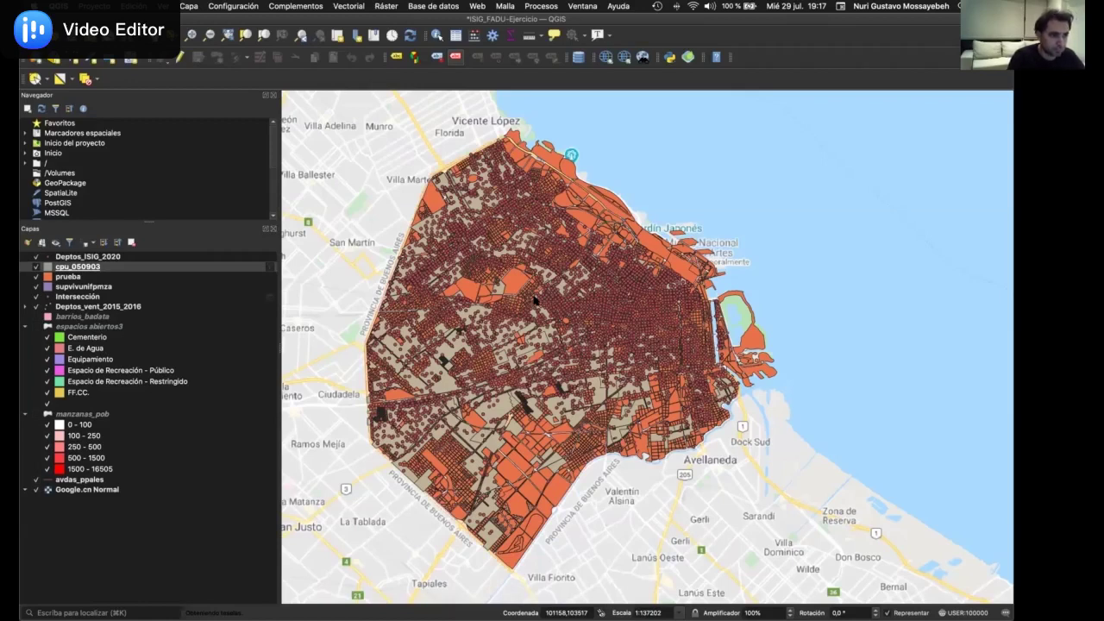
# Check the source coordinate reference system and its alternatives in the cpu_050903 layer properties, leaving the settings unapplied
pyautogui.rightClick(235, 266)
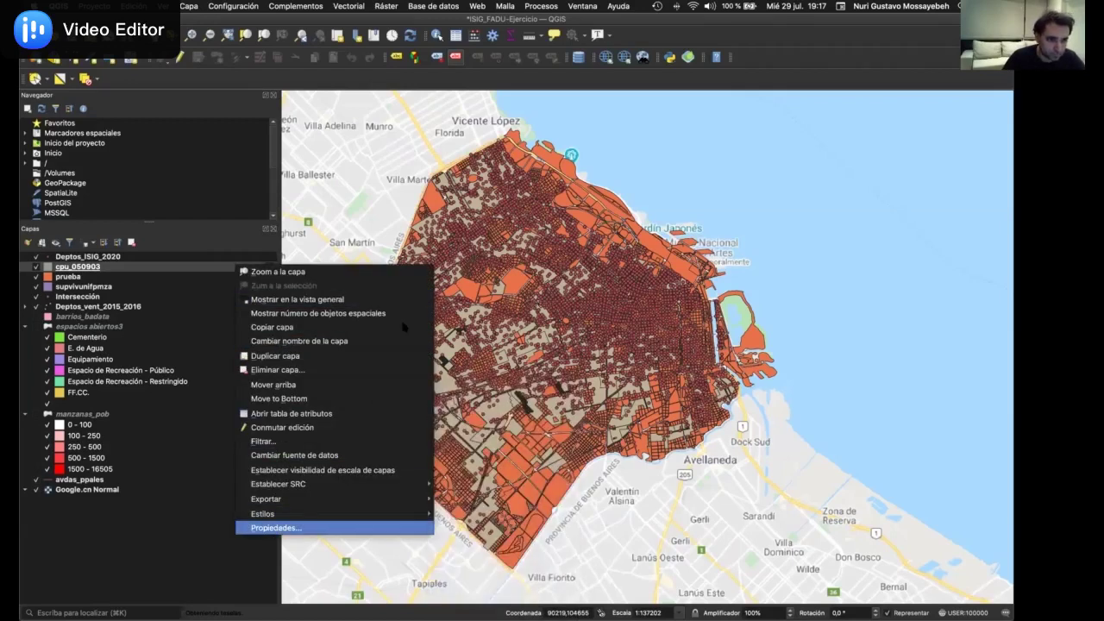
pyautogui.press('Return')
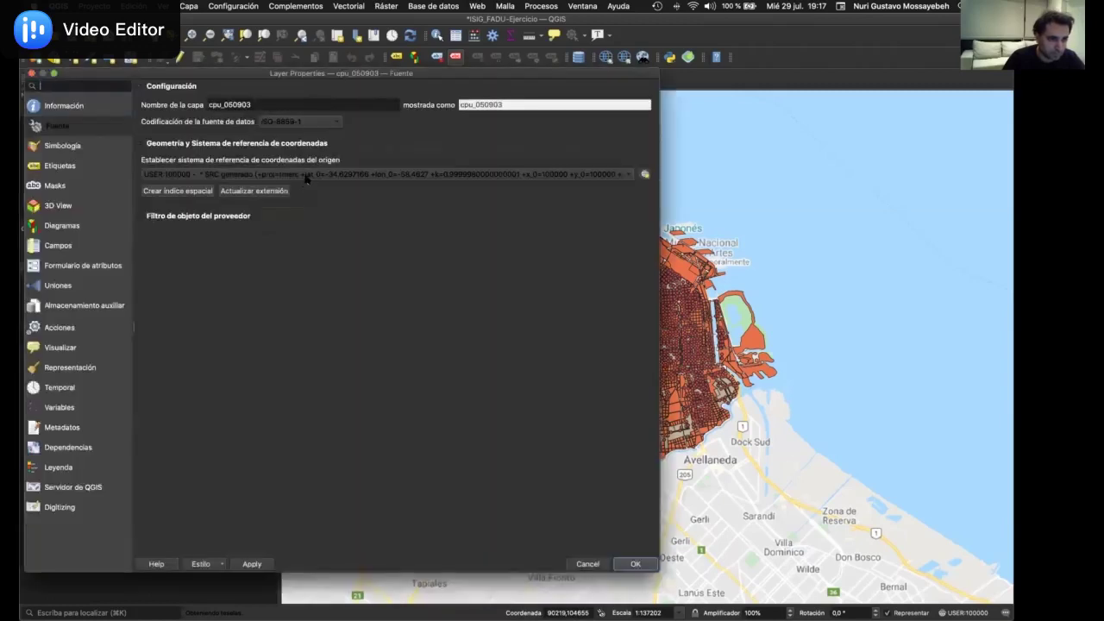
pyautogui.click(306, 176)
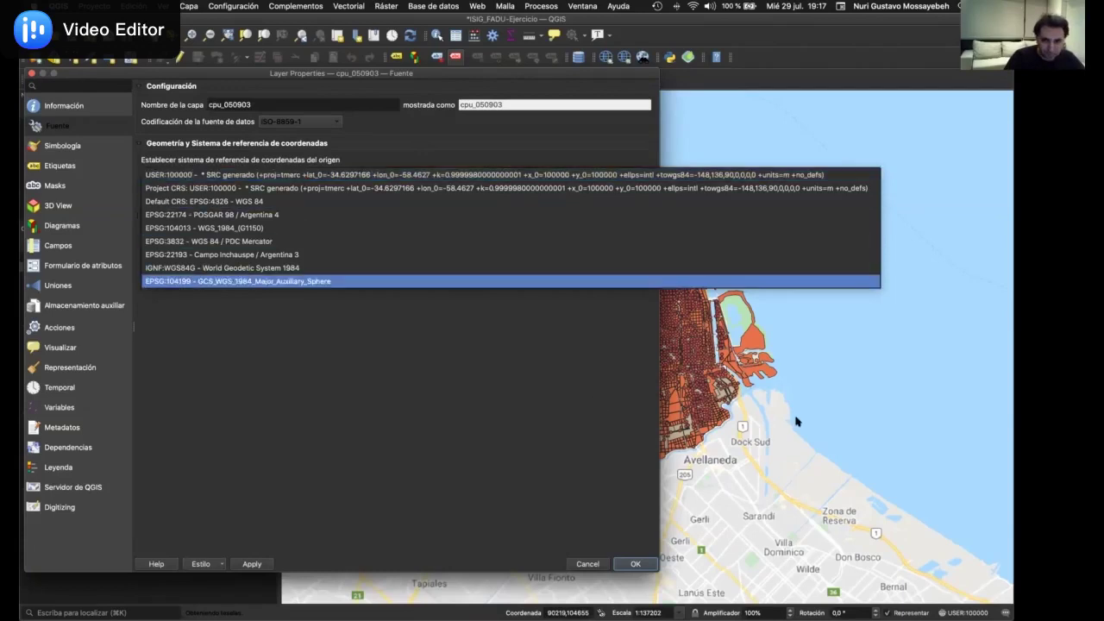
pyautogui.click(562, 567)
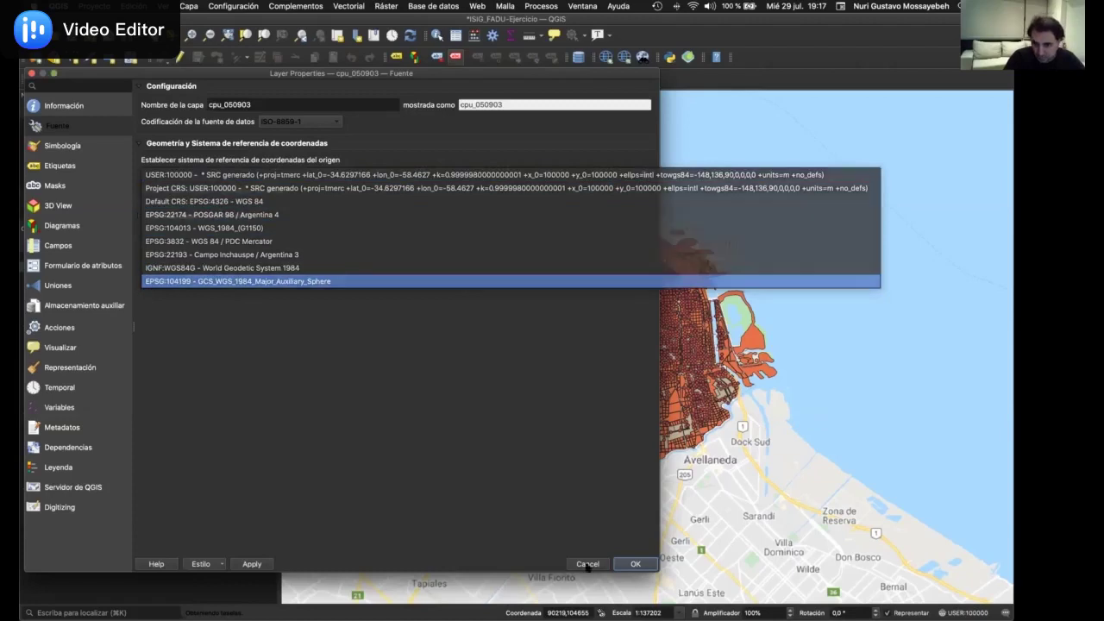
pyautogui.click(586, 563)
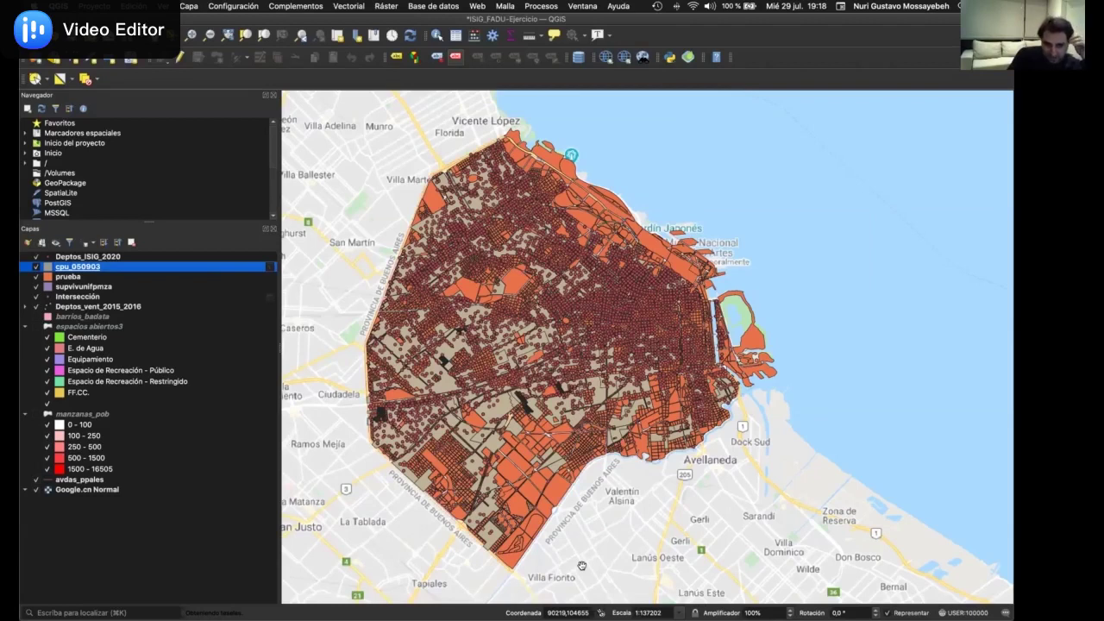
# Make Deptos_ISIG_2020 the active layer, select its points in the city's northwest with a rectangle, and clear the selection
pyautogui.click(119, 259)
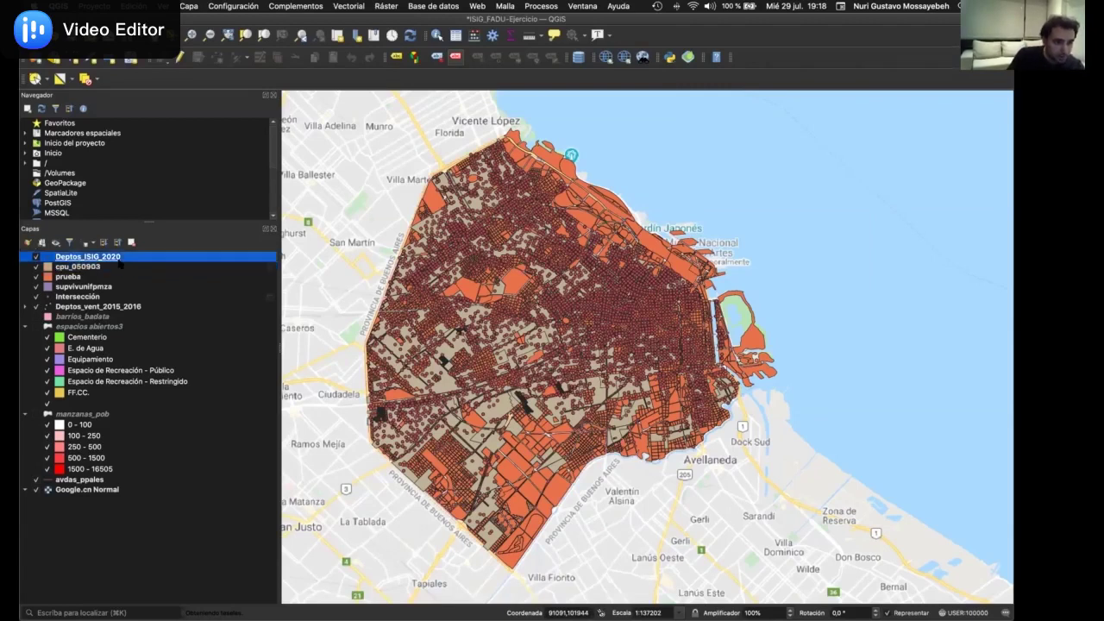
pyautogui.moveTo(474, 355); pyautogui.dragTo(538, 364)
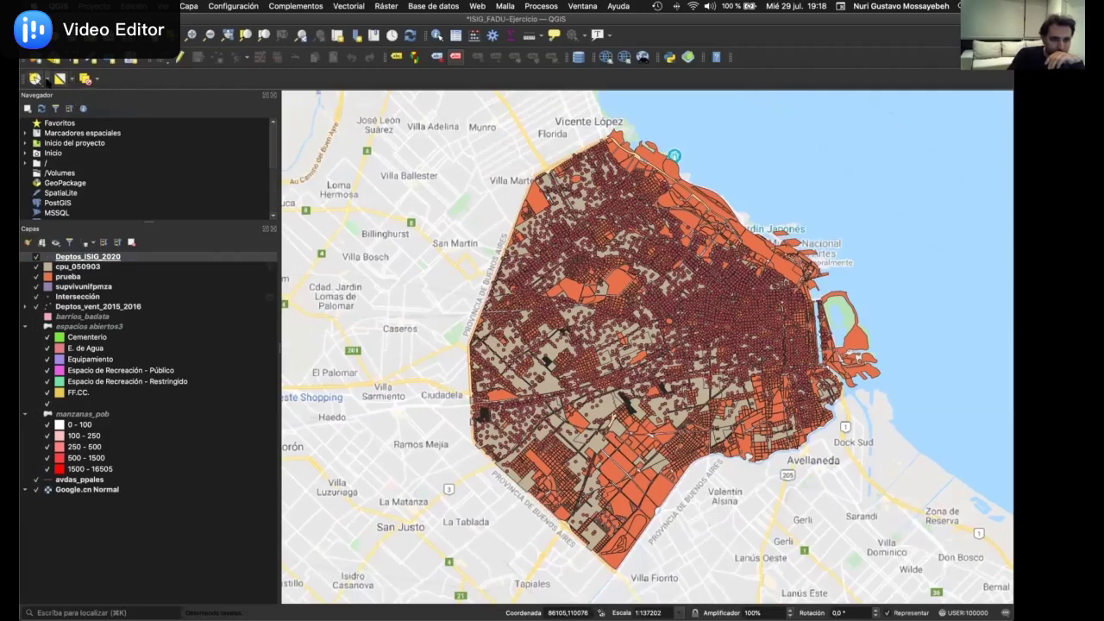
pyautogui.click(47, 80)
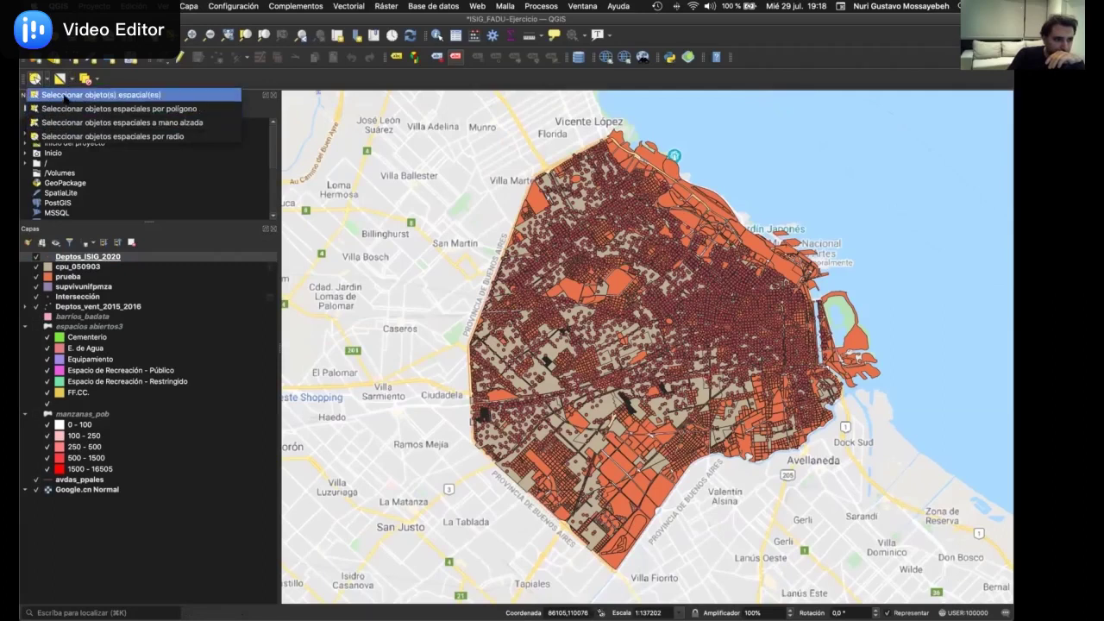
pyautogui.click(65, 96)
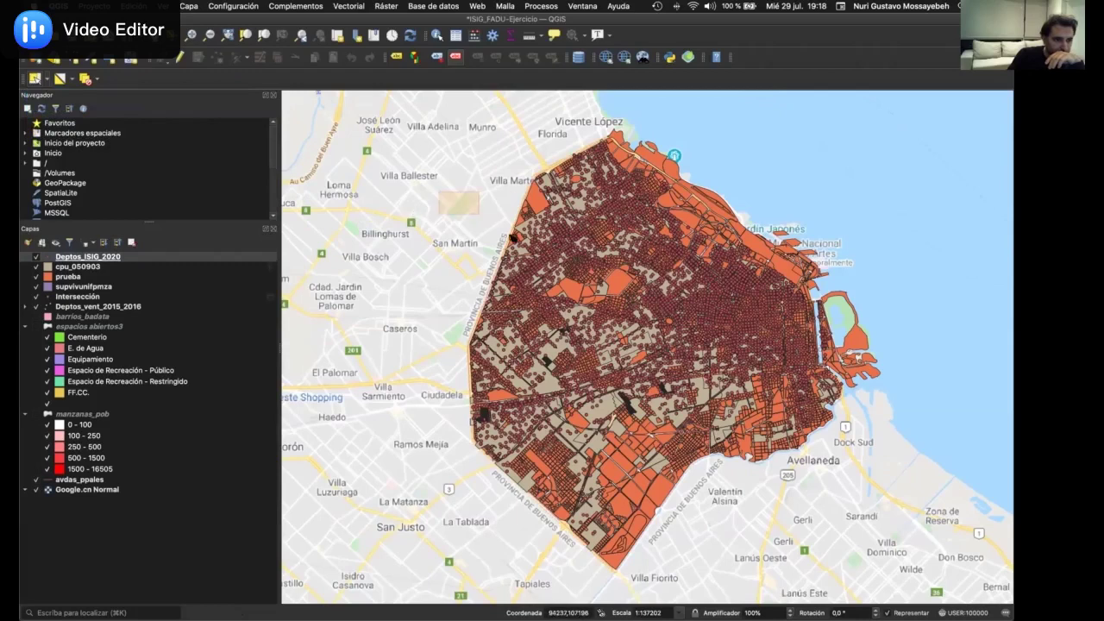
pyautogui.moveTo(438, 191); pyautogui.dragTo(669, 326)
pyautogui.moveTo(517, 260); pyautogui.dragTo(676, 332)
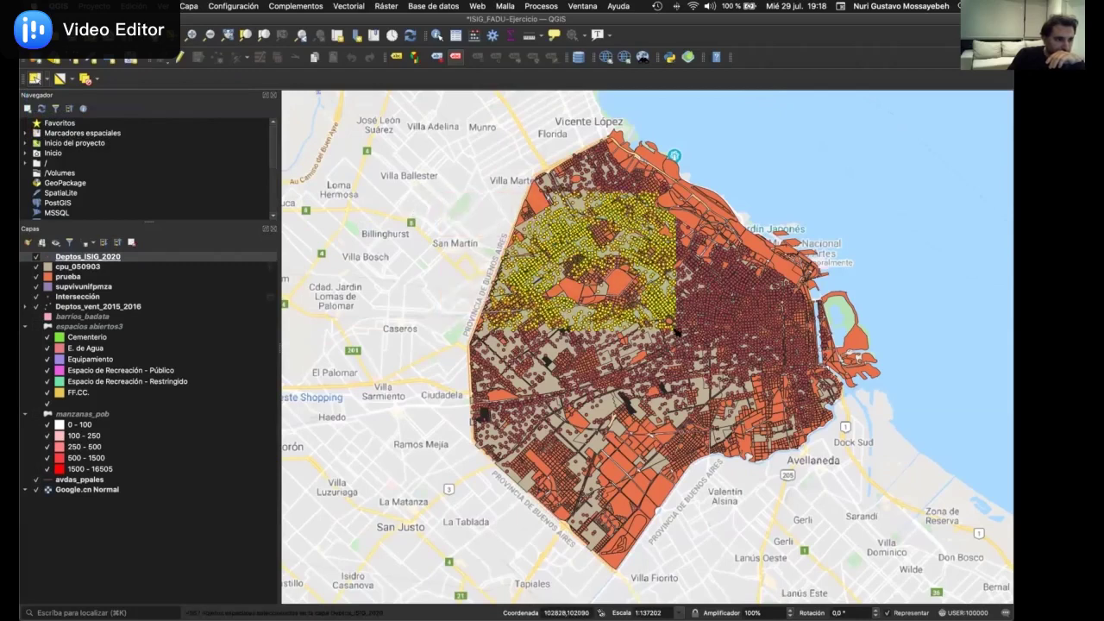
pyautogui.click(84, 80)
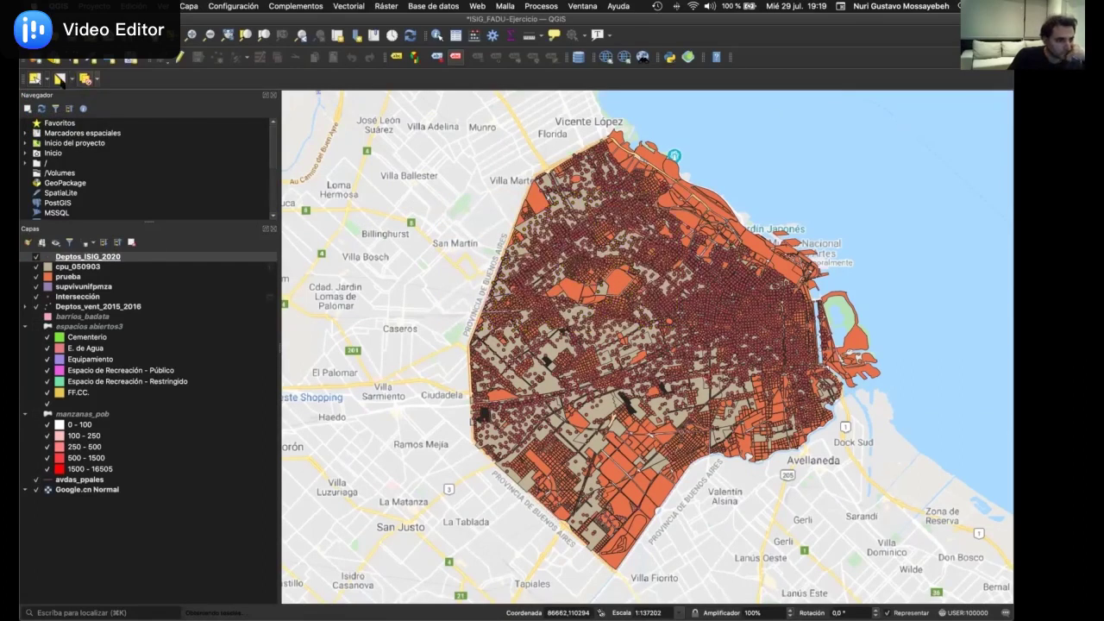
# Select the Deptos_ISIG_2020 points in the city's northwest with a drawn polygon and clear the selection
pyautogui.click(47, 80)
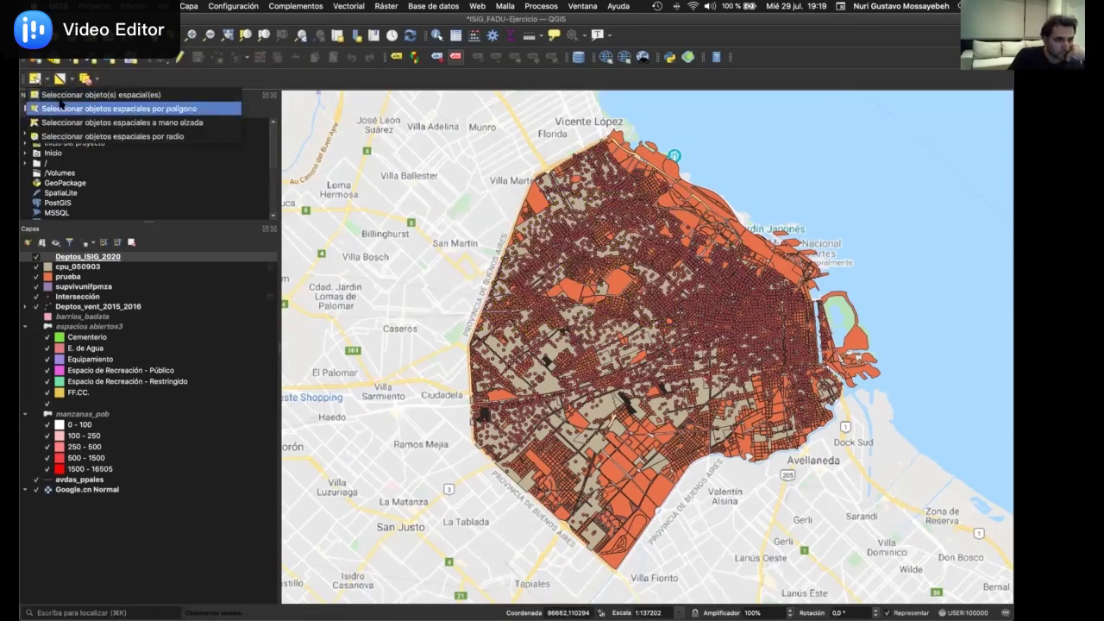
pyautogui.click(87, 108)
pyautogui.click(502, 181)
pyautogui.click(461, 257)
pyautogui.click(639, 280)
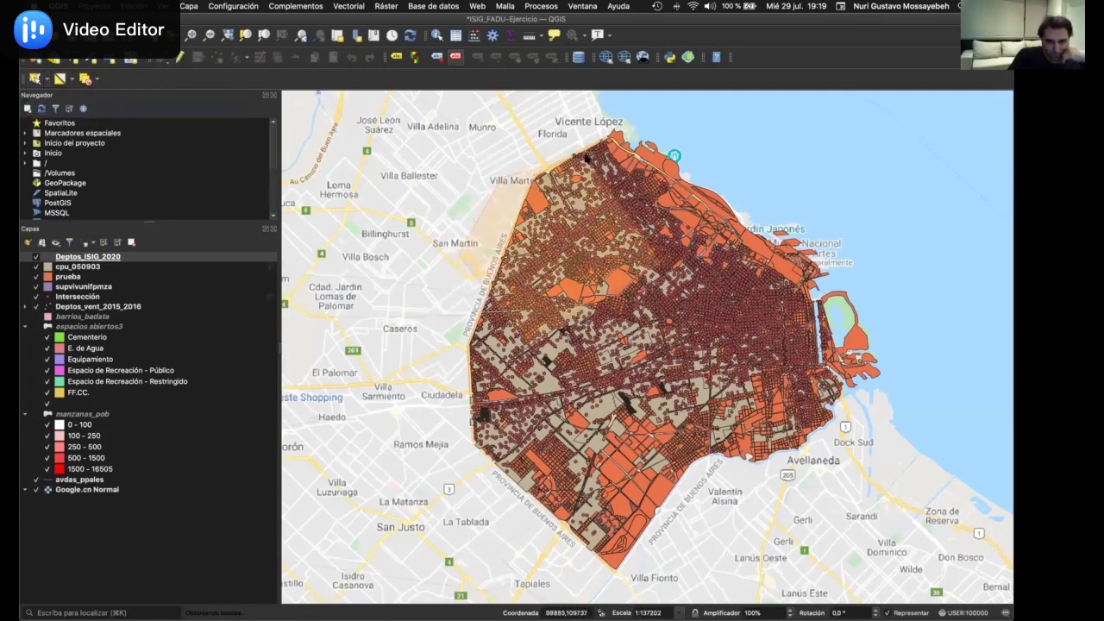
pyautogui.rightClick(586, 157)
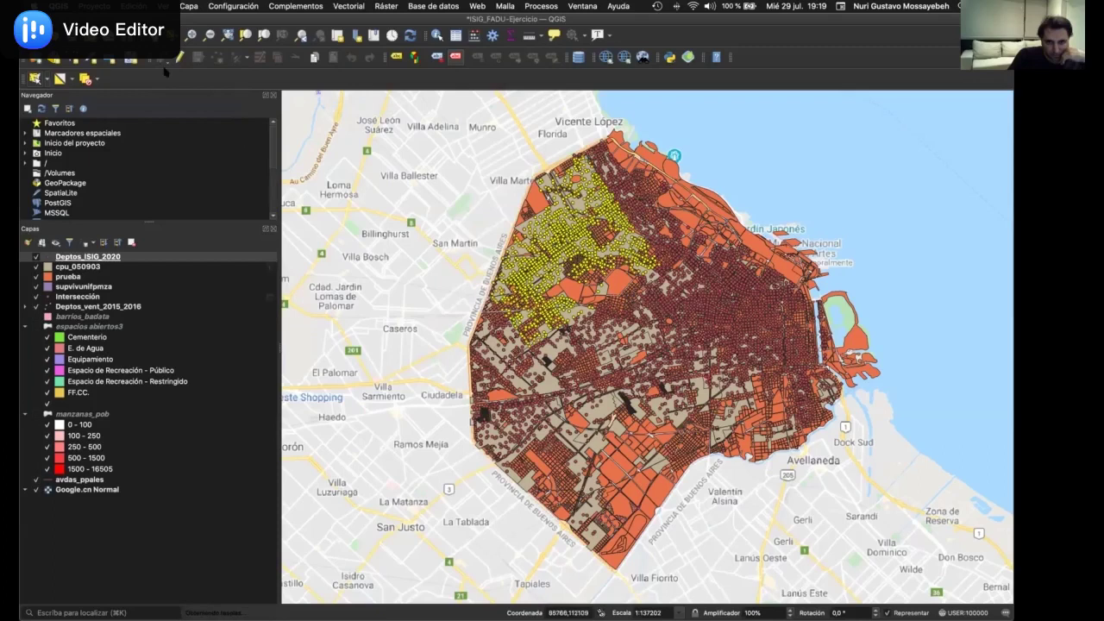
pyautogui.click(90, 78)
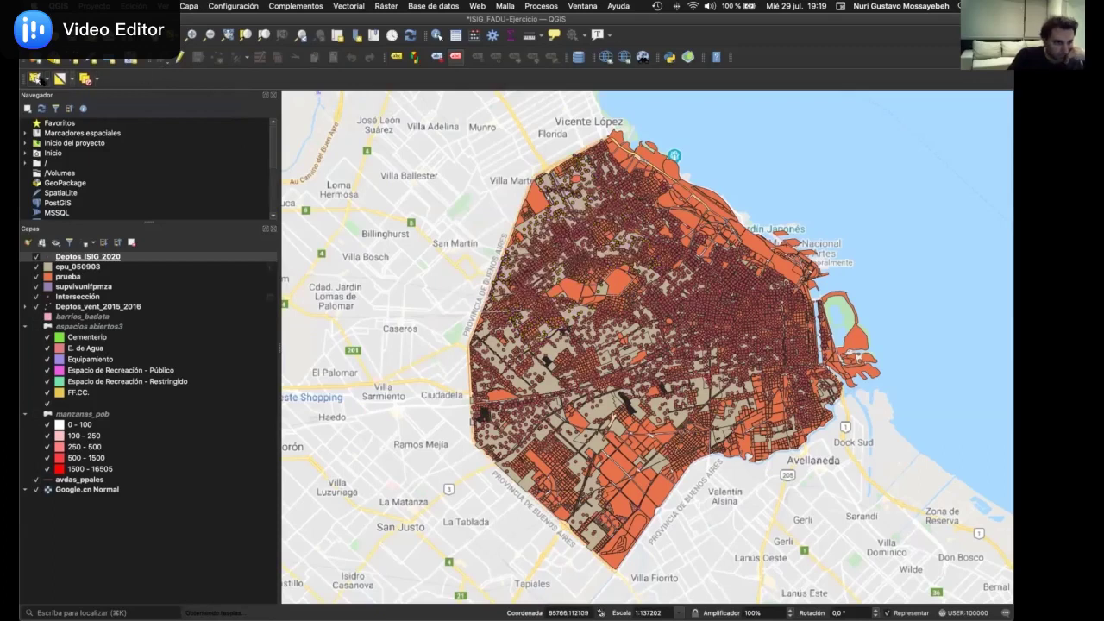
# Select Deptos_ISIG_2020 points near the city's northwestern edge with freehand outlines and clear the selection
pyautogui.click(47, 79)
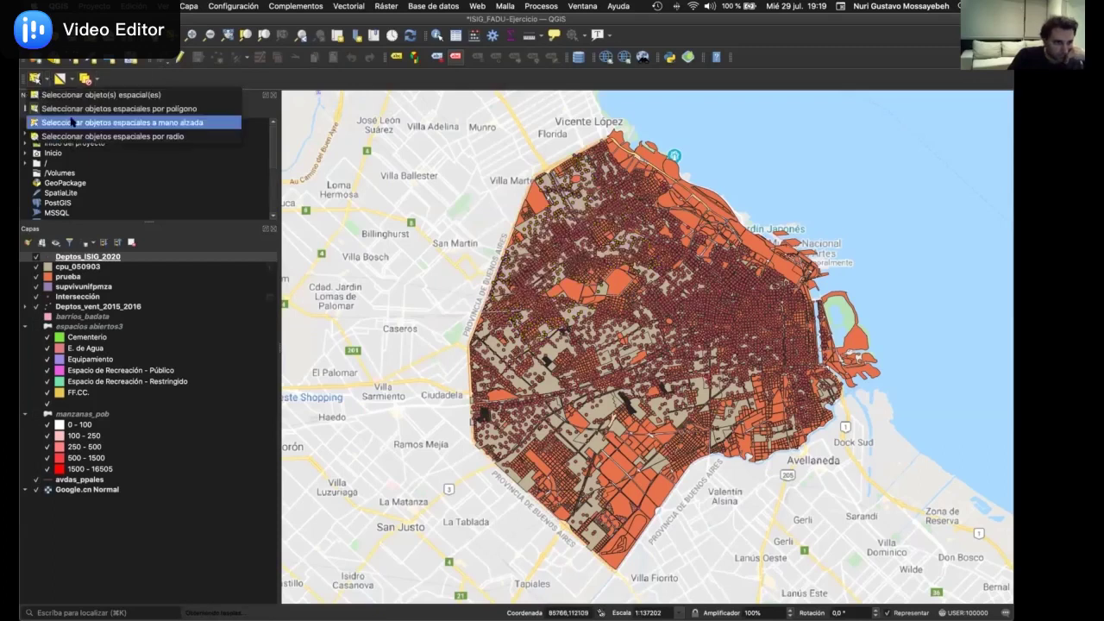
pyautogui.click(73, 122)
pyautogui.click(516, 335)
pyautogui.click(517, 246)
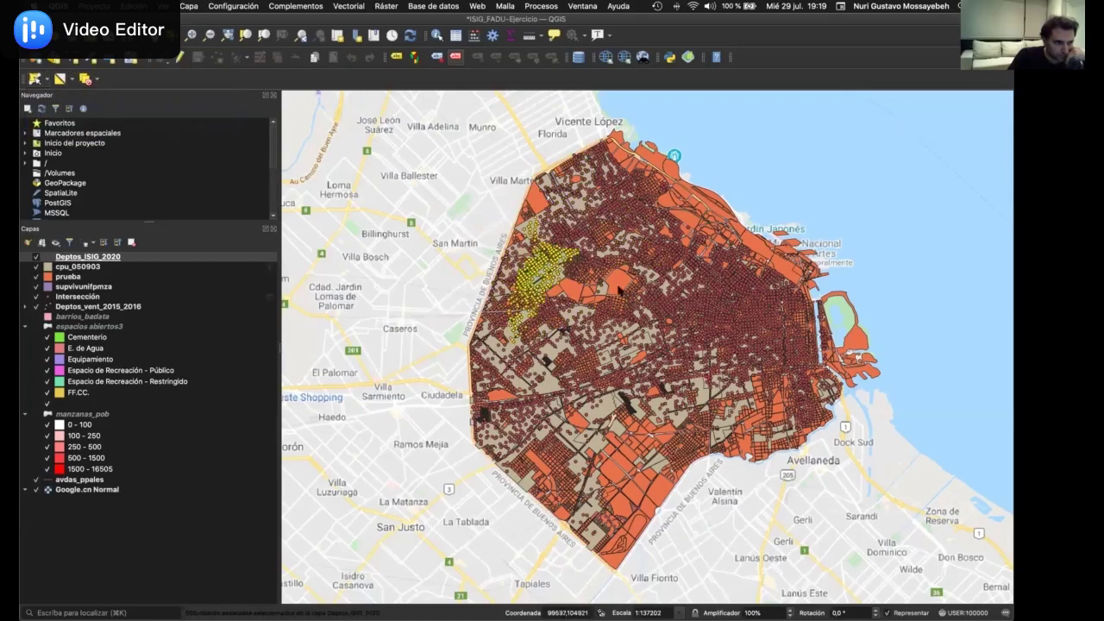
pyautogui.click(511, 243)
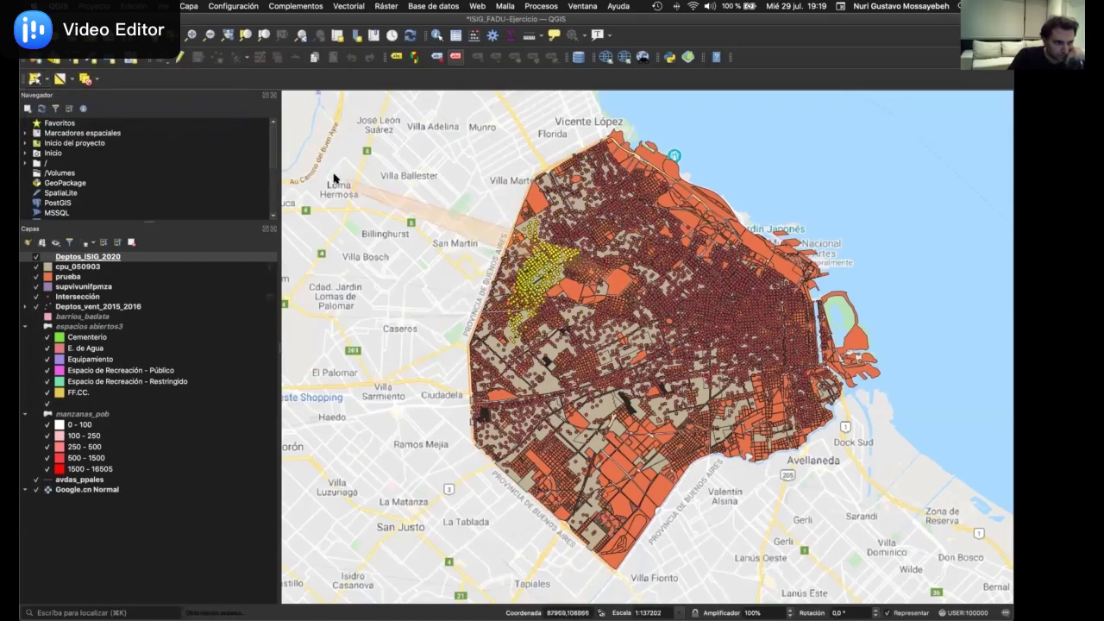
pyautogui.click(481, 141)
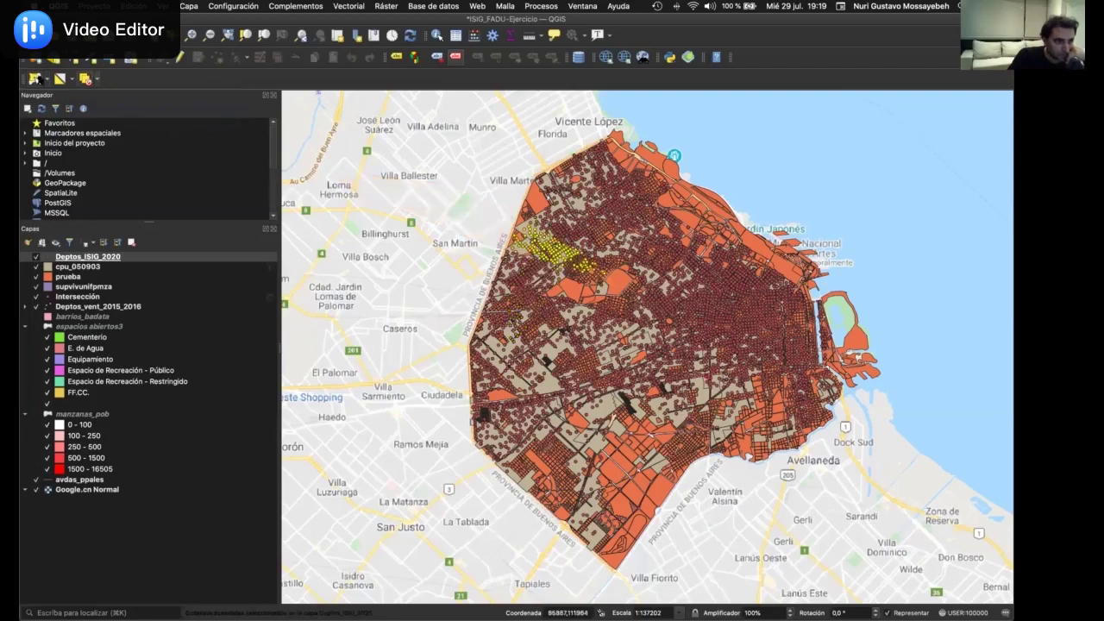
pyautogui.hotkey('ctrl', 'alt', 'a')
# Select the Deptos_ISIG_2020 points around the city centre by a radius of about 2,300 m and clear the selection
pyautogui.click(46, 79)
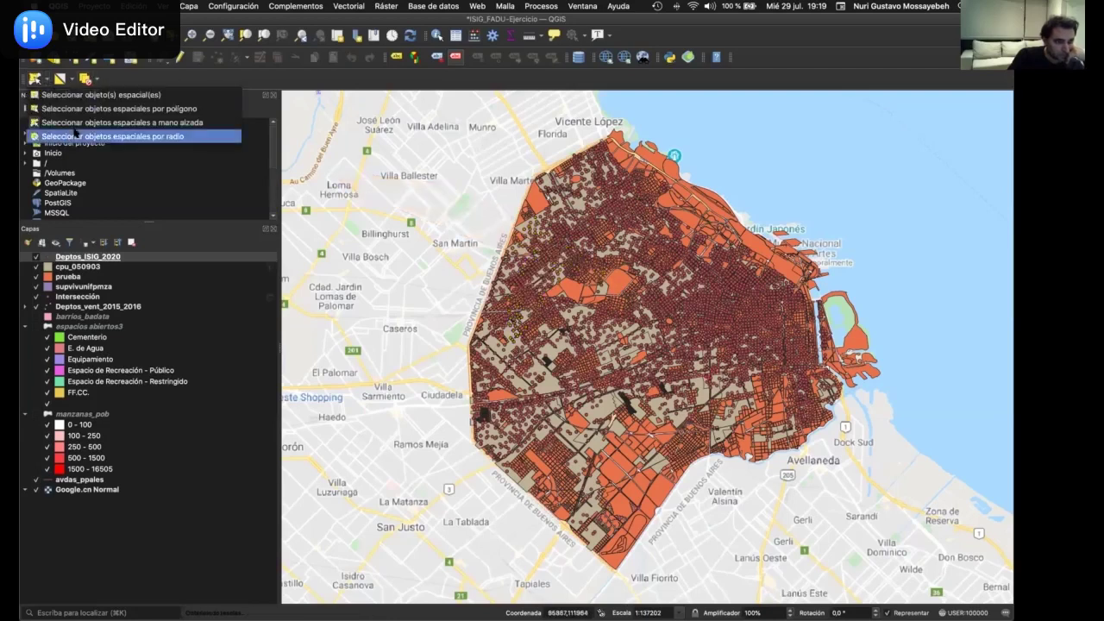
pyautogui.click(76, 136)
pyautogui.click(627, 325)
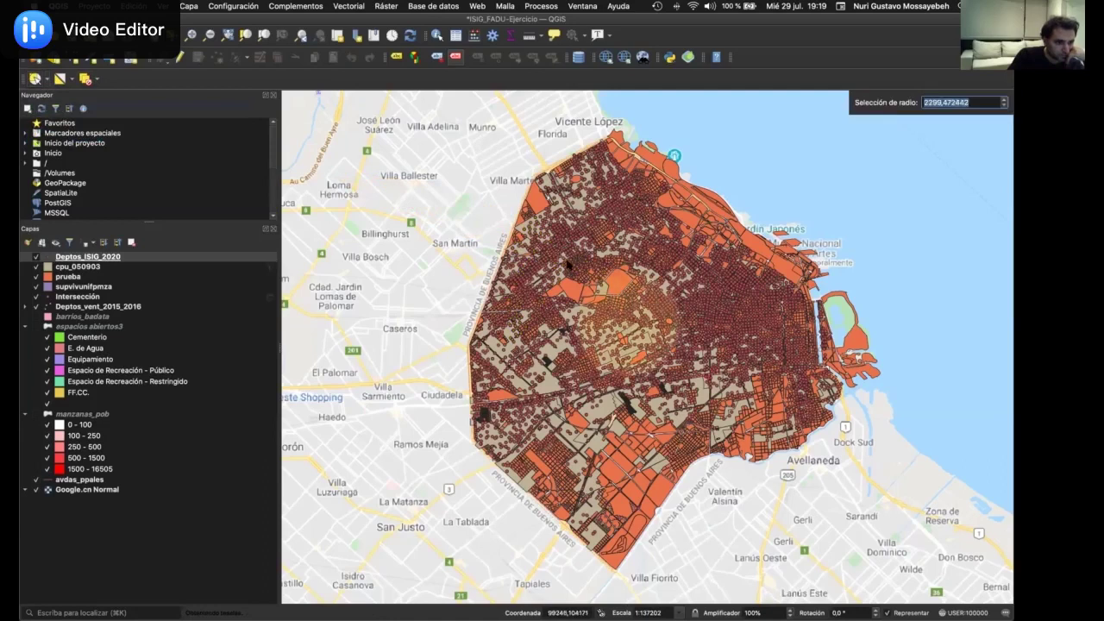
pyautogui.click(568, 264)
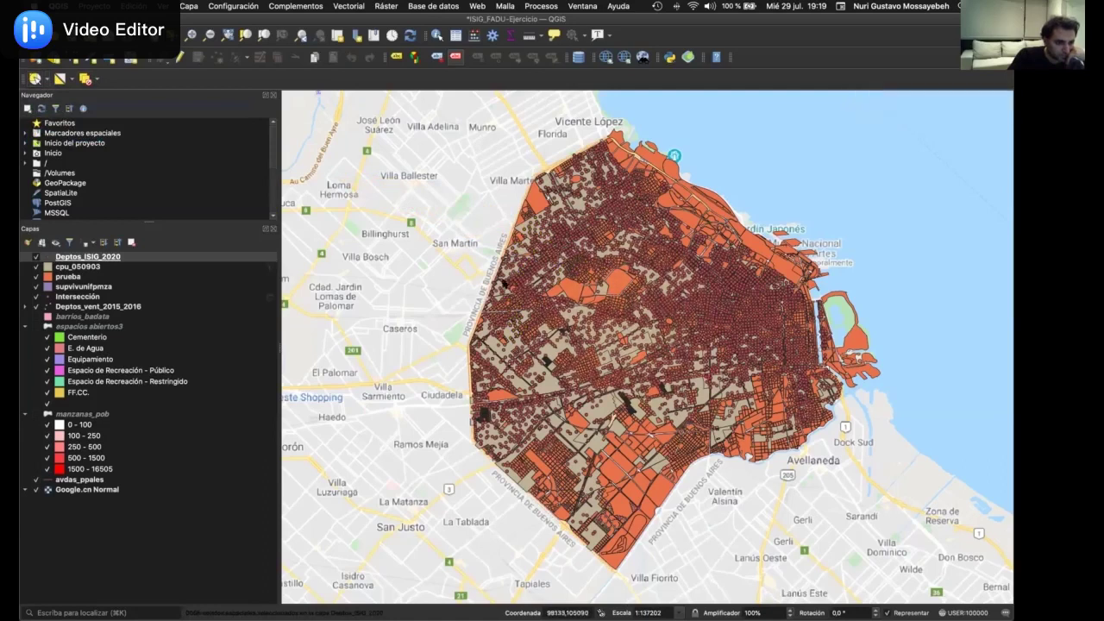
pyautogui.click(387, 196)
pyautogui.press('Escape')
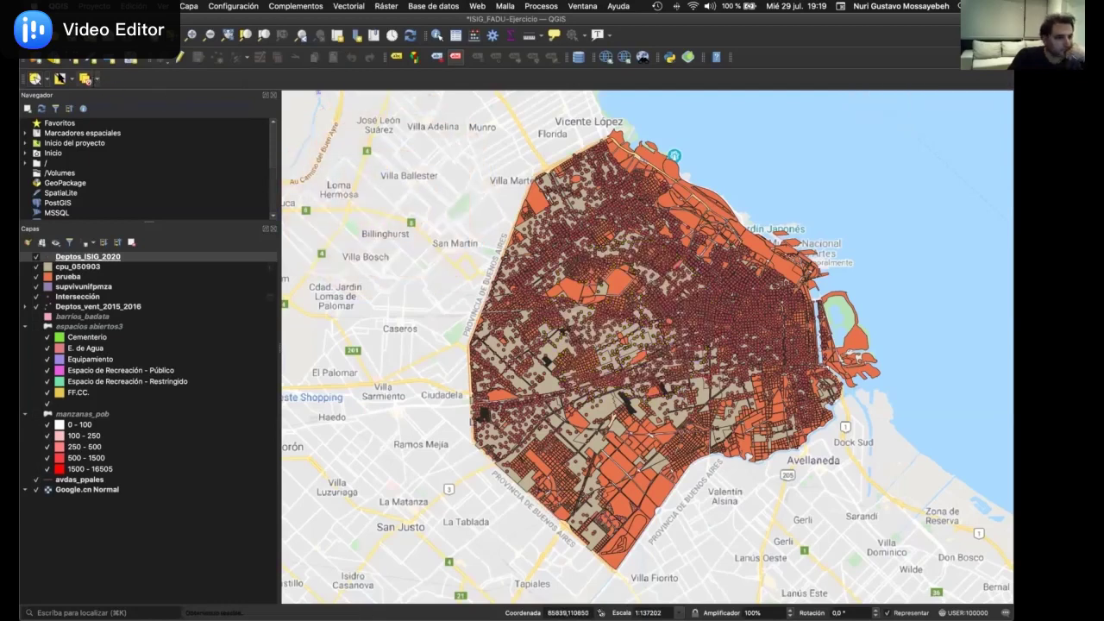
pyautogui.click(72, 78)
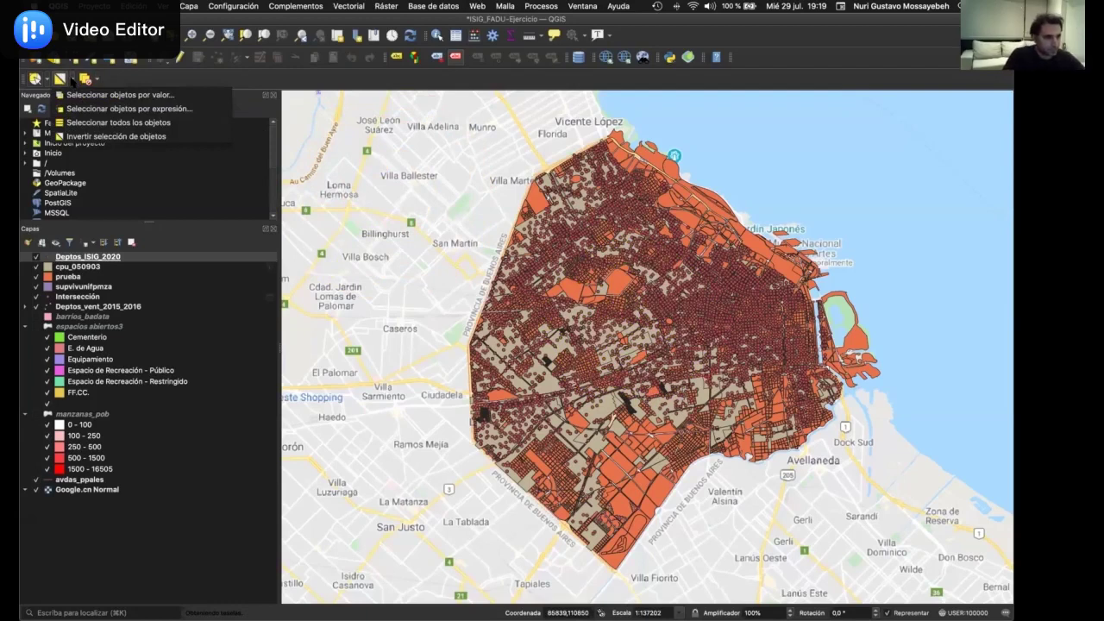
pyautogui.click(73, 79)
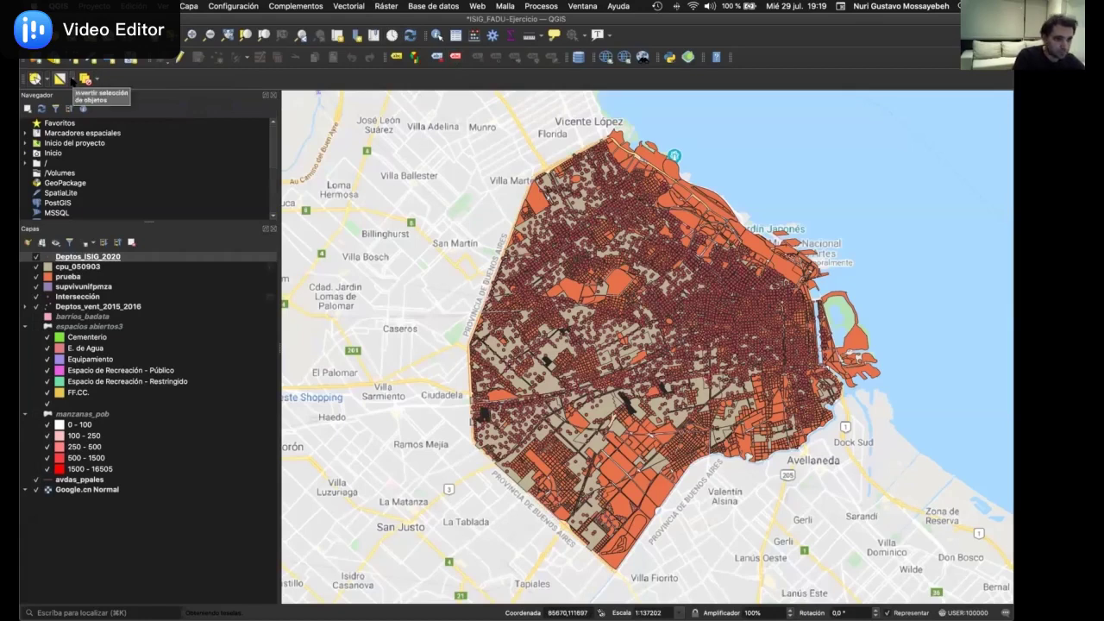
# Open the select-by-value form for Deptos_ISIG_2020 and enlarge it until all attribute fields down to BARRIO_2 fit
pyautogui.click(73, 78)
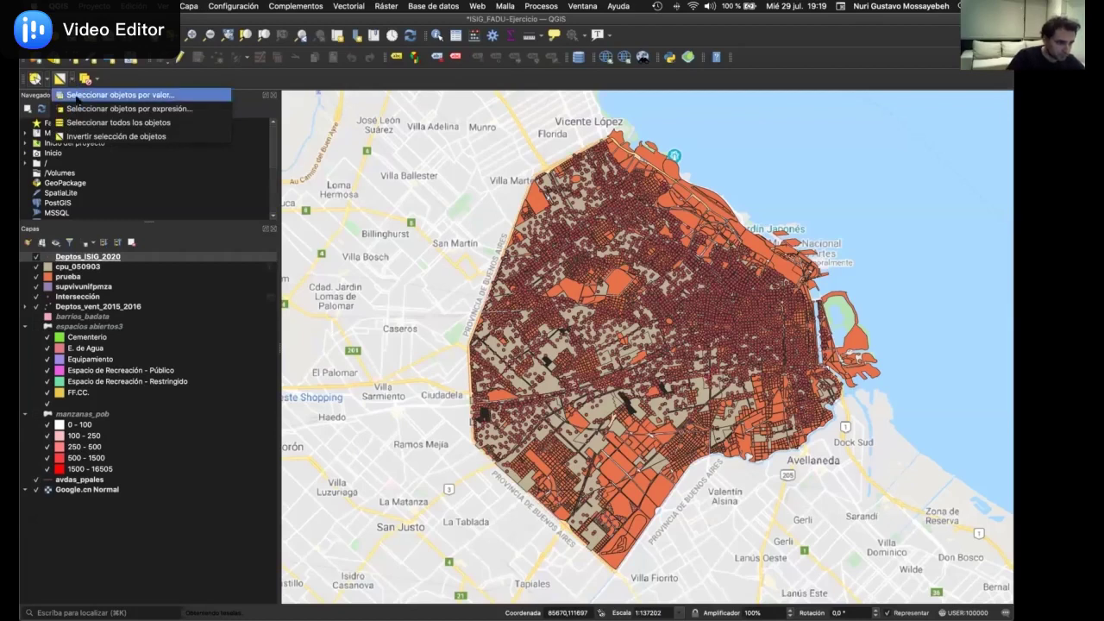
pyautogui.click(76, 94)
pyautogui.moveTo(335, 330); pyautogui.dragTo(401, 200)
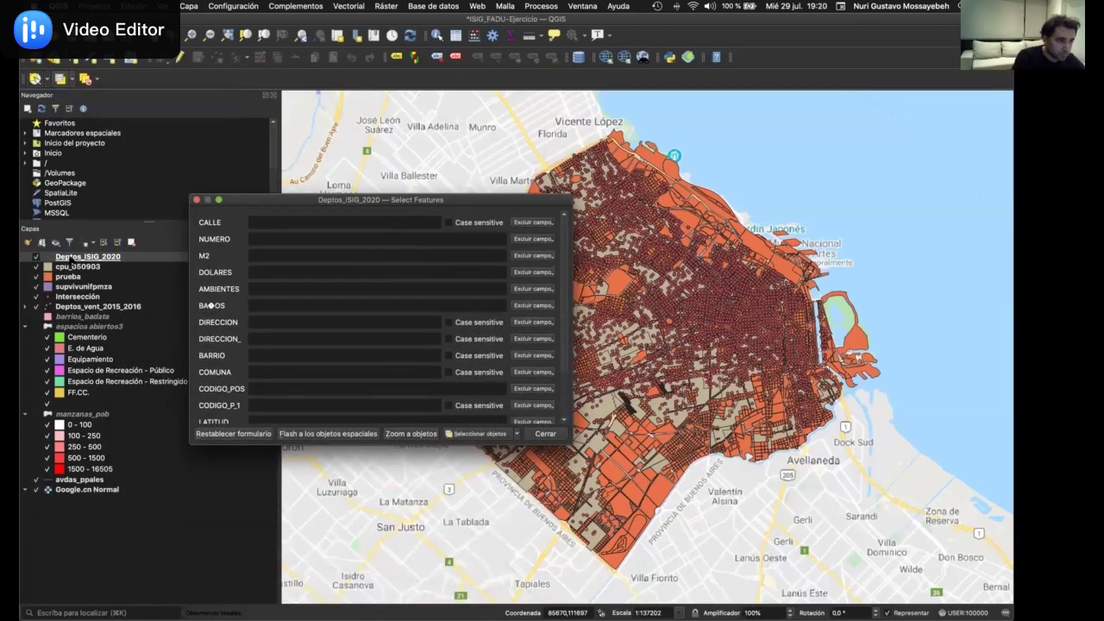
pyautogui.moveTo(315, 196); pyautogui.dragTo(226, 128)
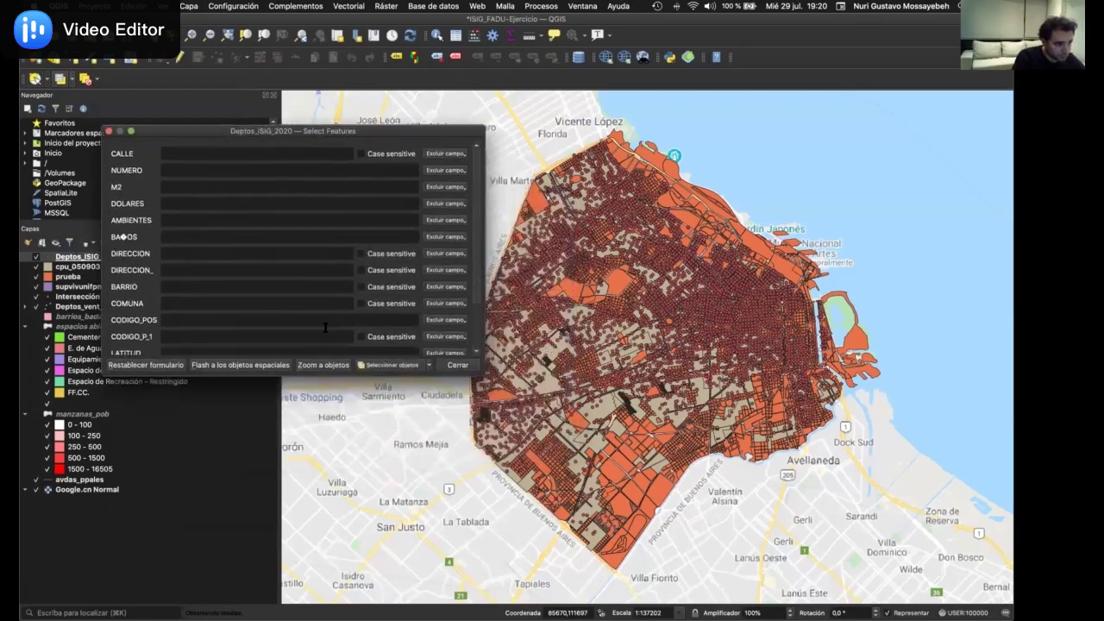
pyautogui.moveTo(314, 369); pyautogui.dragTo(325, 550)
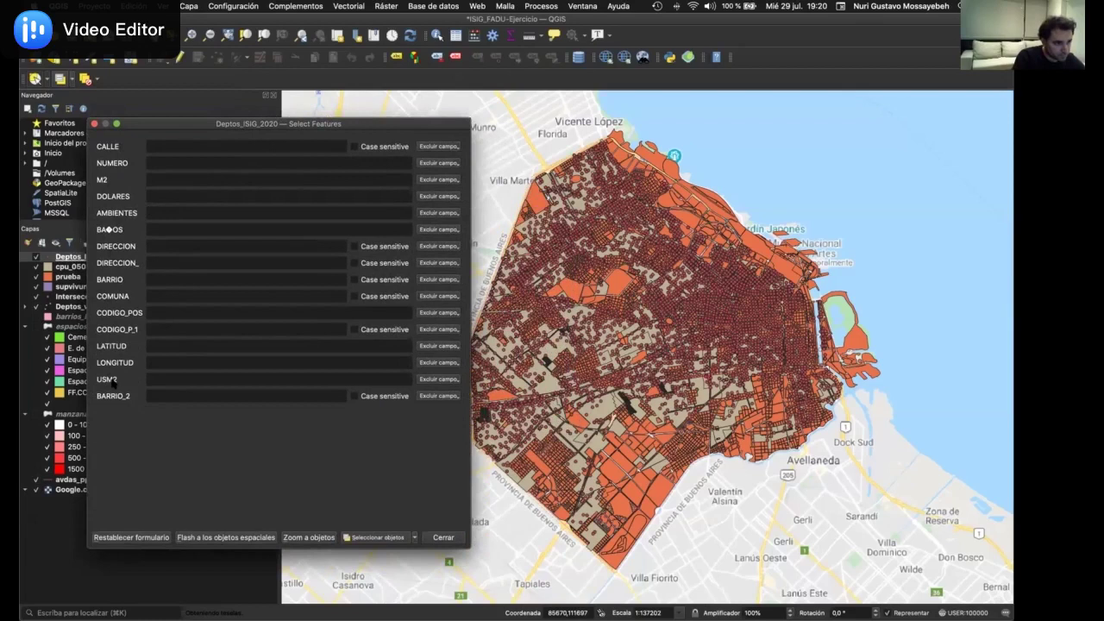
pyautogui.moveTo(197, 126); pyautogui.dragTo(299, 140)
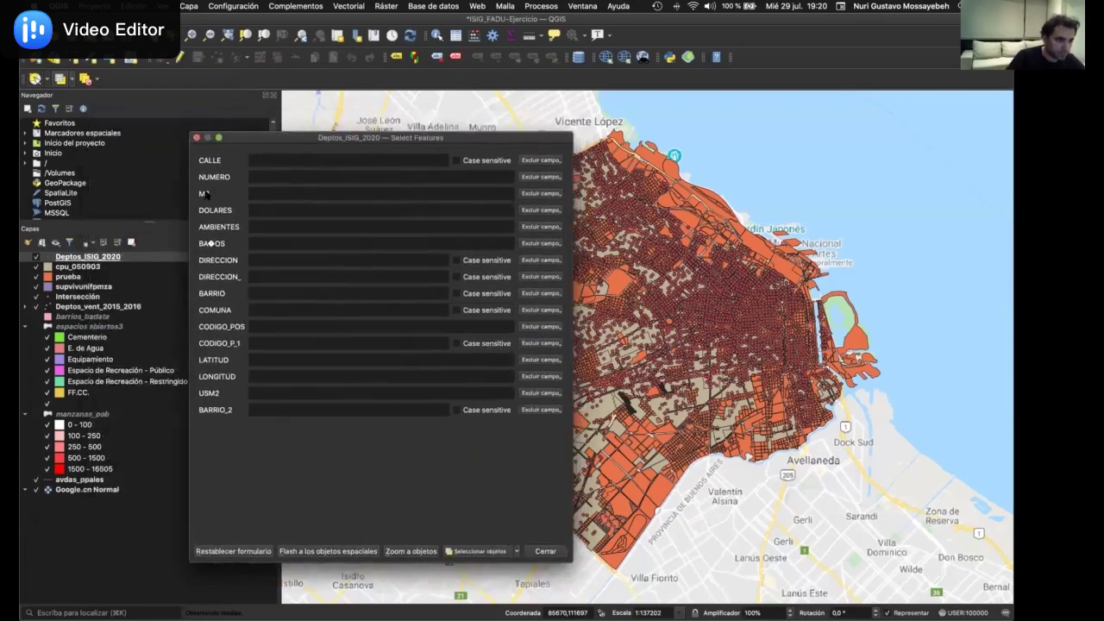
pyautogui.moveTo(382, 141); pyautogui.dragTo(430, 157)
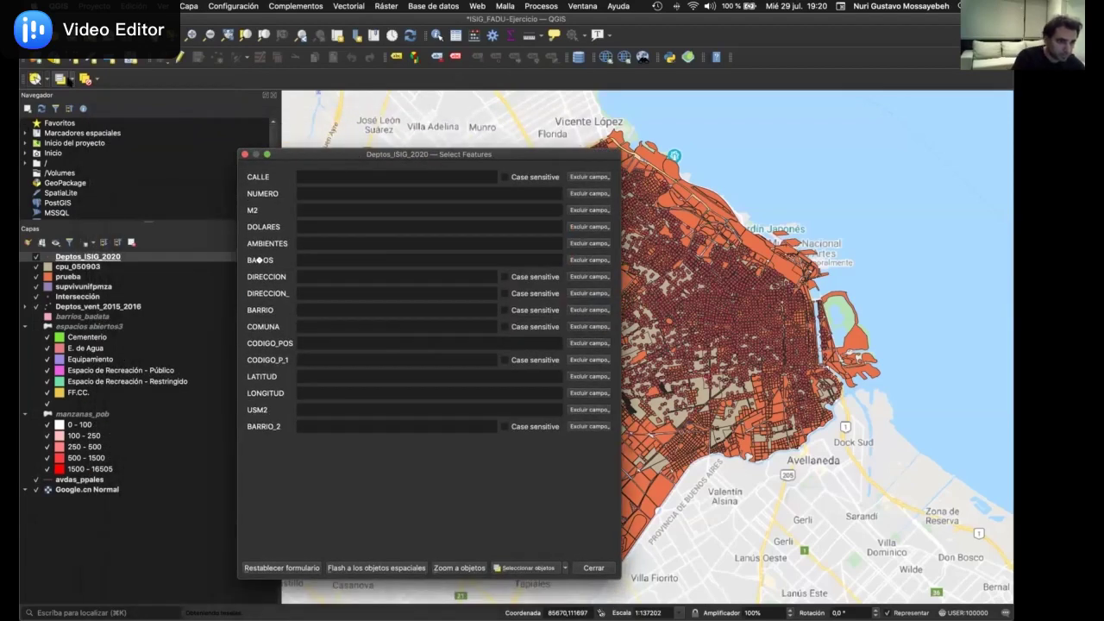
# Select by value the Deptos_ISIG_2020 points whose BARRIO_2 contains BELGRANO
pyautogui.click(71, 79)
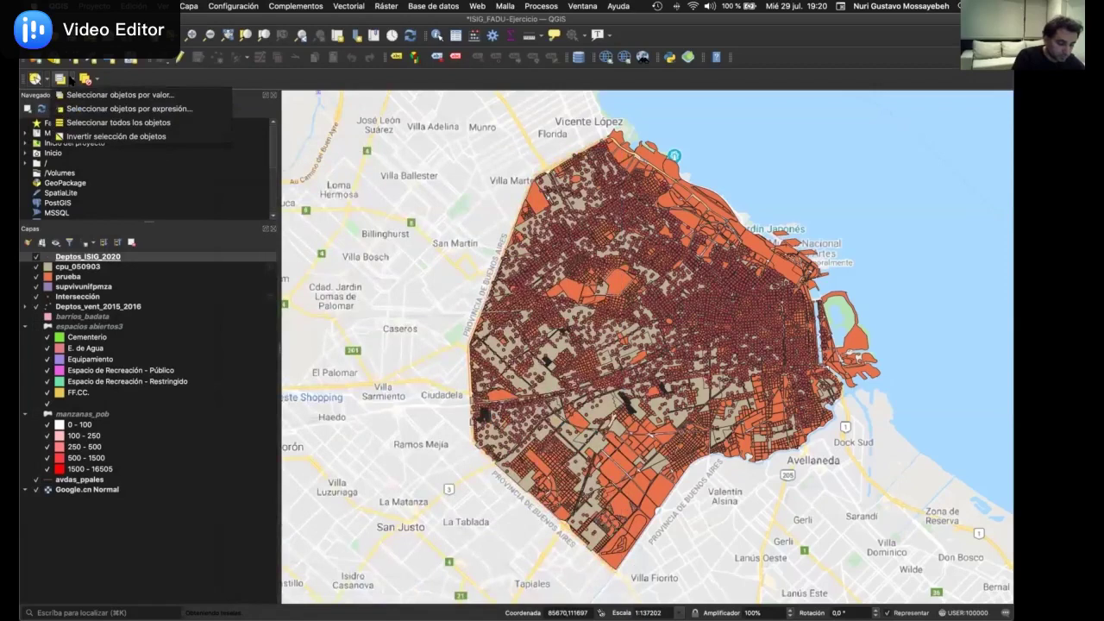
pyautogui.click(76, 94)
pyautogui.moveTo(211, 335); pyautogui.dragTo(178, 124)
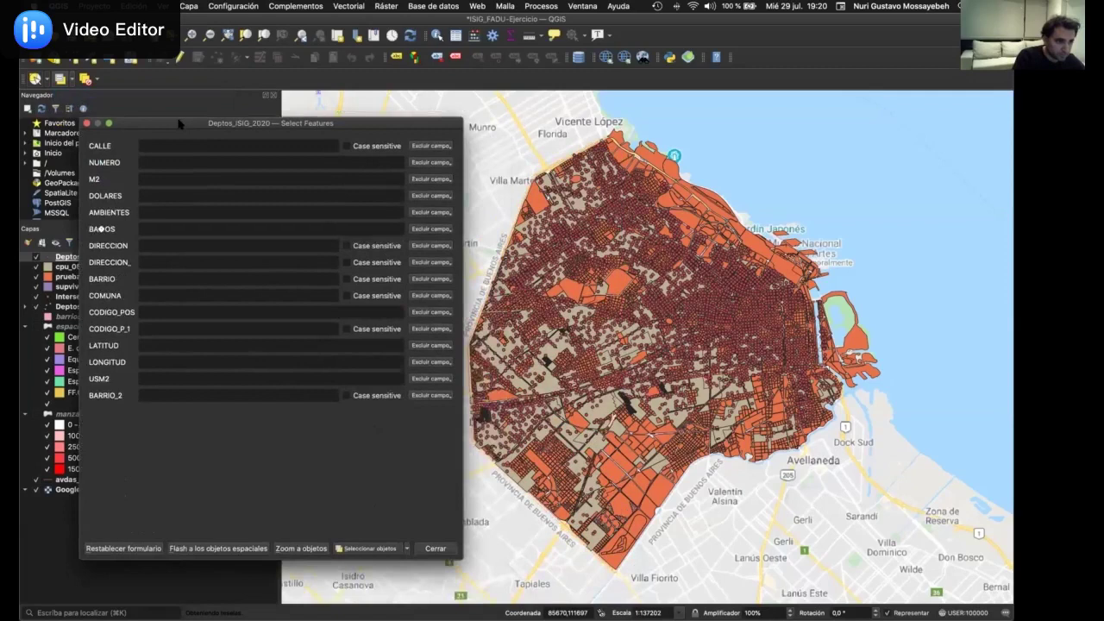
pyautogui.click(165, 394)
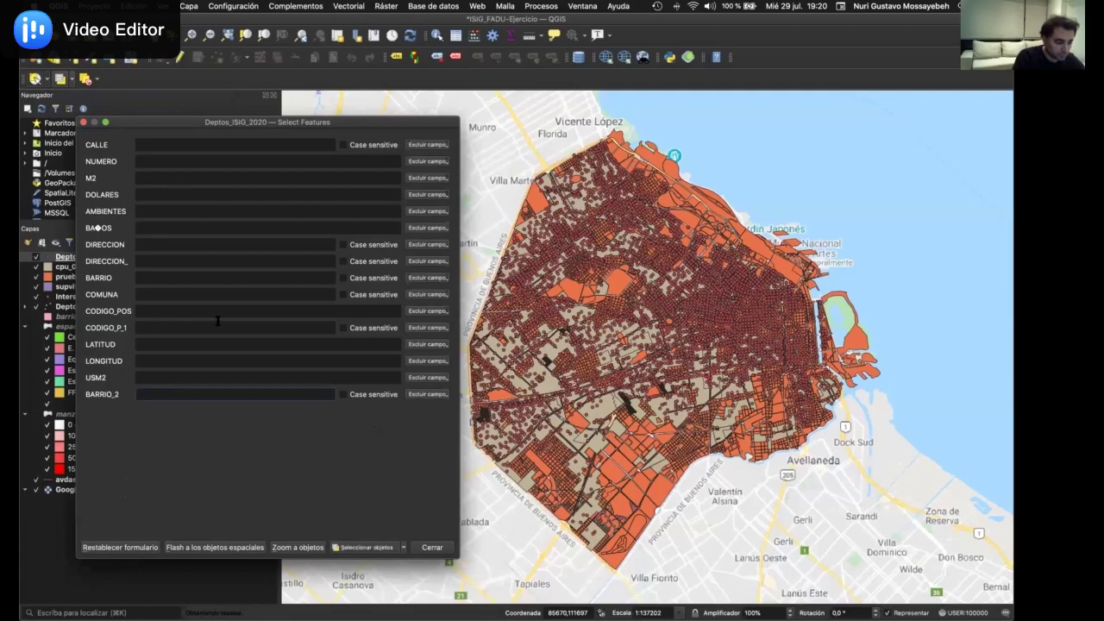
pyautogui.write('b')
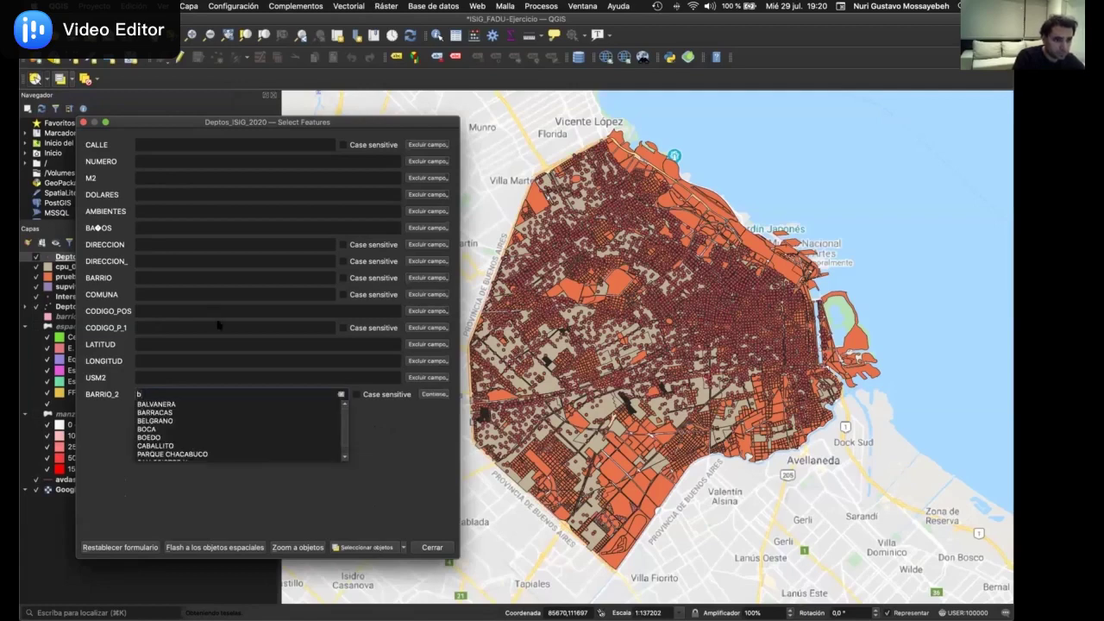
pyautogui.write('e')
pyautogui.click(213, 413)
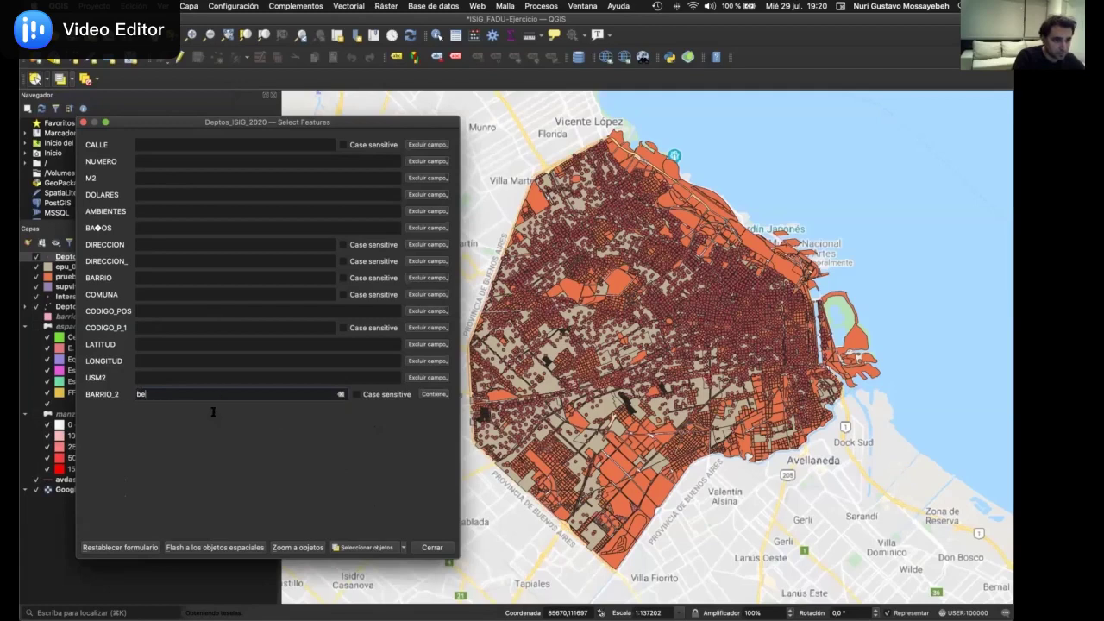
pyautogui.write('l')
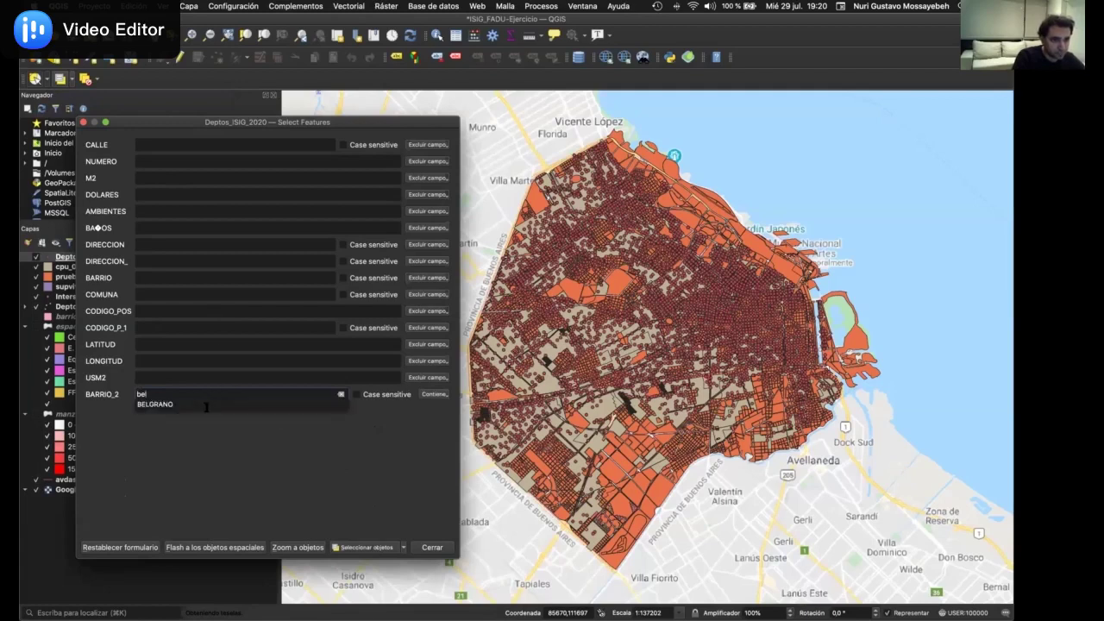
pyautogui.click(206, 405)
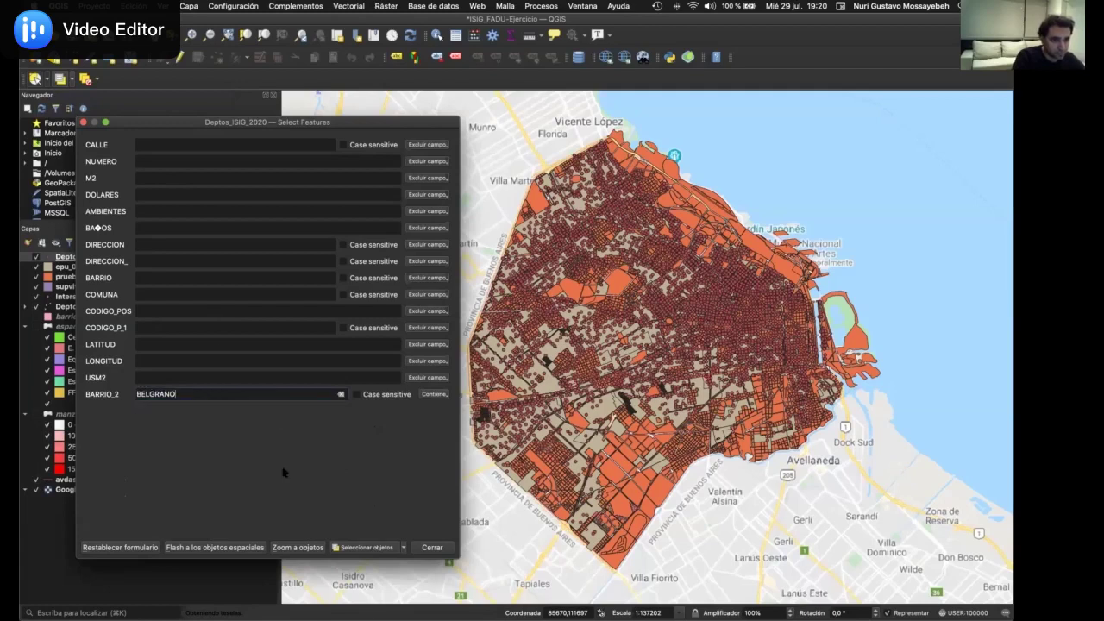
pyautogui.click(403, 549)
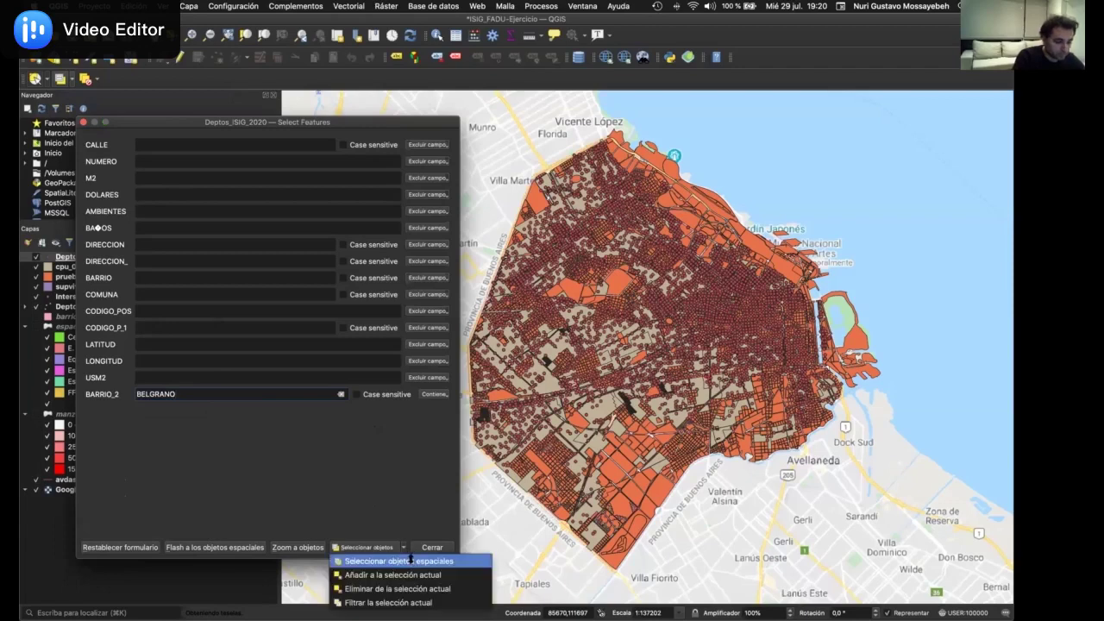
pyautogui.click(411, 560)
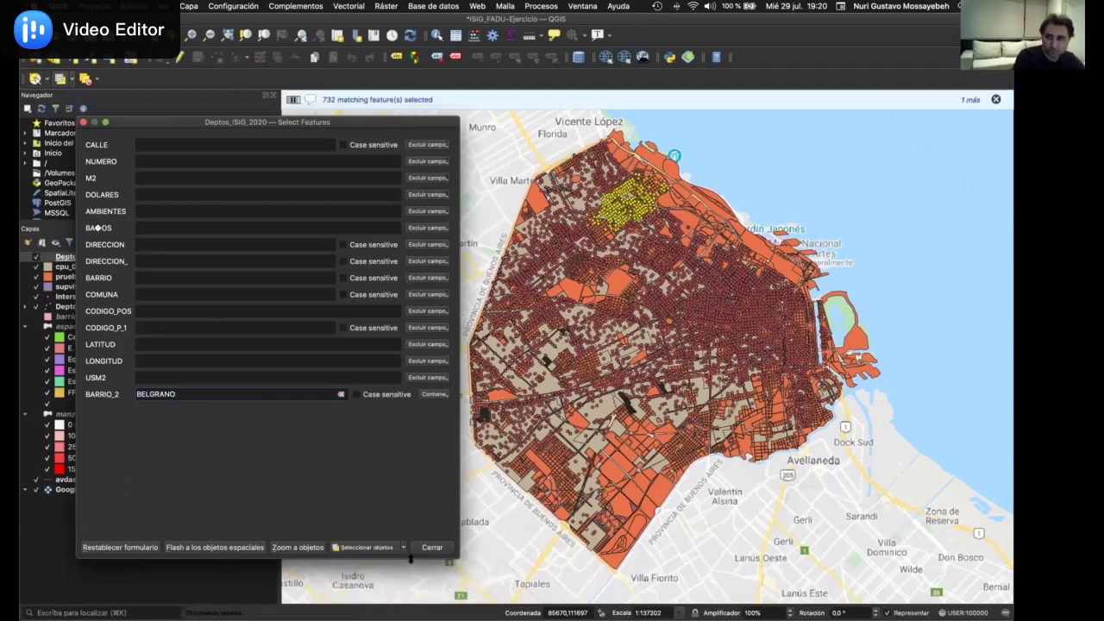
# Change the BARRIO_2 value to NUÑEZ and add the matching points to the current selection
pyautogui.doubleClick(187, 393)
pyautogui.write('nun')
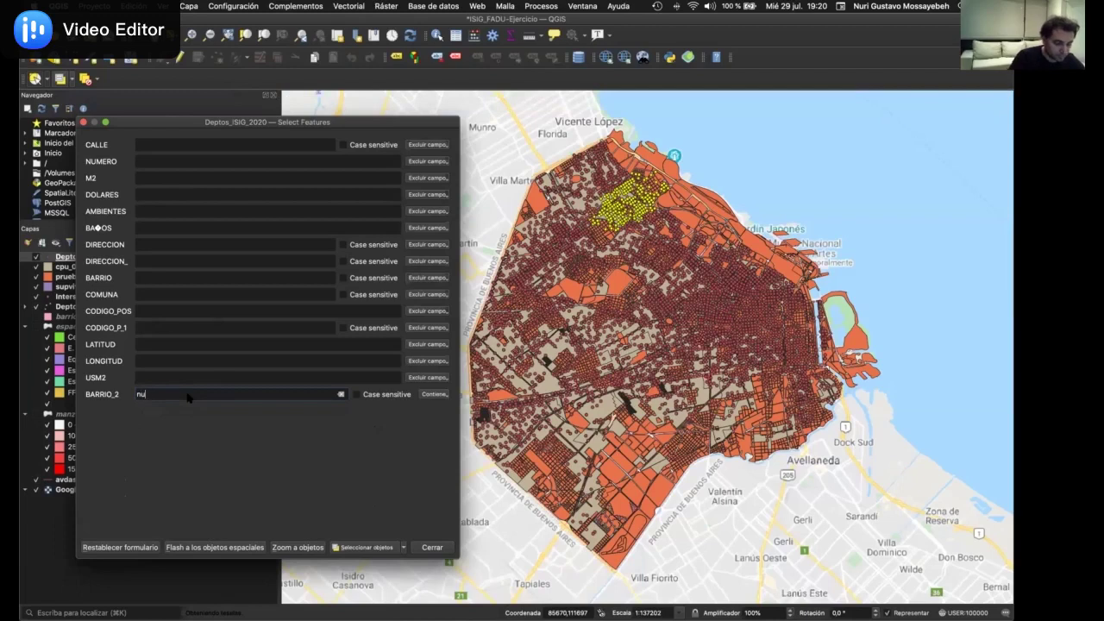
pyautogui.press('BackSpace')
pyautogui.press('Down')
pyautogui.press('Down')
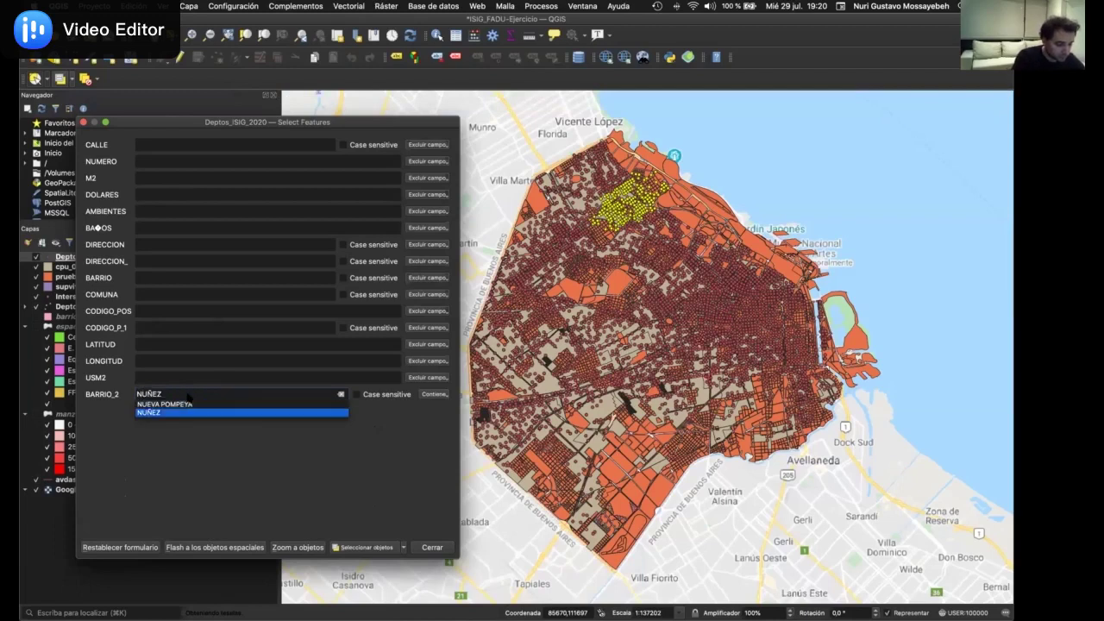
pyautogui.press('Return')
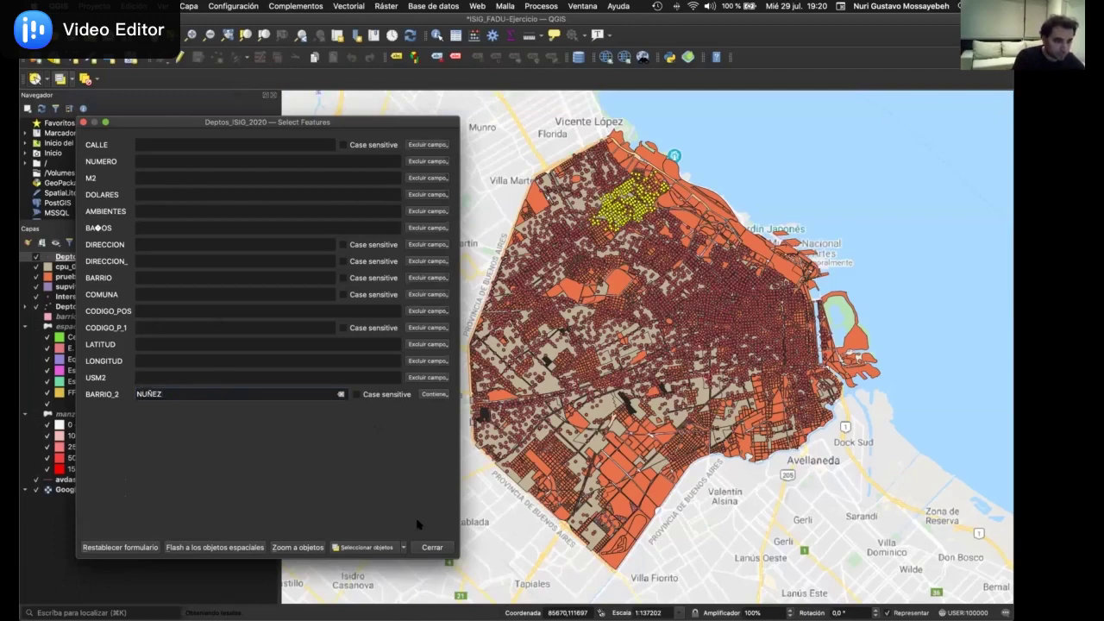
pyautogui.click(403, 549)
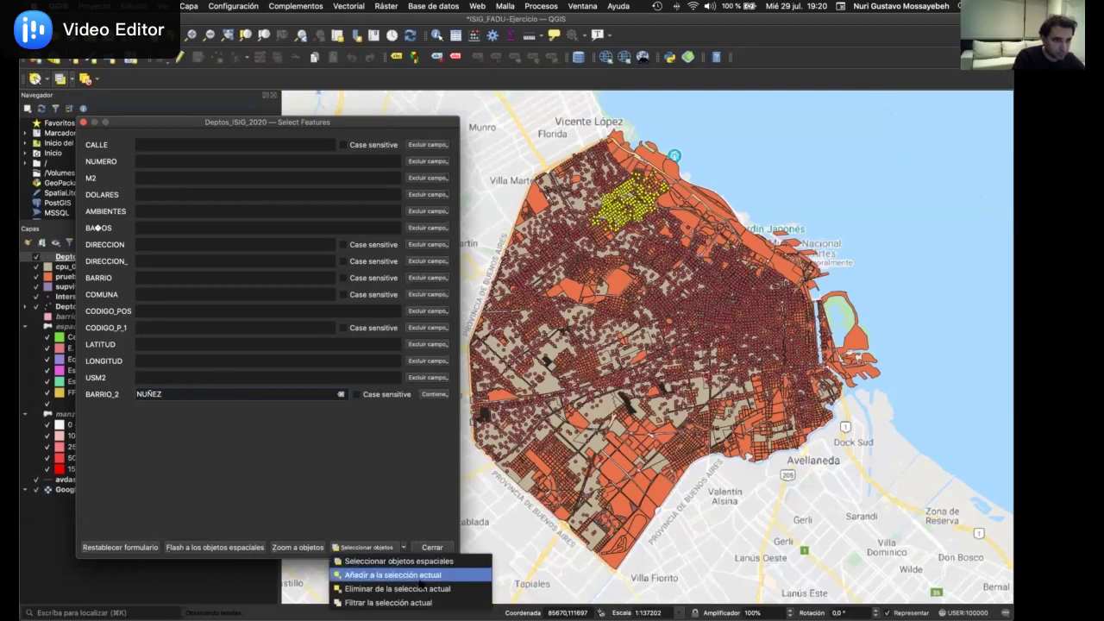
pyautogui.click(405, 574)
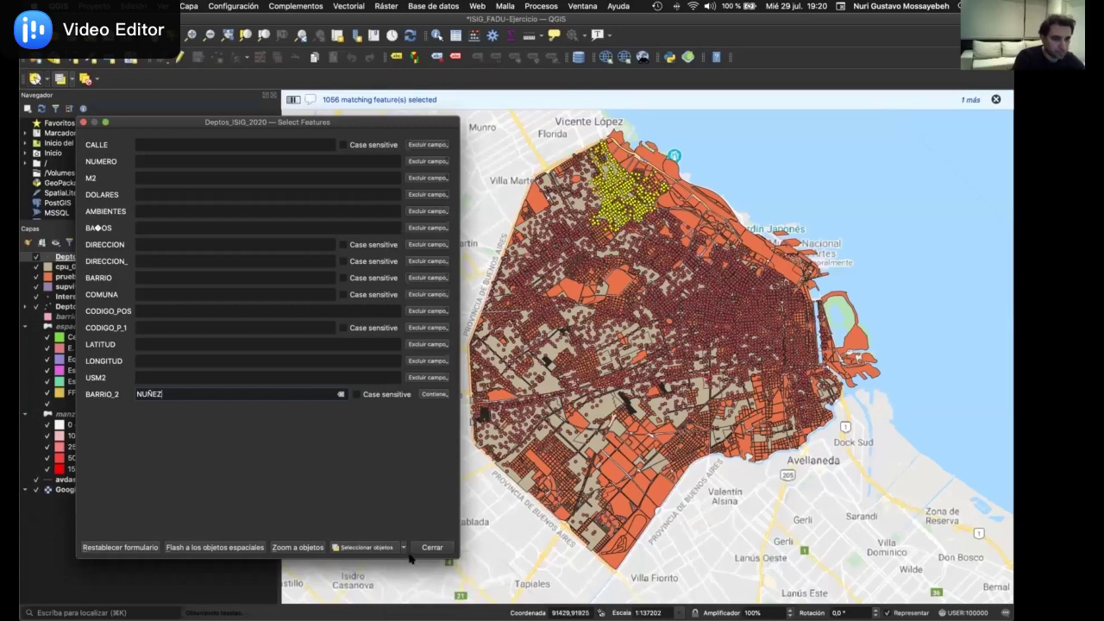
# Add the points whose BARRIO_2 contains RECOLETA to the current selection, then clear the whole selection
pyautogui.doubleClick(330, 393)
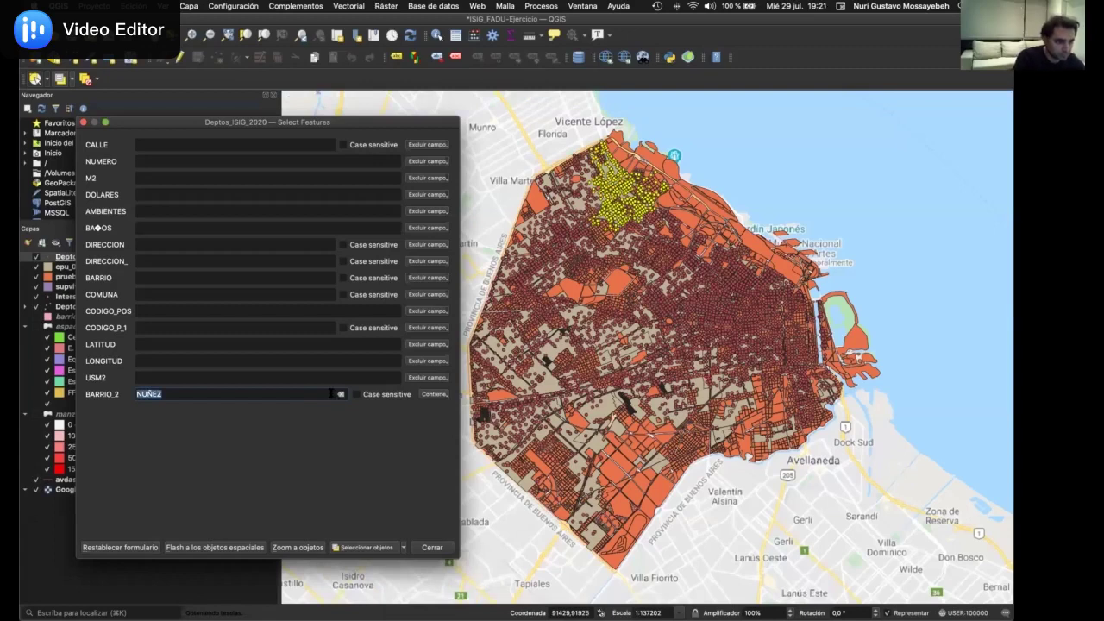
pyautogui.write('rec')
pyautogui.press('Down')
pyautogui.press('Return')
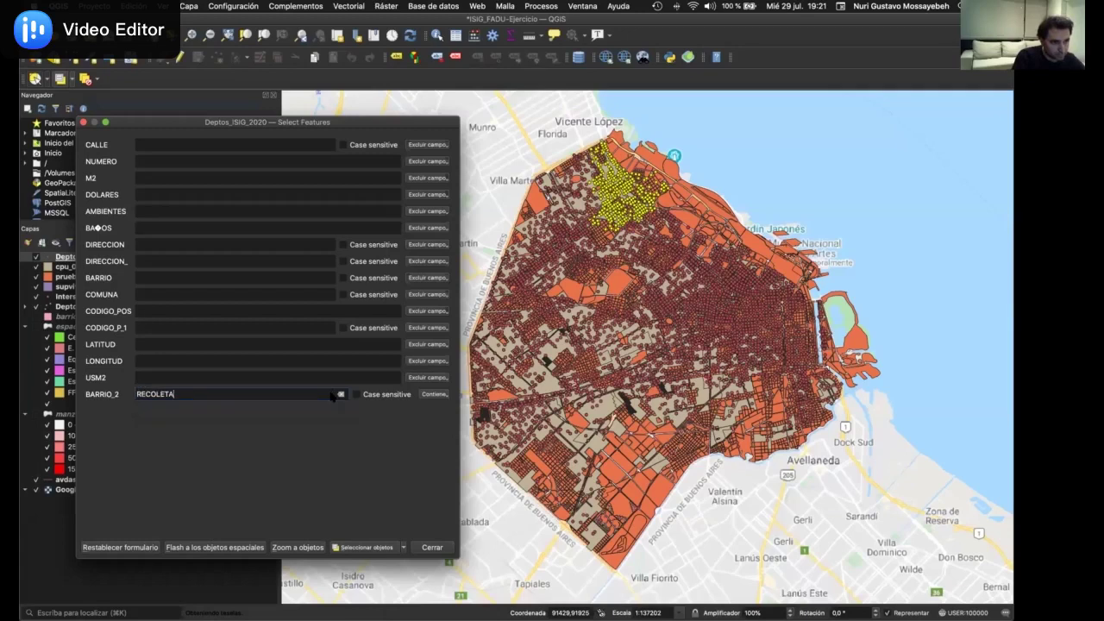
pyautogui.click(402, 548)
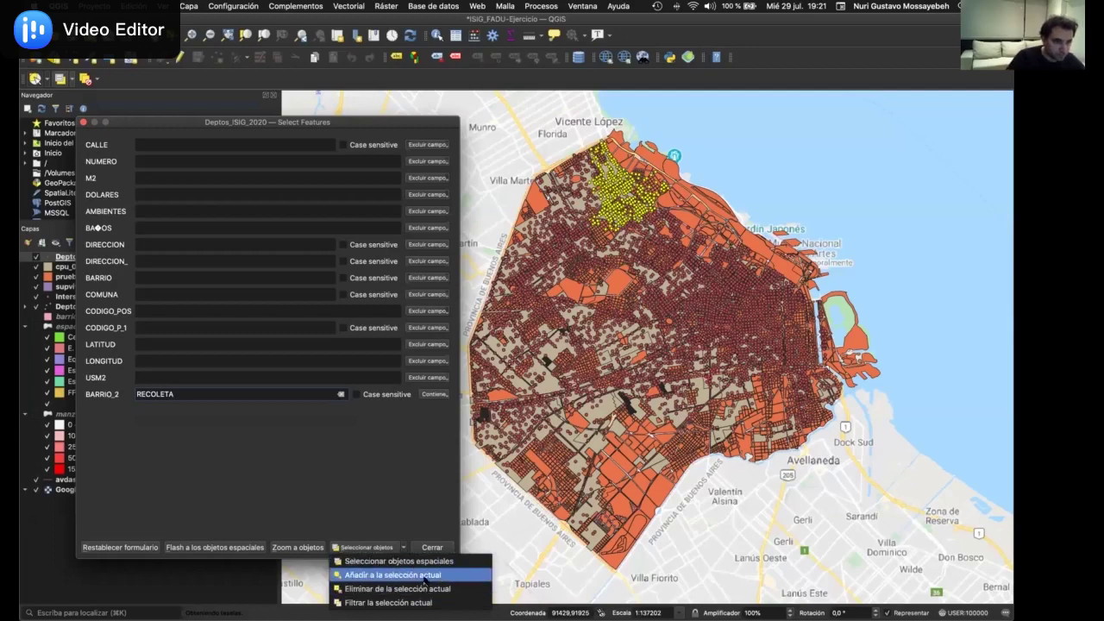
pyautogui.click(423, 575)
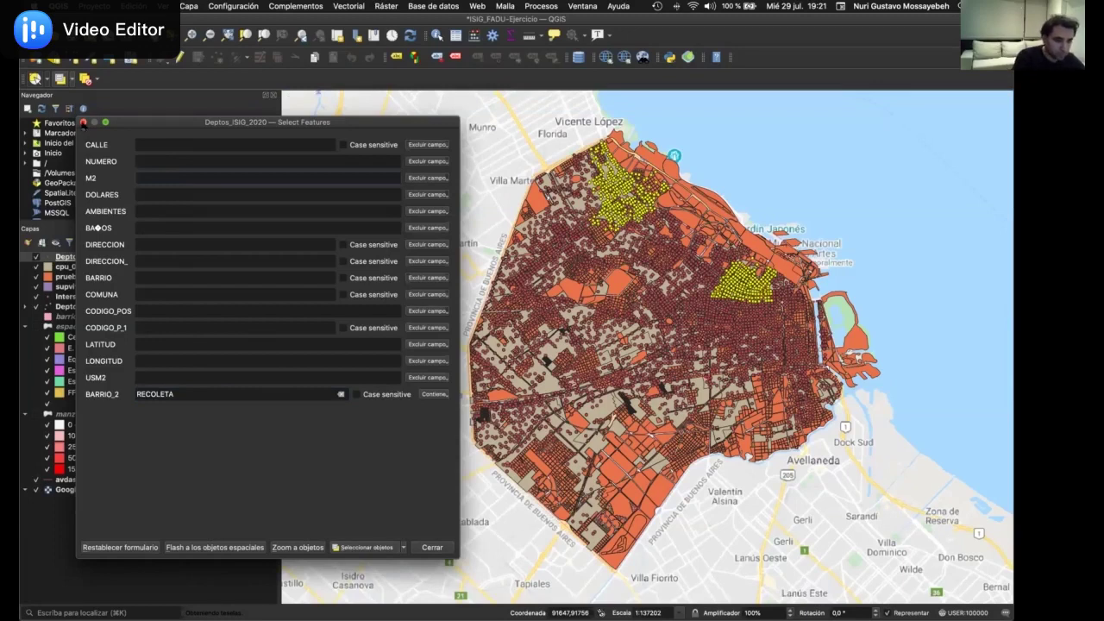
pyautogui.click(82, 121)
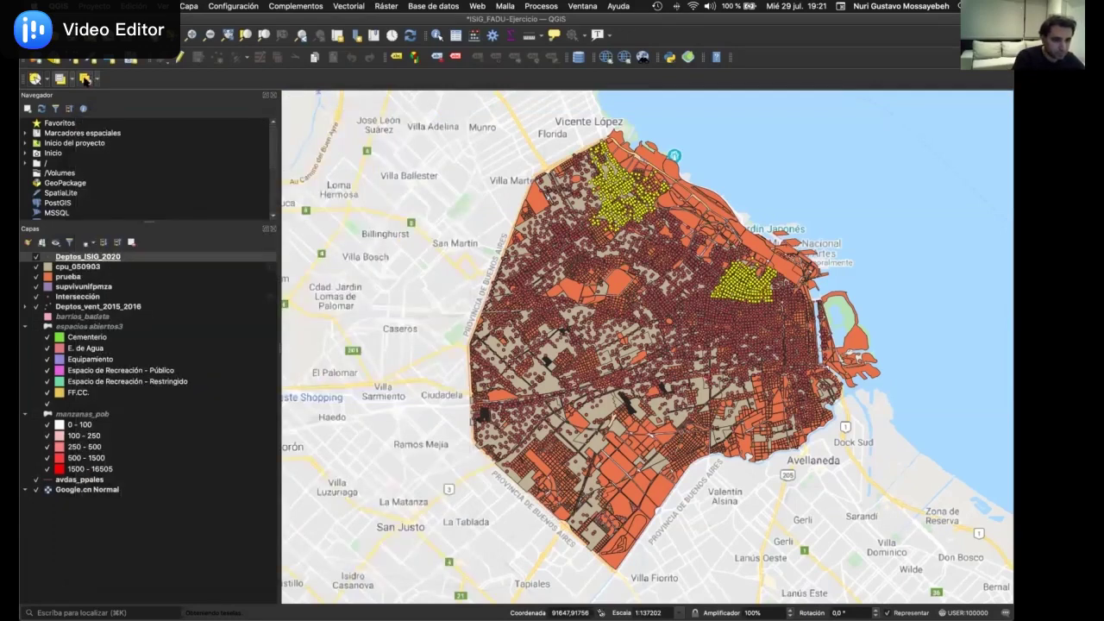
pyautogui.click(84, 79)
# Select by value the Deptos_ISIG_2020 points with AMBIENTES equal to 2, and clear the selection
pyautogui.click(71, 79)
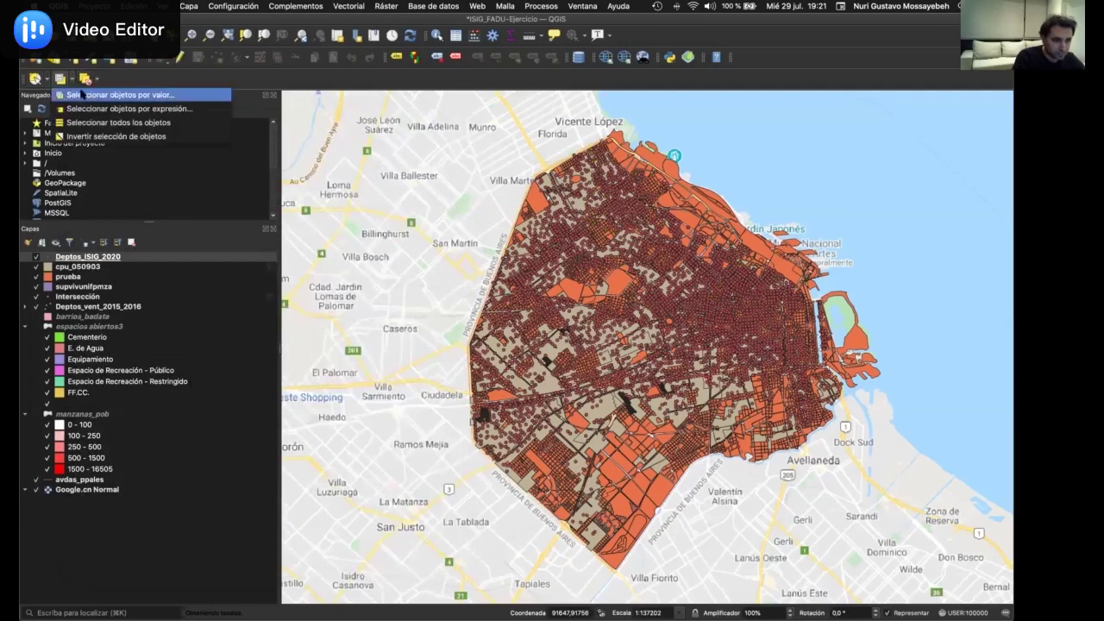
pyautogui.click(129, 92)
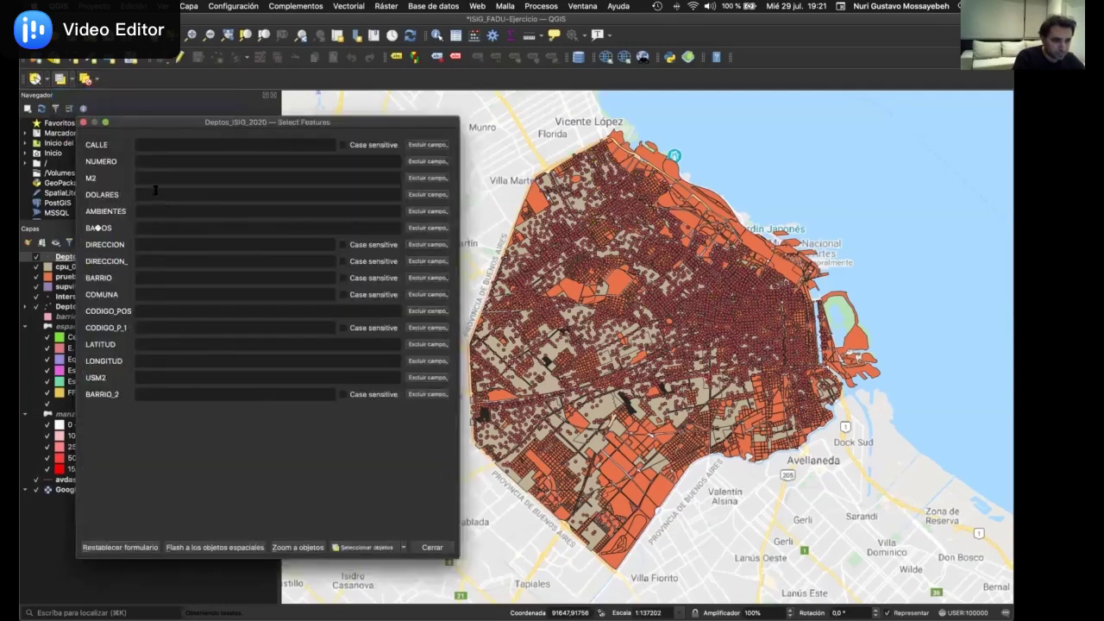
pyautogui.click(160, 207)
pyautogui.write('2')
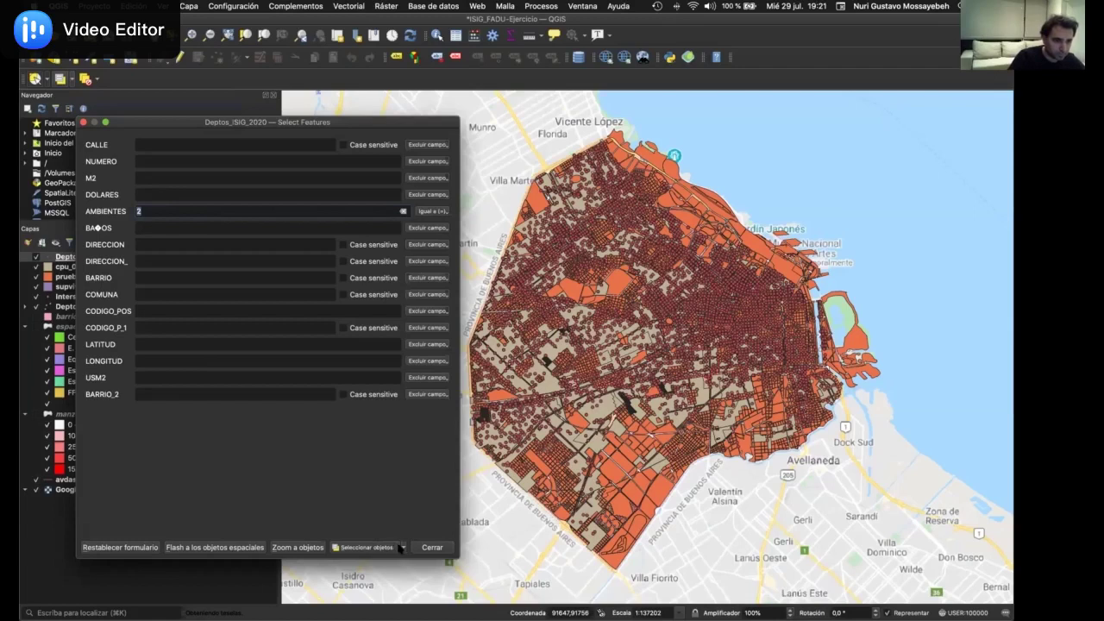
pyautogui.moveTo(402, 548); pyautogui.dragTo(396, 562)
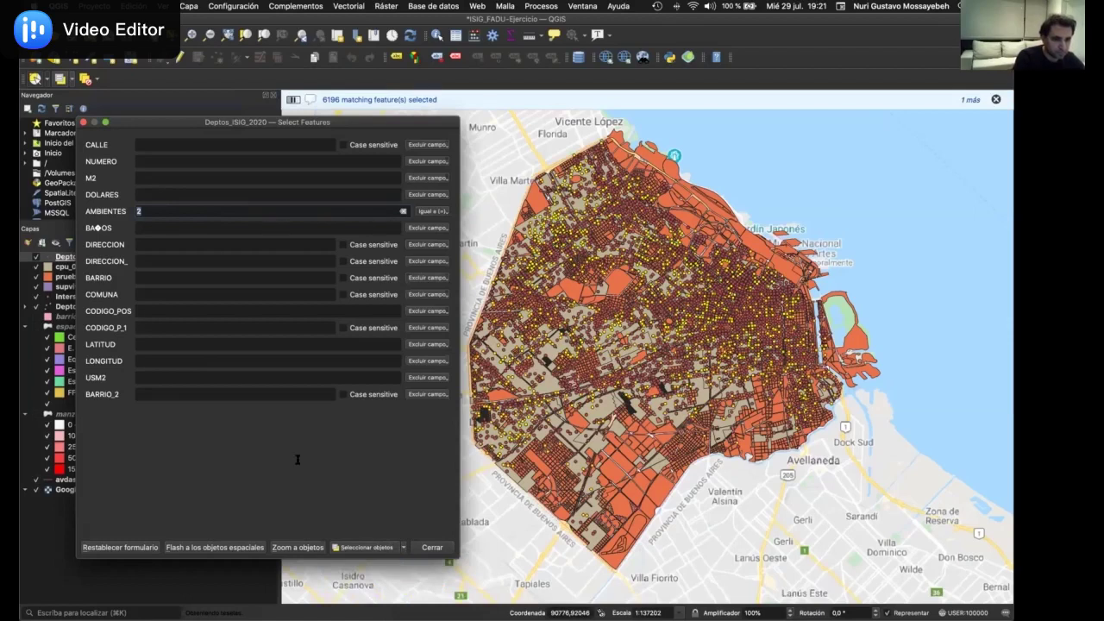
pyautogui.press('Escape')
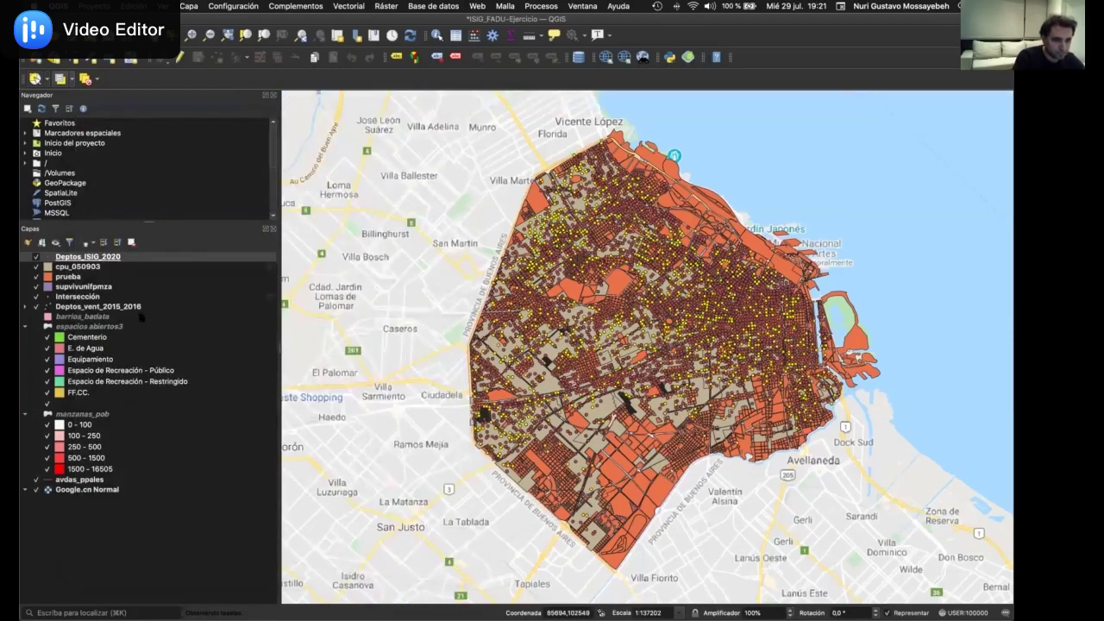
pyautogui.click(84, 78)
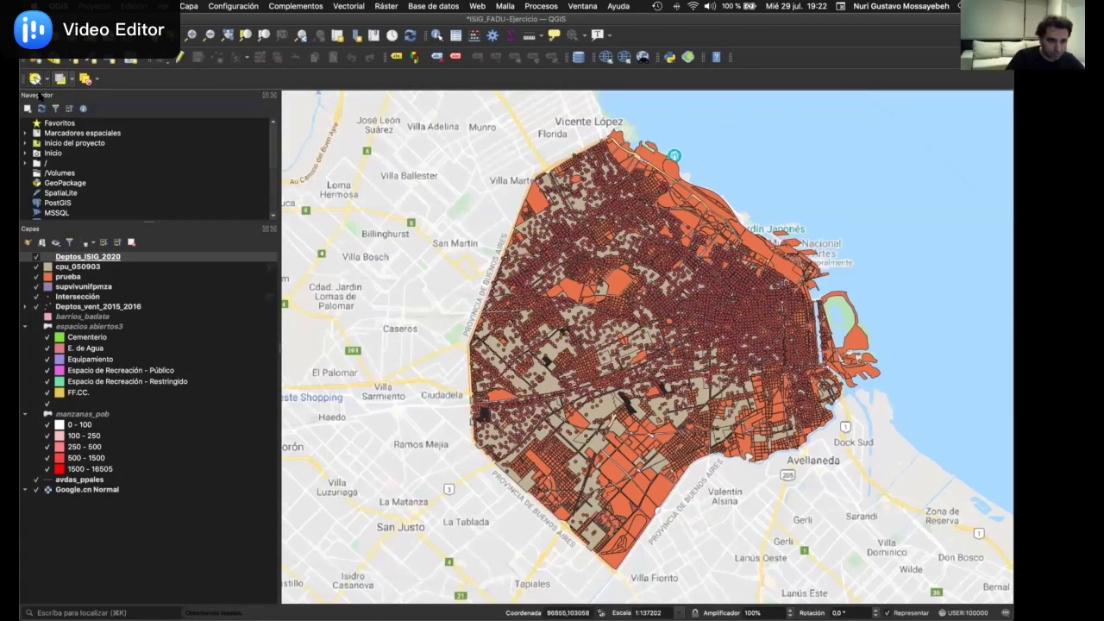
# Open the select-by-expression dialog for the Deptos_ISIG_2020 layer
pyautogui.click(73, 78)
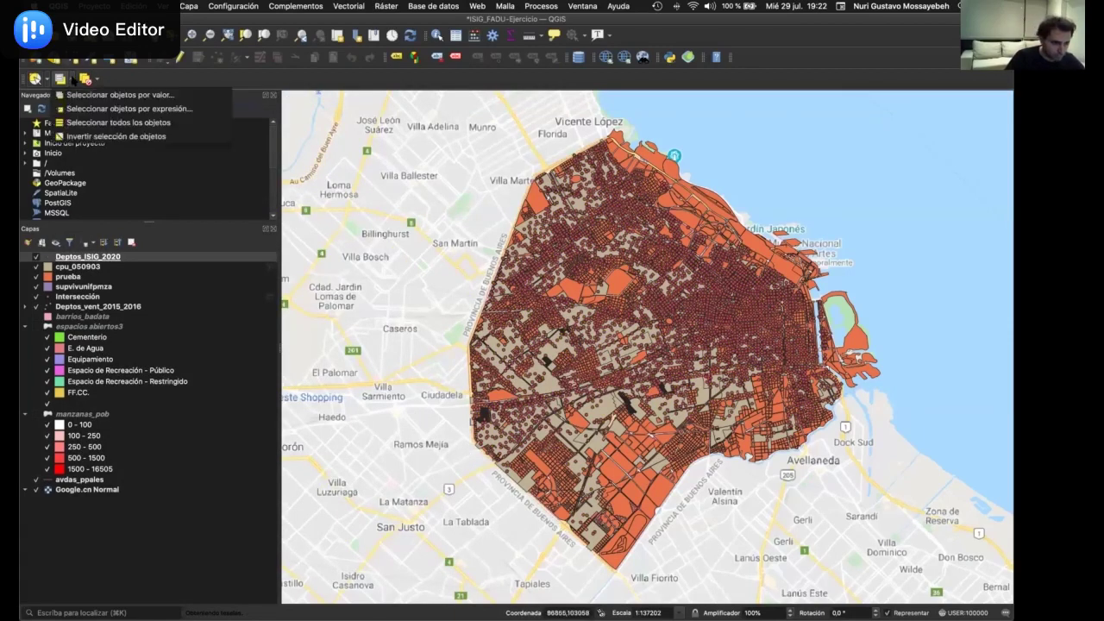
pyautogui.click(73, 78)
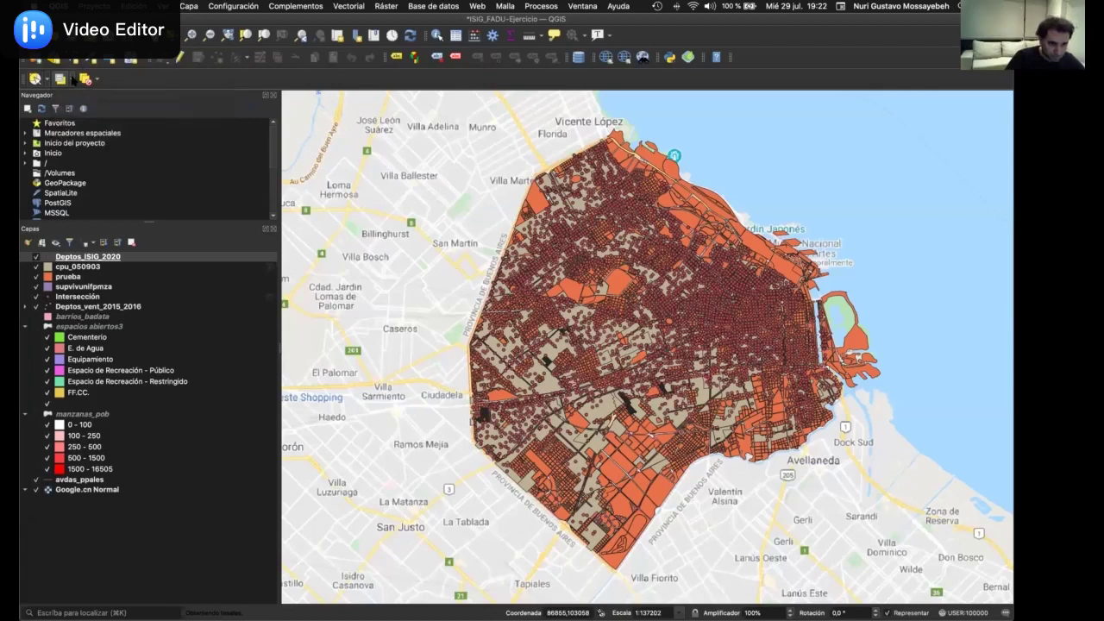
pyautogui.click(73, 79)
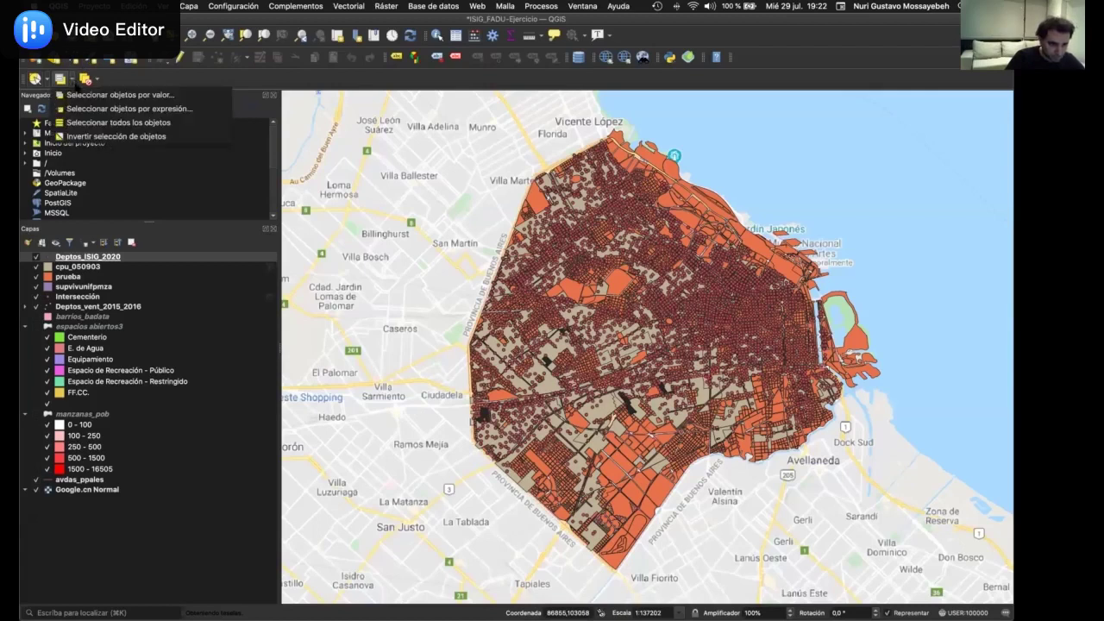
pyautogui.click(102, 109)
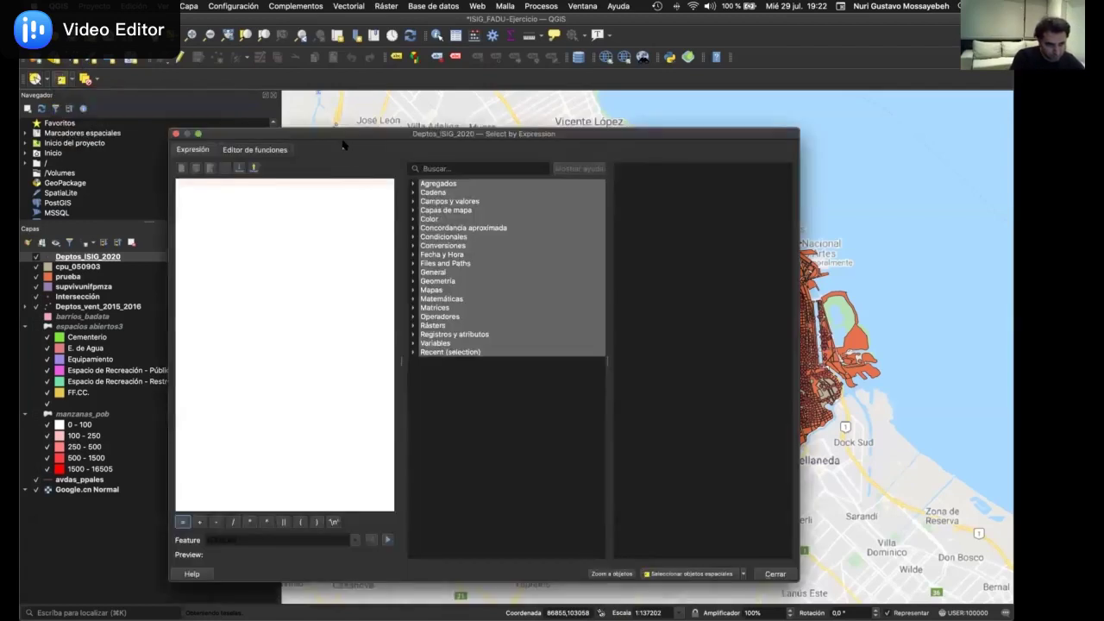
# Build the expression "BARRIO_2" = 'BARRACAS' from the layer's fields and the field's list of unique values
pyautogui.moveTo(345, 140); pyautogui.dragTo(356, 121)
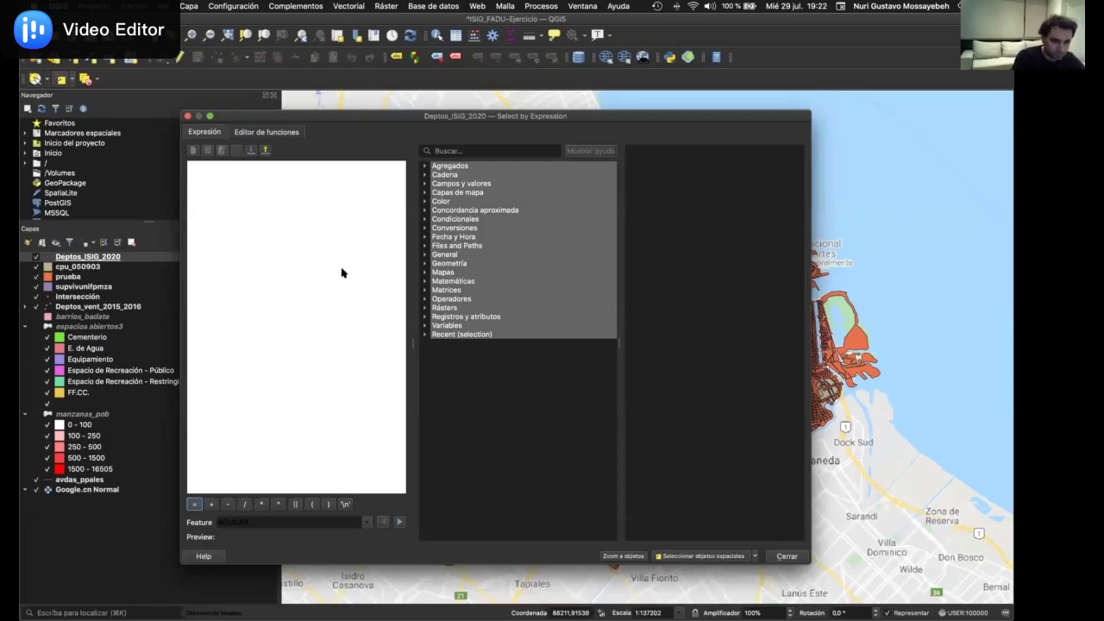
pyautogui.click(448, 183)
pyautogui.doubleClick(449, 185)
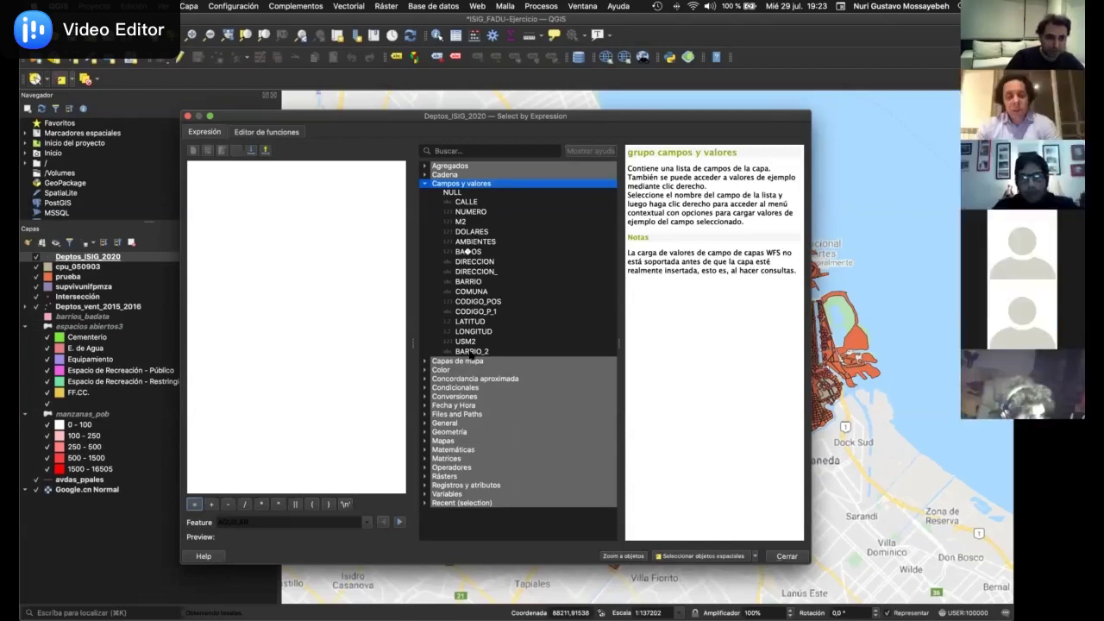
pyautogui.doubleClick(472, 352)
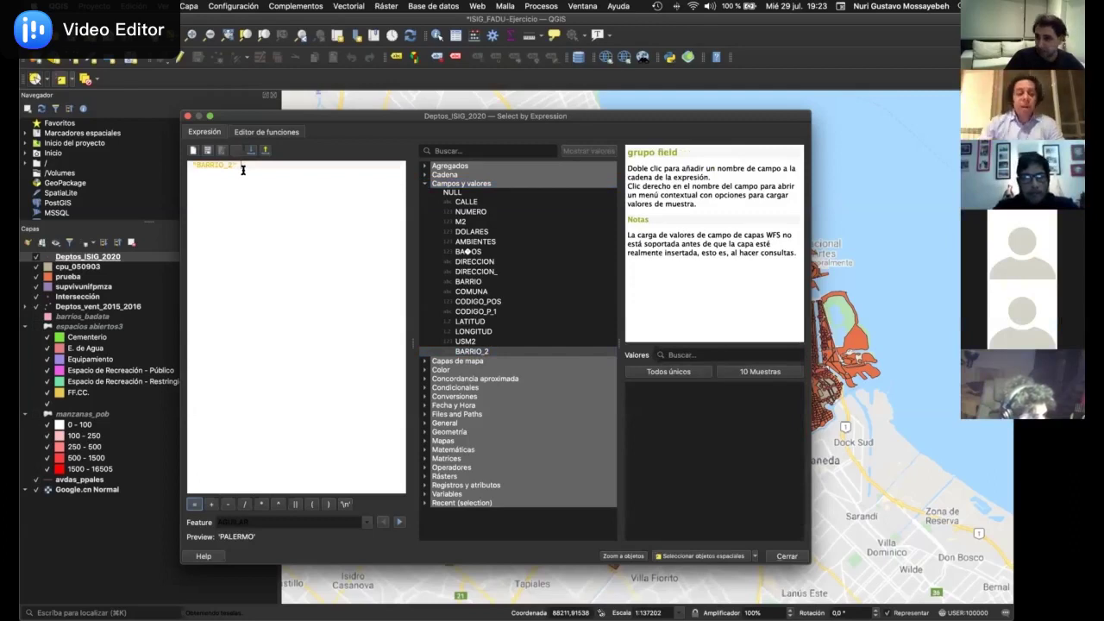
pyautogui.click(194, 504)
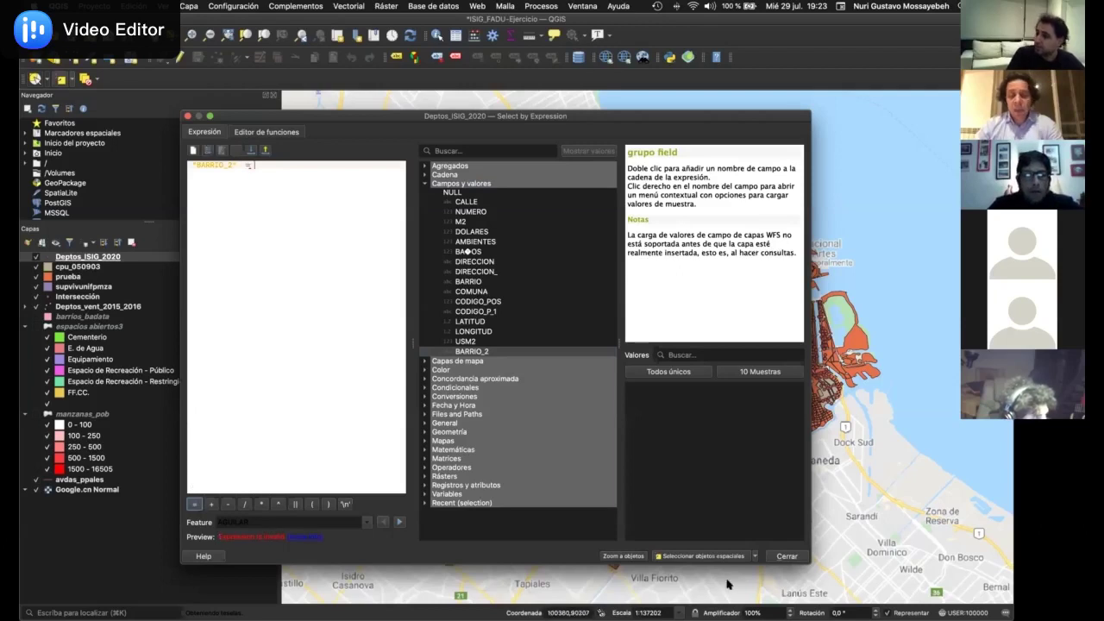
pyautogui.click(694, 372)
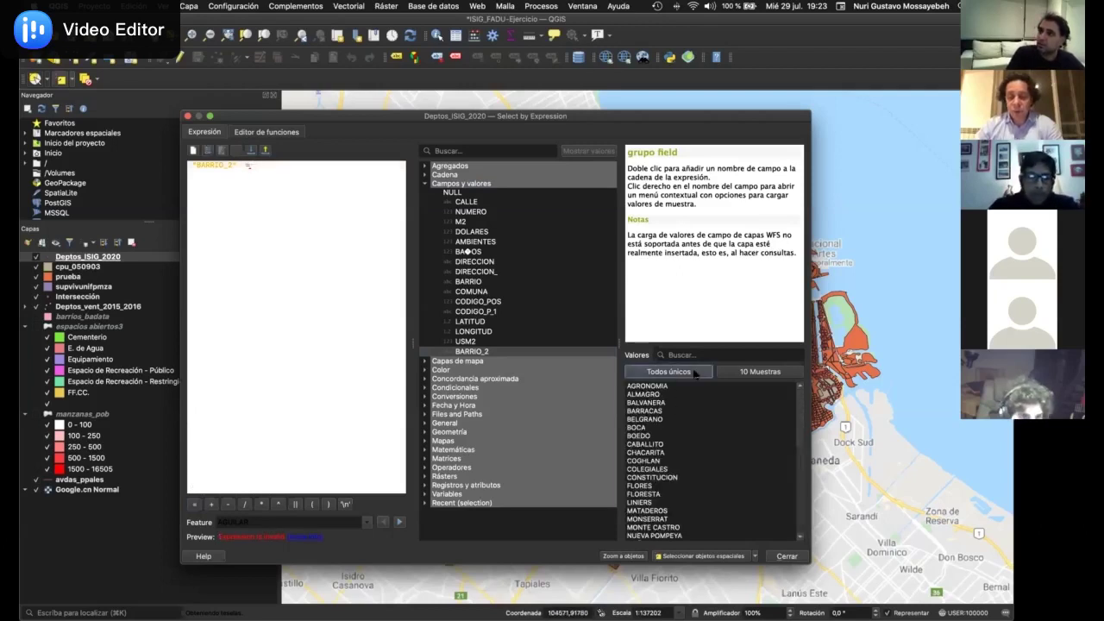
pyautogui.doubleClick(659, 411)
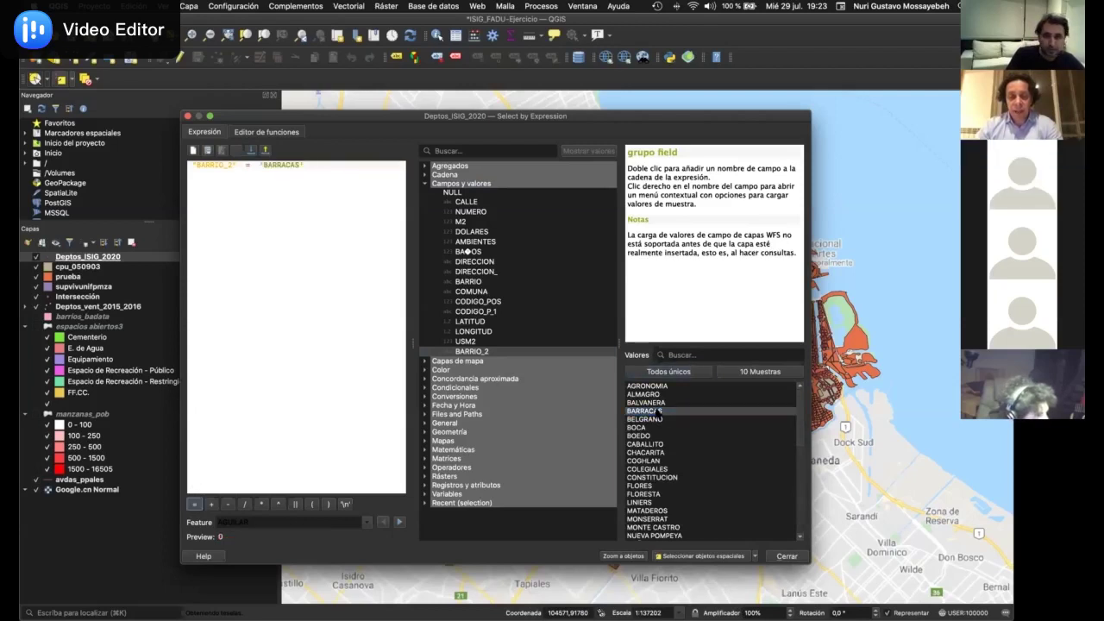
# Add the points matching the BARRACAS expression to the current selection and move the dialog to uncover them on the map
pyautogui.click(755, 557)
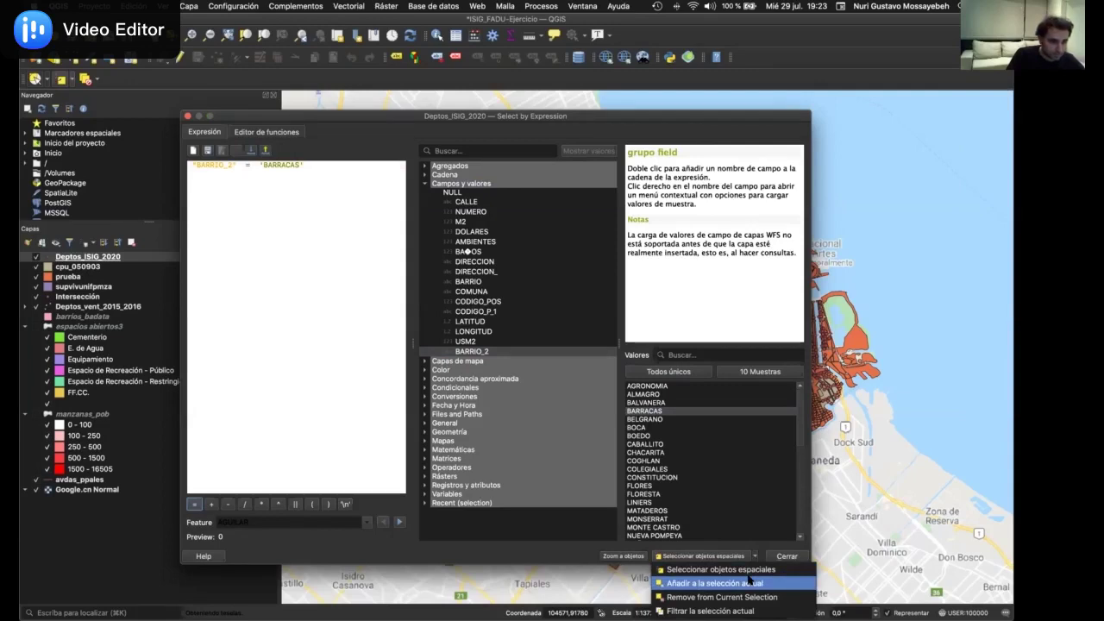
pyautogui.click(748, 582)
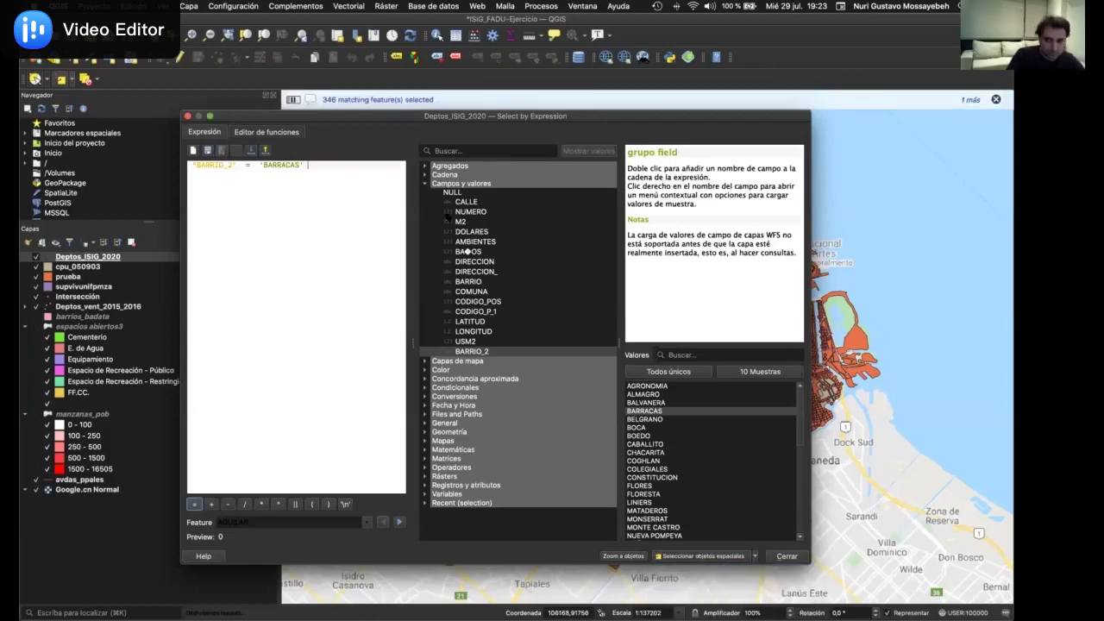
pyautogui.moveTo(559, 116); pyautogui.dragTo(517, 122)
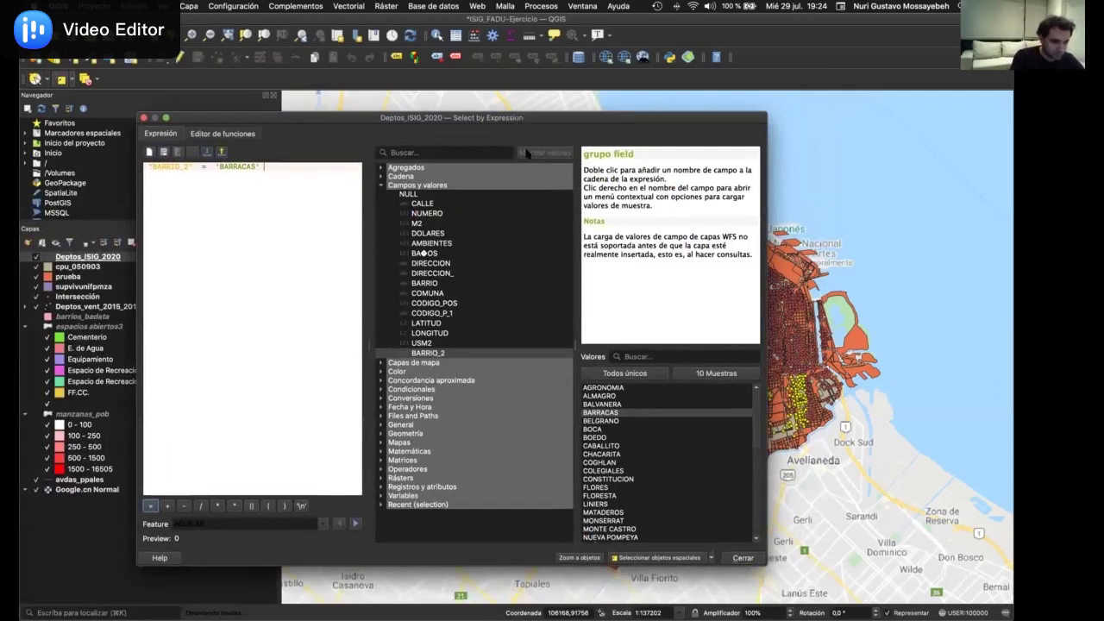
# Collapse the fields group, look at the Operadores function group, and close the select-by-expression dialog
pyautogui.click(382, 185)
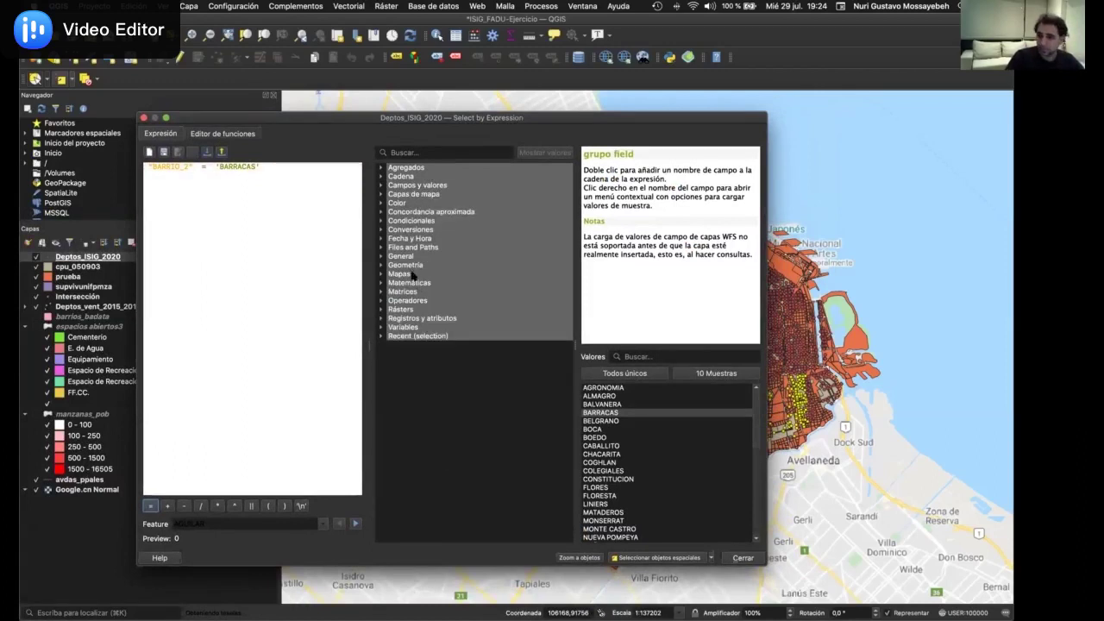
pyautogui.click(416, 303)
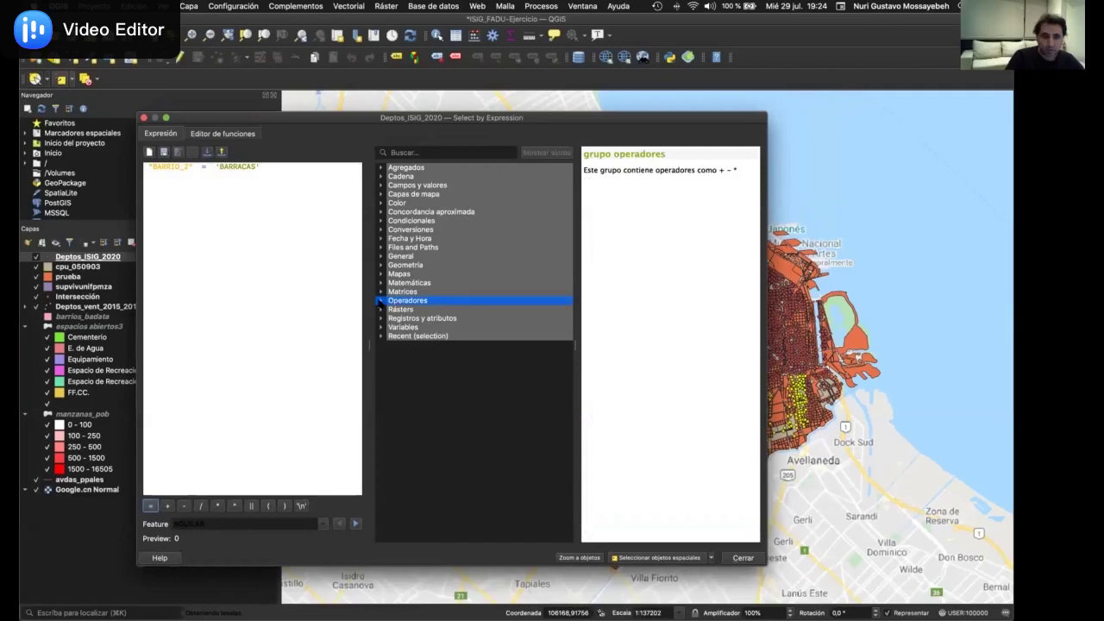
pyautogui.click(380, 300)
pyautogui.click(380, 300)
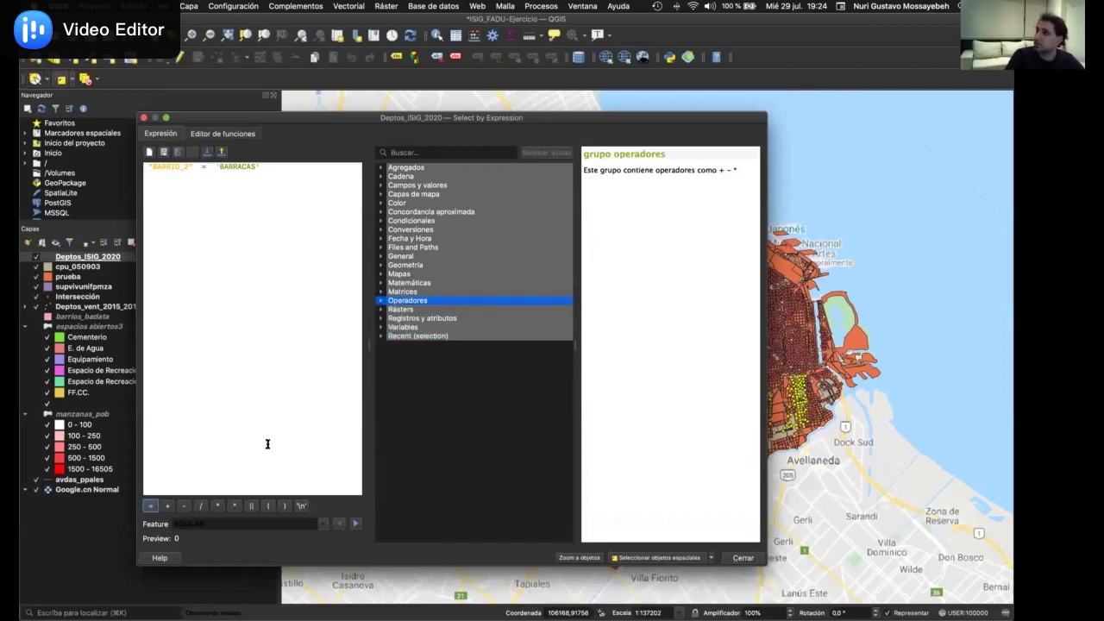
pyautogui.click(743, 558)
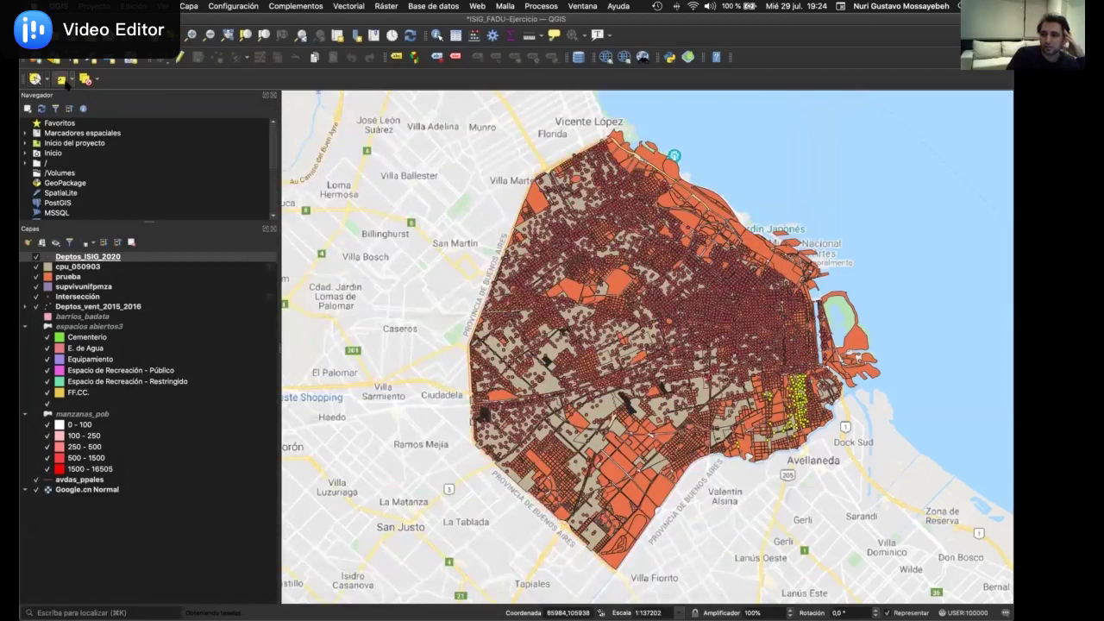
# Open the Deptos_ISIG_2020 layer's filter query builder to view it and close it without entering a filter
pyautogui.click(72, 80)
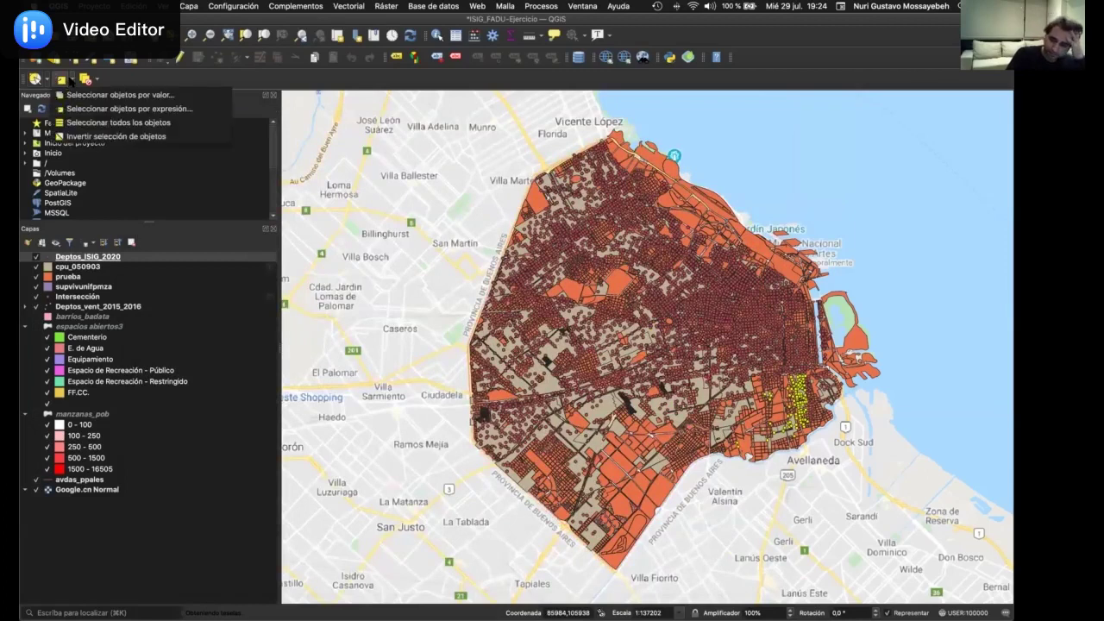
pyautogui.press('Escape')
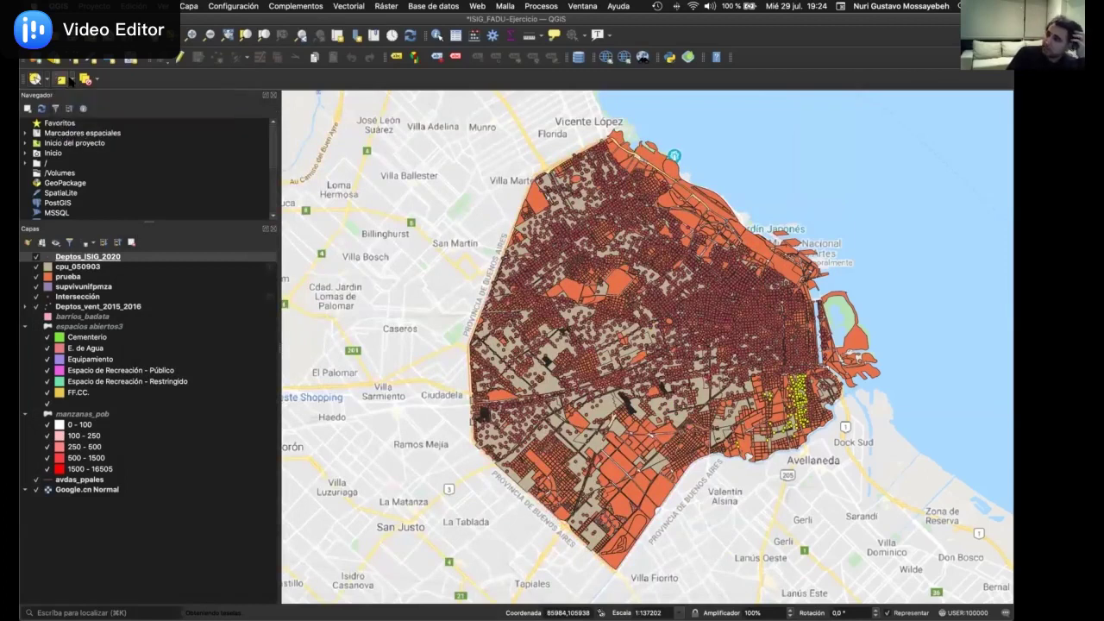
pyautogui.rightClick(176, 257)
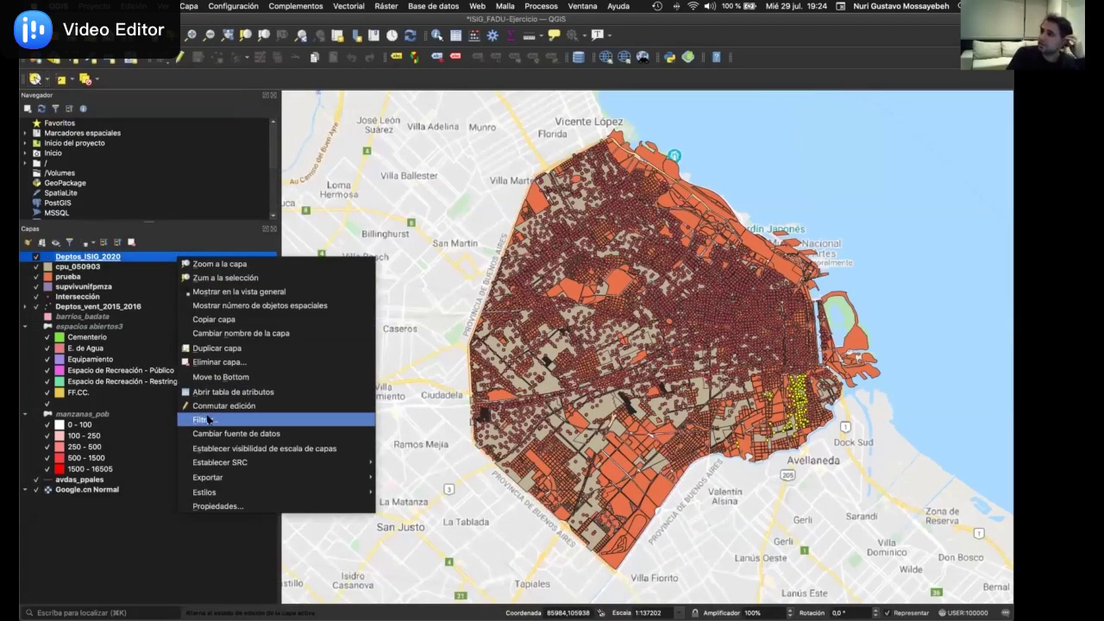
pyautogui.click(207, 419)
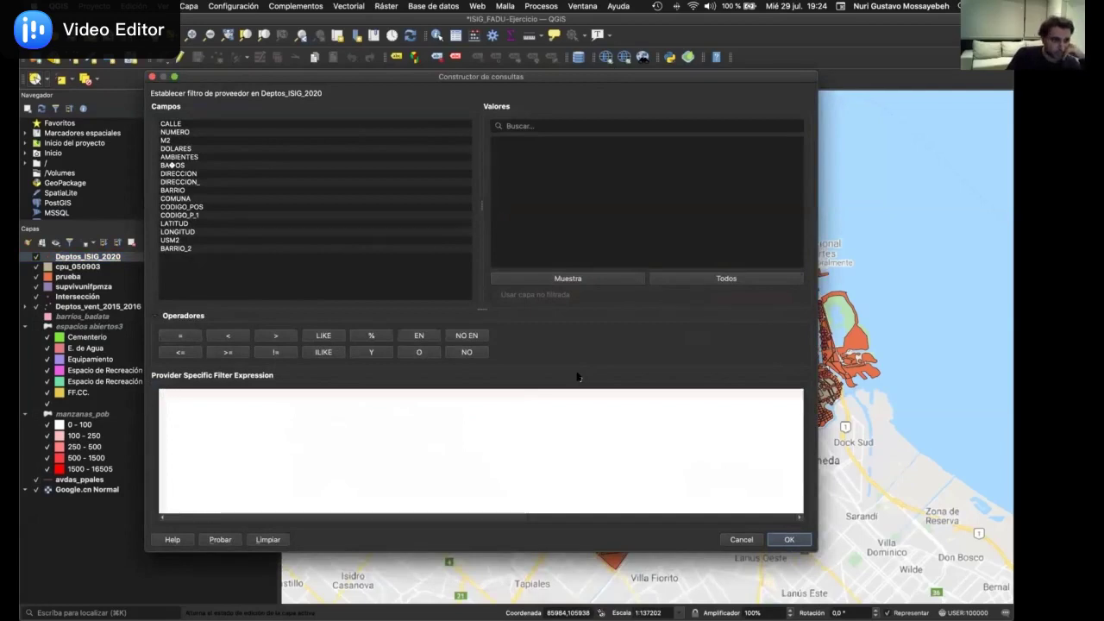
pyautogui.click(788, 541)
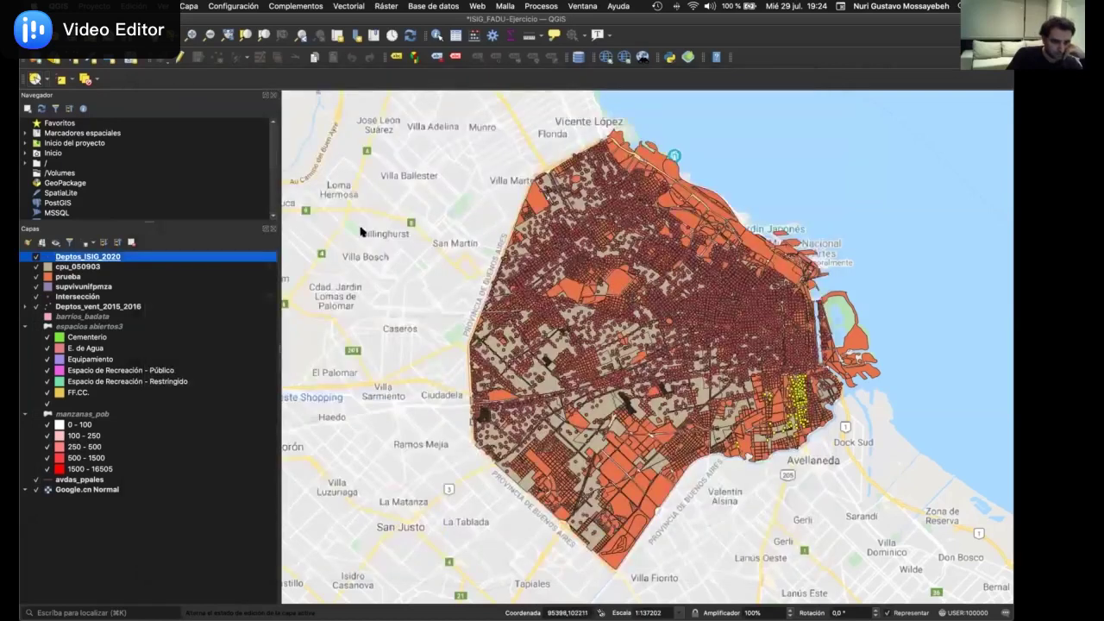
# Start a new selection expression for Deptos_ISIG_2020 with the M2 field and browse all of its unique values
pyautogui.click(72, 79)
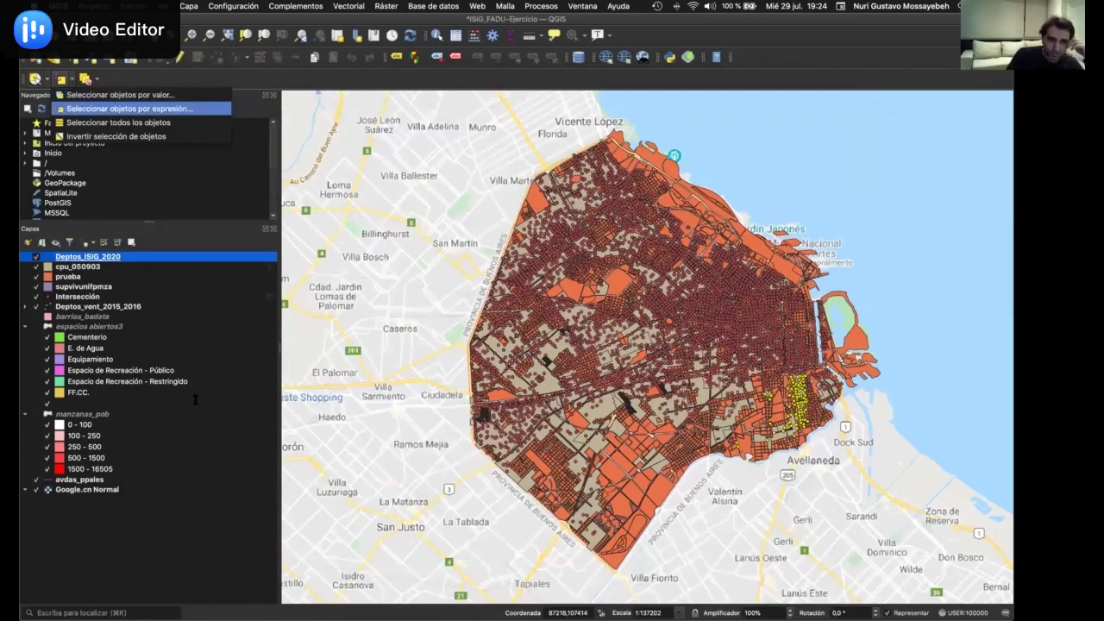
pyautogui.click(82, 107)
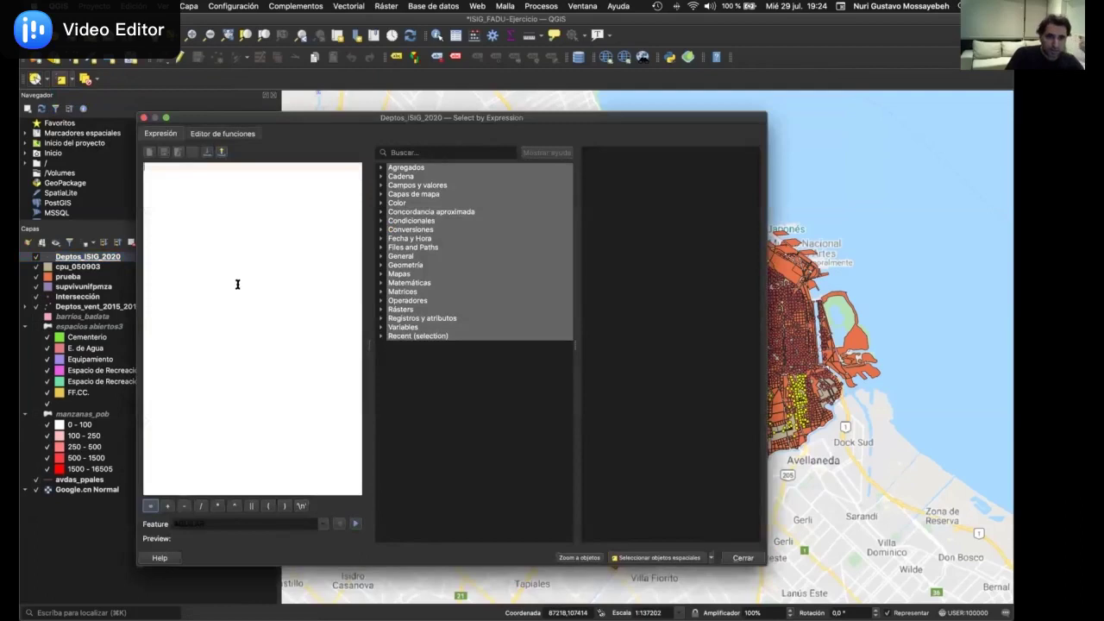
pyautogui.doubleClick(408, 185)
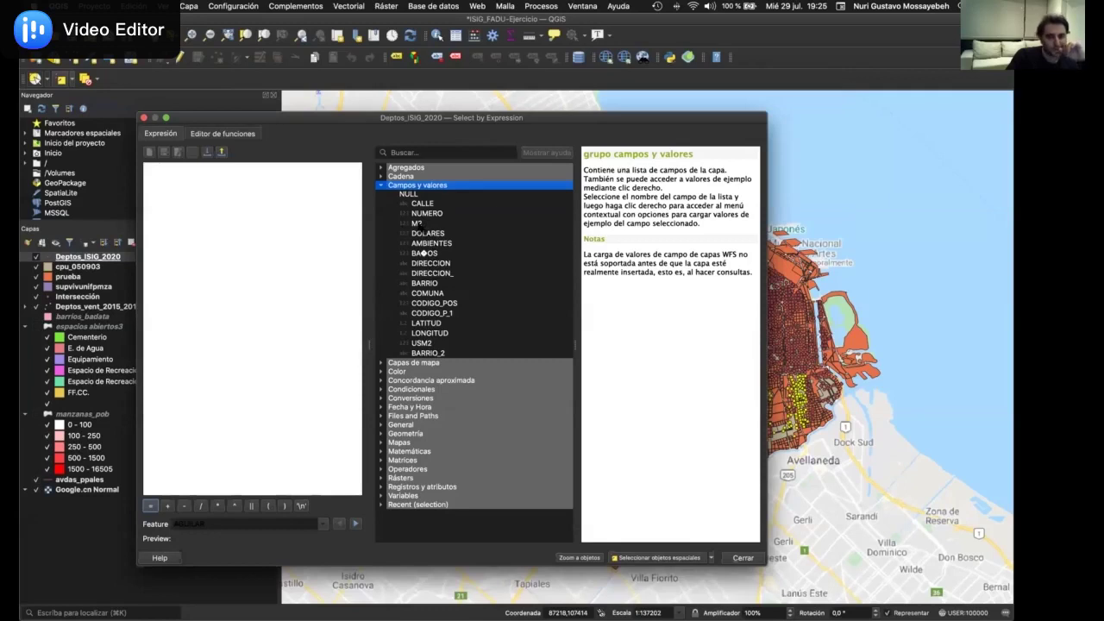
pyautogui.doubleClick(416, 223)
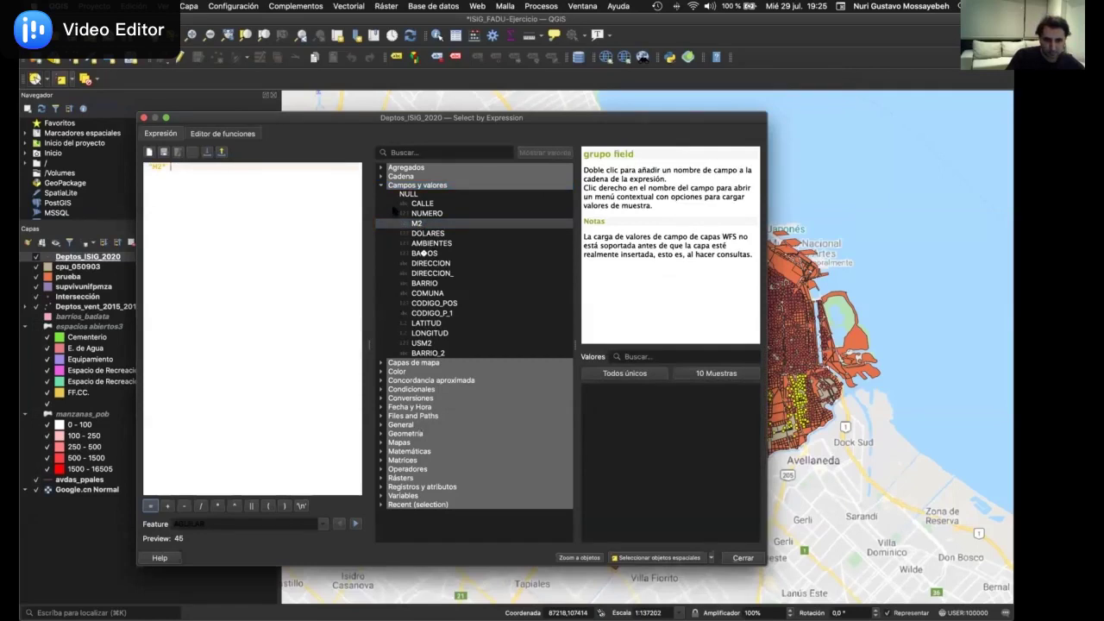
pyautogui.click(382, 186)
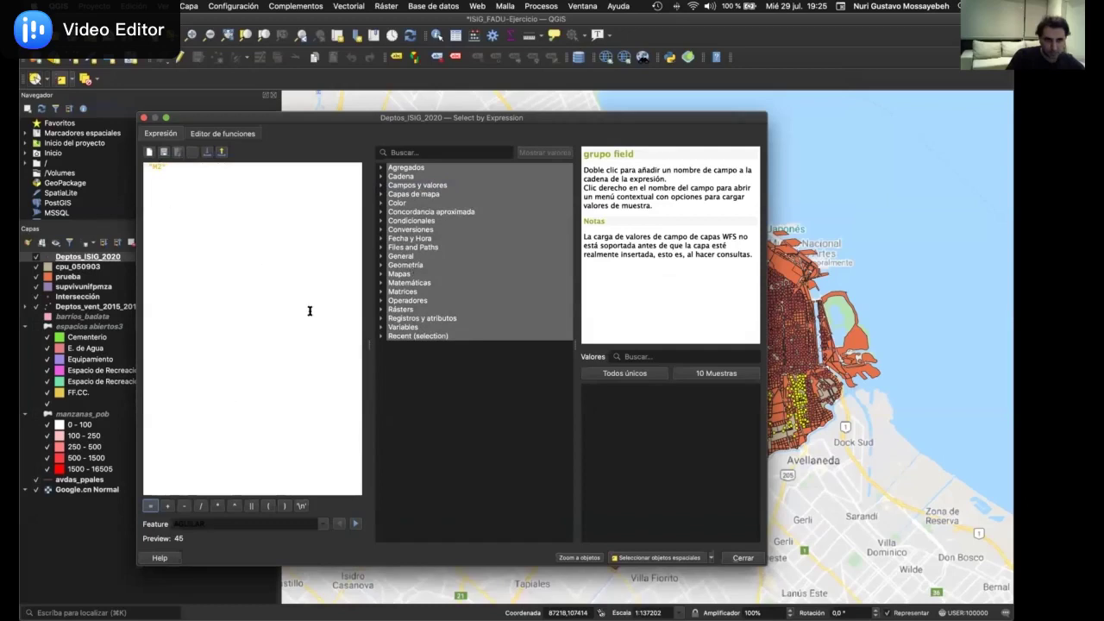
pyautogui.click(603, 380)
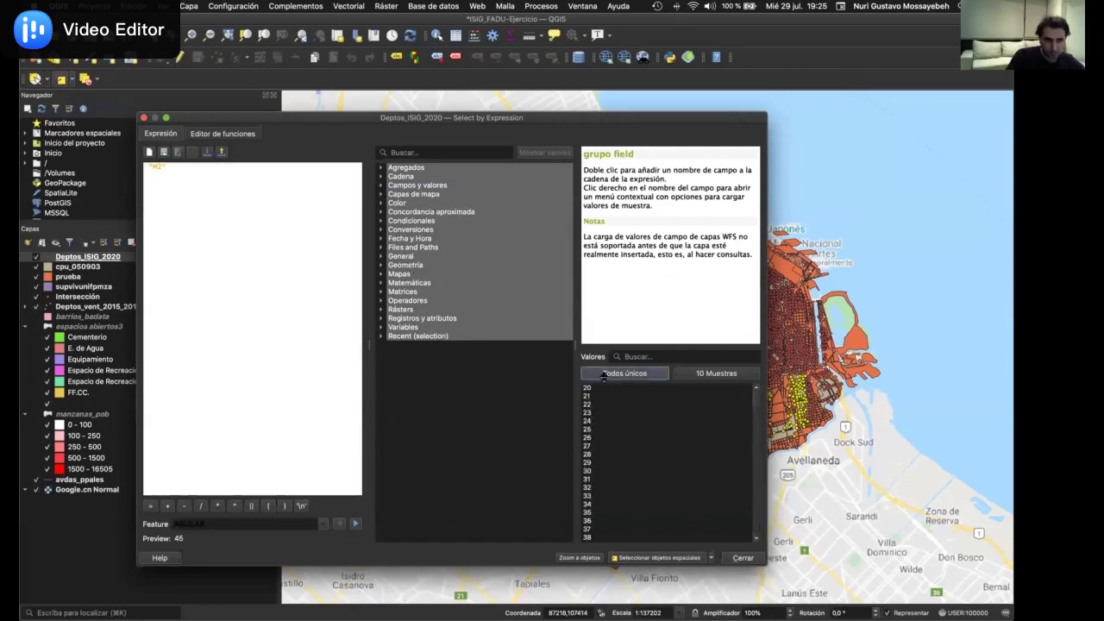
pyautogui.moveTo(753, 397); pyautogui.dragTo(750, 547)
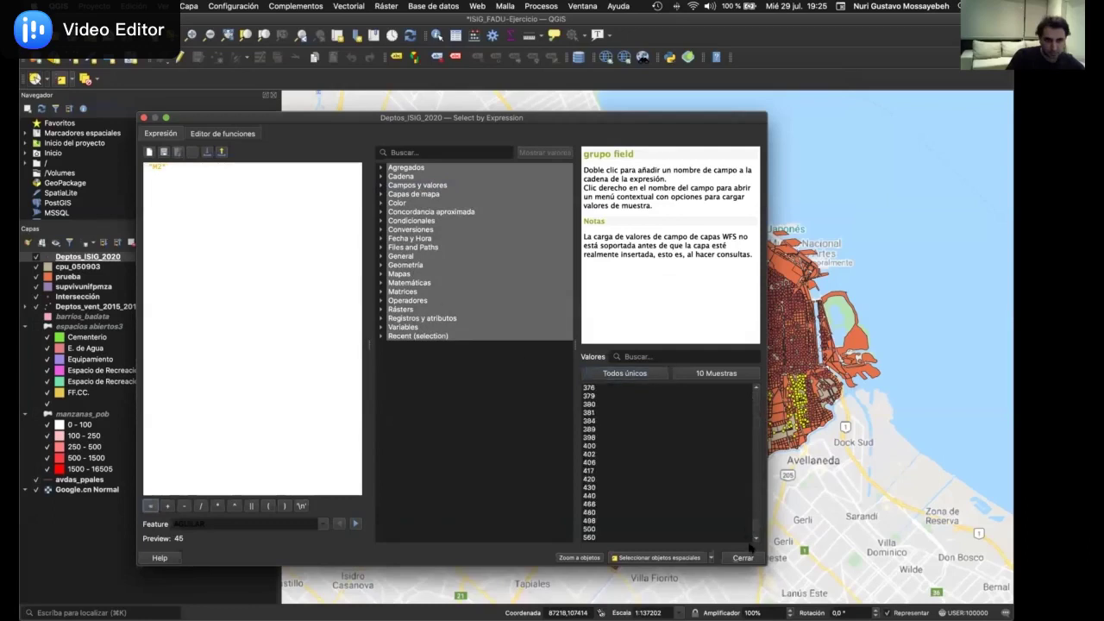
# Add the >= operator after "M2" and list the M2 field's unique values again to look for a threshold
pyautogui.doubleClick(421, 299)
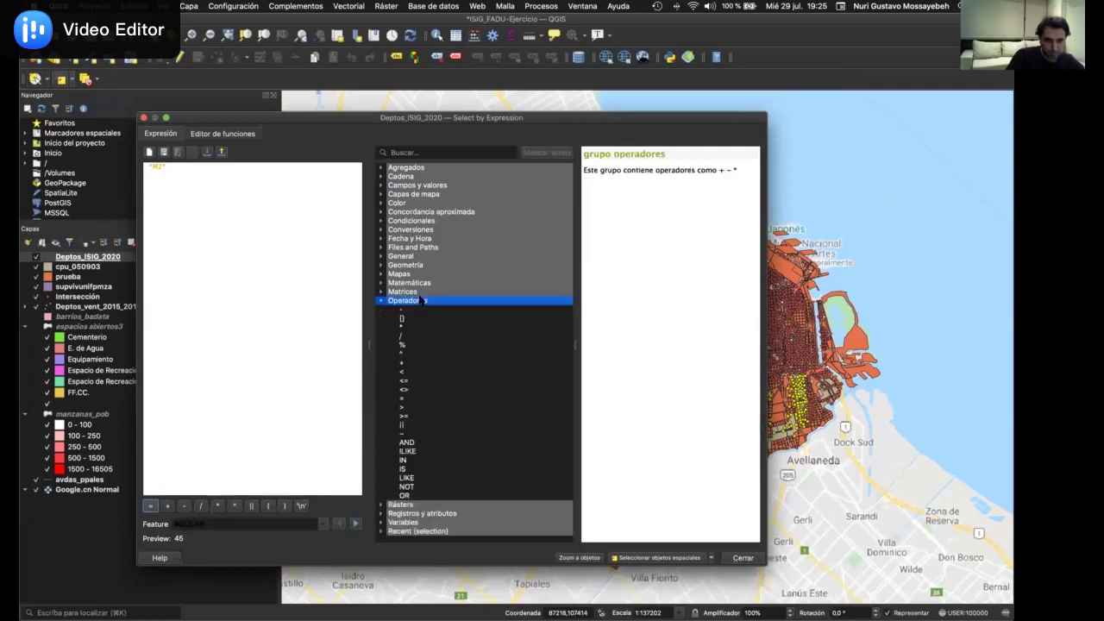
pyautogui.doubleClick(403, 417)
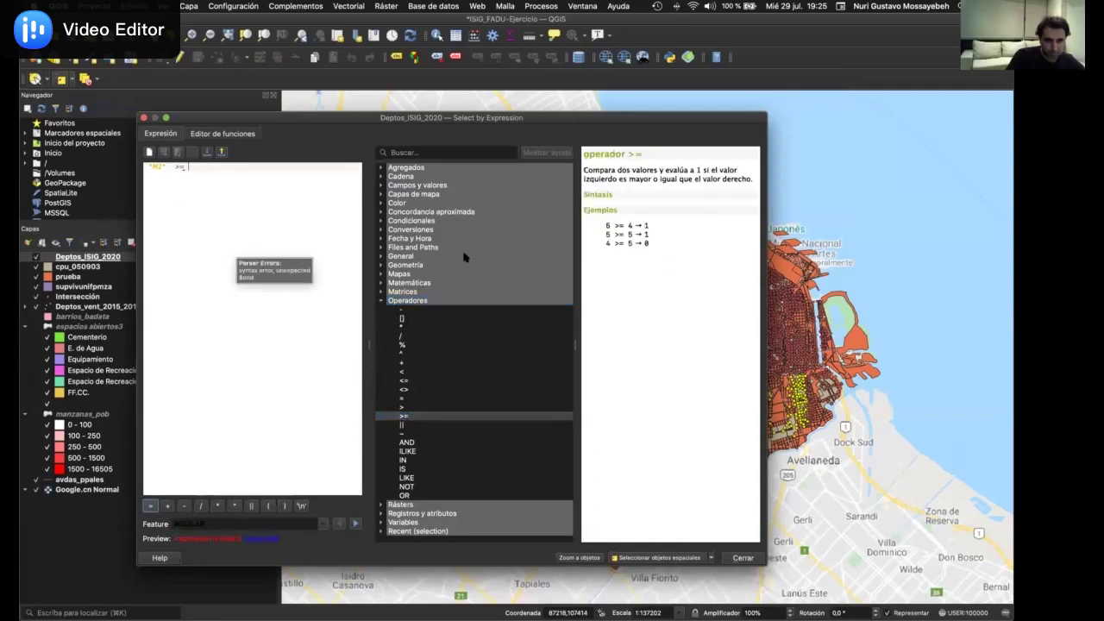
pyautogui.click(439, 187)
pyautogui.doubleClick(440, 185)
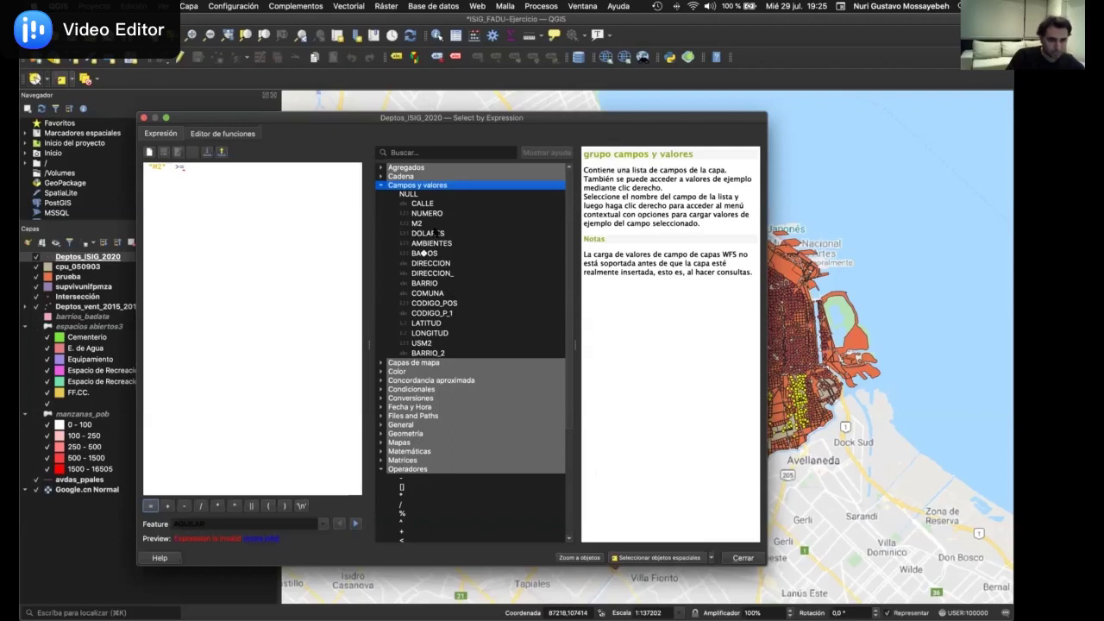
pyautogui.click(435, 224)
pyautogui.click(619, 376)
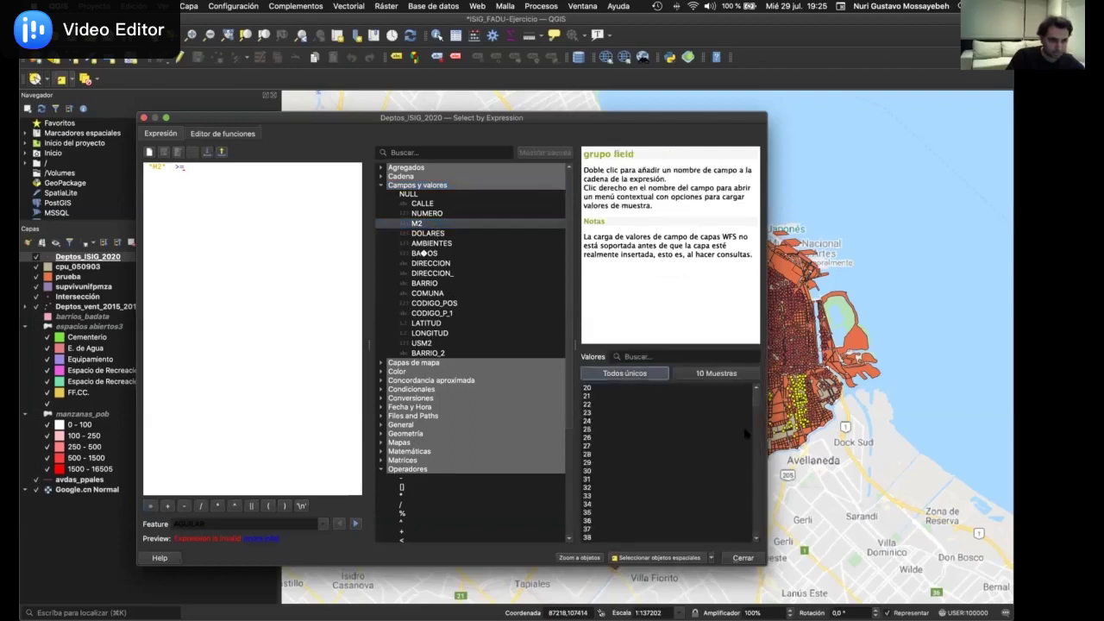
pyautogui.scroll(-20, 751, 512)
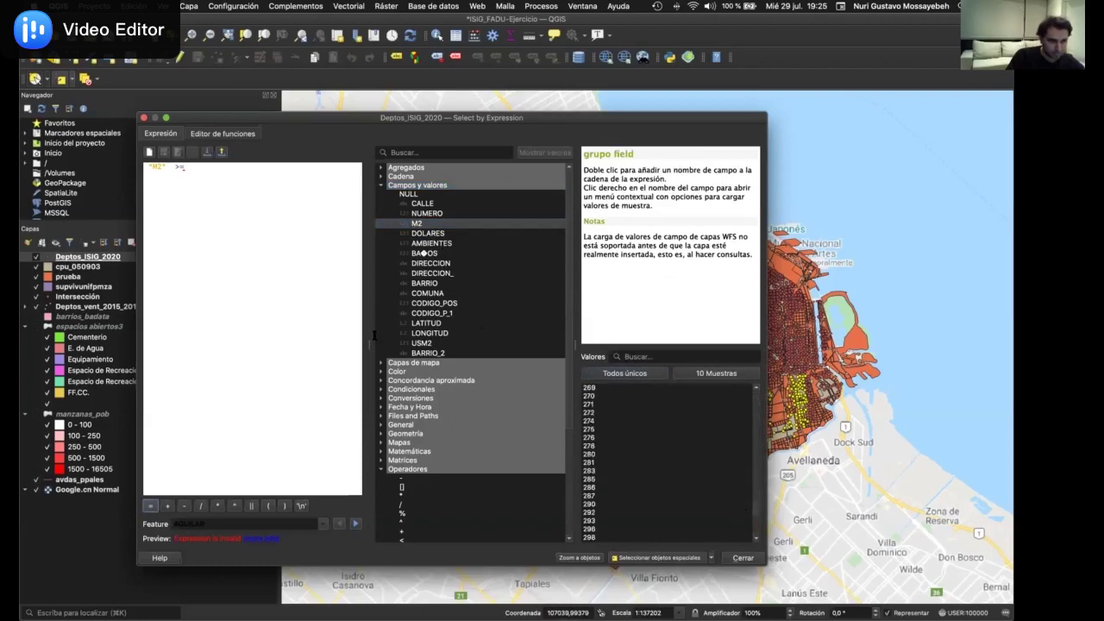
# Complete the expression with the value 300 so that it reads "M2" >= 300
pyautogui.click(225, 172)
pyautogui.write('33')
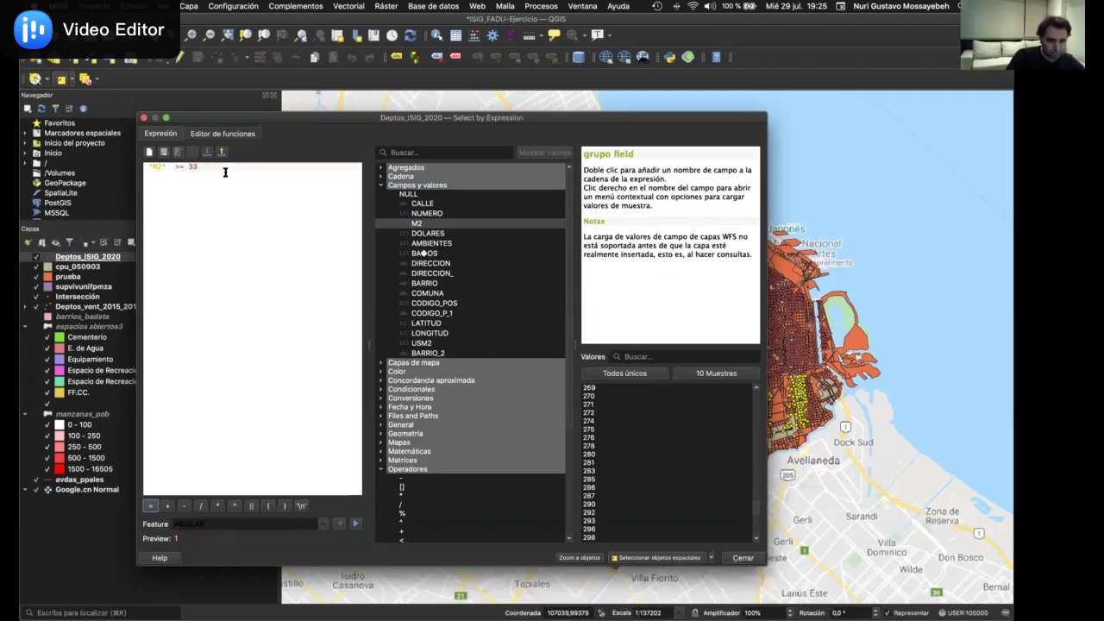
pyautogui.press('BackSpace')
pyautogui.write('00')
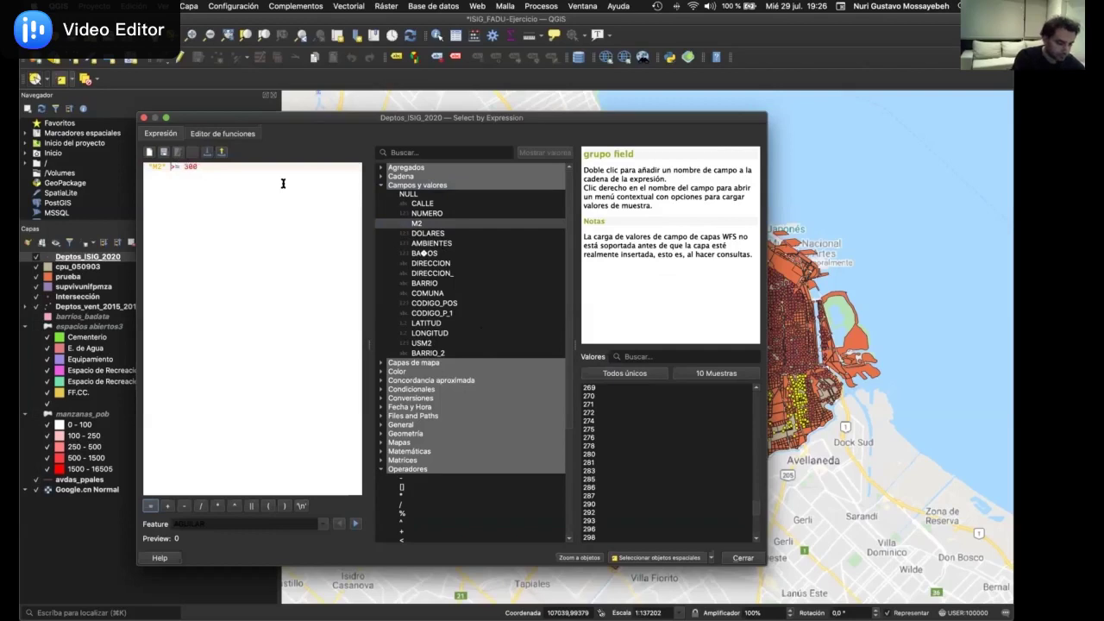
# Select the points matching "M2" >= 300 and move the dialog aside to view them on the map
pyautogui.click(675, 558)
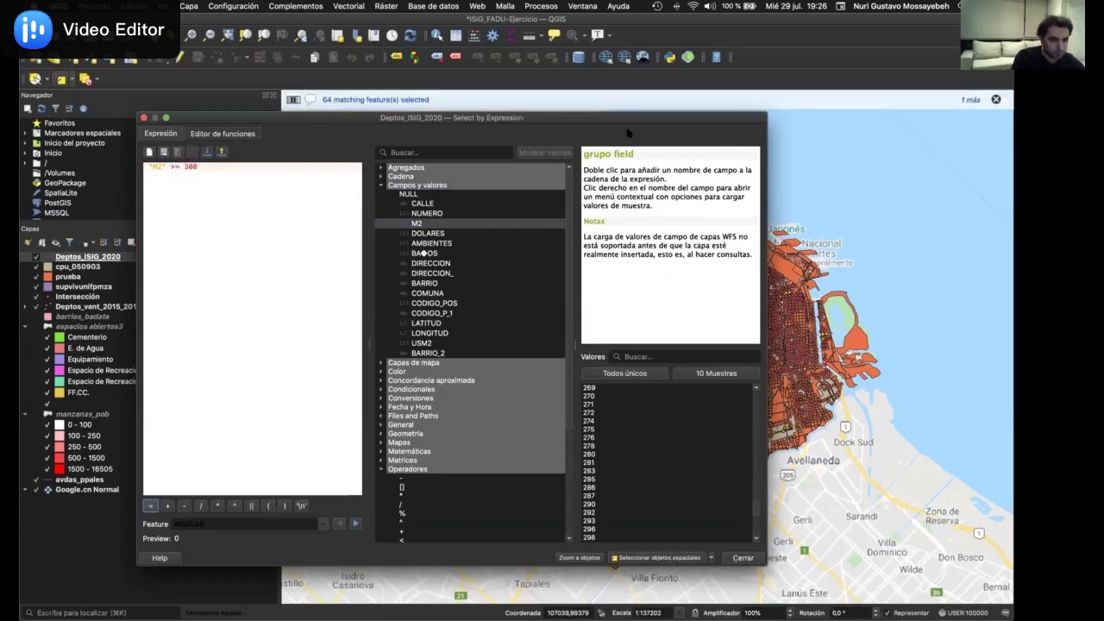
pyautogui.moveTo(627, 122); pyautogui.dragTo(471, 181)
pyautogui.moveTo(398, 272); pyautogui.dragTo(450, 161)
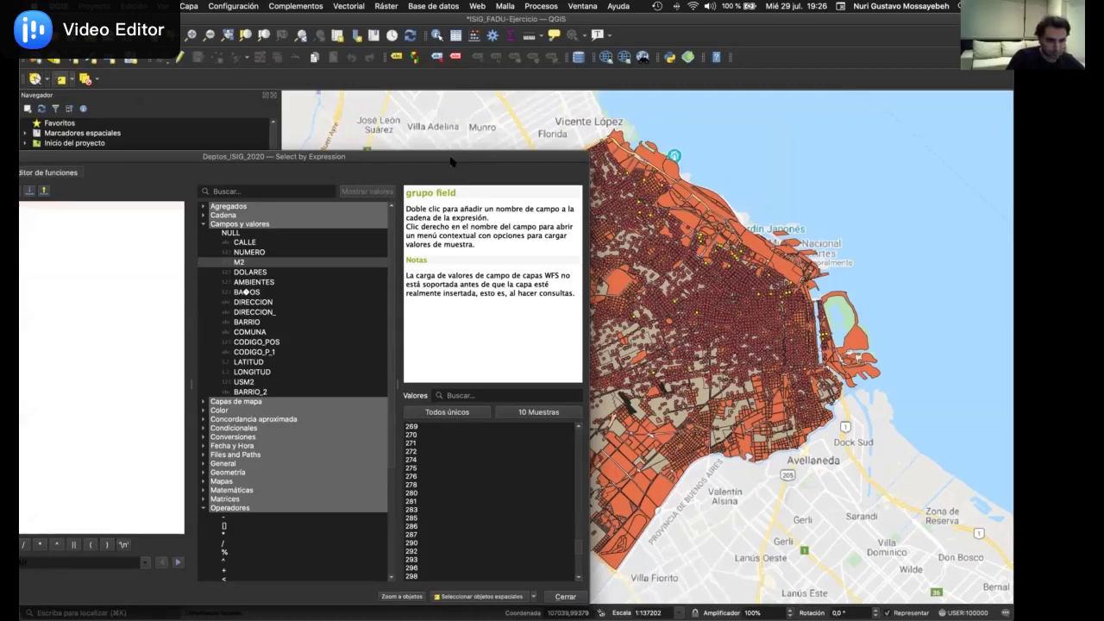
pyautogui.moveTo(450, 162); pyautogui.dragTo(786, 106)
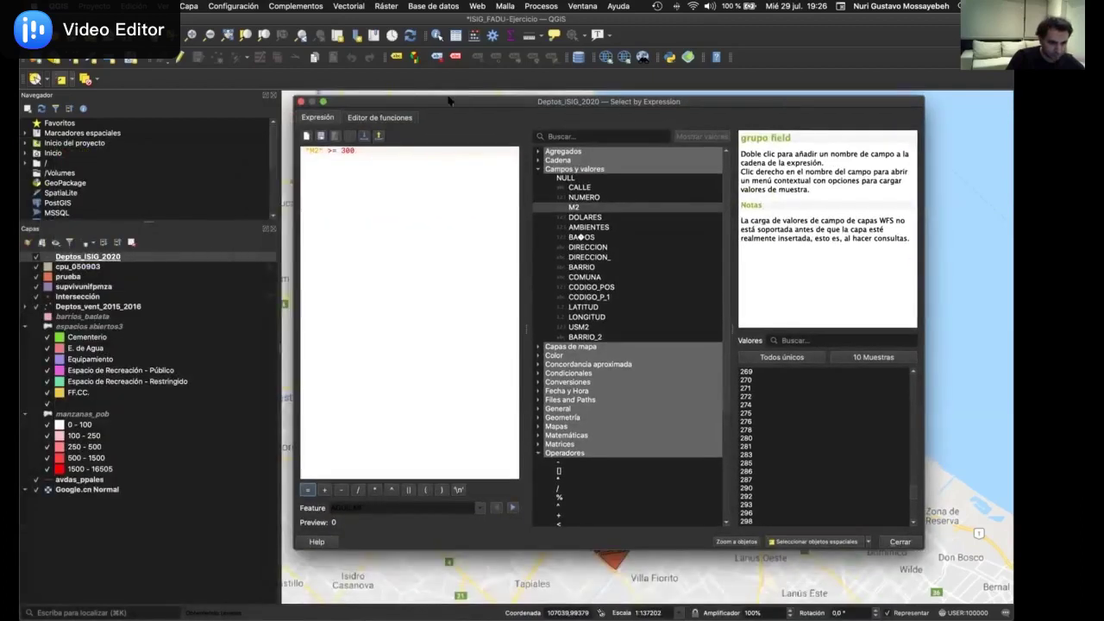
# Copy the expression "M2" >= 300 from the selection dialog and apply it as the feature filter of Deptos_ISIG_2020
pyautogui.moveTo(353, 150); pyautogui.dragTo(293, 140)
pyautogui.press('super+c')
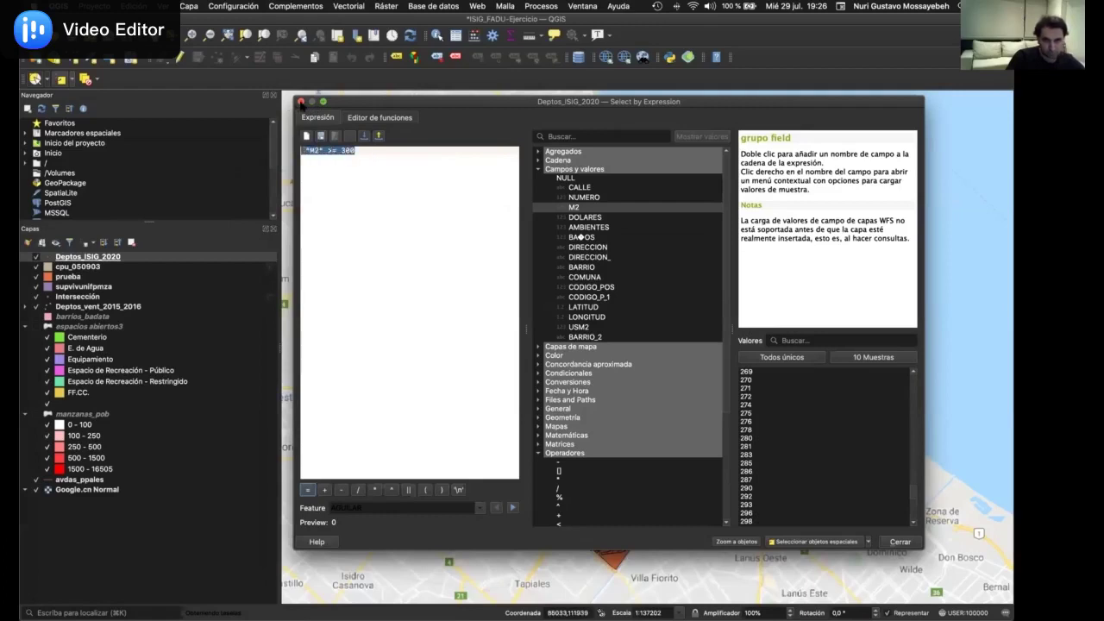
pyautogui.click(202, 262)
pyautogui.rightClick(202, 261)
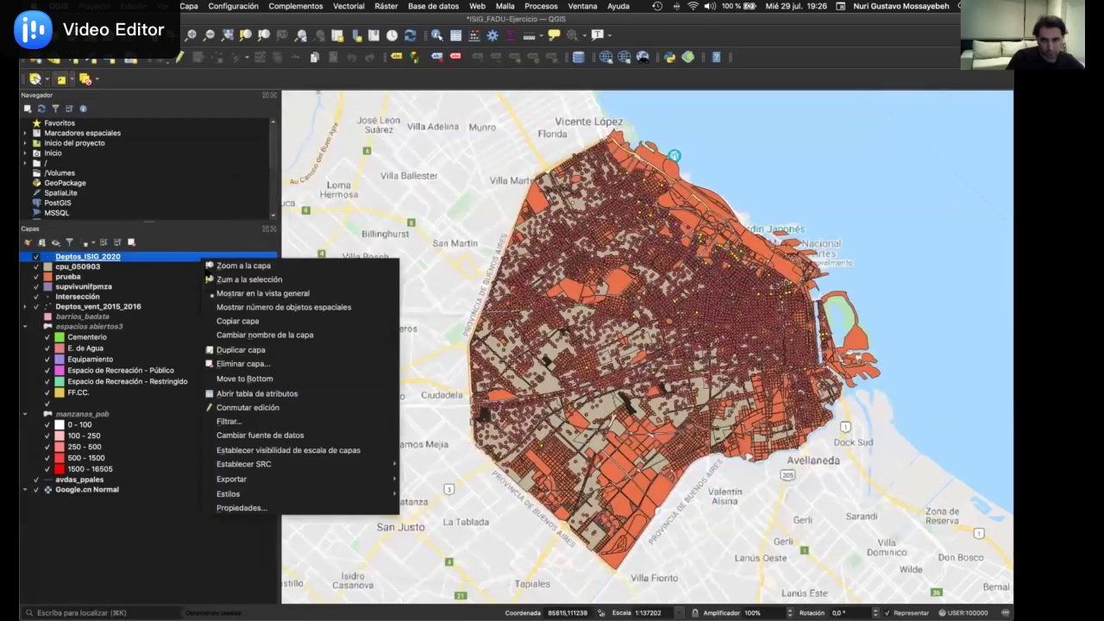
pyautogui.click(228, 421)
pyautogui.click(234, 412)
pyautogui.press('super+v')
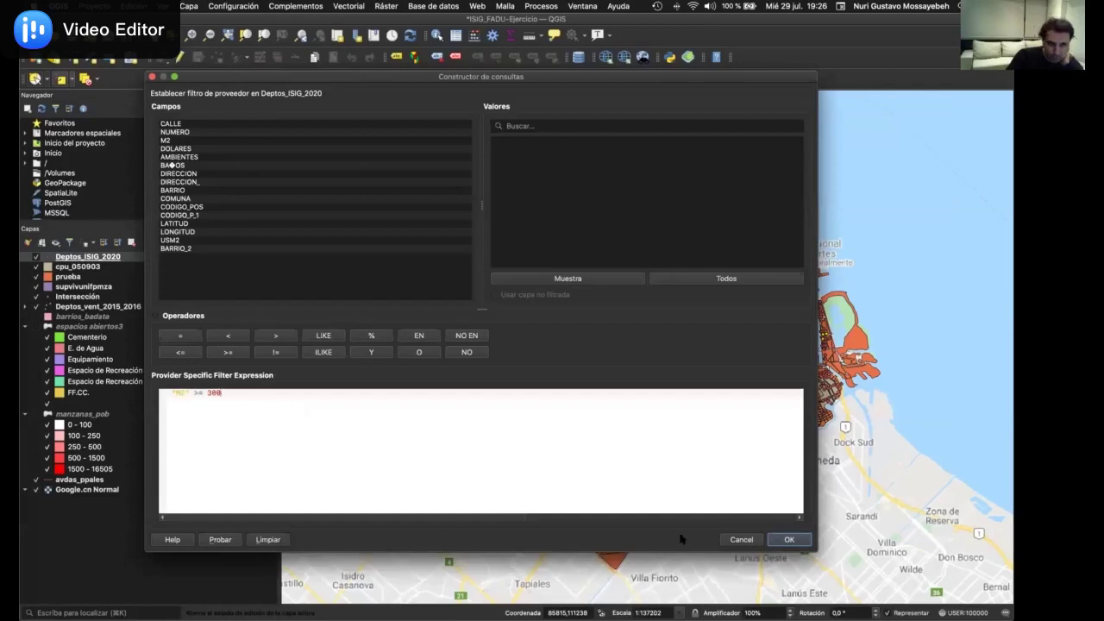
pyautogui.click(787, 539)
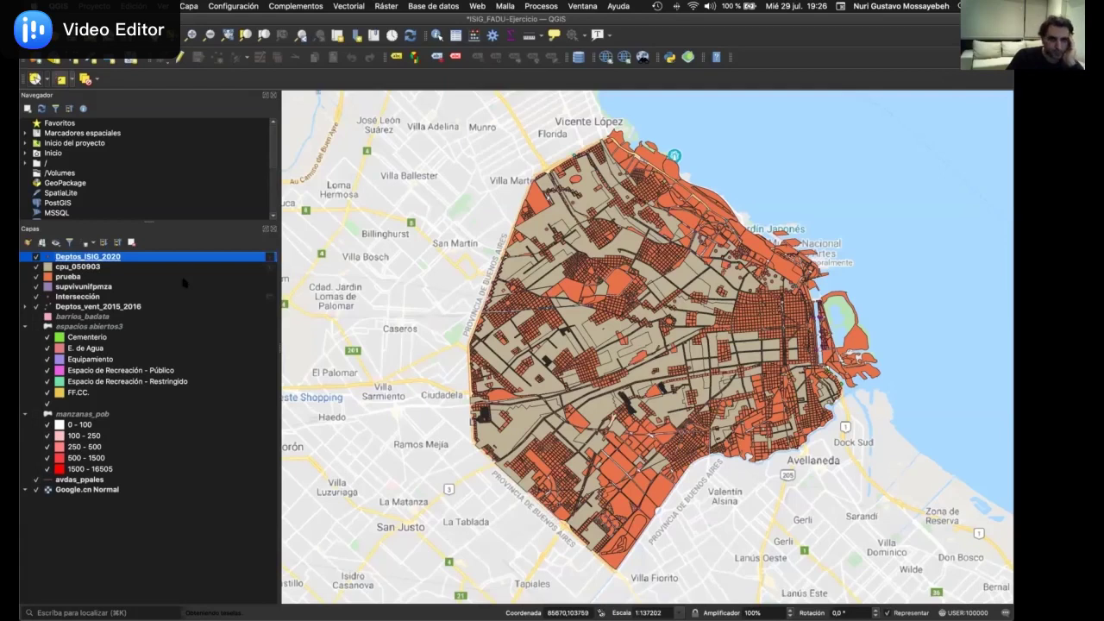
# Clear the filter expression of Deptos_ISIG_2020 and apply the empty filter
pyautogui.click(270, 258)
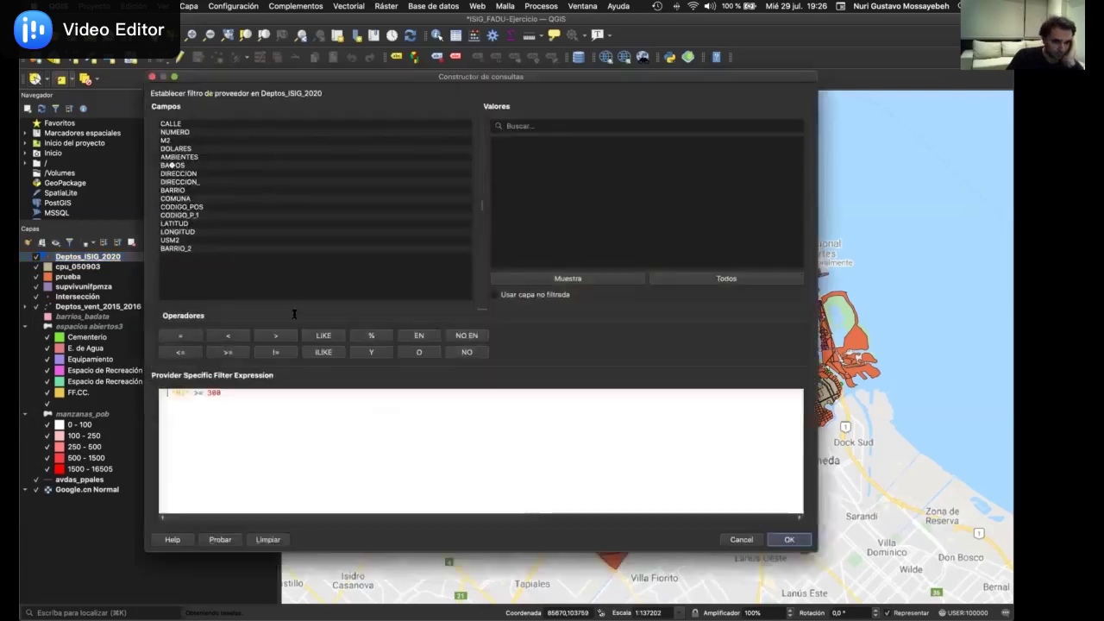
pyautogui.click(267, 539)
pyautogui.click(772, 540)
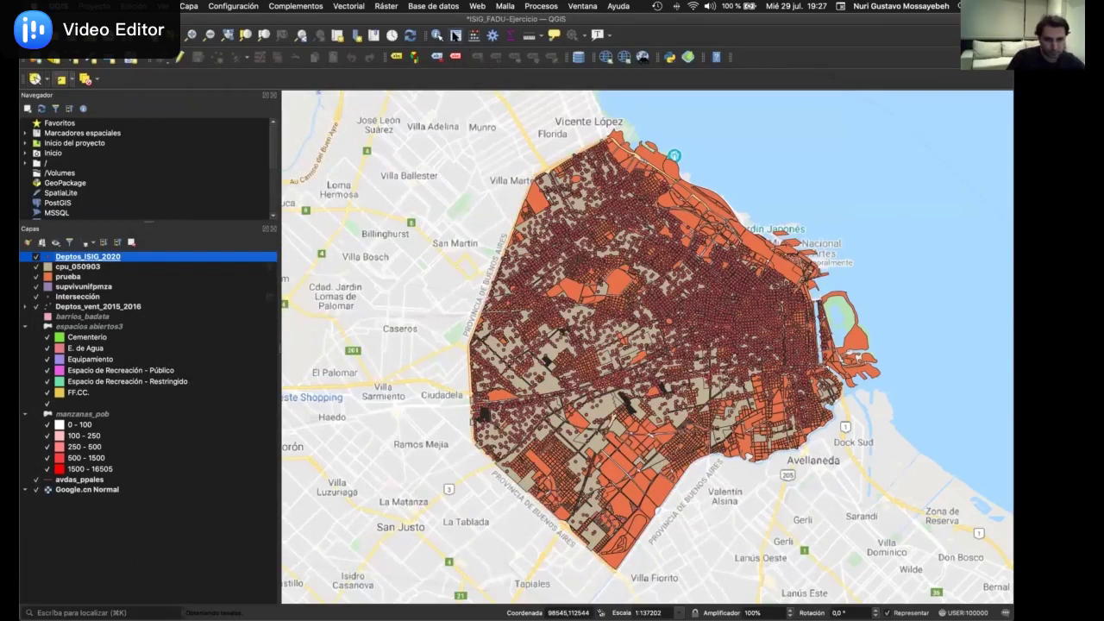
# Select the Deptos_ISIG_2020 records whose BARRIO_2 is BELGRANO using the attribute table's filter form
pyautogui.click(455, 35)
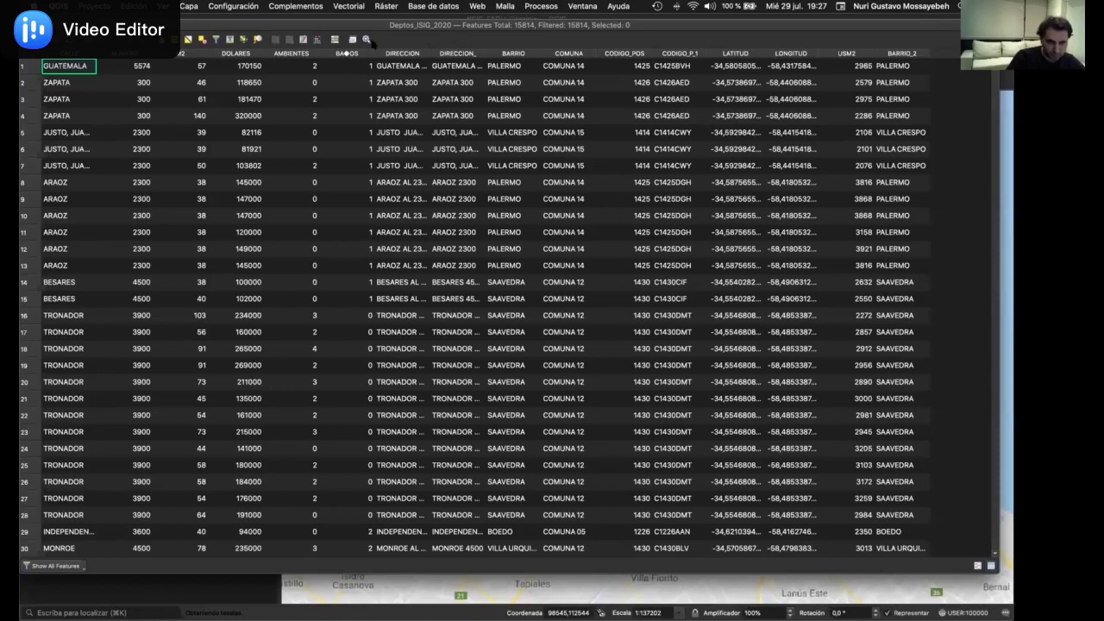
pyautogui.click(216, 40)
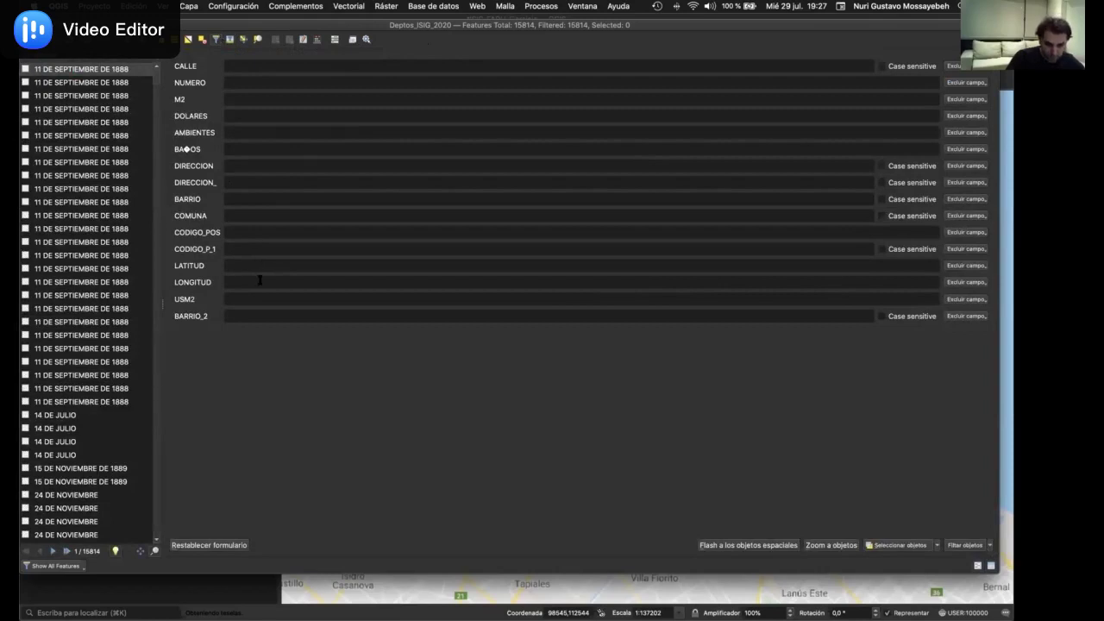
pyautogui.click(259, 312)
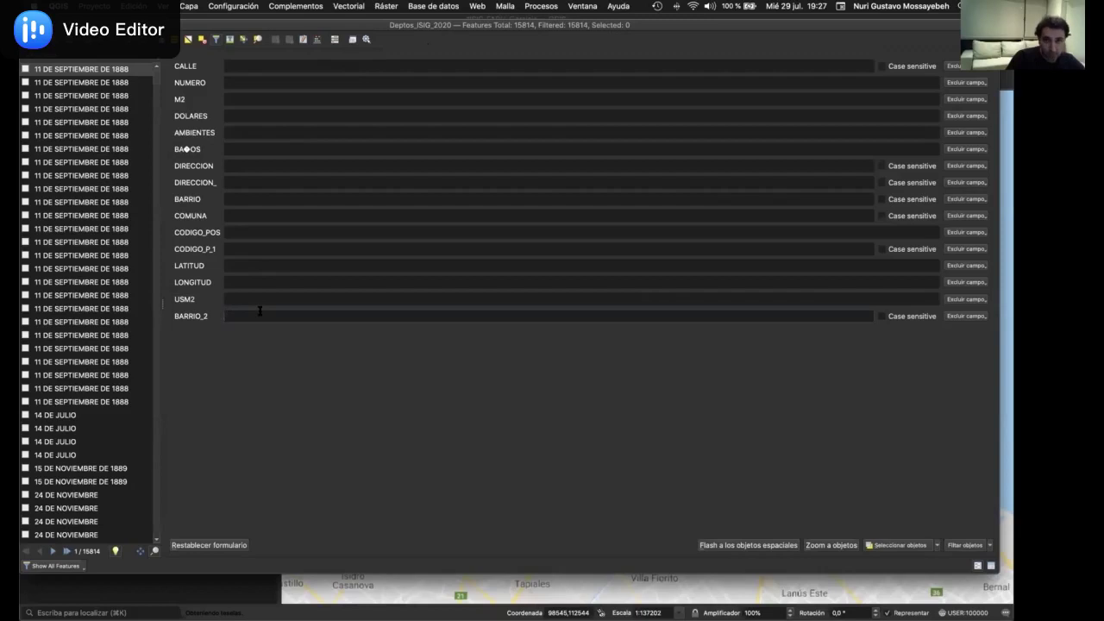
pyautogui.write('be')
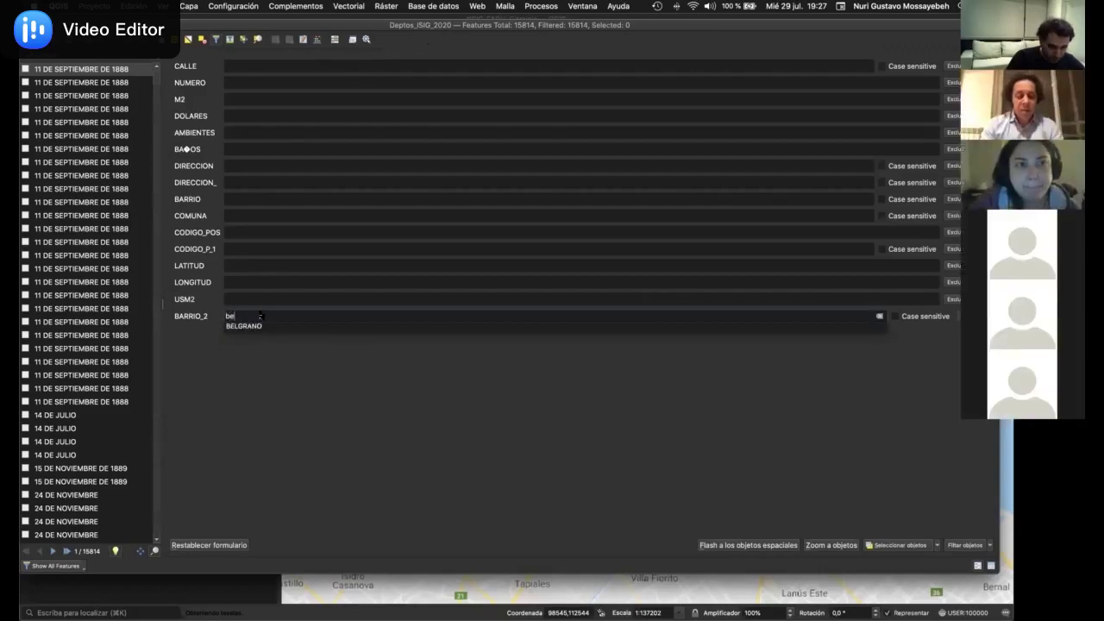
pyautogui.click(250, 325)
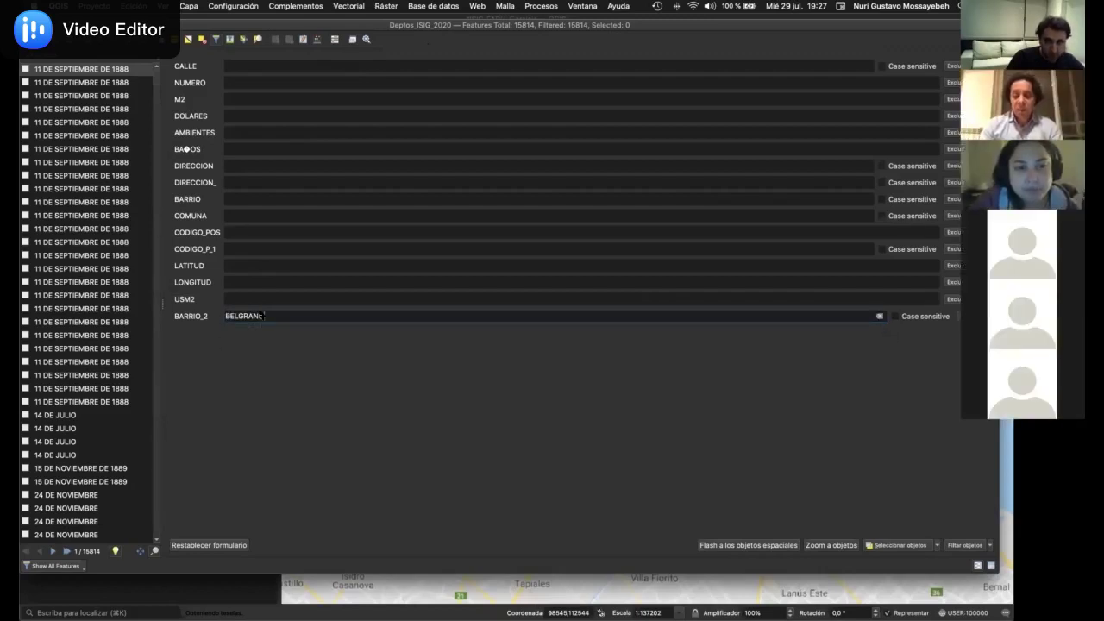
pyautogui.click(899, 545)
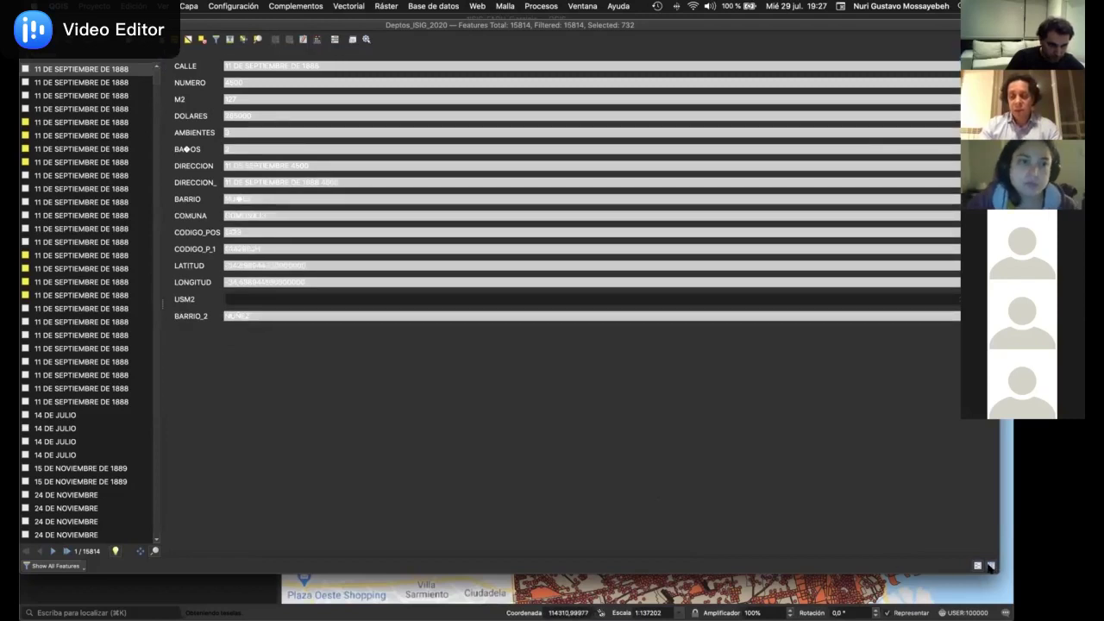
# Move the selected BELGRANO records to the start of the attribute table in table view and check their points on the map
pyautogui.click(990, 566)
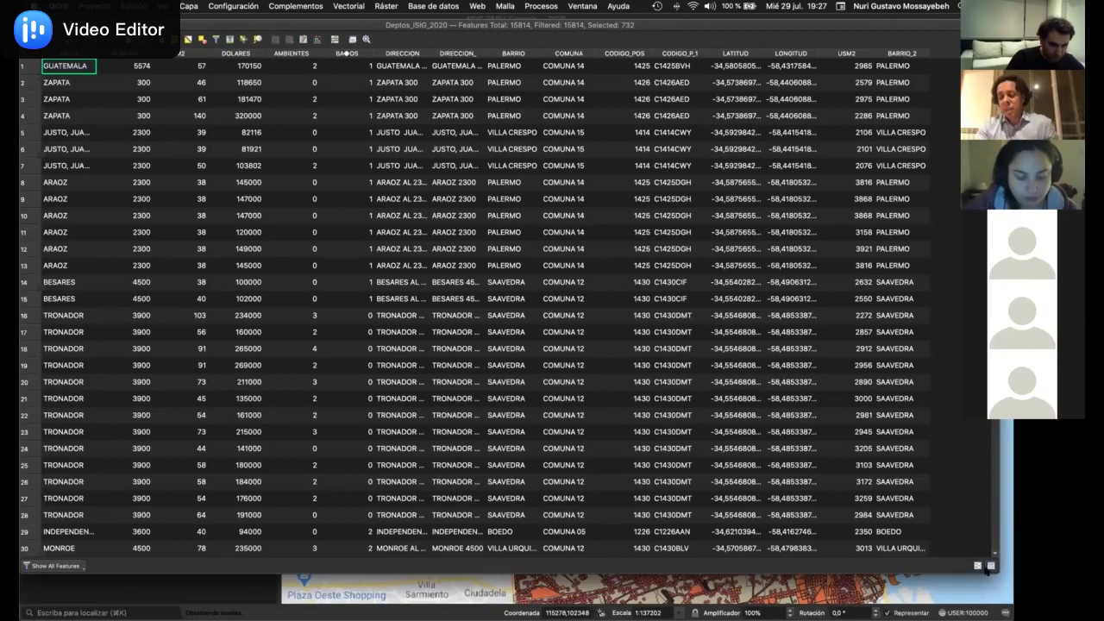
pyautogui.click(978, 566)
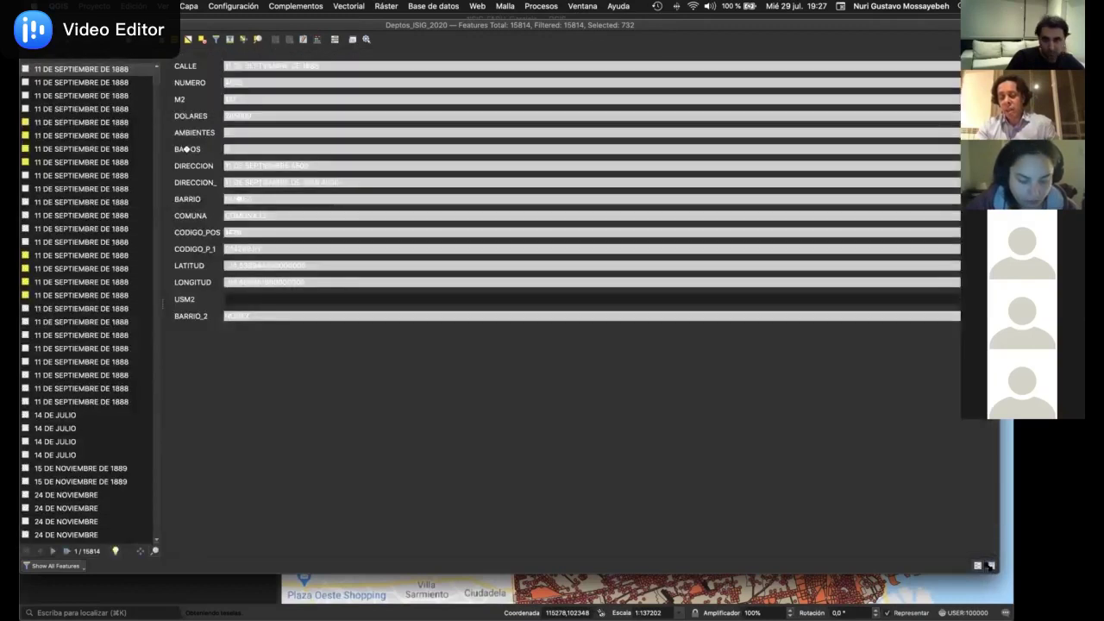
pyautogui.click(991, 565)
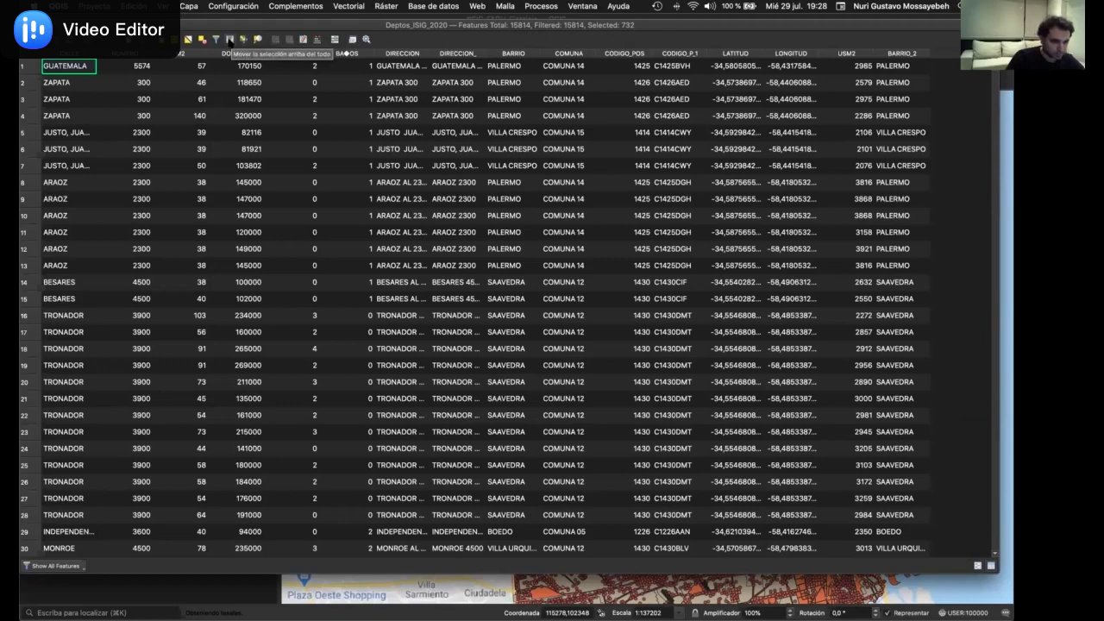
pyautogui.click(230, 40)
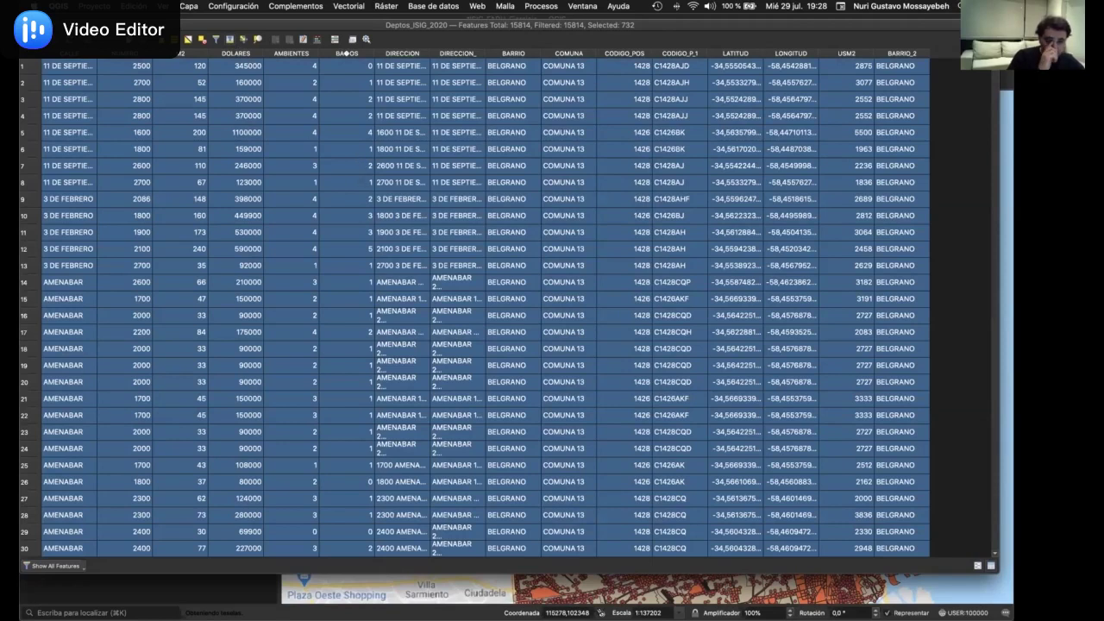
pyautogui.press('super+w')
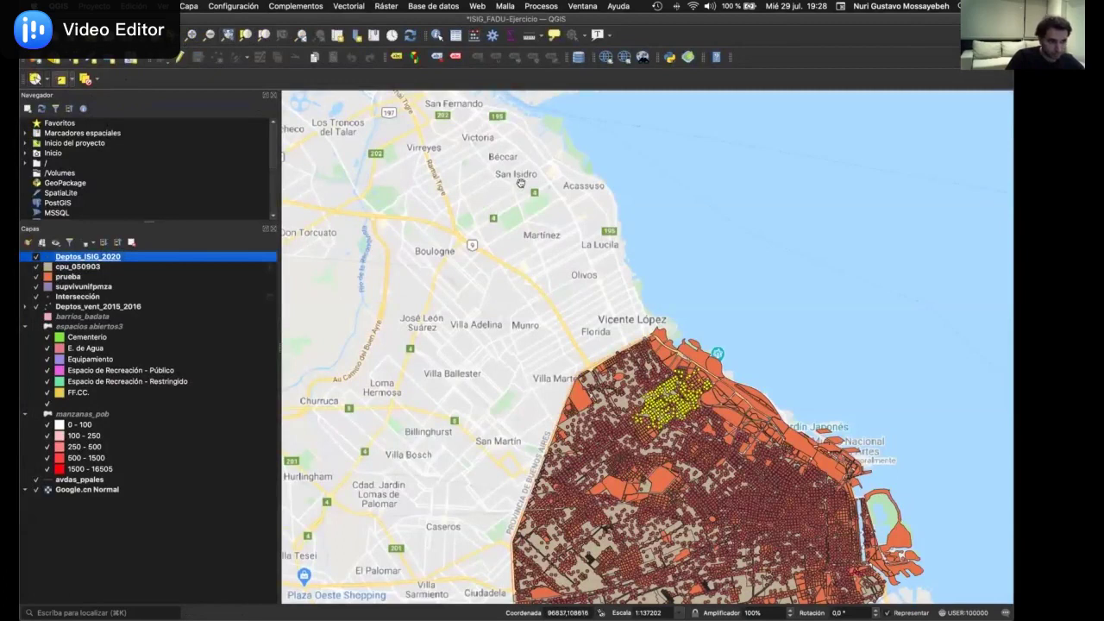
pyautogui.moveTo(559, 262); pyautogui.dragTo(520, 185)
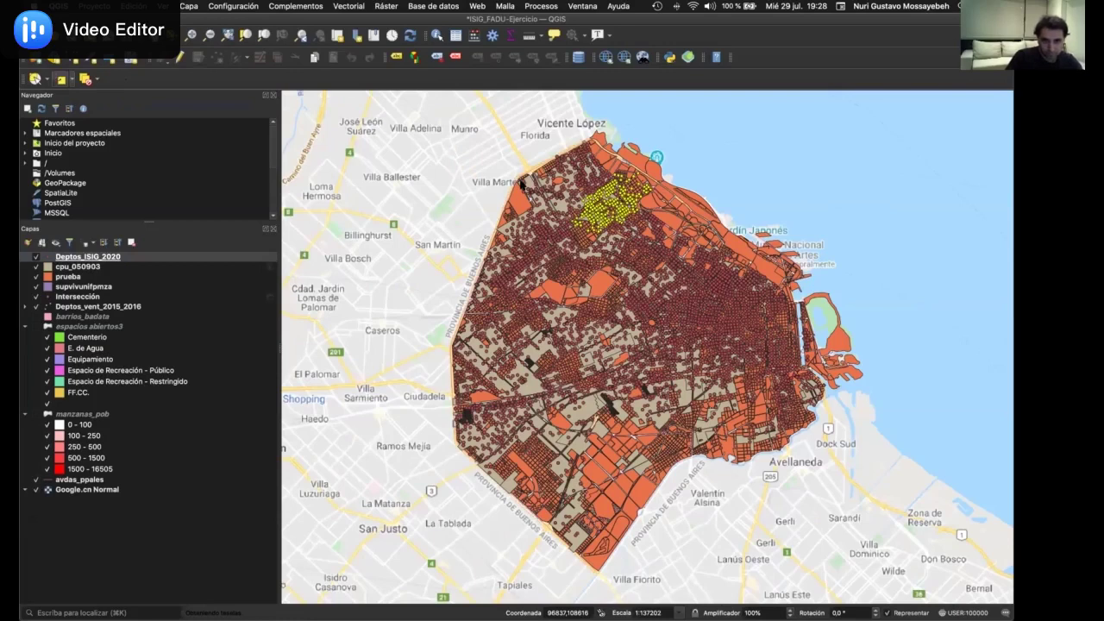
# Filter Deptos_ISIG_2020 again with the copied expression "M2" >= 300
pyautogui.rightClick(189, 257)
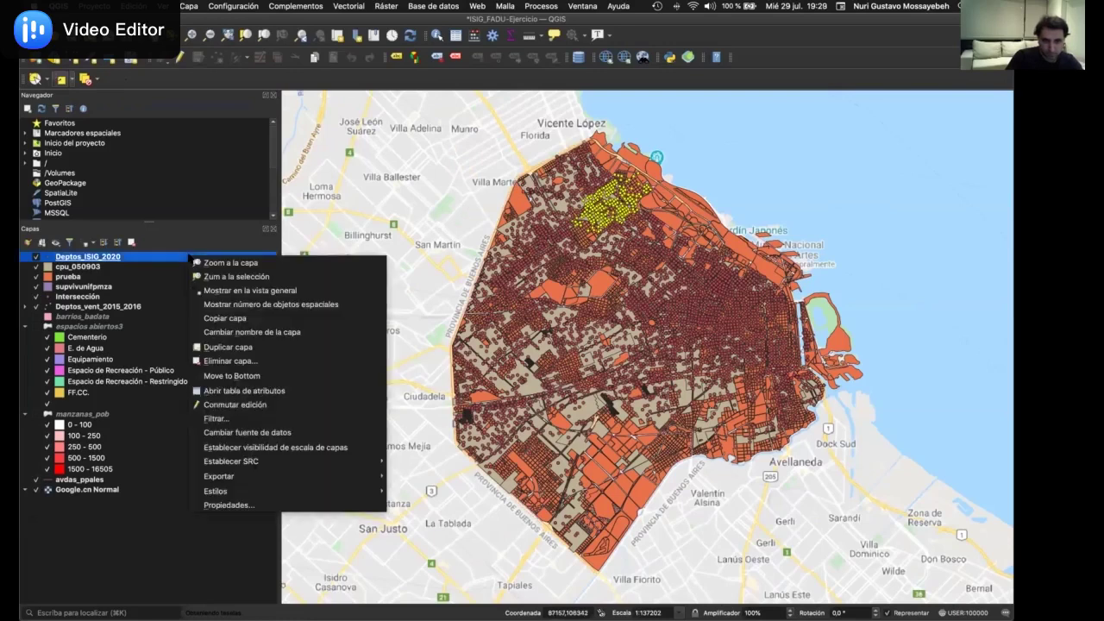
pyautogui.click(261, 419)
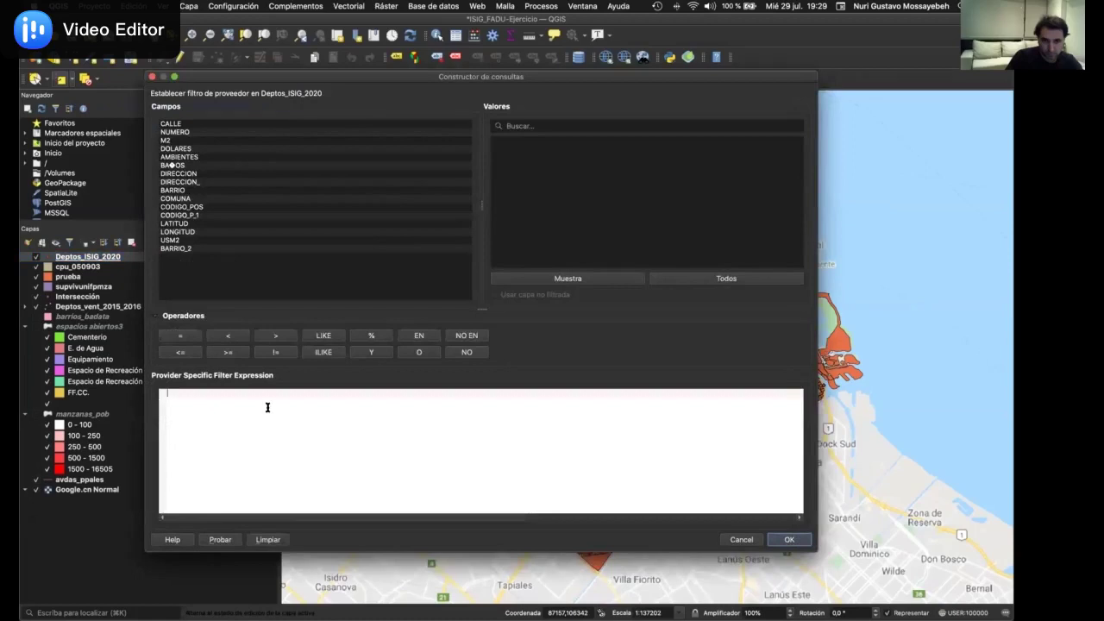
pyautogui.click(795, 540)
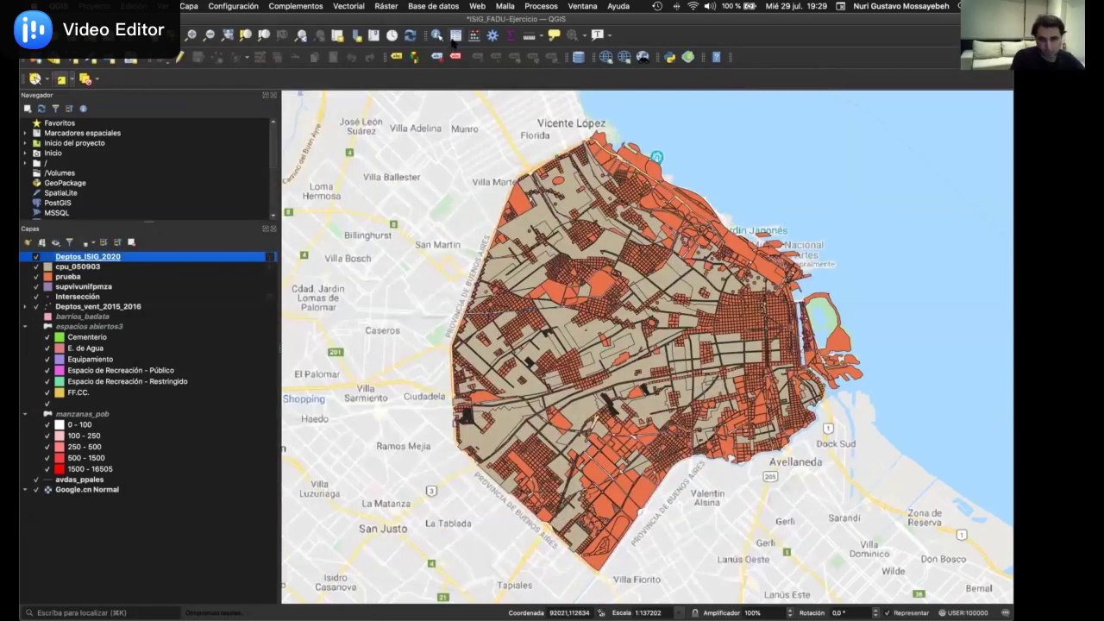
# Examine the filtered records of Deptos_ISIG_2020 in the attribute table from first to last
pyautogui.click(453, 38)
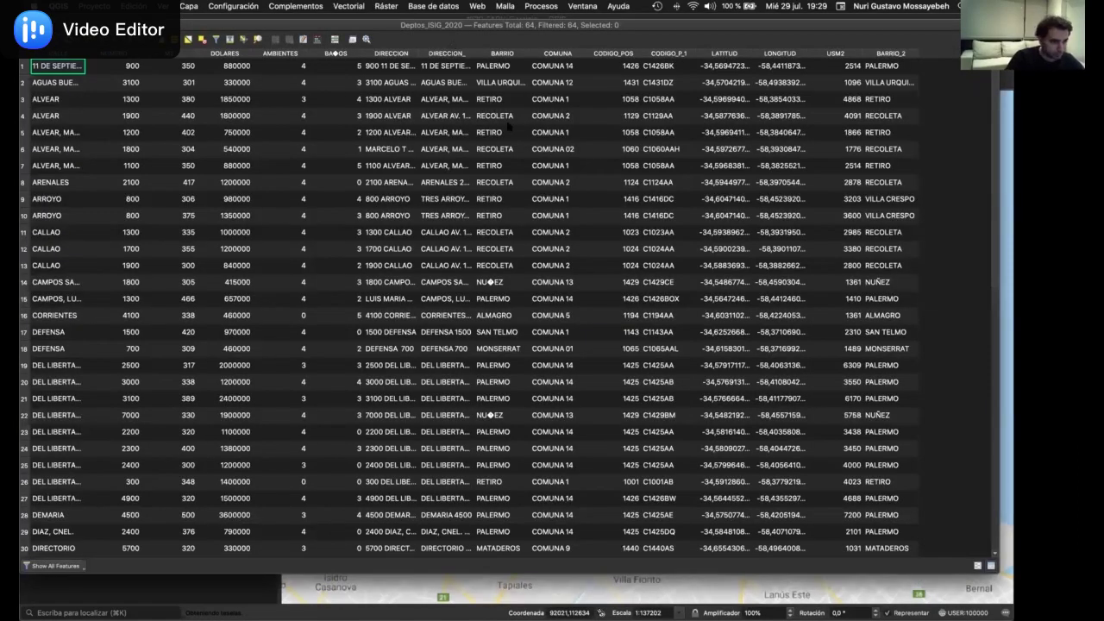
pyautogui.scroll(-15, 514, 134)
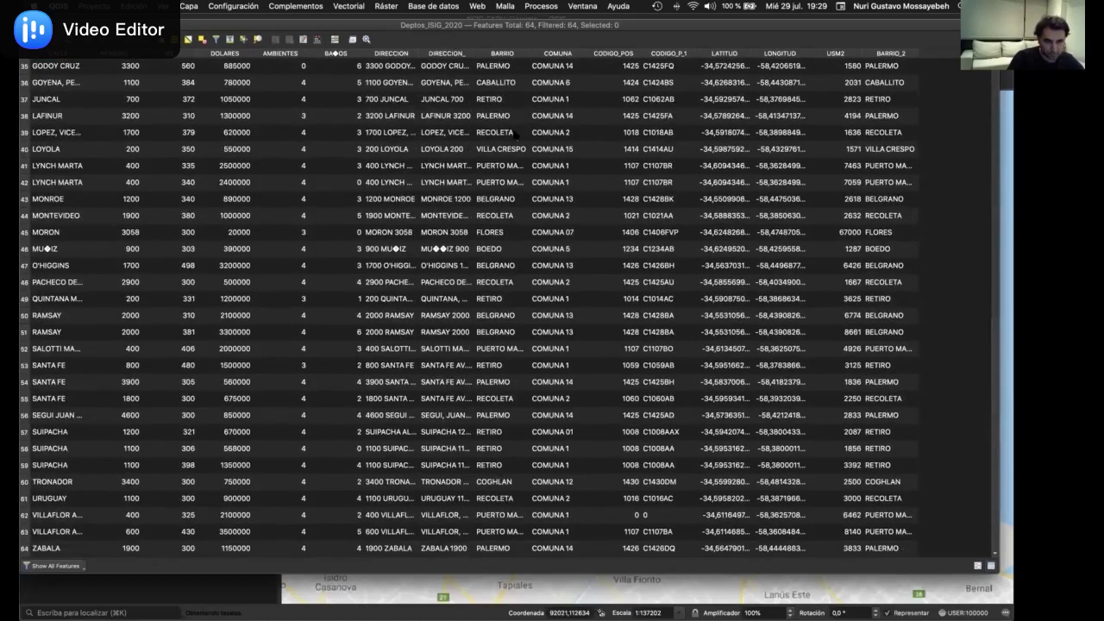
pyautogui.scroll(15, 513, 133)
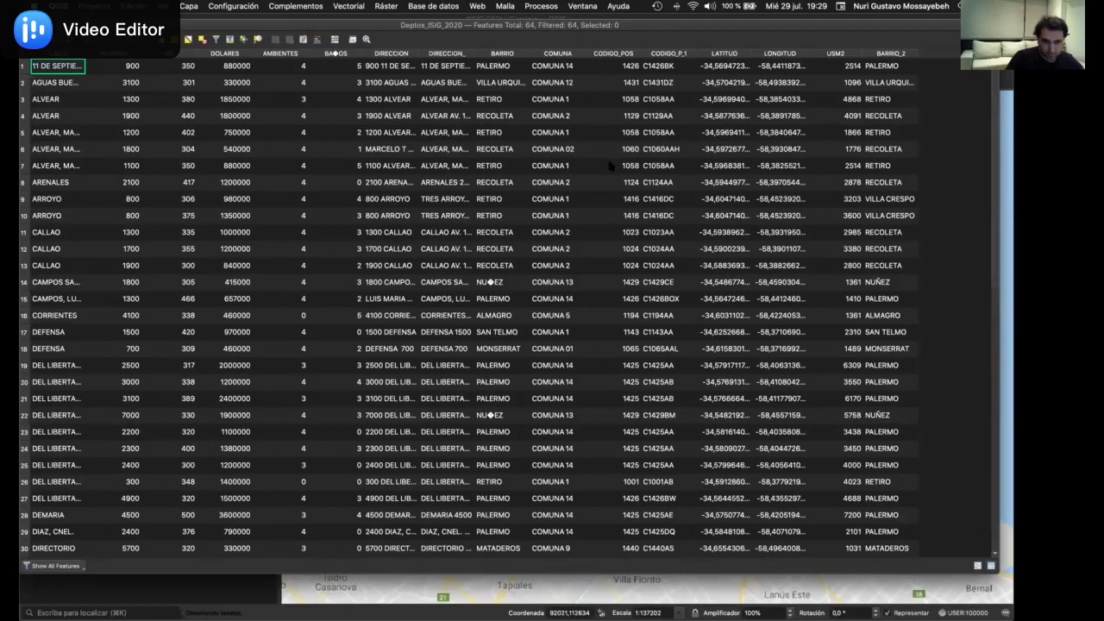
pyautogui.scroll(-10, 609, 166)
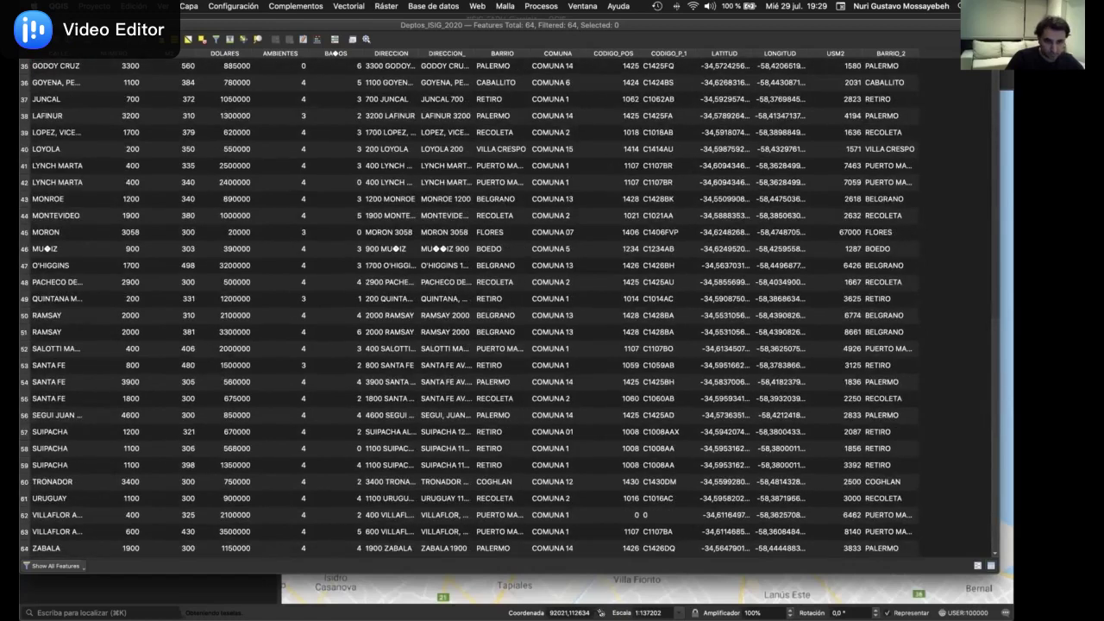
pyautogui.click(27, 25)
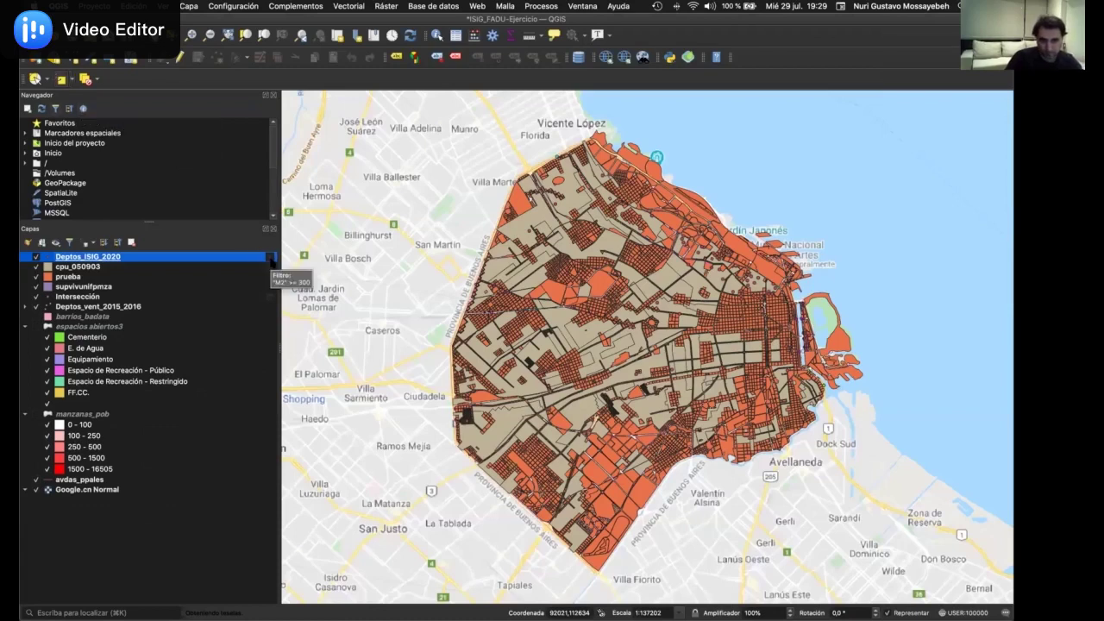
# Remove the "M2" >= 300 filter from Deptos_ISIG_2020 to restore all of its features
pyautogui.click(271, 258)
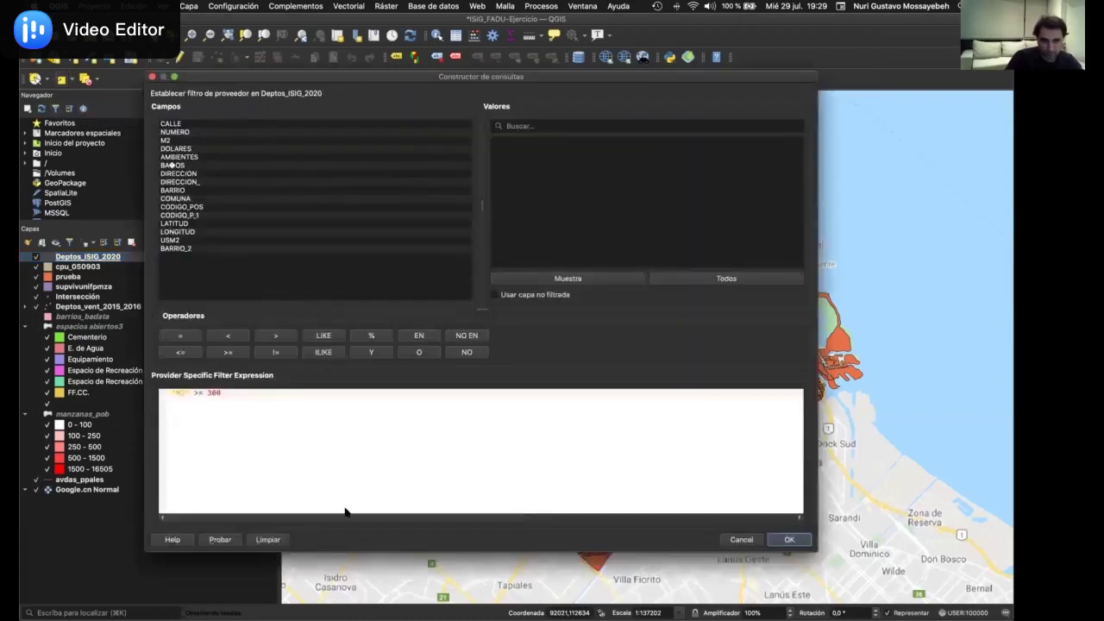
pyautogui.click(267, 540)
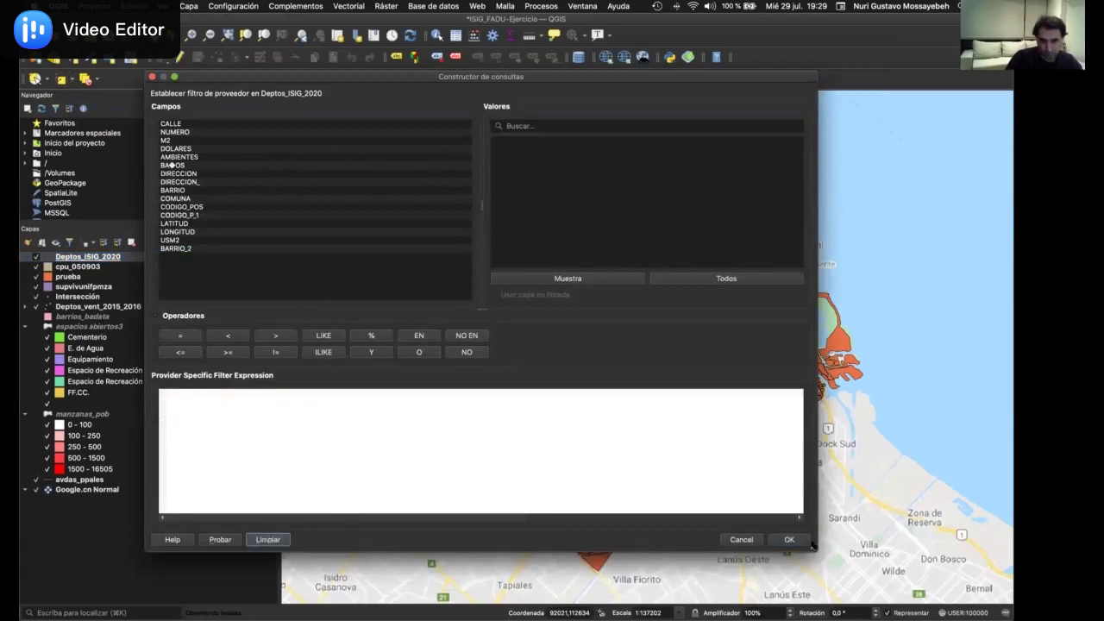
pyautogui.click(788, 539)
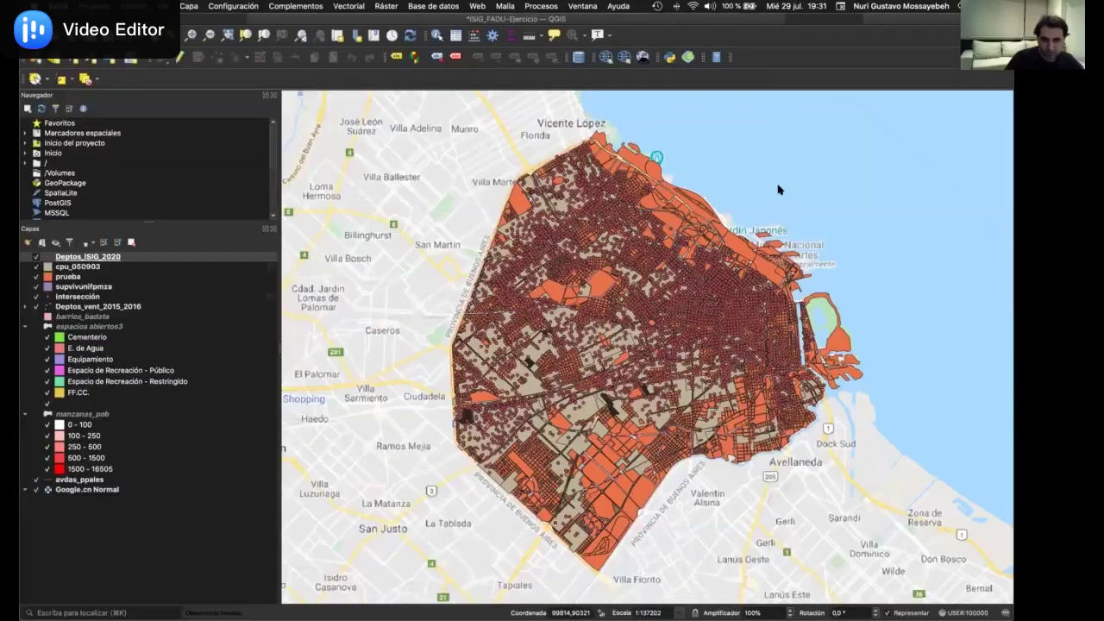
pyautogui.moveTo(557, 104); pyautogui.dragTo(768, 90)
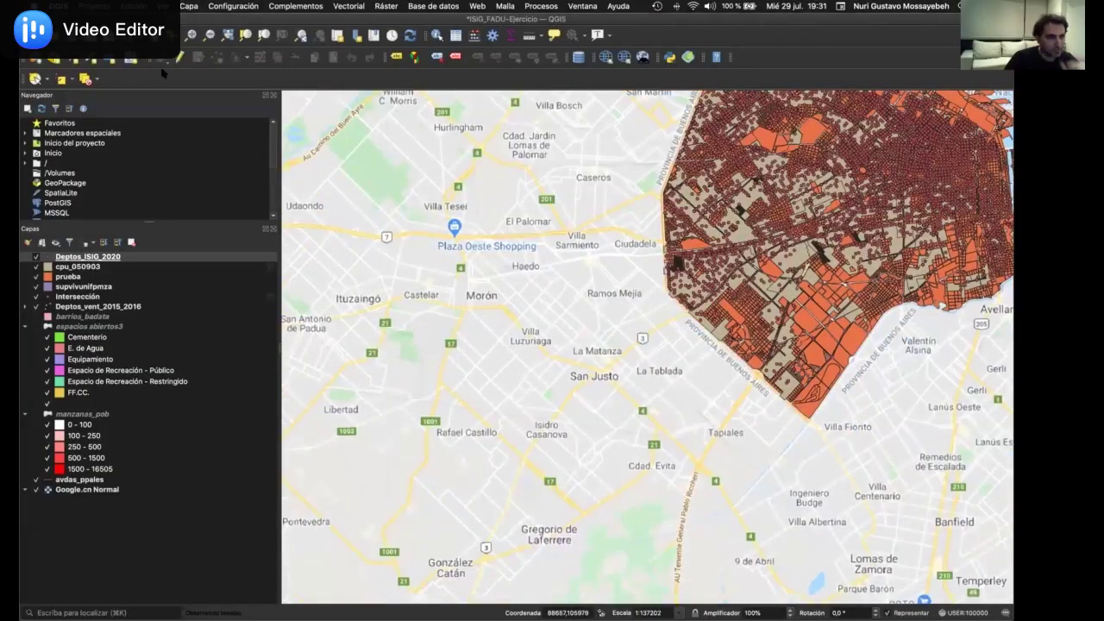
pyautogui.moveTo(695, 274); pyautogui.dragTo(569, 337)
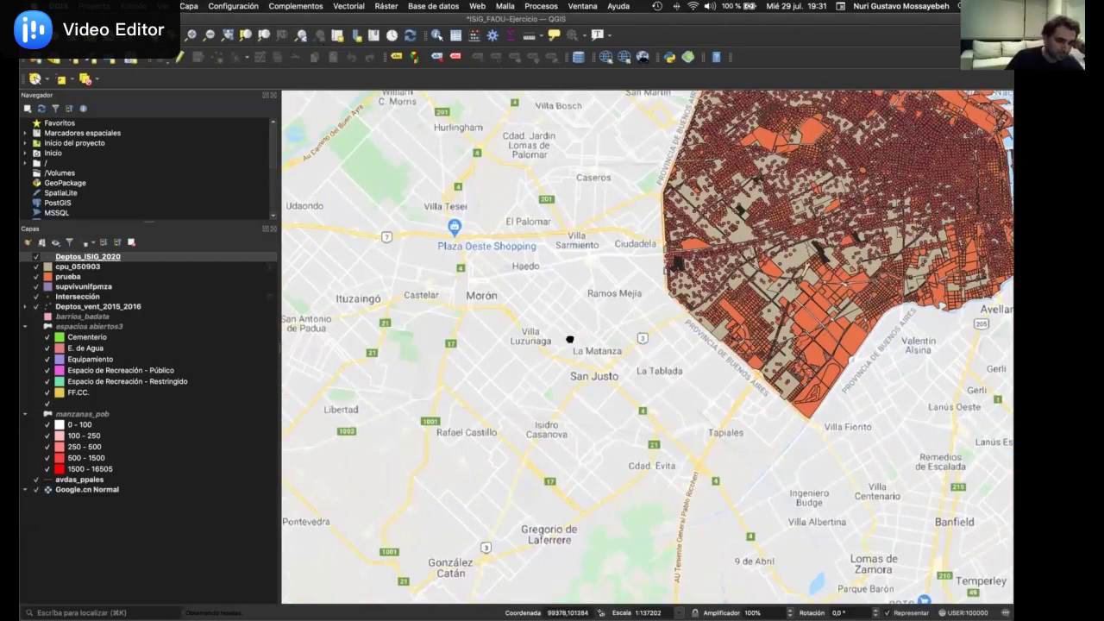
pyautogui.moveTo(949, 235); pyautogui.dragTo(855, 312)
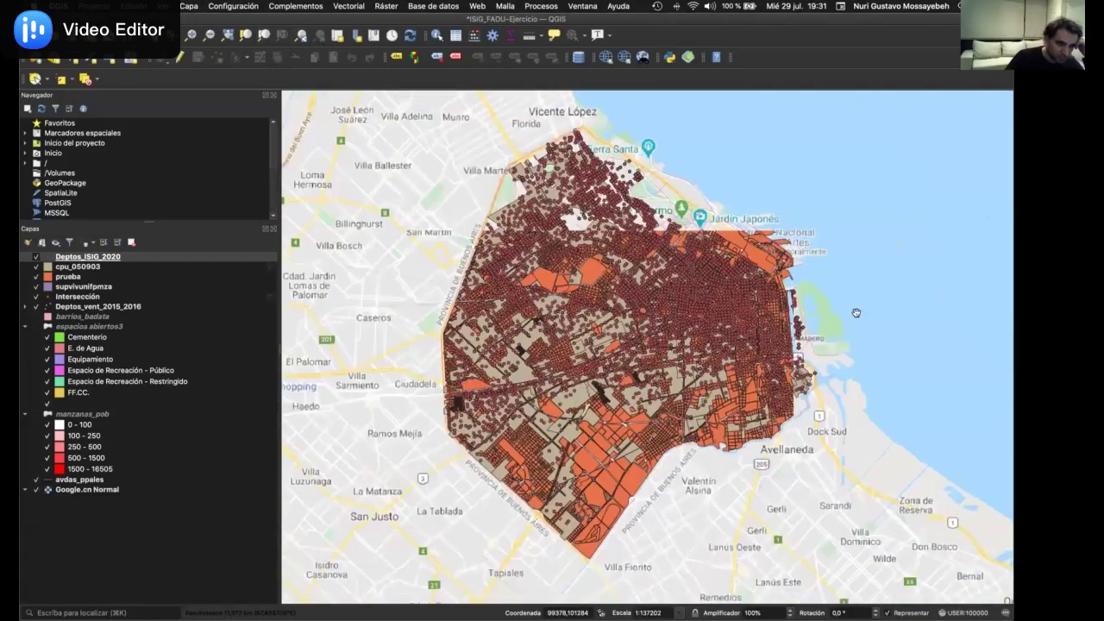
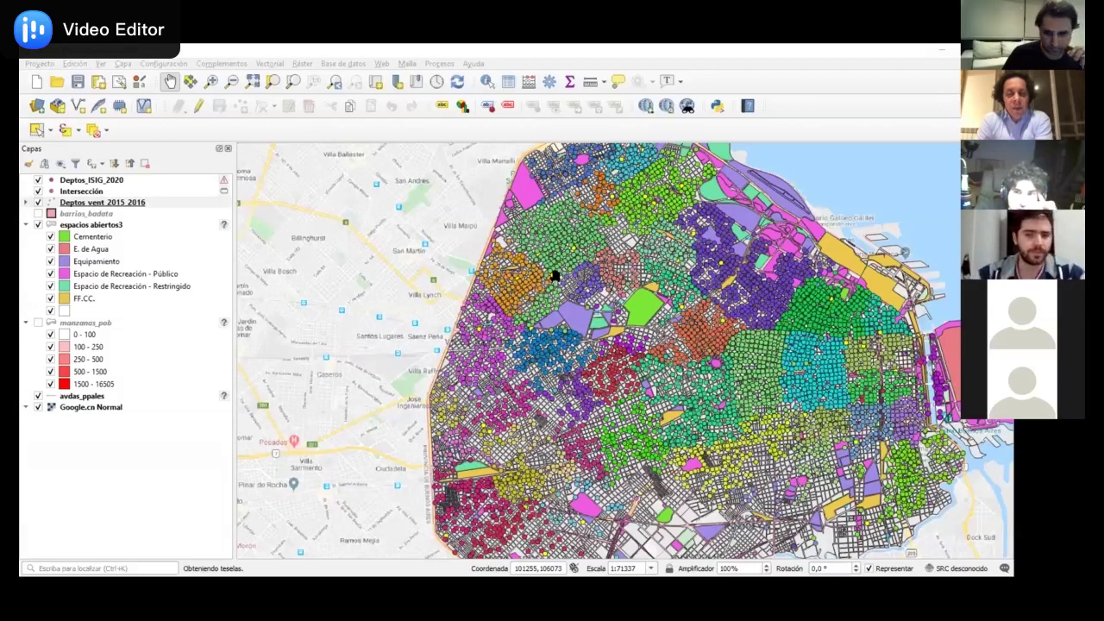
pyautogui.moveTo(554, 275); pyautogui.dragTo(506, 298)
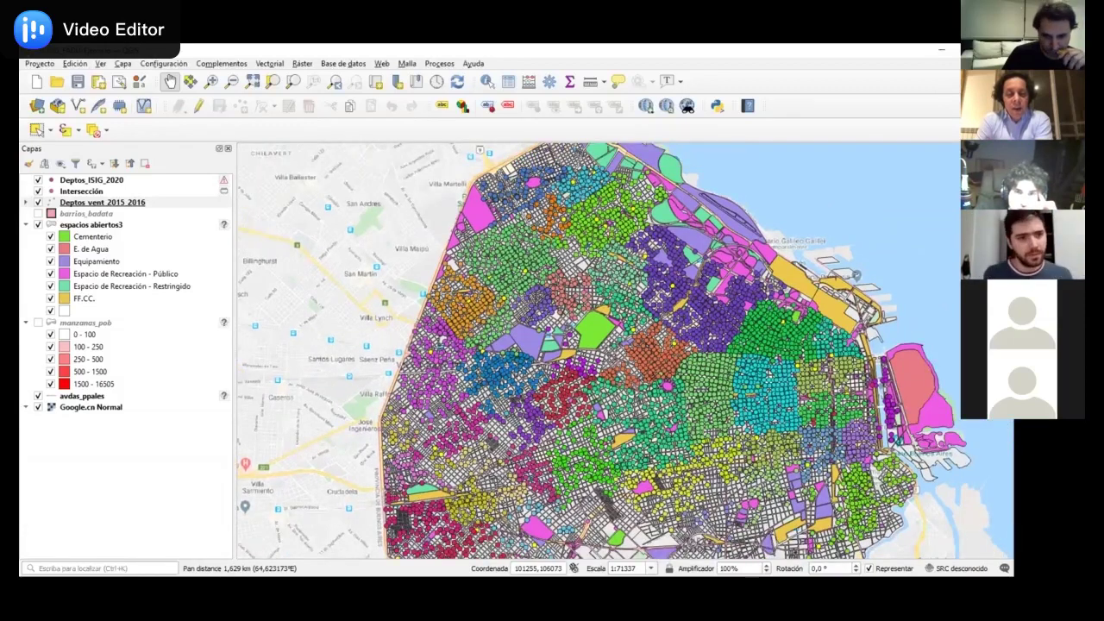
pyautogui.moveTo(617, 265); pyautogui.dragTo(551, 274)
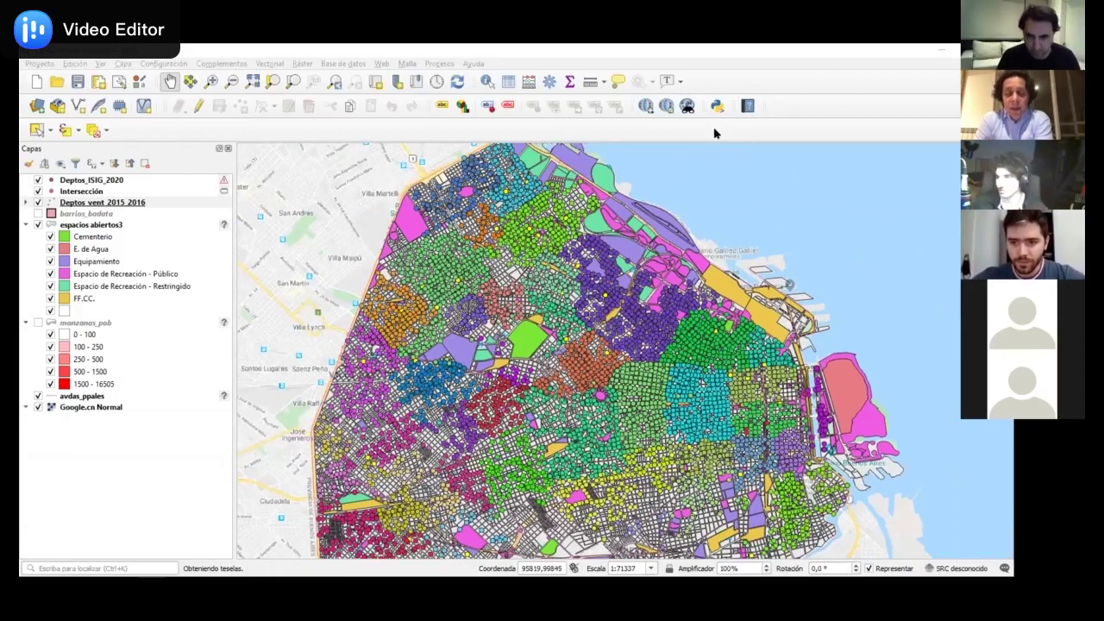
# Switch to File Explorer to look over the files in the ACTUALIZADO folder, and return to QGIS
pyautogui.hotkey('alt', 'Tab')
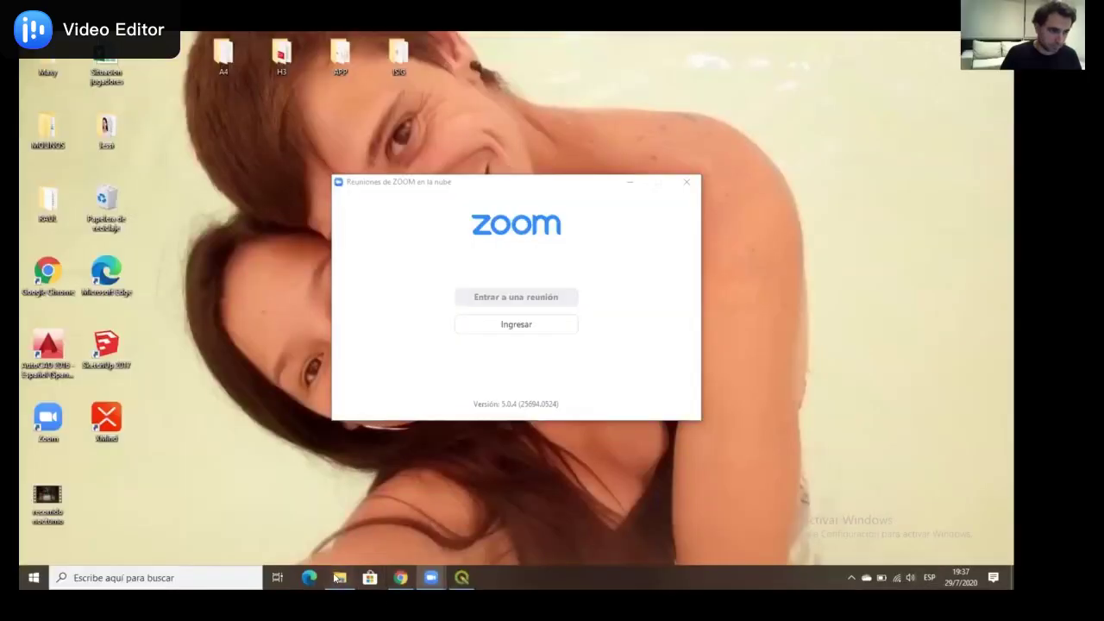
pyautogui.click(339, 577)
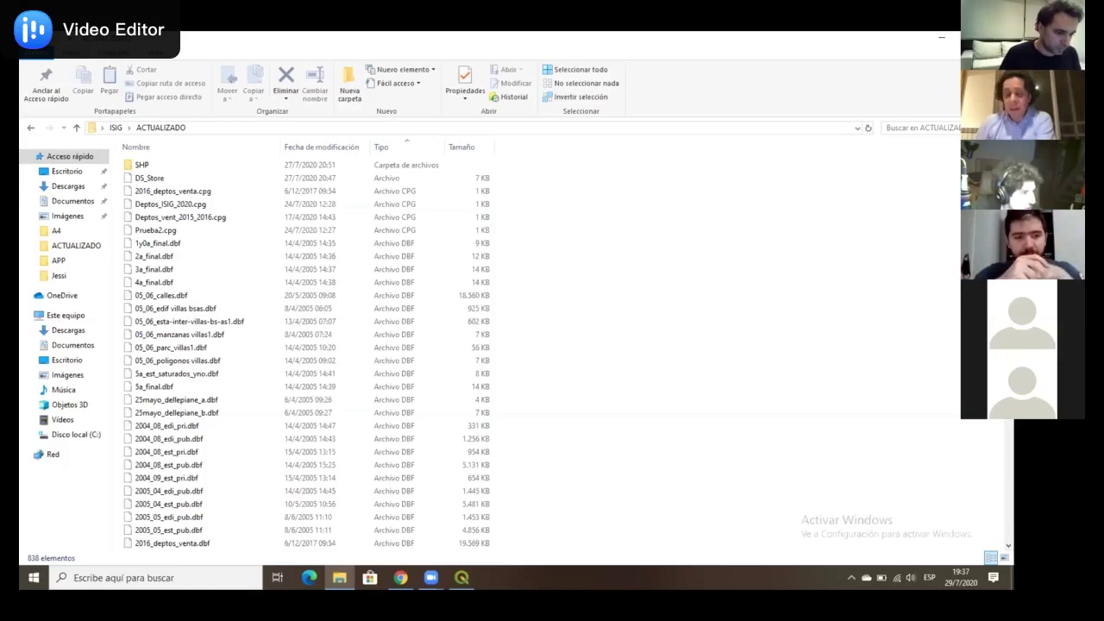
pyautogui.click(461, 576)
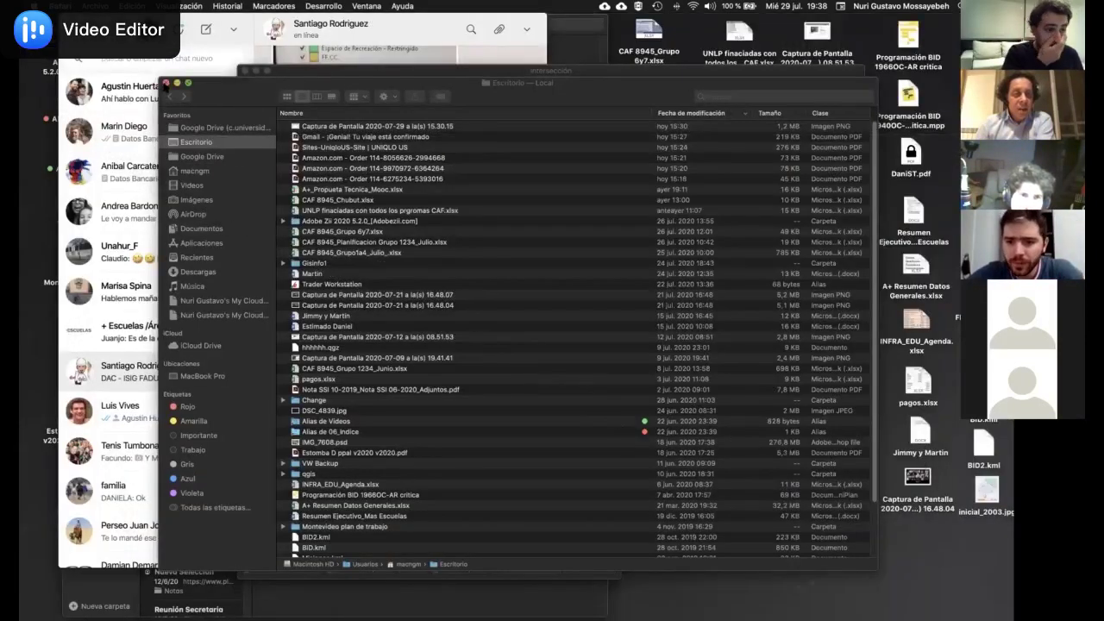
# Close the Escritorio file window, the Deptos_ISIG_2020 Select Features form and the Intersección dialog
pyautogui.click(164, 84)
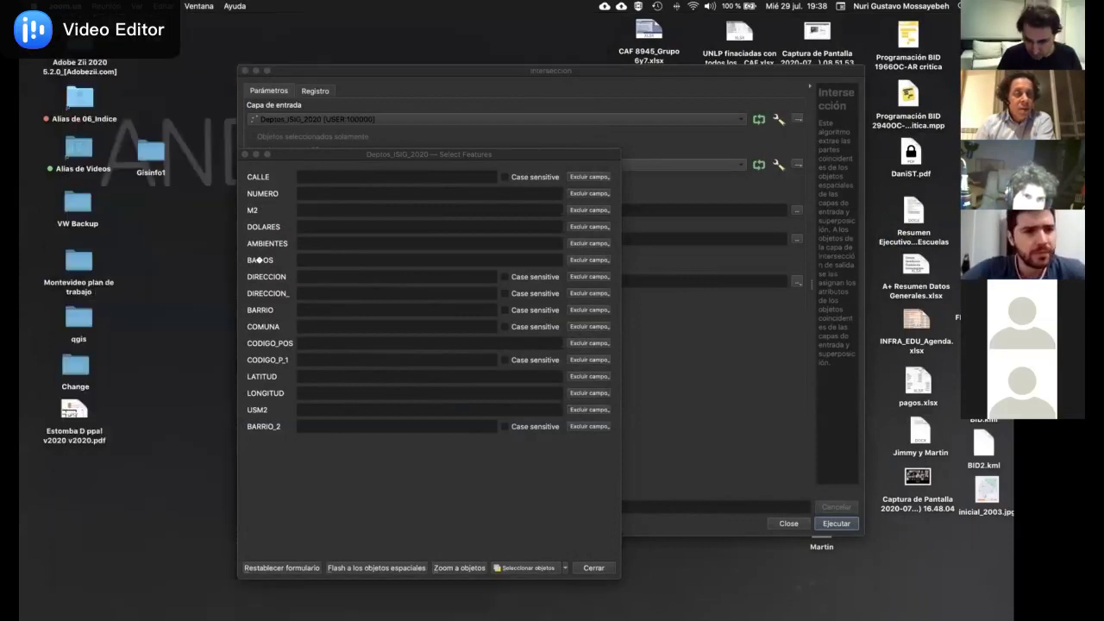
pyautogui.click(245, 154)
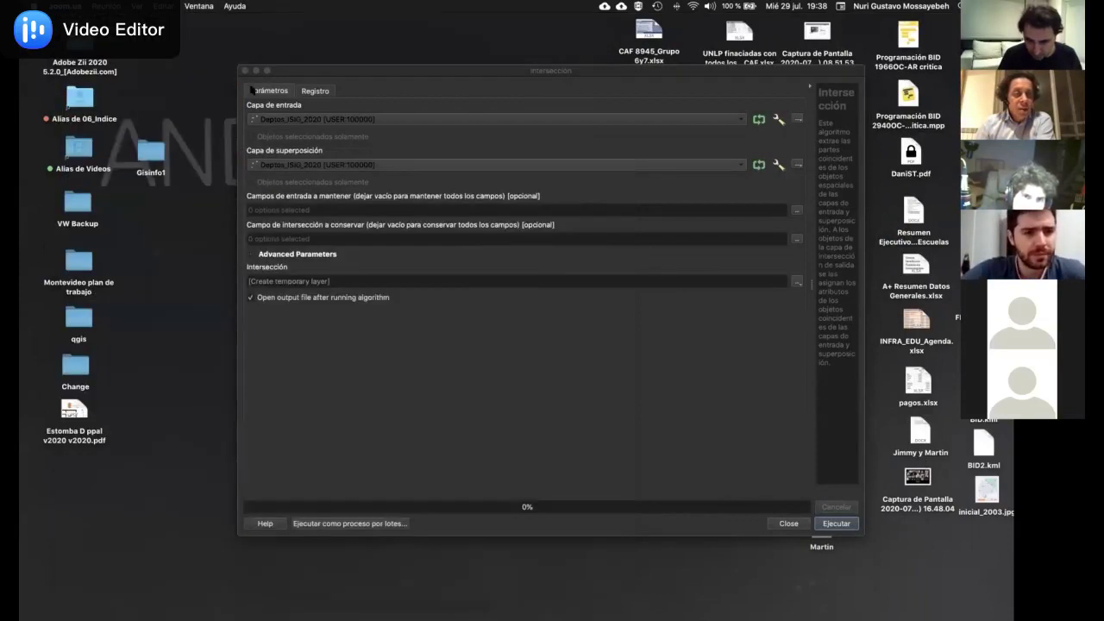
pyautogui.click(245, 70)
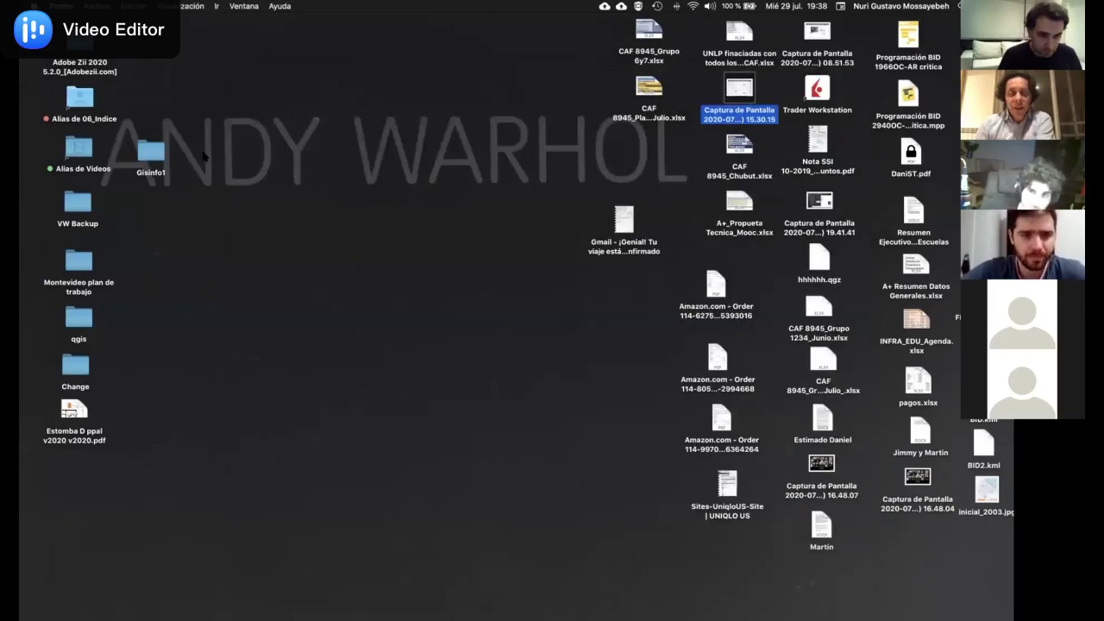
# Move the Gisinfo1 folder higher up on the desktop, open it and select the ISIG_FADU-Ejercicio.qgz project file
pyautogui.moveTo(152, 153); pyautogui.dragTo(160, 68)
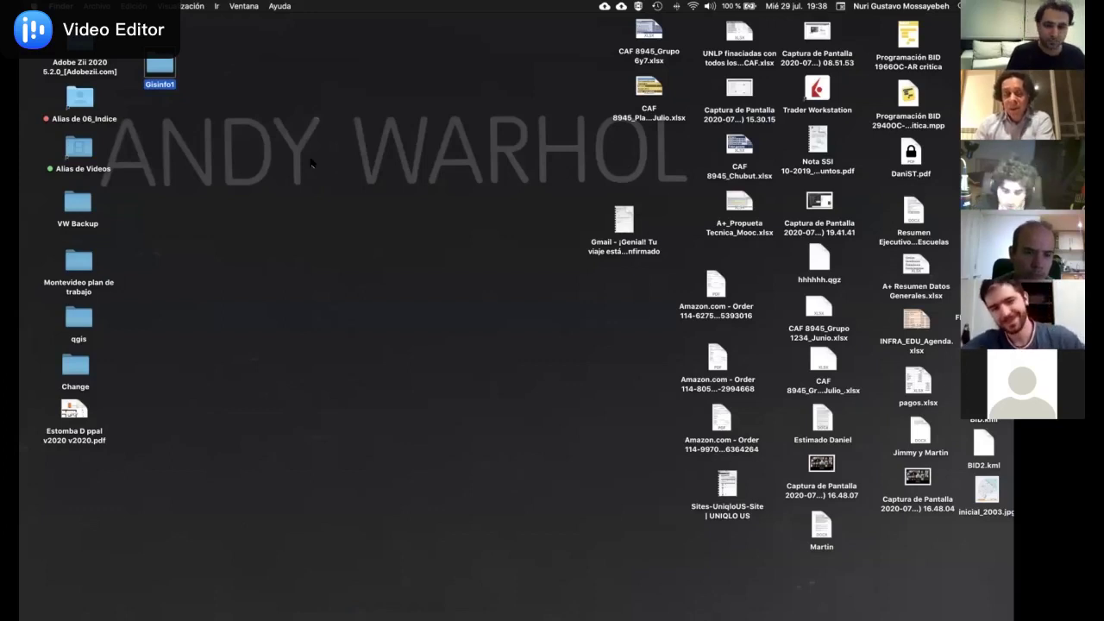
pyautogui.doubleClick(160, 69)
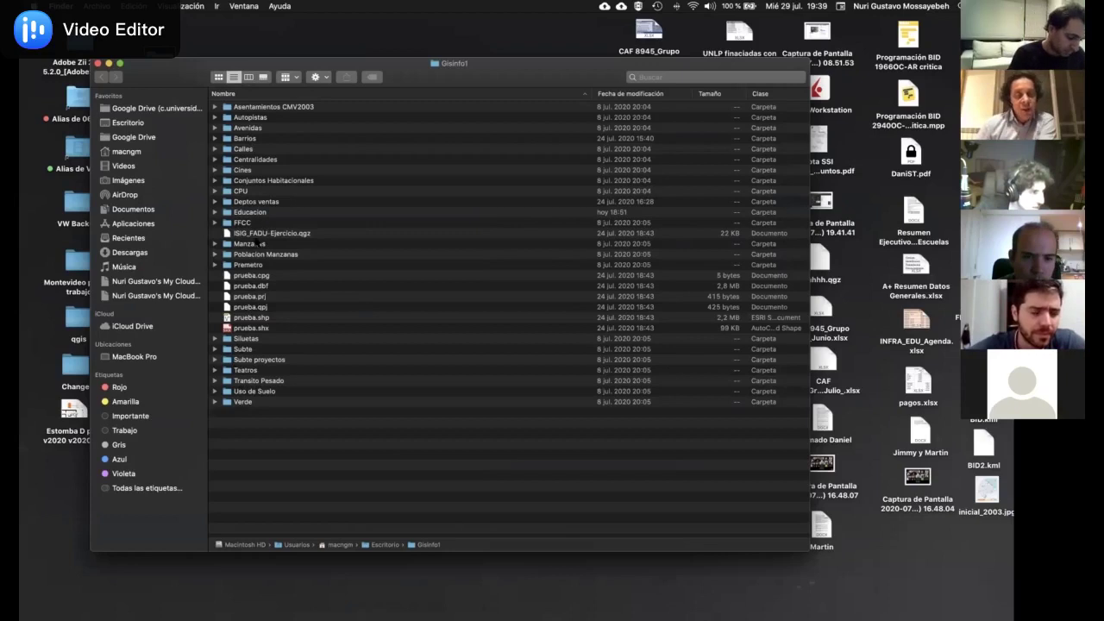
pyautogui.click(258, 234)
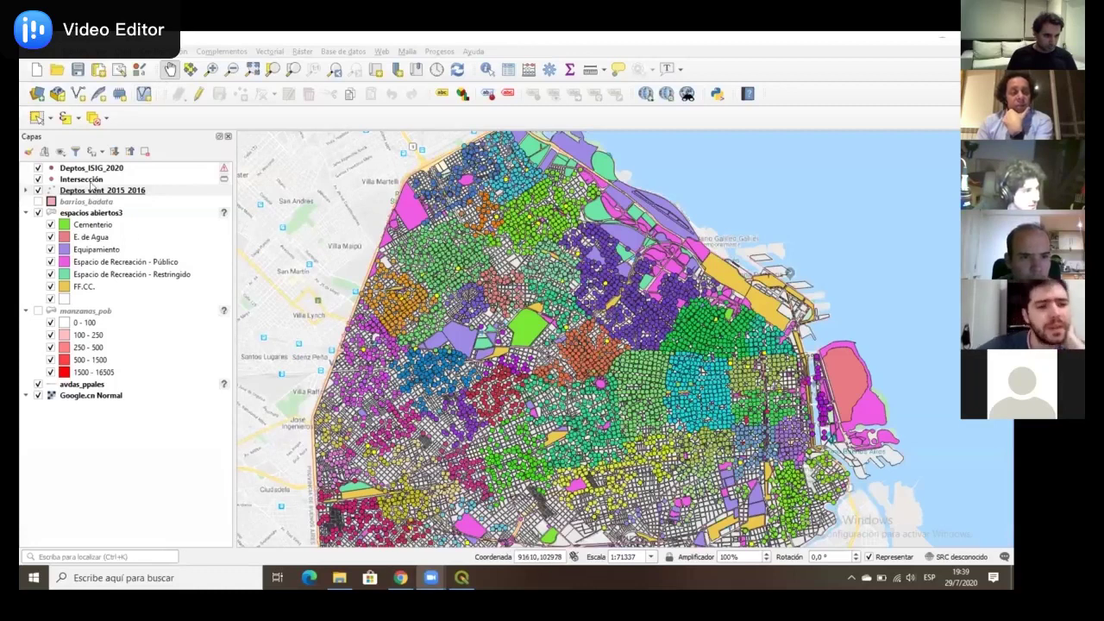
# Remove the Deptos_ISIG_2020 layer from the project and dismiss the virtual layer dialog without creating one
pyautogui.rightClick(87, 170)
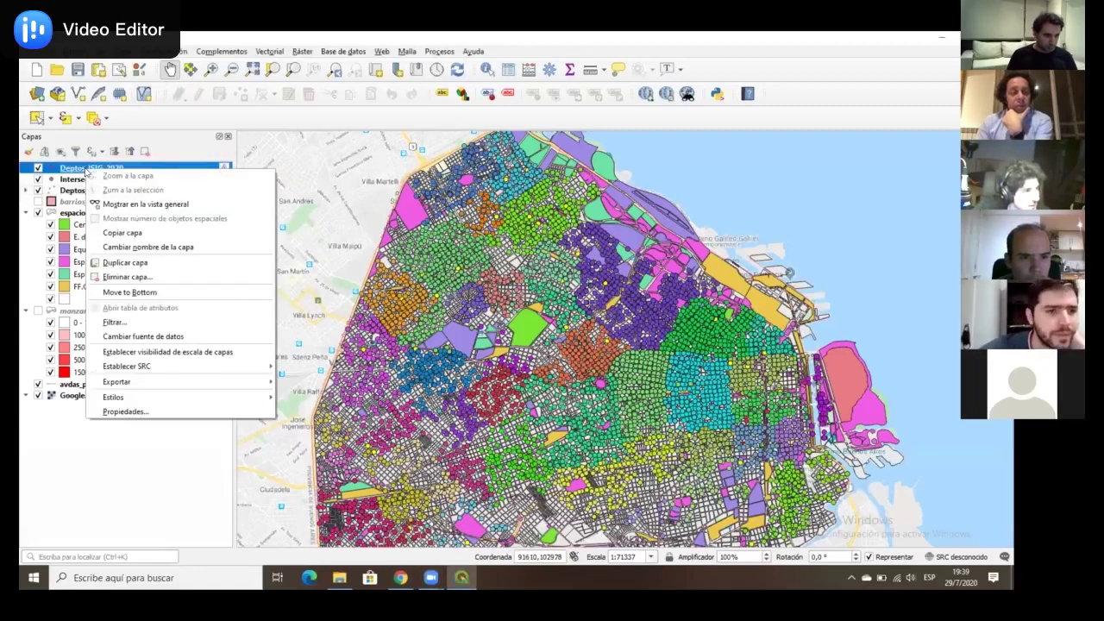
pyautogui.click(117, 276)
pyautogui.click(512, 318)
pyautogui.click(144, 95)
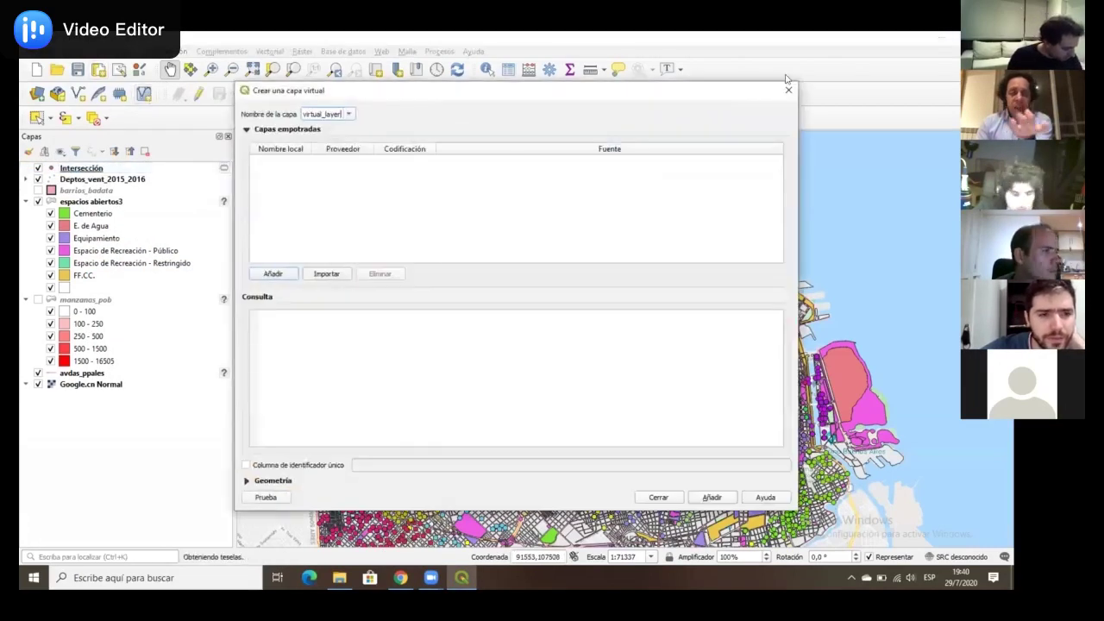
pyautogui.click(788, 89)
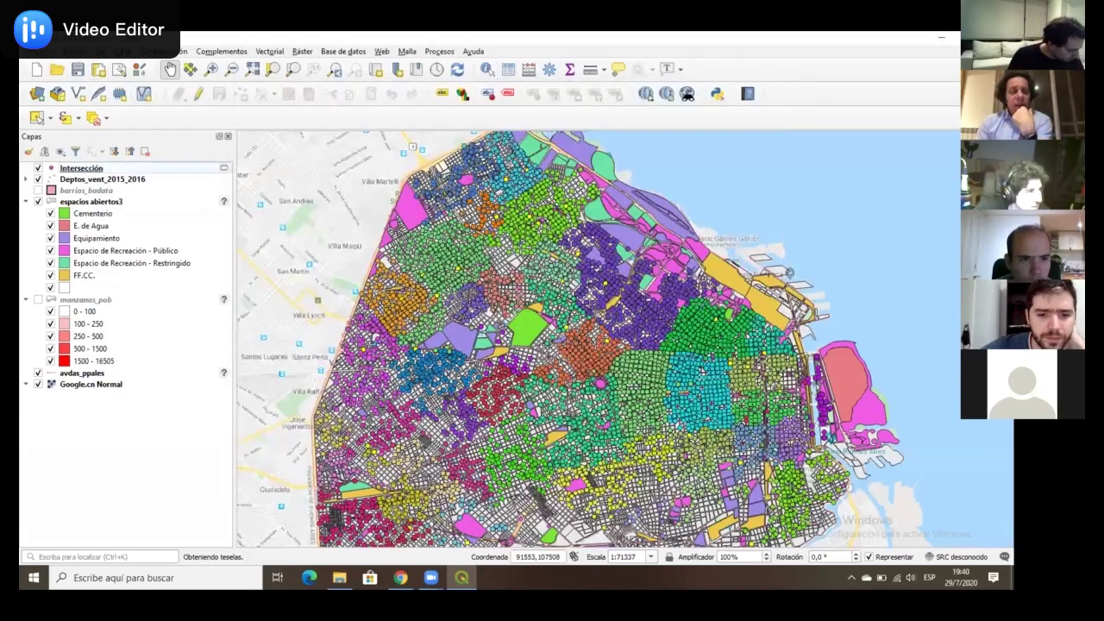
# Start adding a vector layer from a file and browse for its dataset in the ACTUALIZADO folder
pyautogui.click(124, 52)
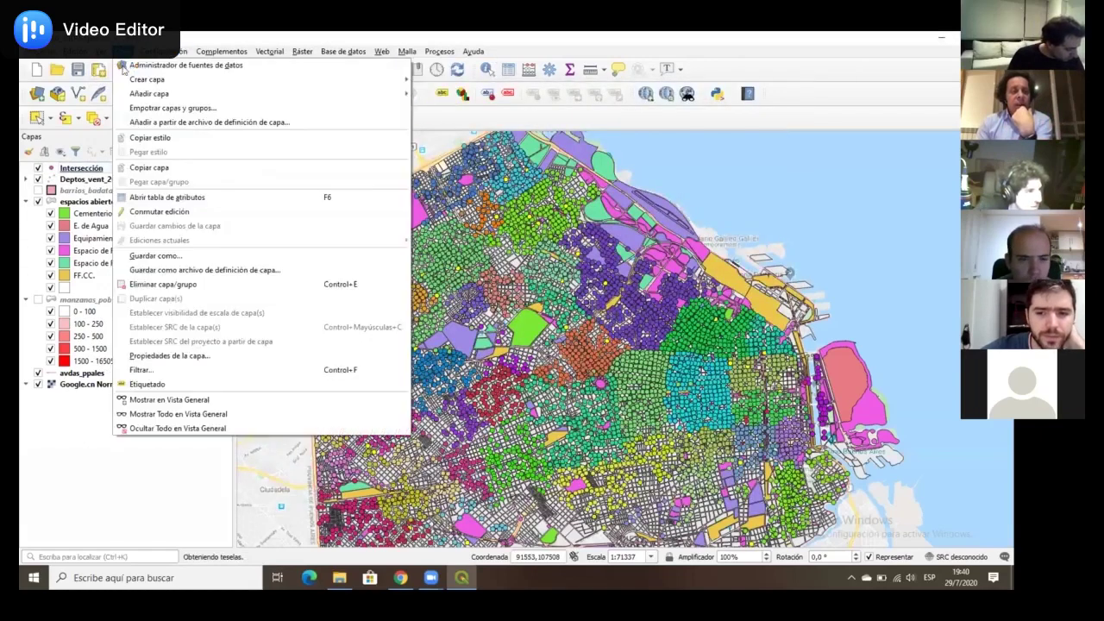
pyautogui.moveTo(388, 95)
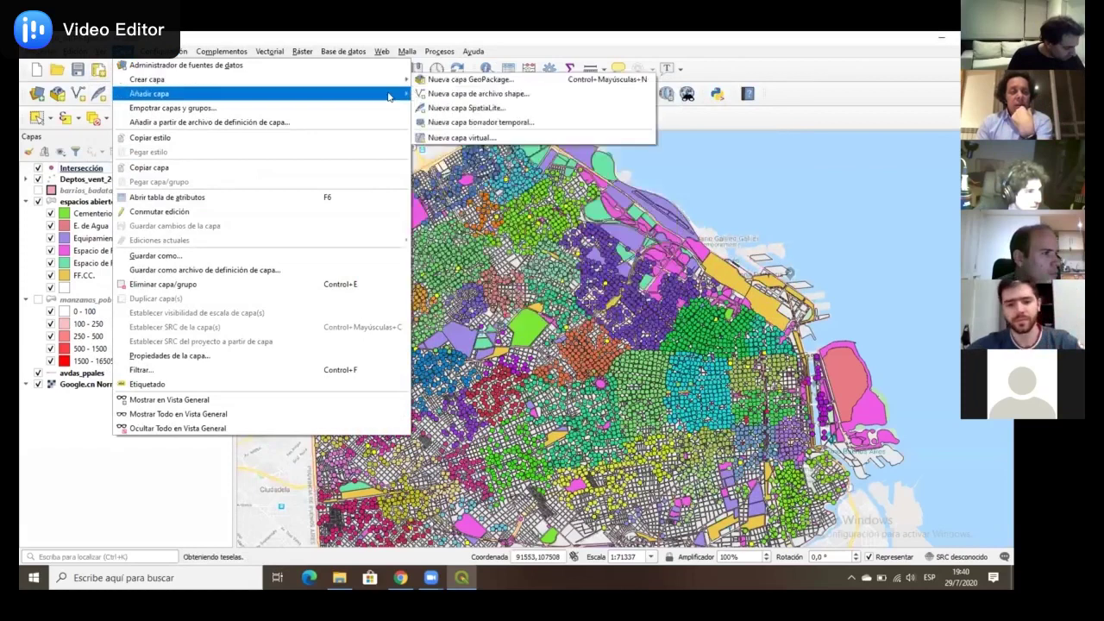
pyautogui.click(430, 92)
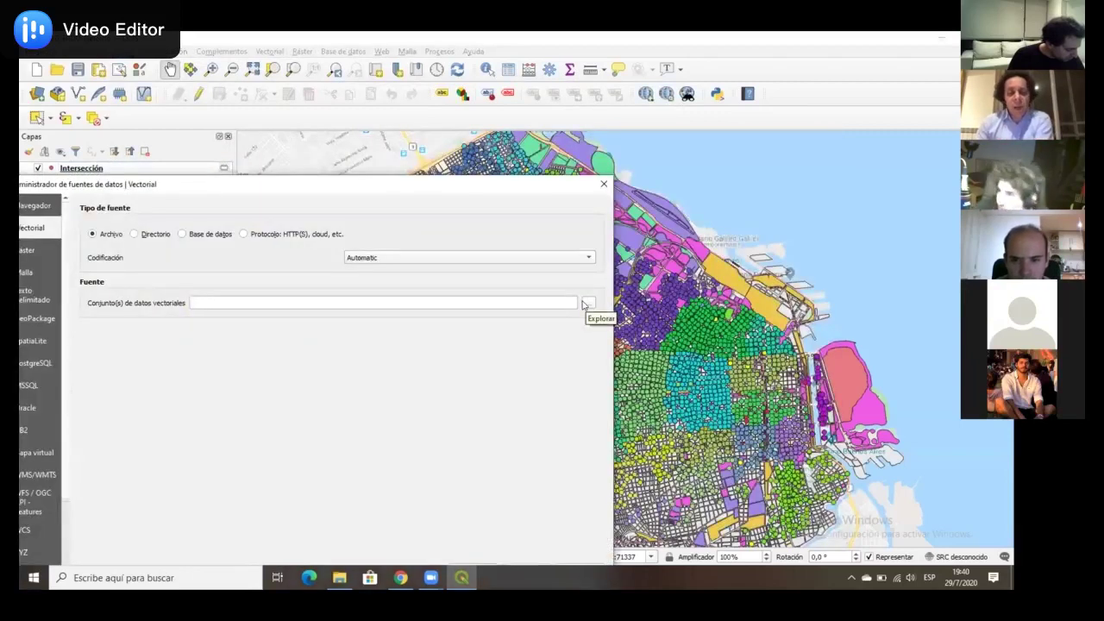
pyautogui.click(583, 303)
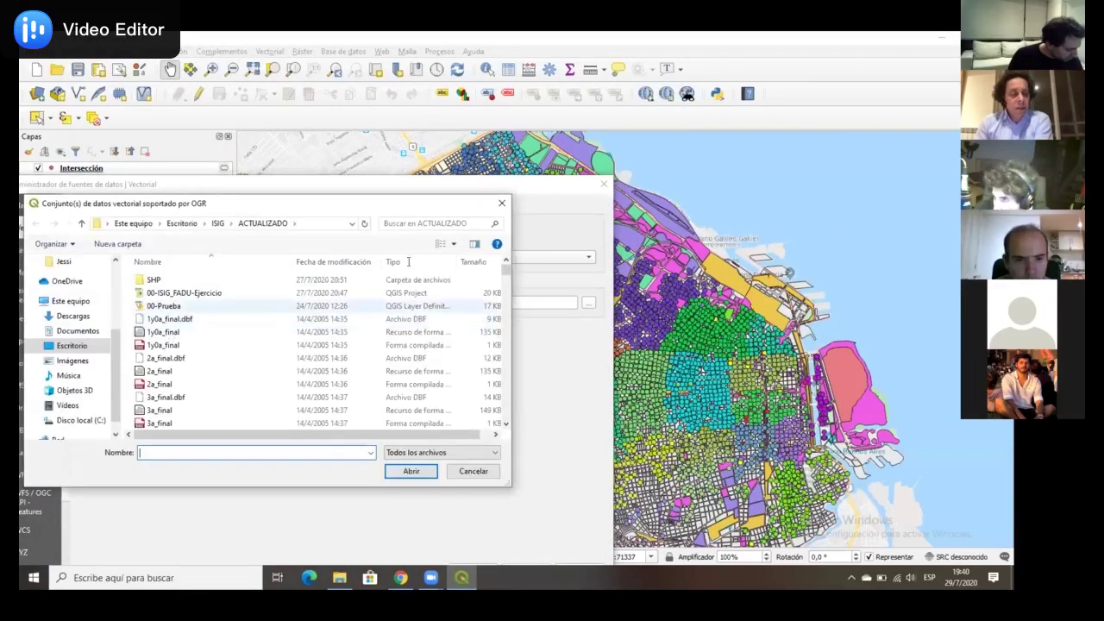
# Search the ACTUALIZADO folder for "isi" and clear the search
pyautogui.click(417, 221)
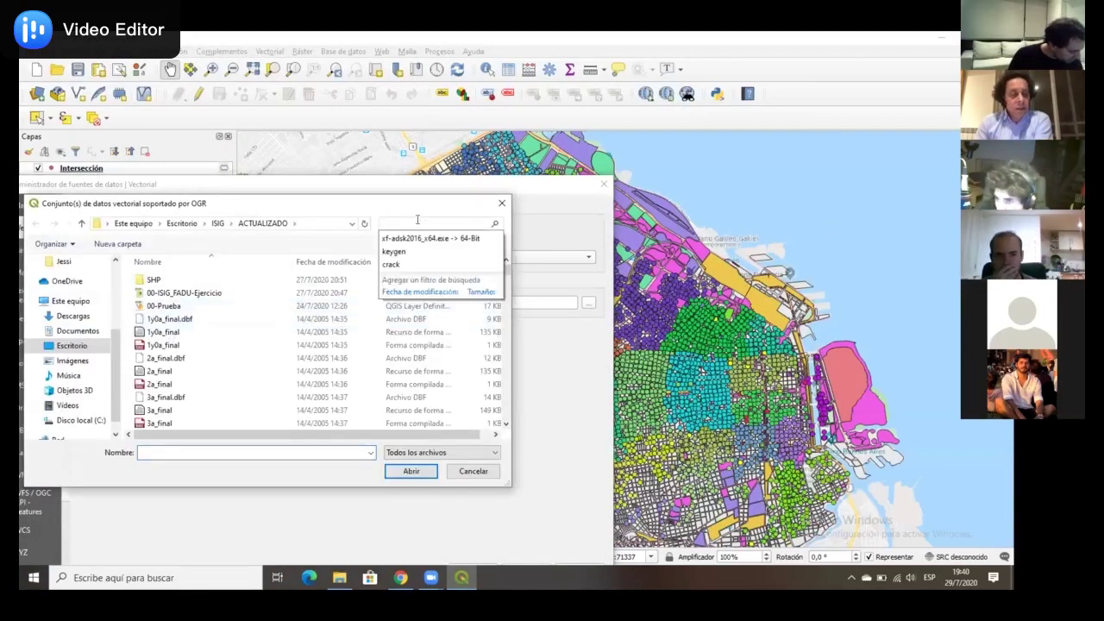
pyautogui.write('i')
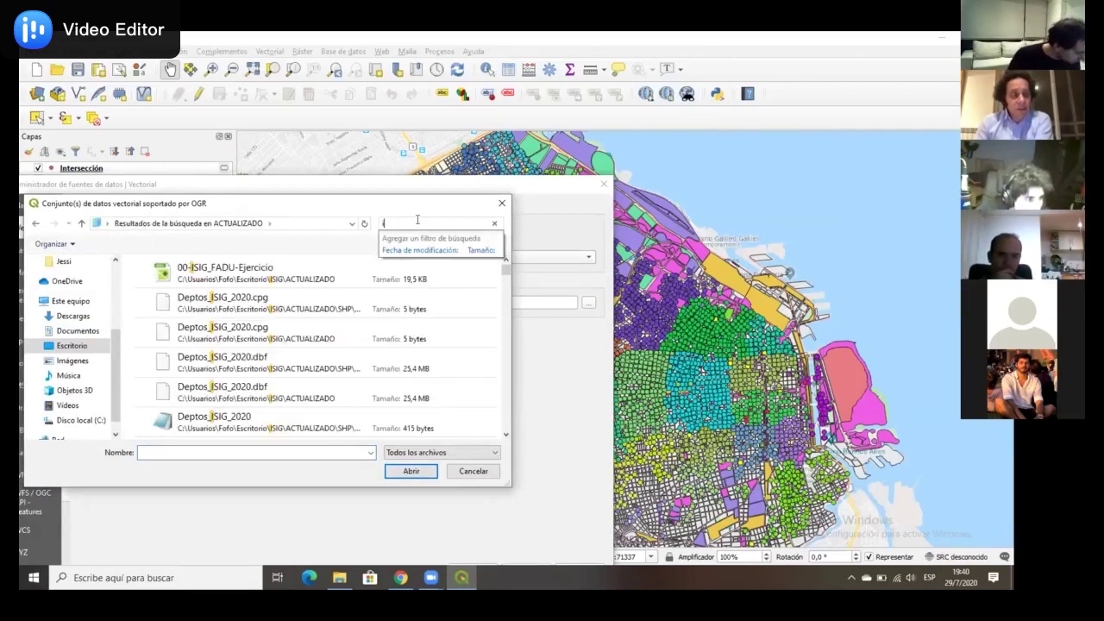
pyautogui.write('si')
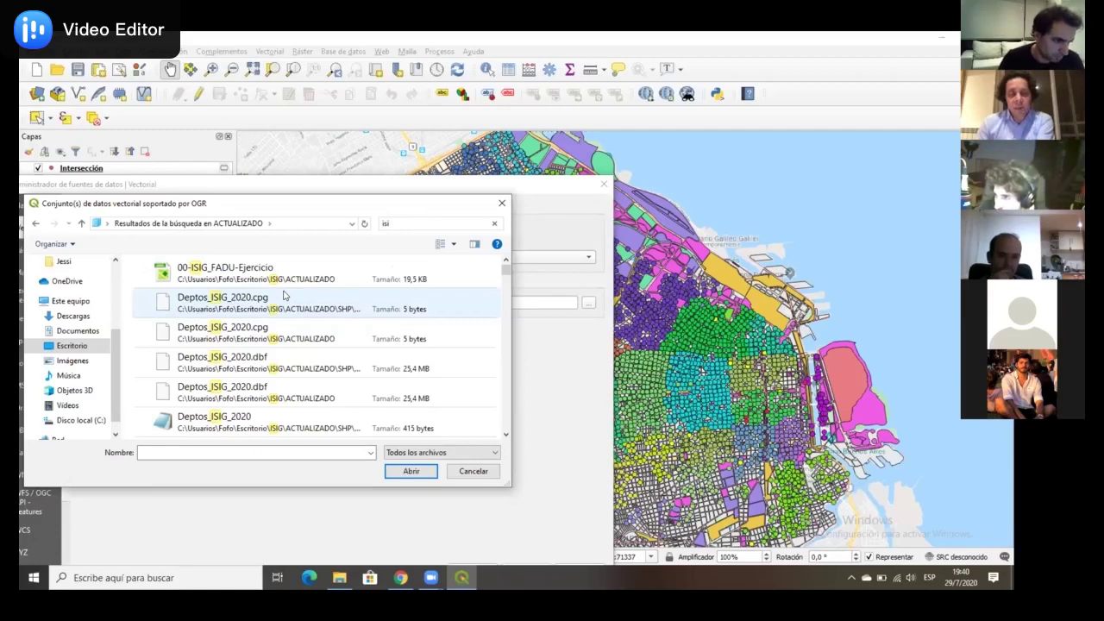
pyautogui.press('Escape')
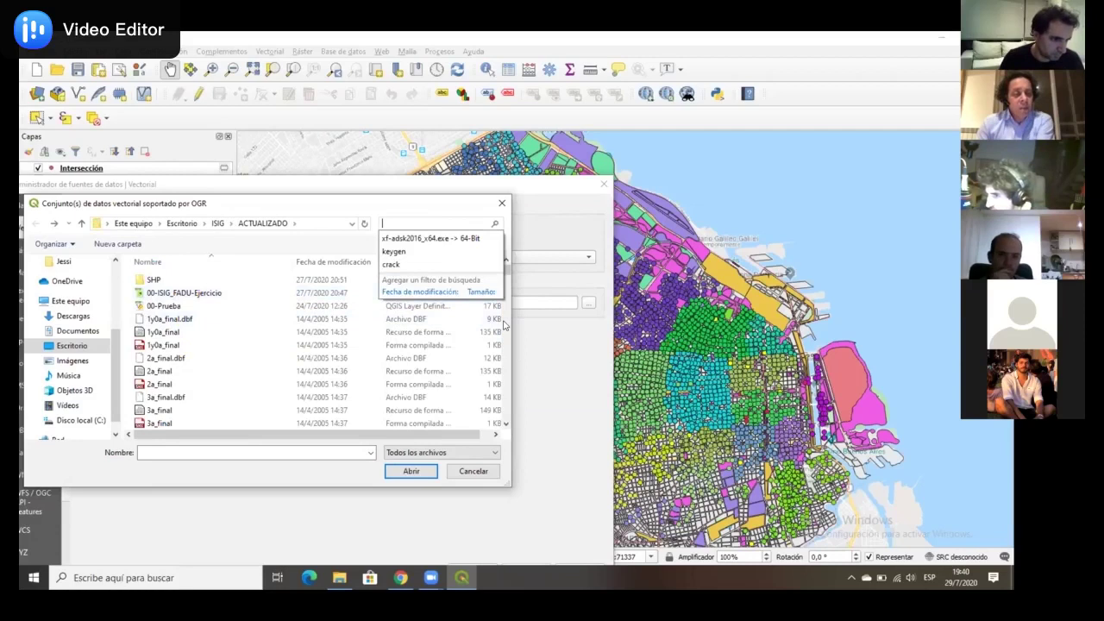
# Look through the ACTUALIZADO file list for the Deptos shapefile, search it for "d" and clear the search
pyautogui.moveTo(505, 271); pyautogui.dragTo(505, 369)
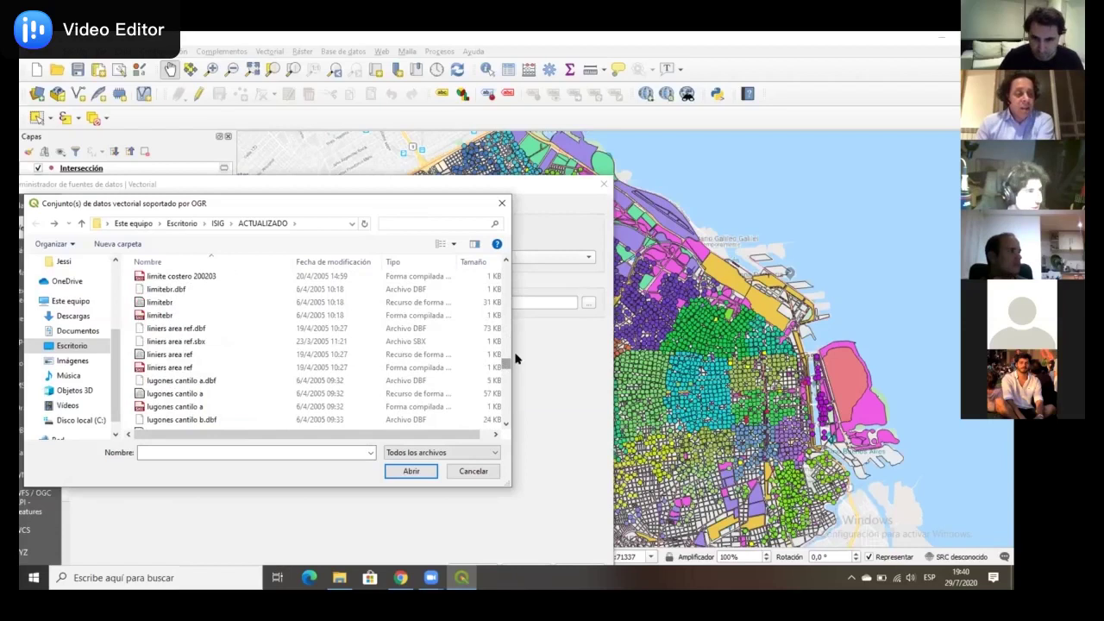
pyautogui.click(505, 424)
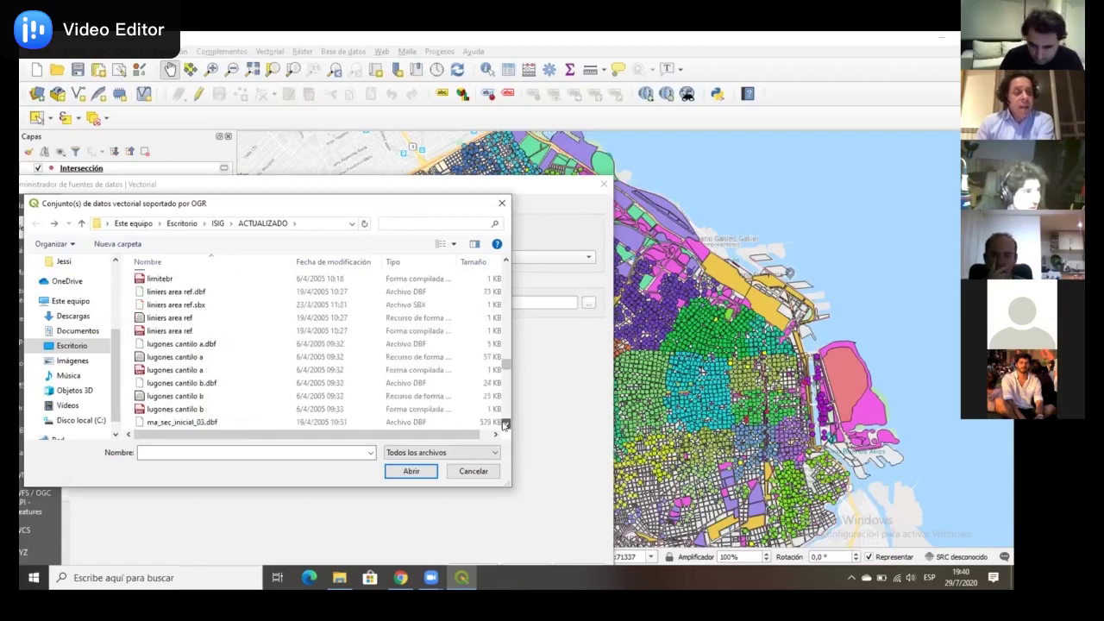
pyautogui.scroll(-2, 507, 264)
pyautogui.click(506, 262)
pyautogui.click(507, 261)
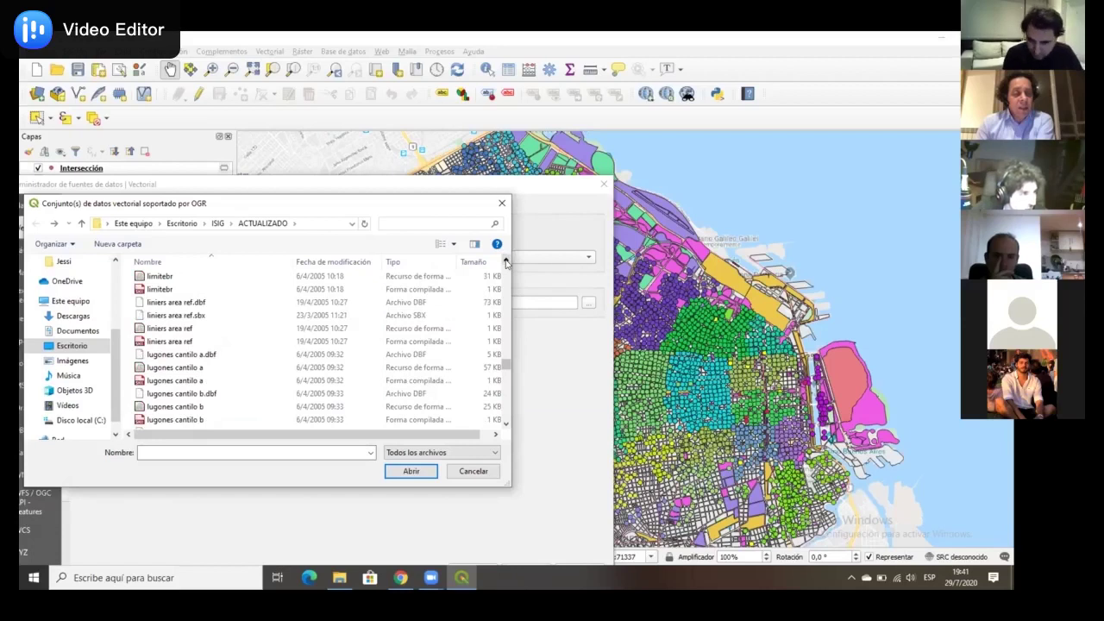
pyautogui.hotkey('ctrl', 'f')
pyautogui.write('d')
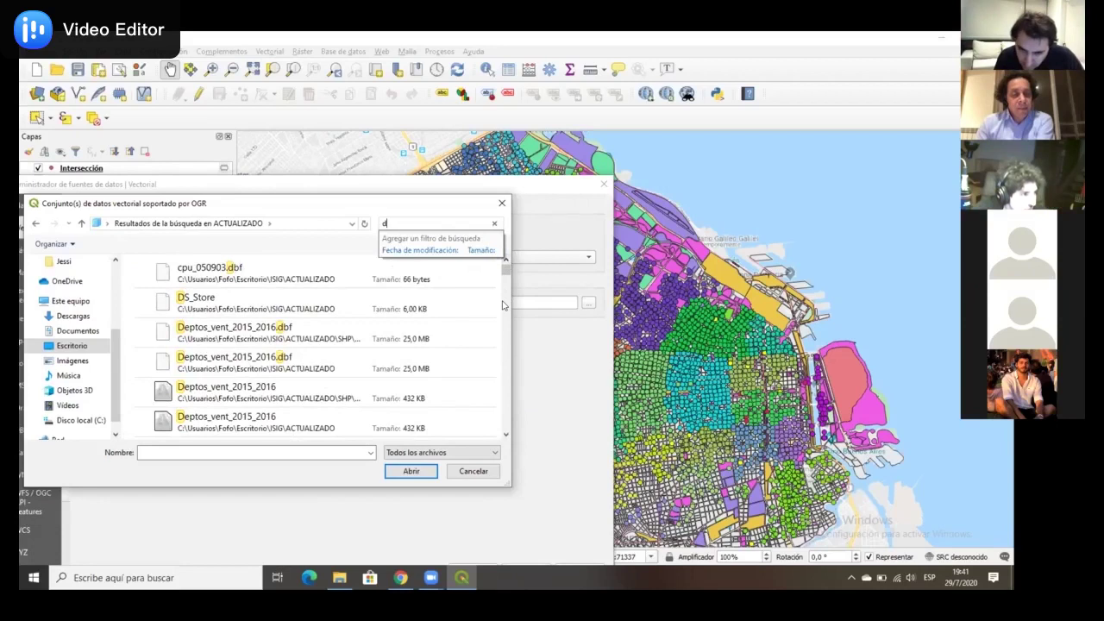
pyautogui.press('Return')
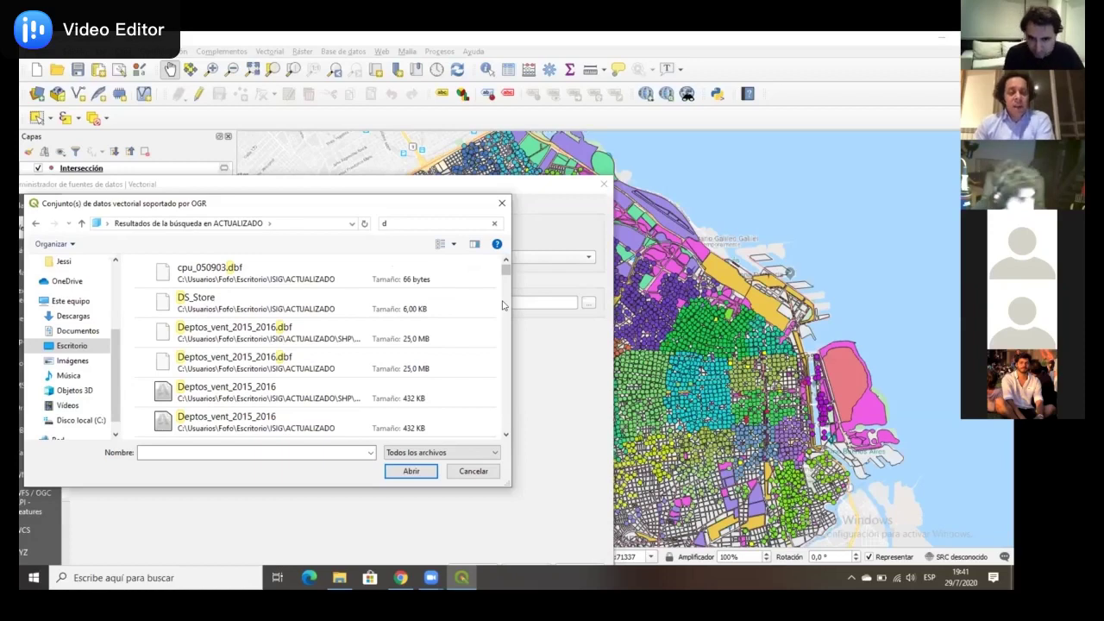
pyautogui.press('BackSpace')
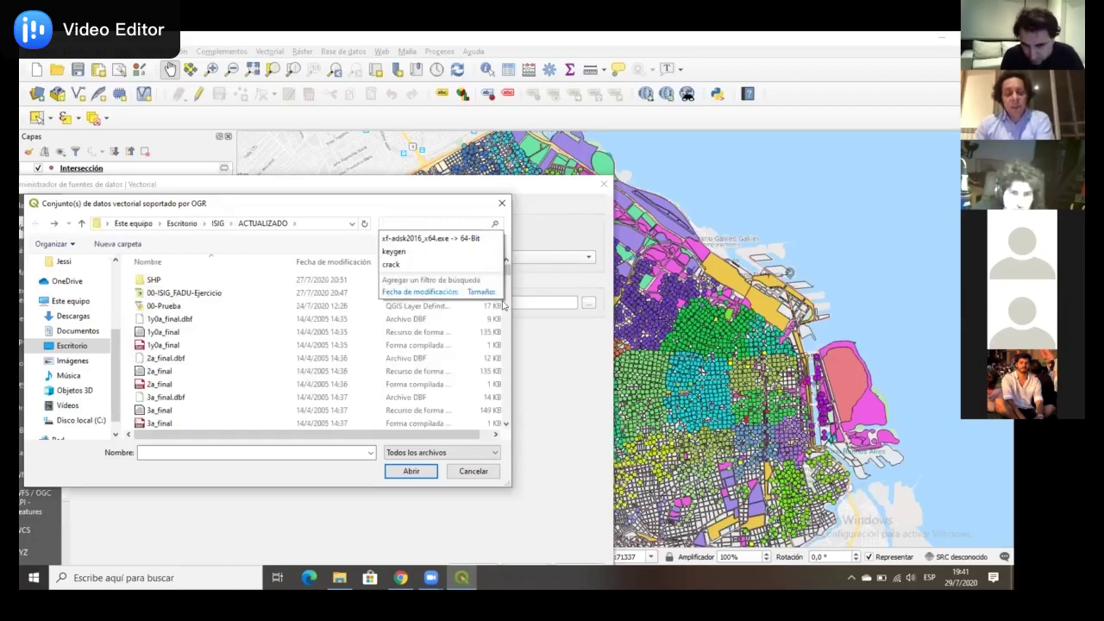
# Search the folder for "shp" and add Deptos_ISIG_2020.shp from the Deptos ventas folder as a vector layer
pyautogui.write('shp')
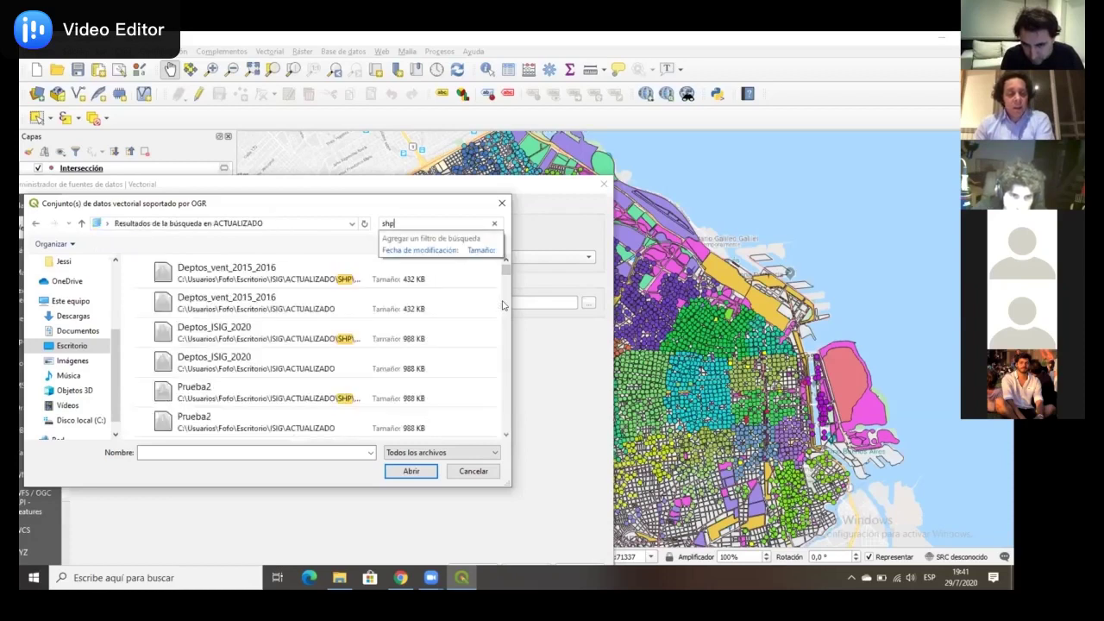
pyautogui.click(507, 435)
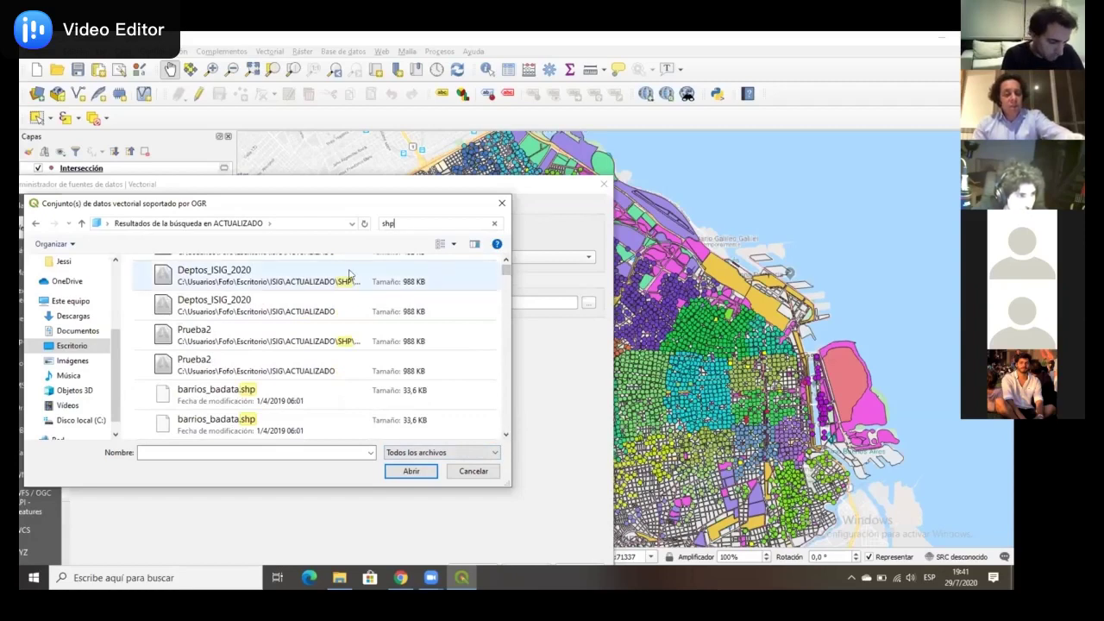
pyautogui.click(263, 276)
pyautogui.doubleClick(263, 276)
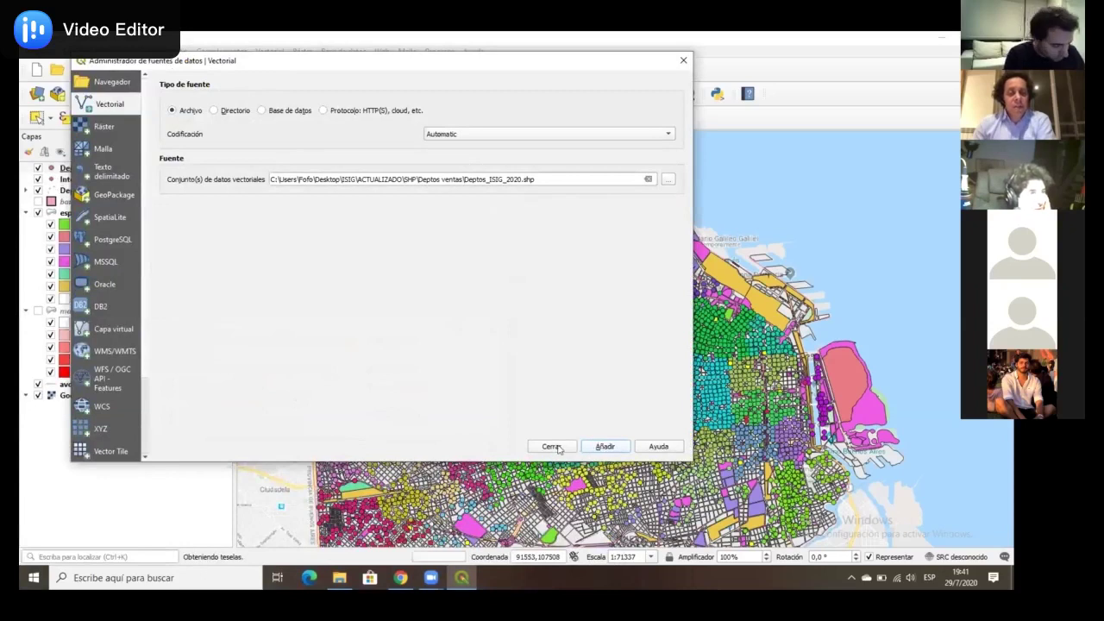
pyautogui.press('Escape')
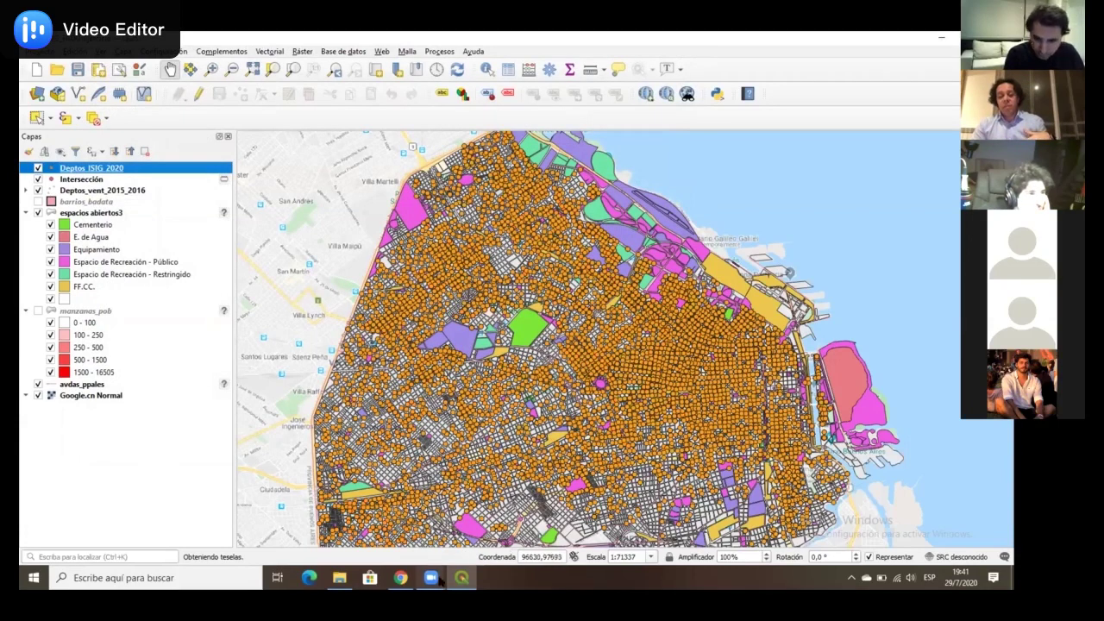
# Switch from the Windows session to the ISIG_FADU-Ejercicio project in QGIS on the Mac
pyautogui.moveTo(440, 582)
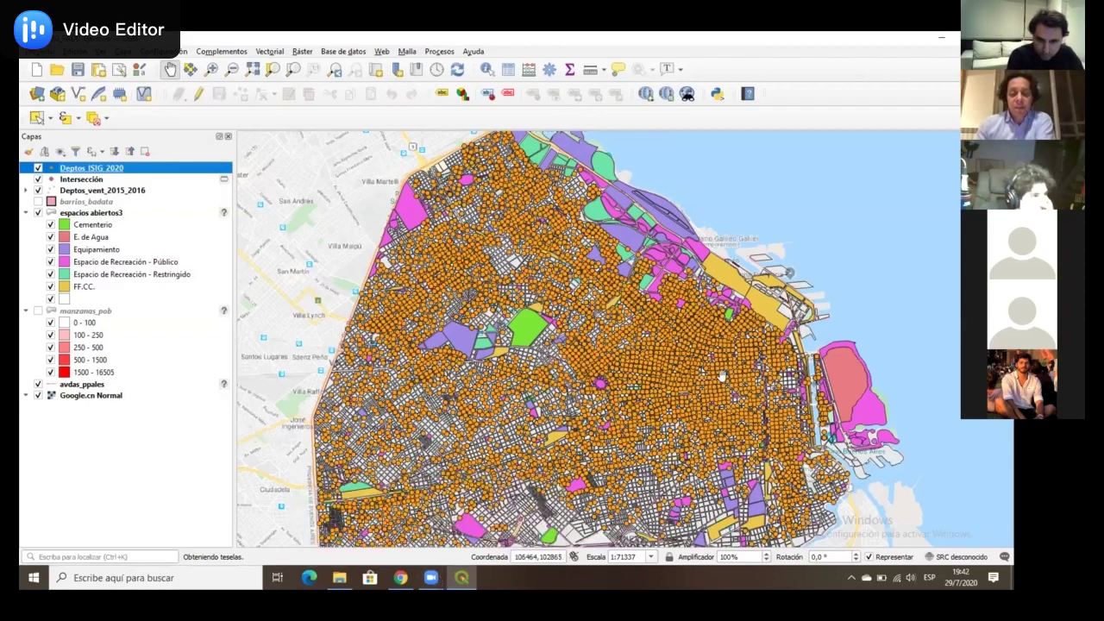
pyautogui.click(427, 580)
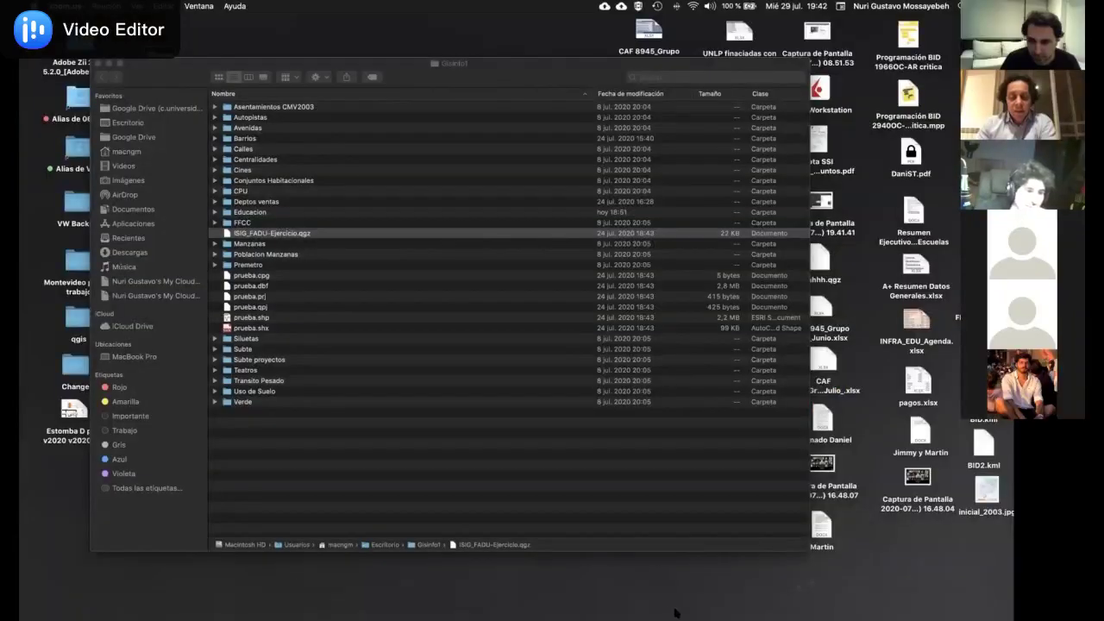
pyautogui.click(655, 606)
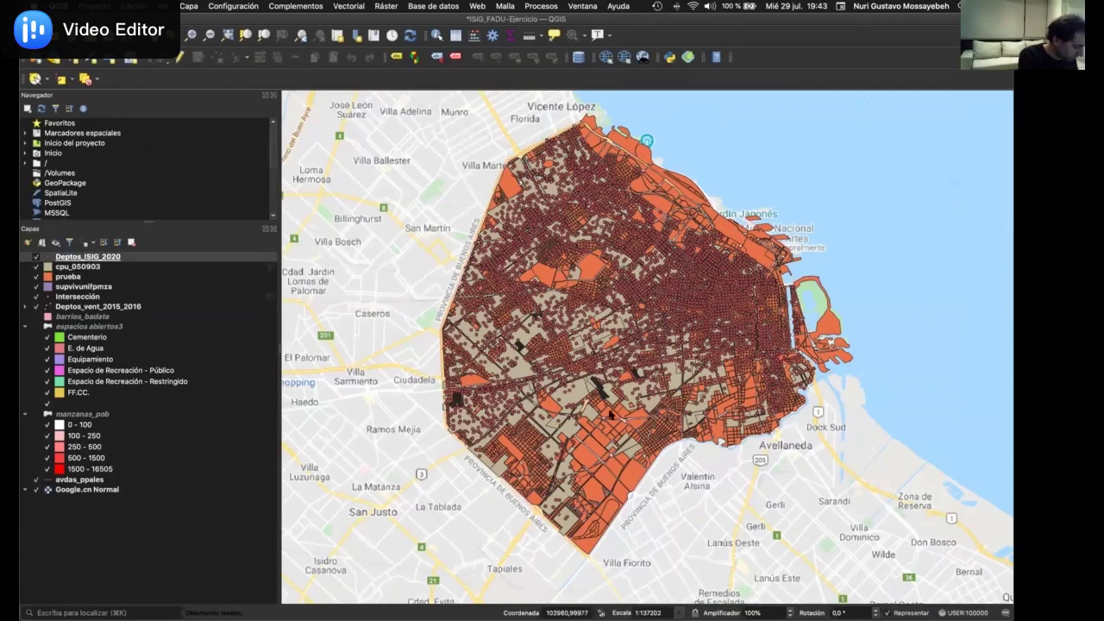
# Examine the graduated symbology and the available renderer types in the properties of manzanas_pob, and close the properties
pyautogui.rightClick(98, 413)
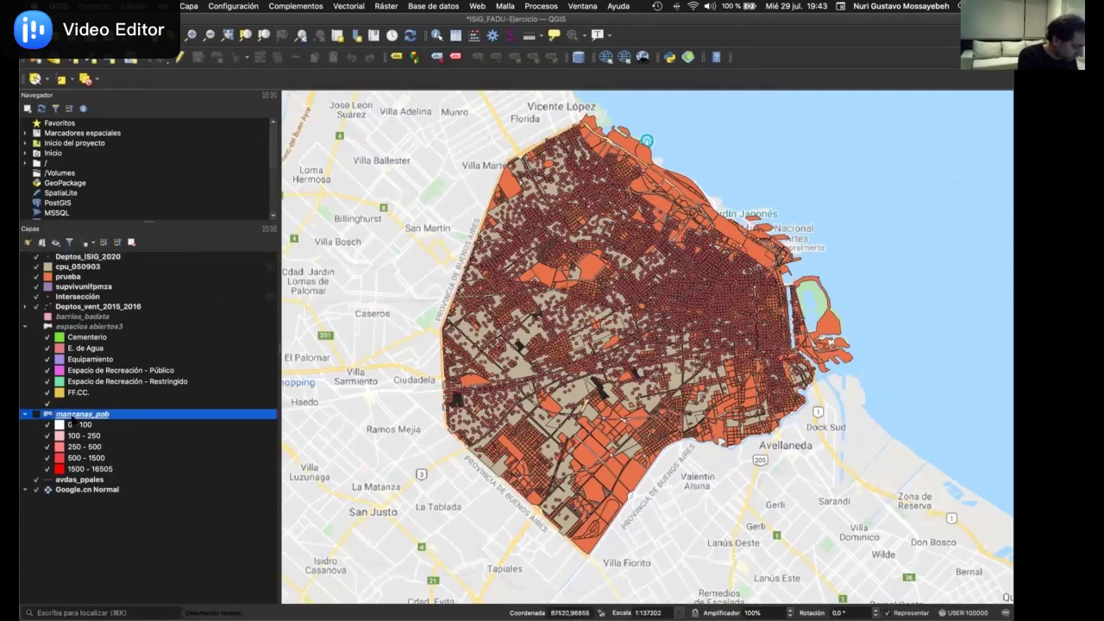
pyautogui.click(97, 412)
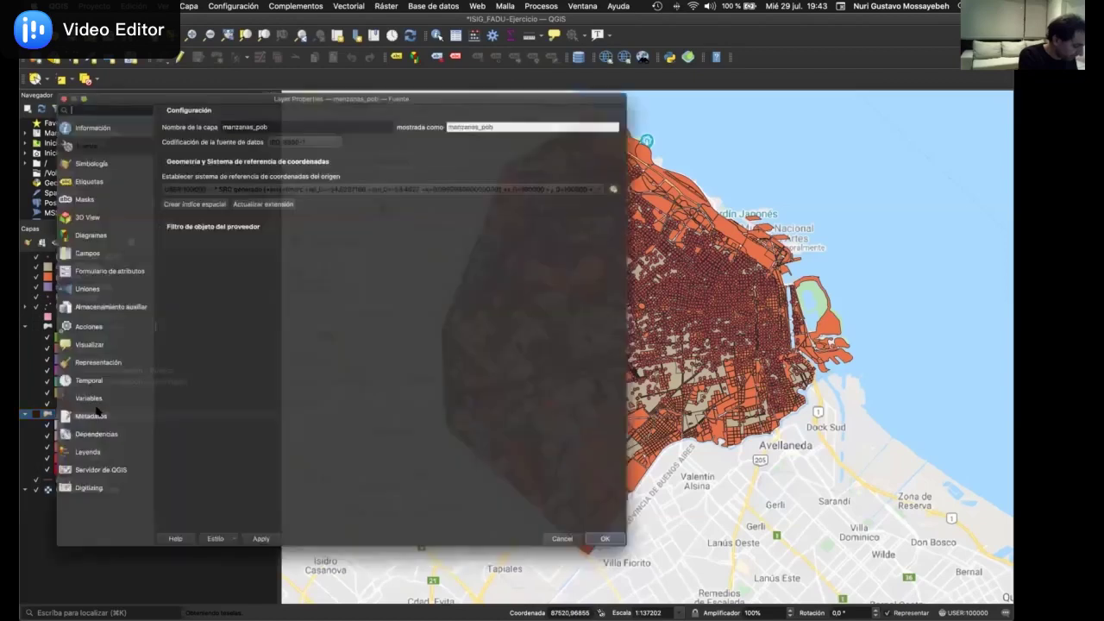
pyautogui.click(78, 142)
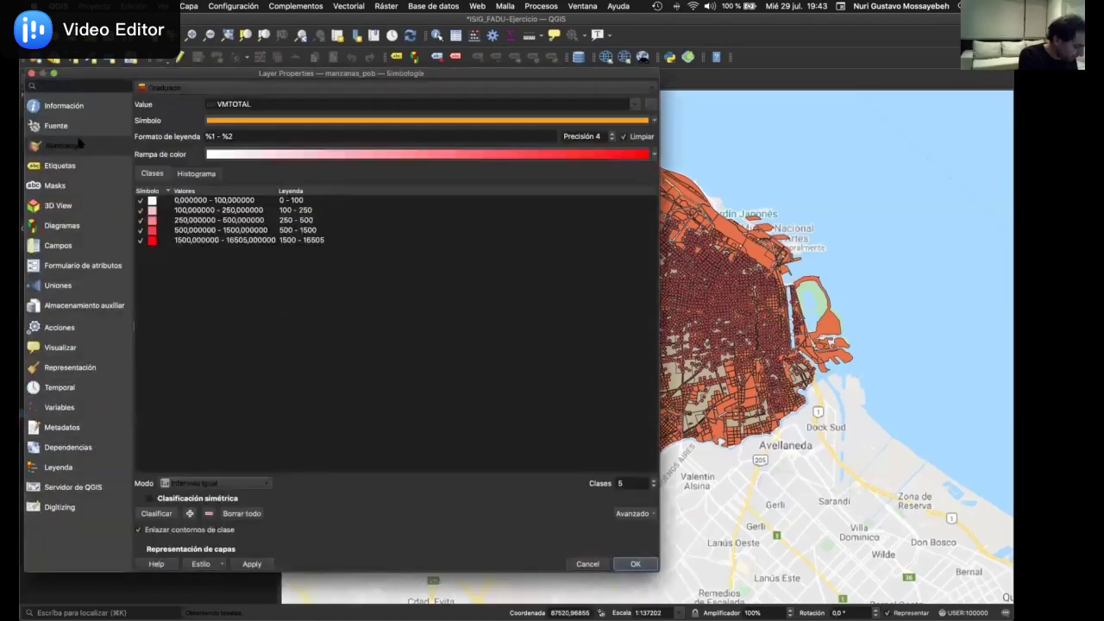
pyautogui.click(434, 90)
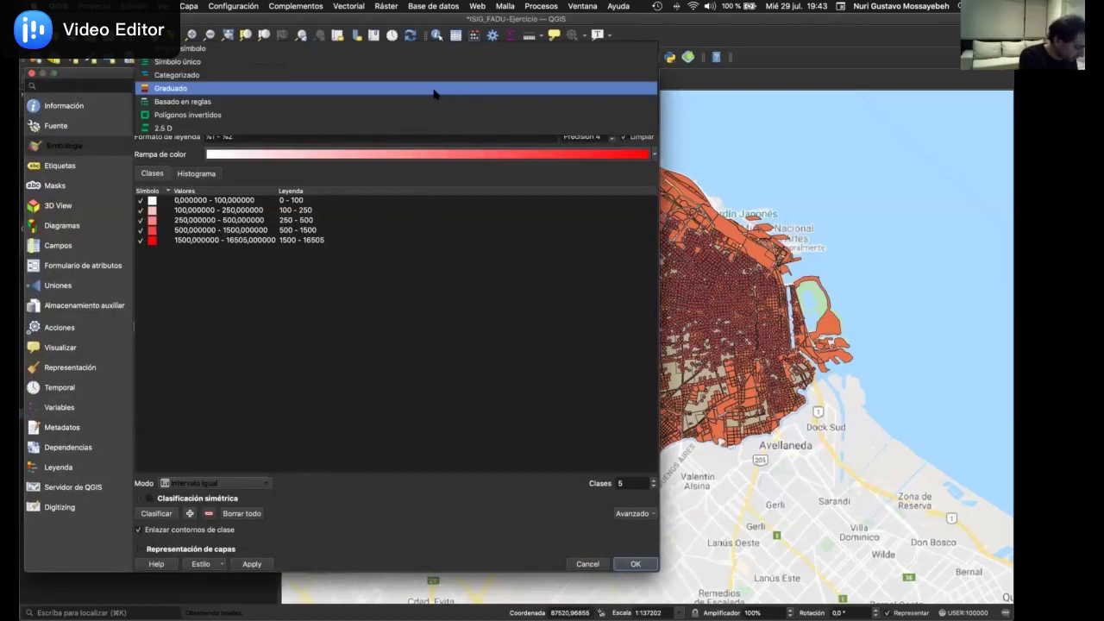
pyautogui.click(509, 313)
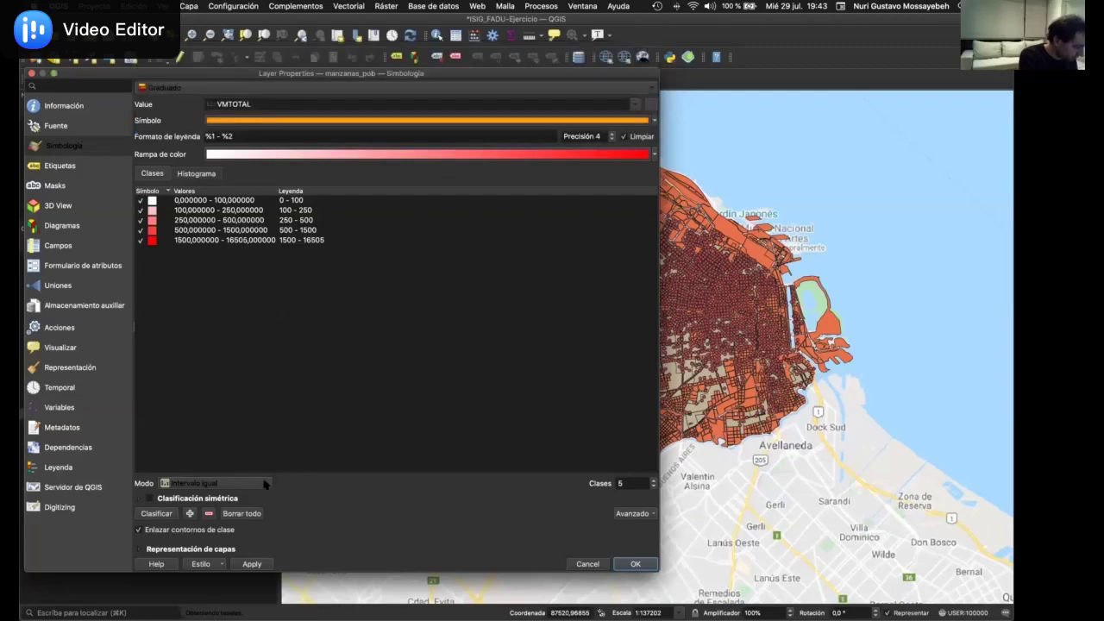
pyautogui.moveTo(72, 74); pyautogui.dragTo(125, 79)
pyautogui.click(84, 78)
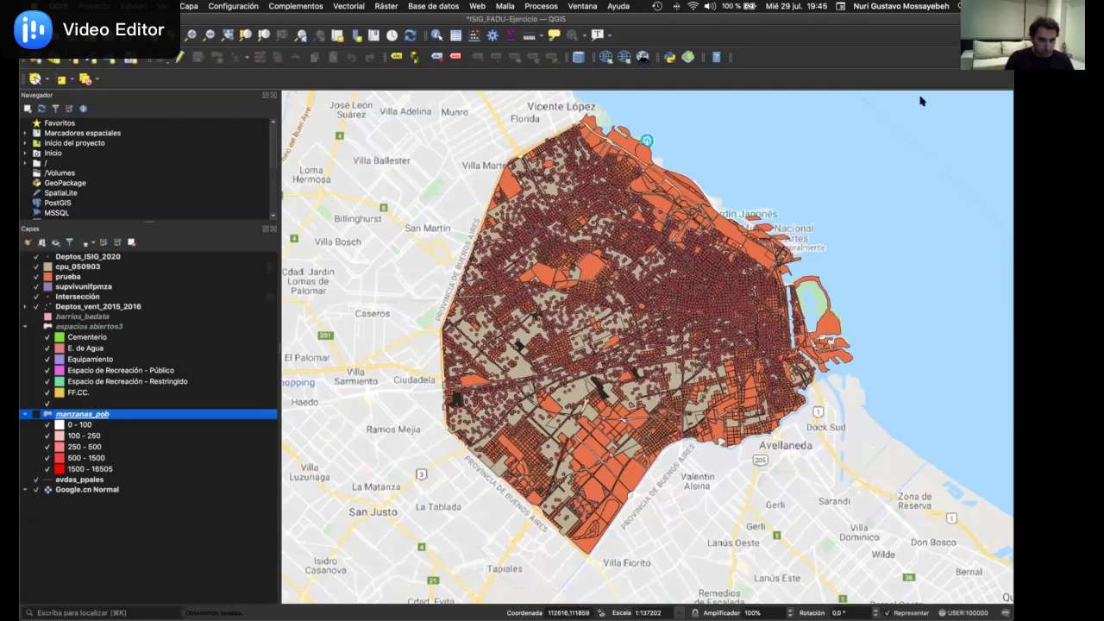
pyautogui.moveTo(269, 300)
pyautogui.mouseDown()
pyautogui.moveTo(269, 277)
pyautogui.moveTo(269, 298)
pyautogui.mouseUp()
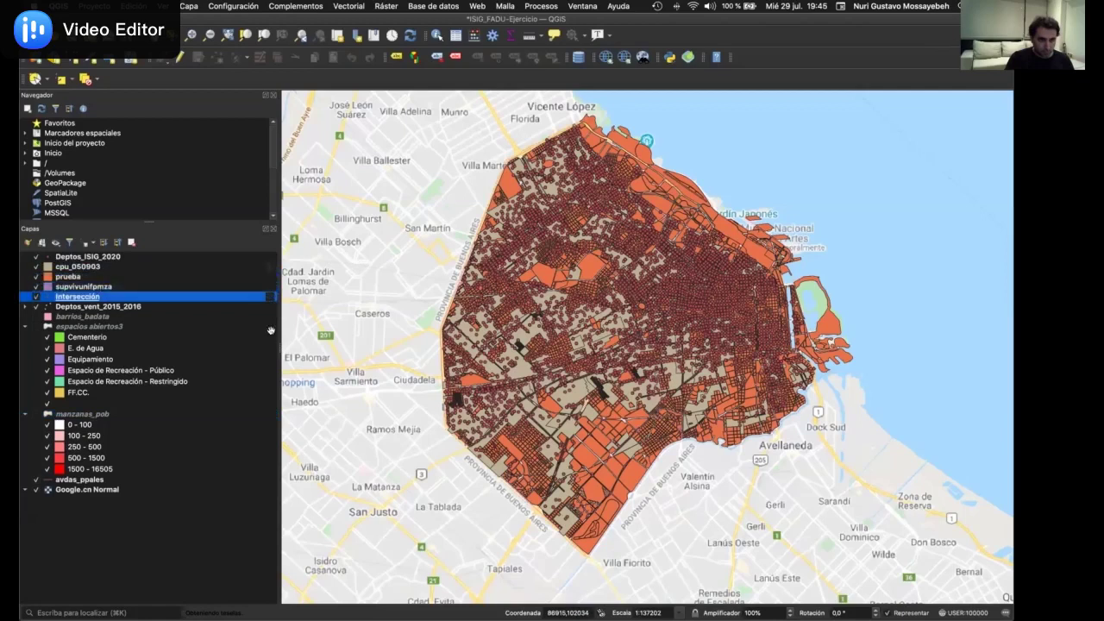
pyautogui.click(111, 269)
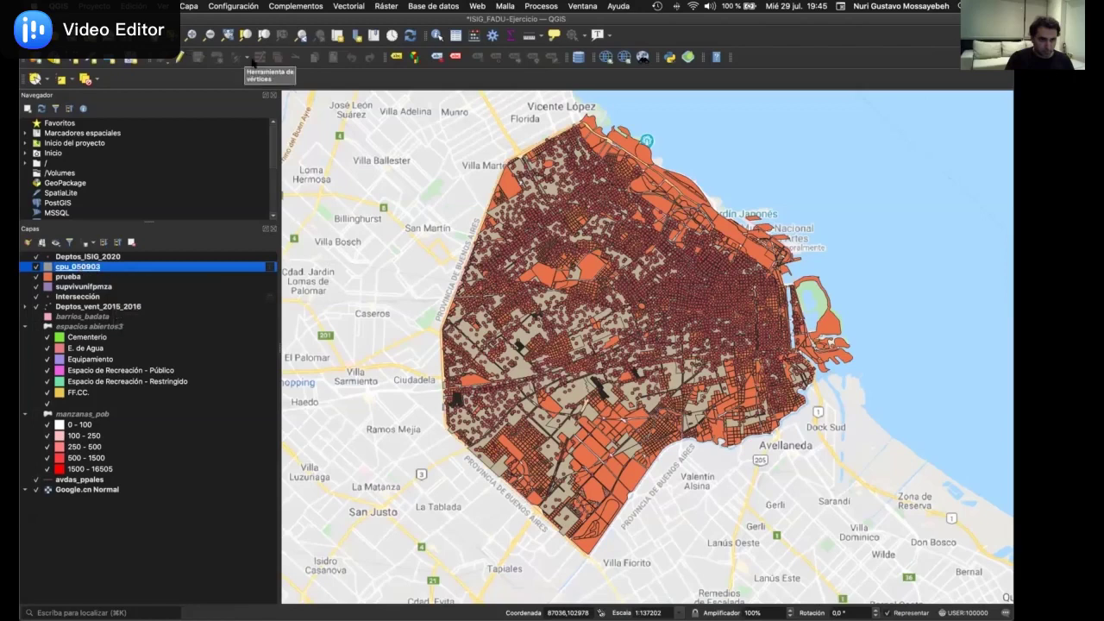
pyautogui.click(188, 7)
pyautogui.moveTo(215, 41)
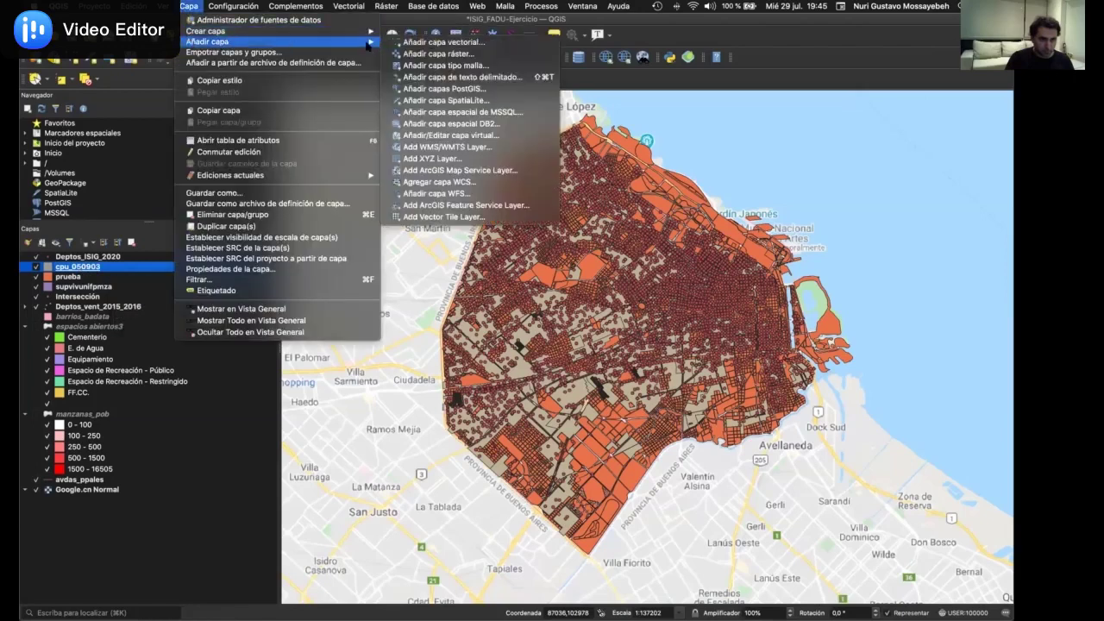
pyautogui.press('Return')
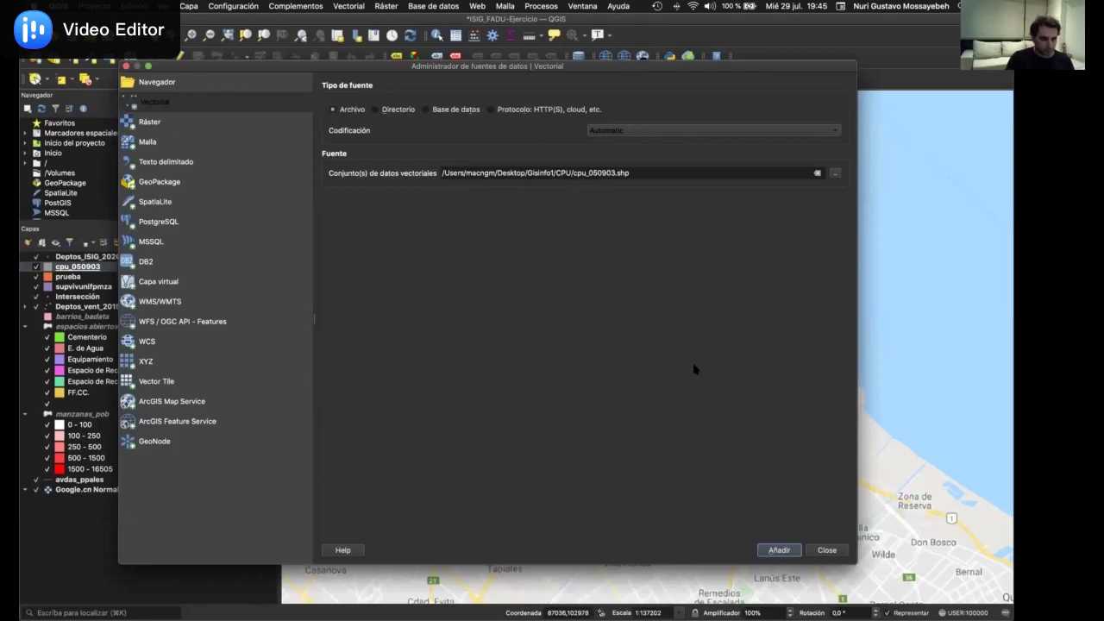
pyautogui.click(780, 550)
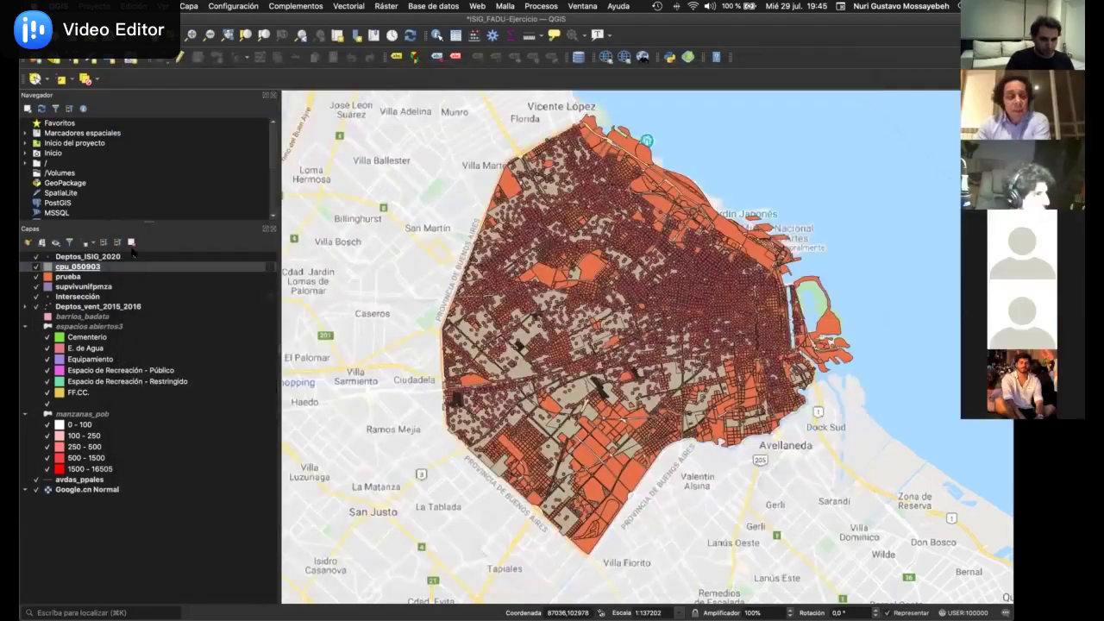
# Remove the ZONA filter expression from the cpu_050903 layer
pyautogui.click(77, 266)
pyautogui.hotkey('ctrl', 'f')
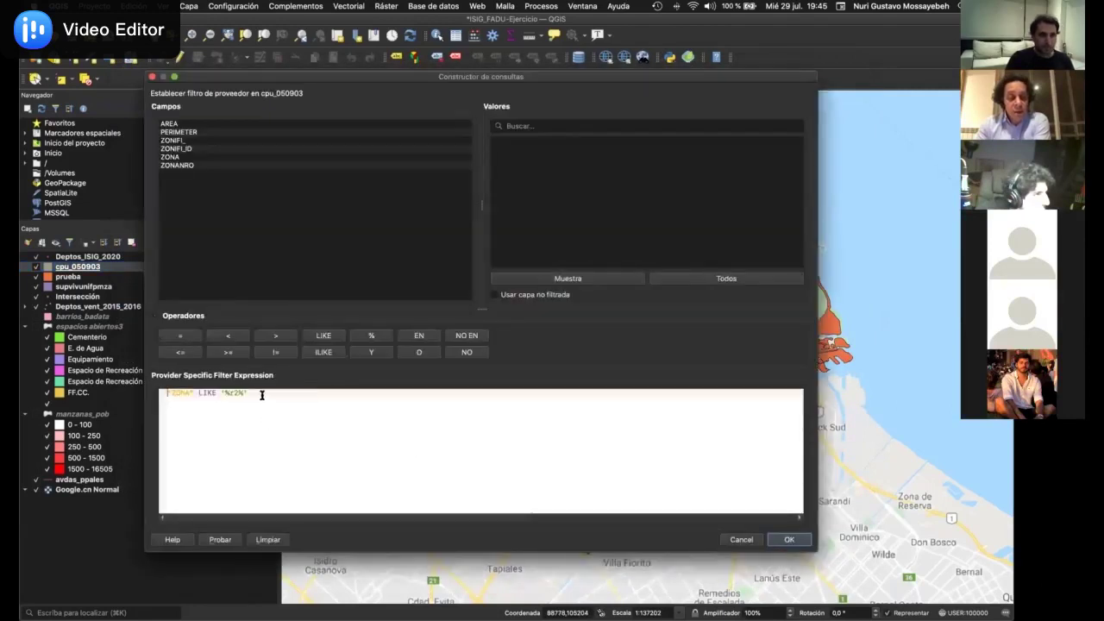
pyautogui.hotkey('ctrl', 'a')
pyautogui.press('BackSpace')
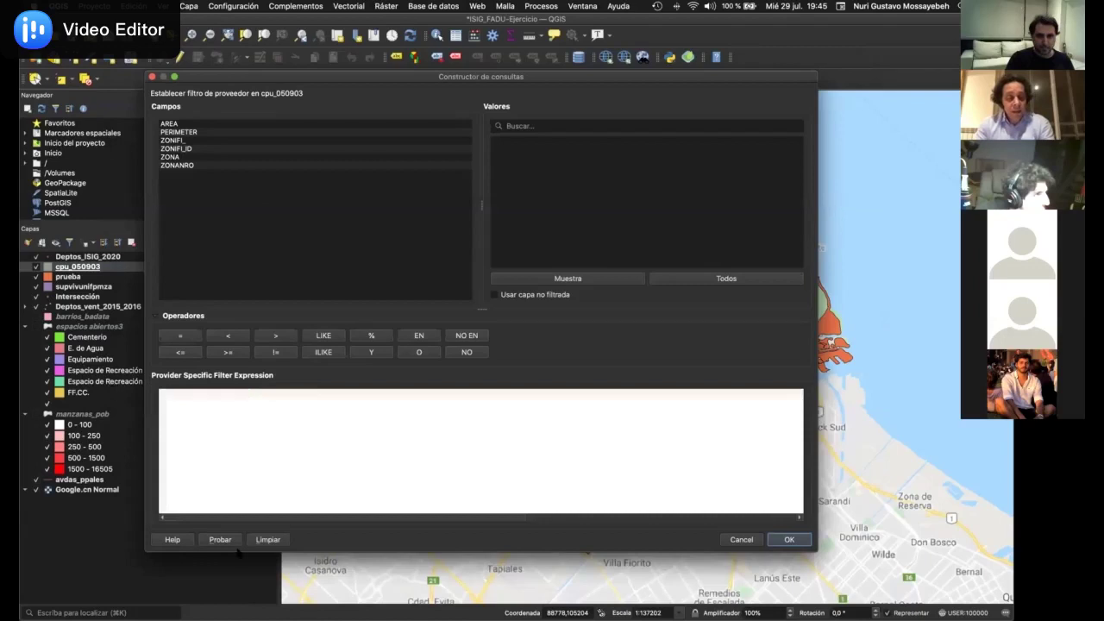
pyautogui.click(261, 539)
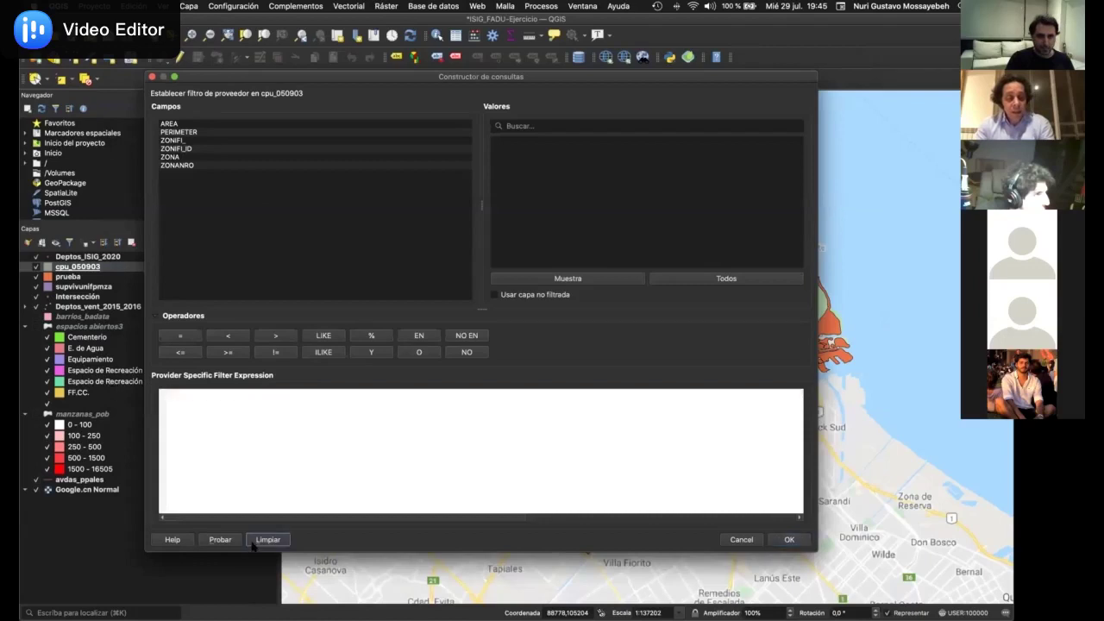
pyautogui.click(787, 539)
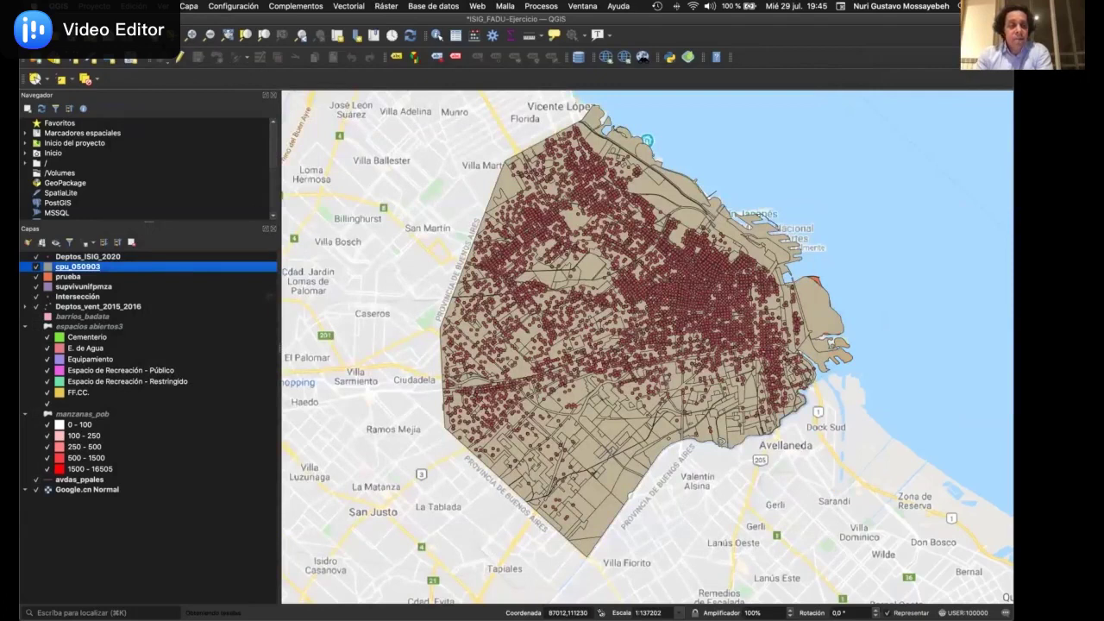
# Look through the zoning fields and records in the attribute table of cpu_050903, and close the table
pyautogui.moveTo(414, 103); pyautogui.dragTo(562, 240)
pyautogui.moveTo(632, 319); pyautogui.dragTo(897, 543)
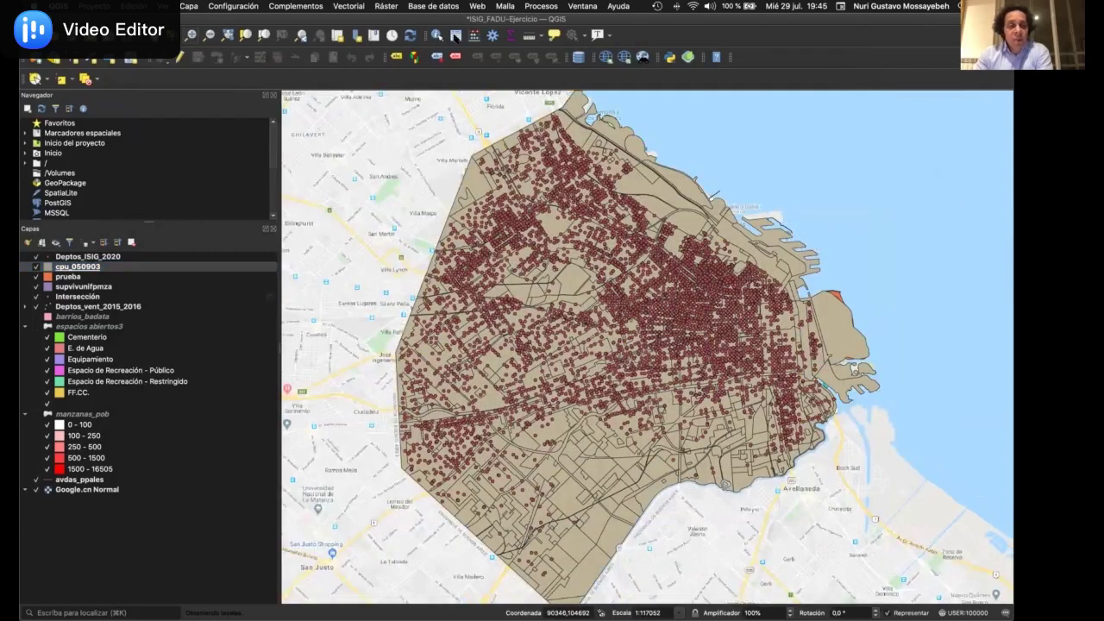
pyautogui.click(454, 36)
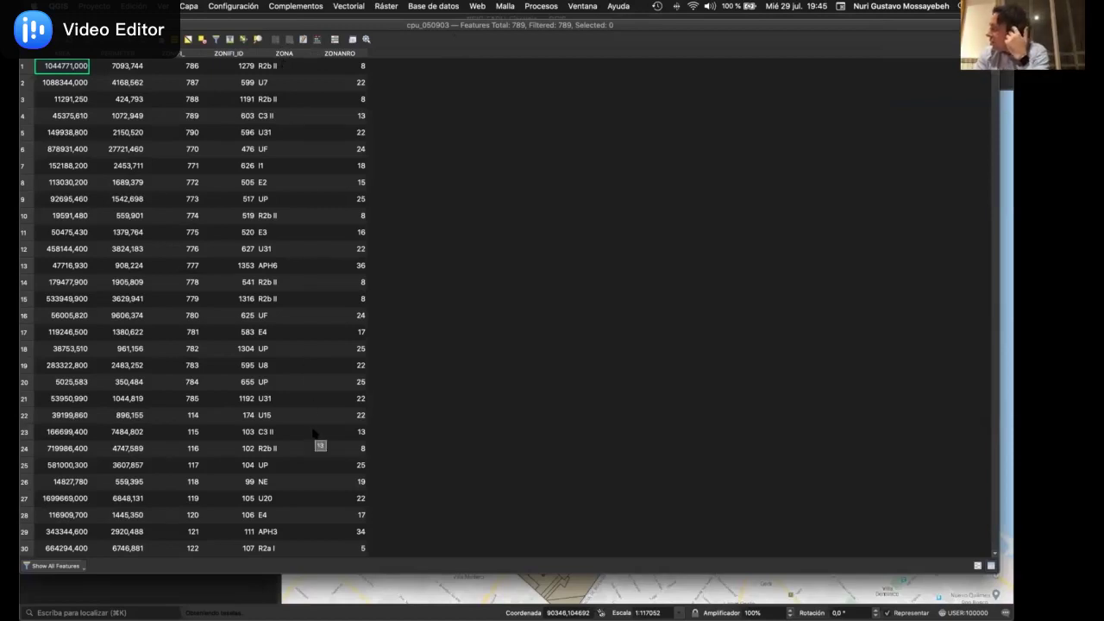
pyautogui.scroll(-15, 248, 341)
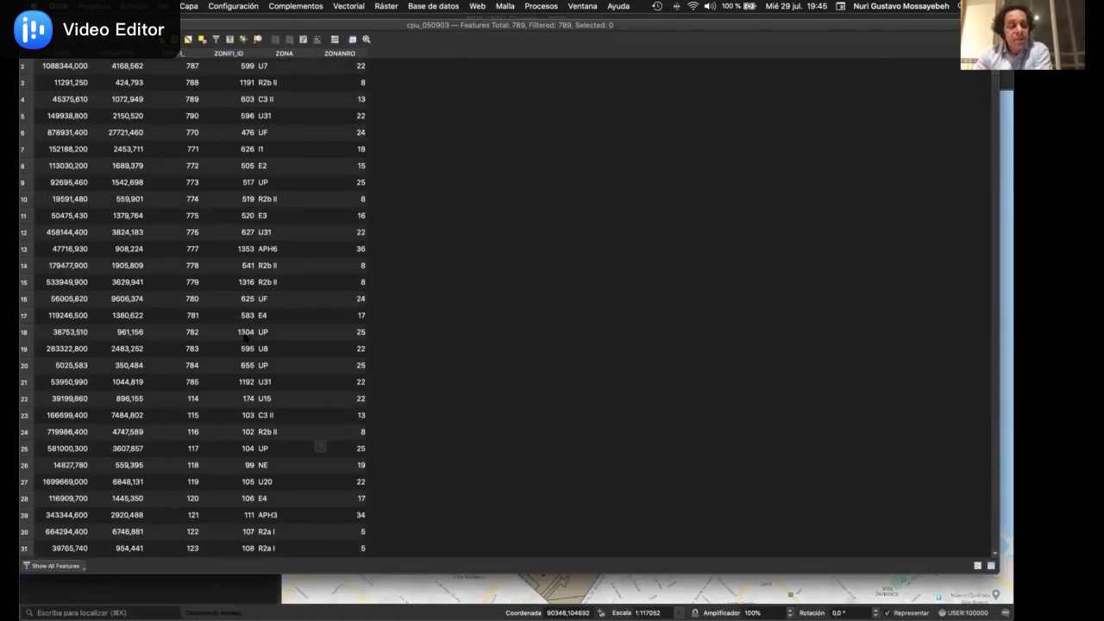
pyautogui.scroll(-13, 248, 340)
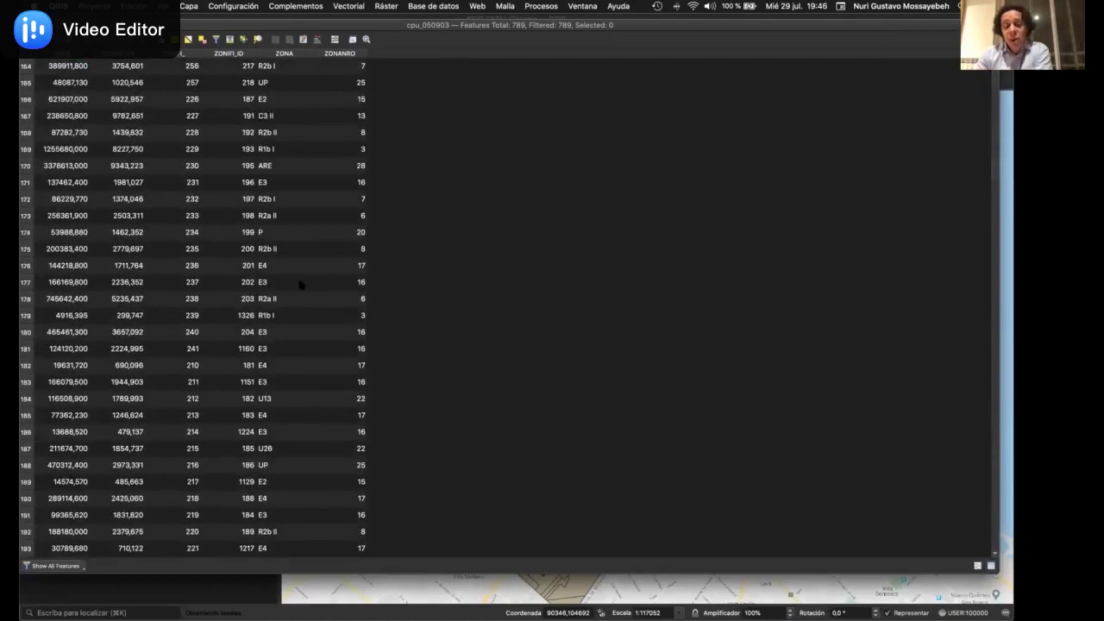
pyautogui.click(27, 25)
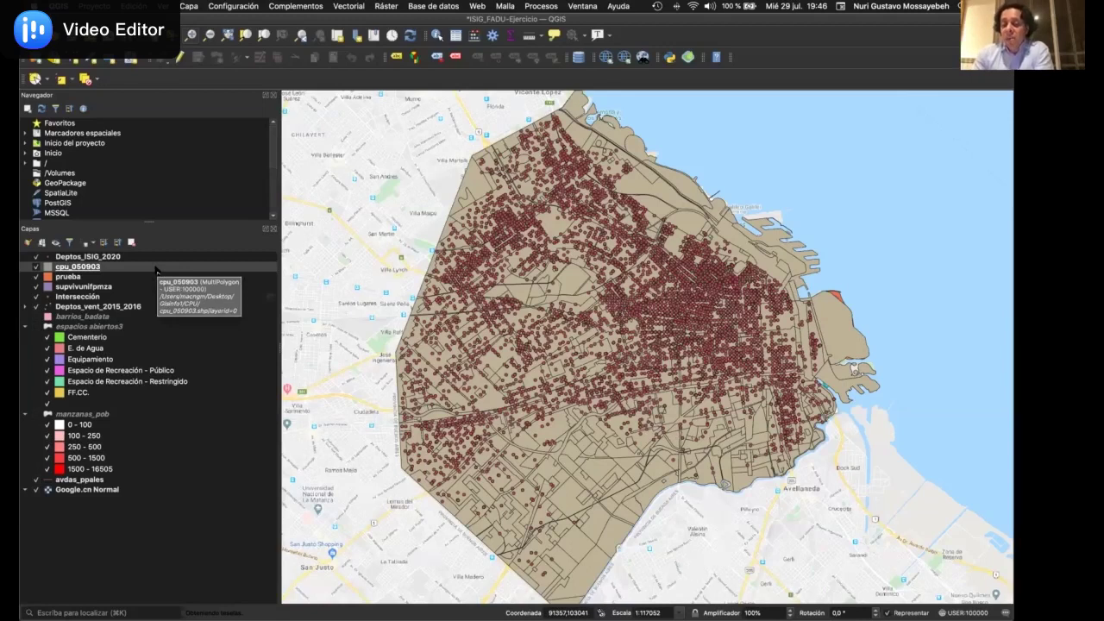
# Style cpu_050903 as Categorizado by the ZONANRO field with random colors, classify all its values and apply the symbology
pyautogui.rightClick(156, 269)
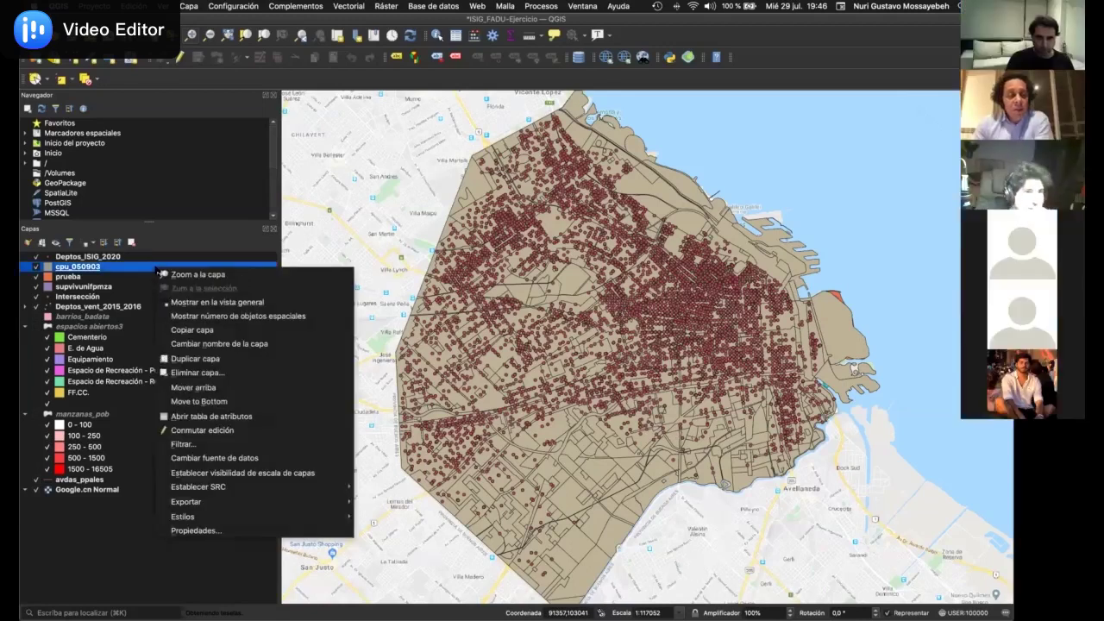
pyautogui.click(235, 528)
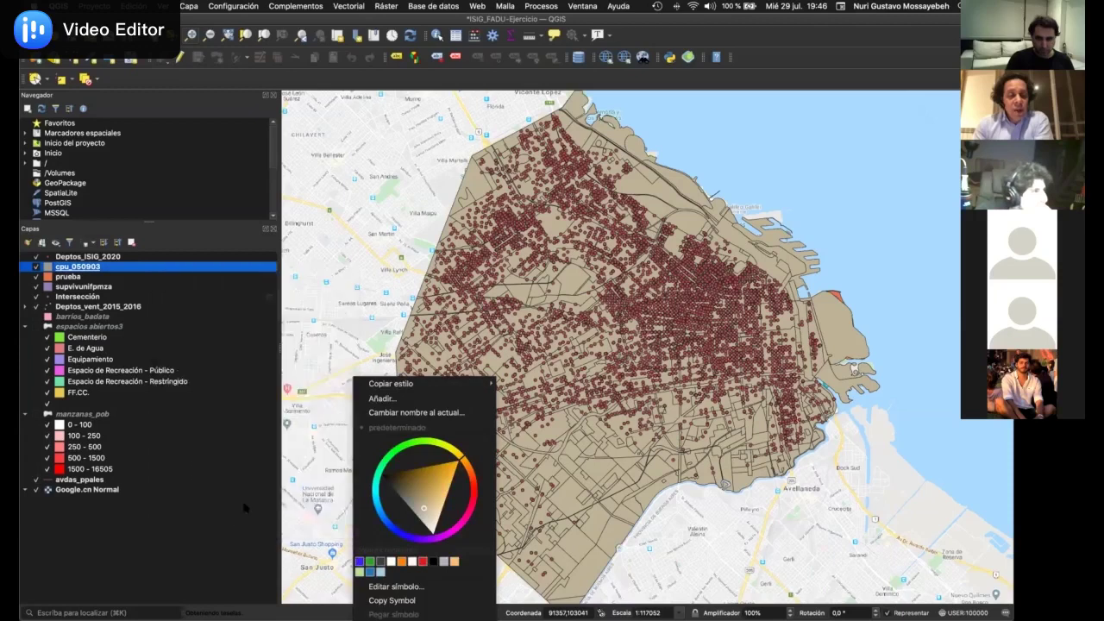
pyautogui.click(268, 93)
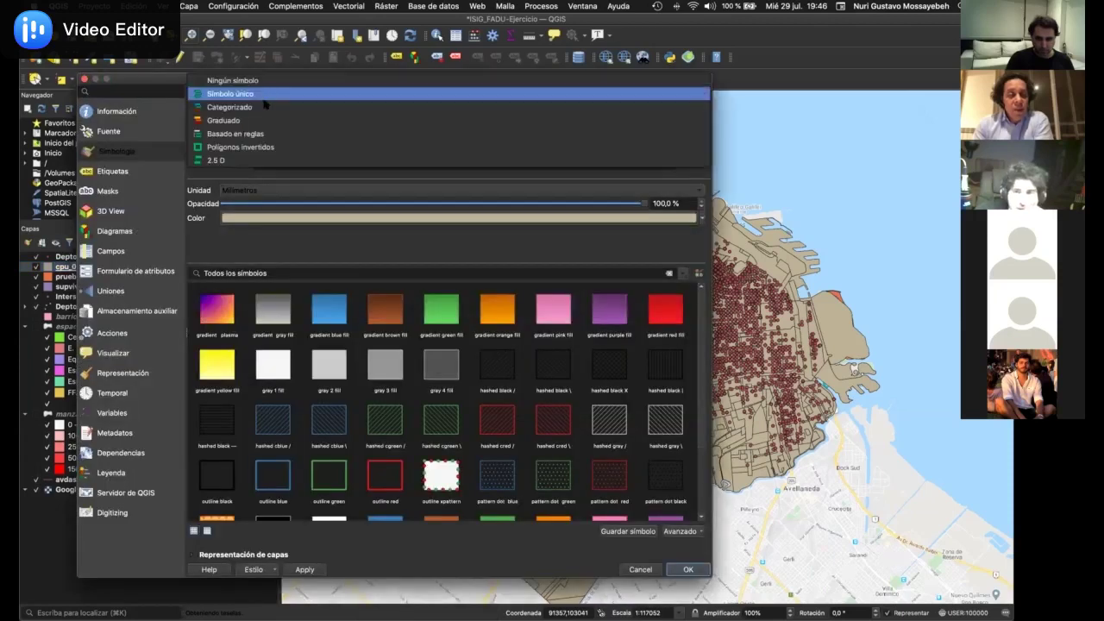
pyautogui.click(264, 106)
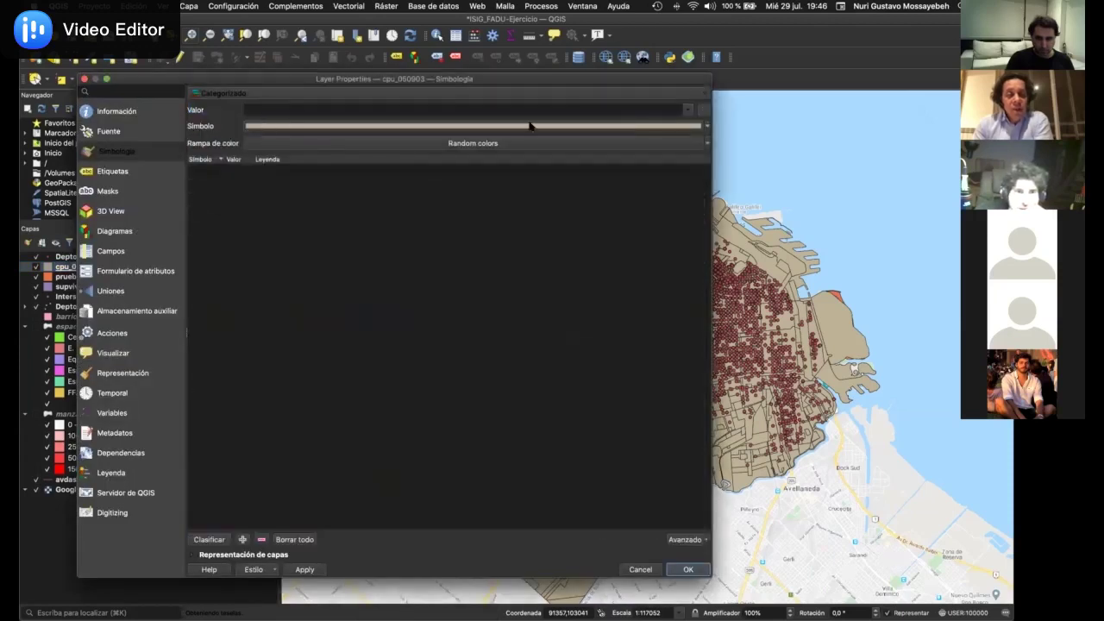
pyautogui.click(690, 110)
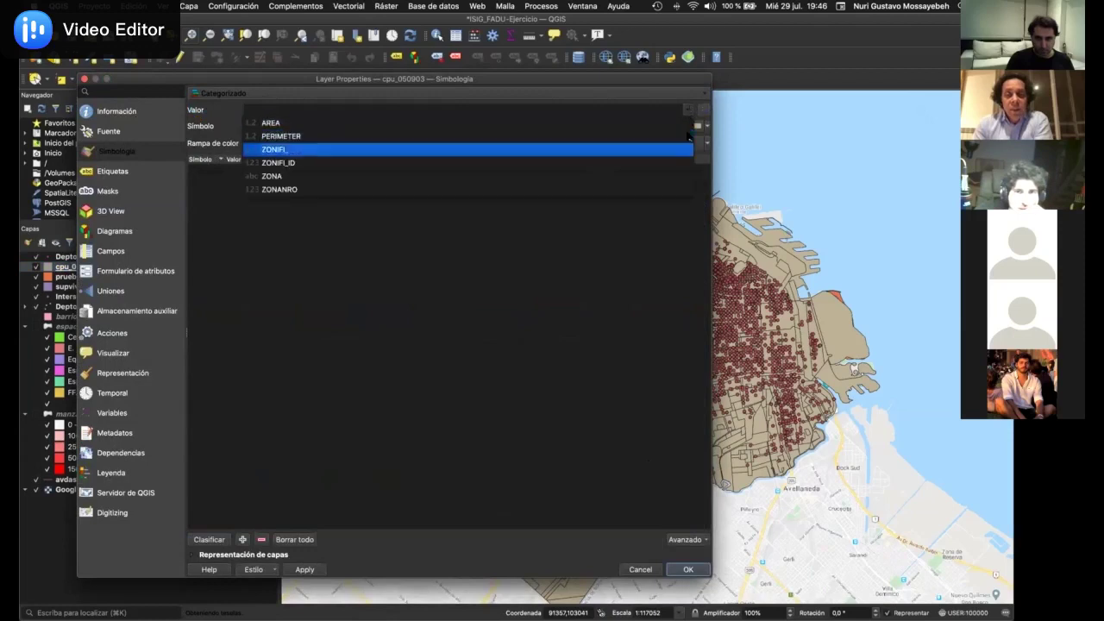
pyautogui.click(595, 190)
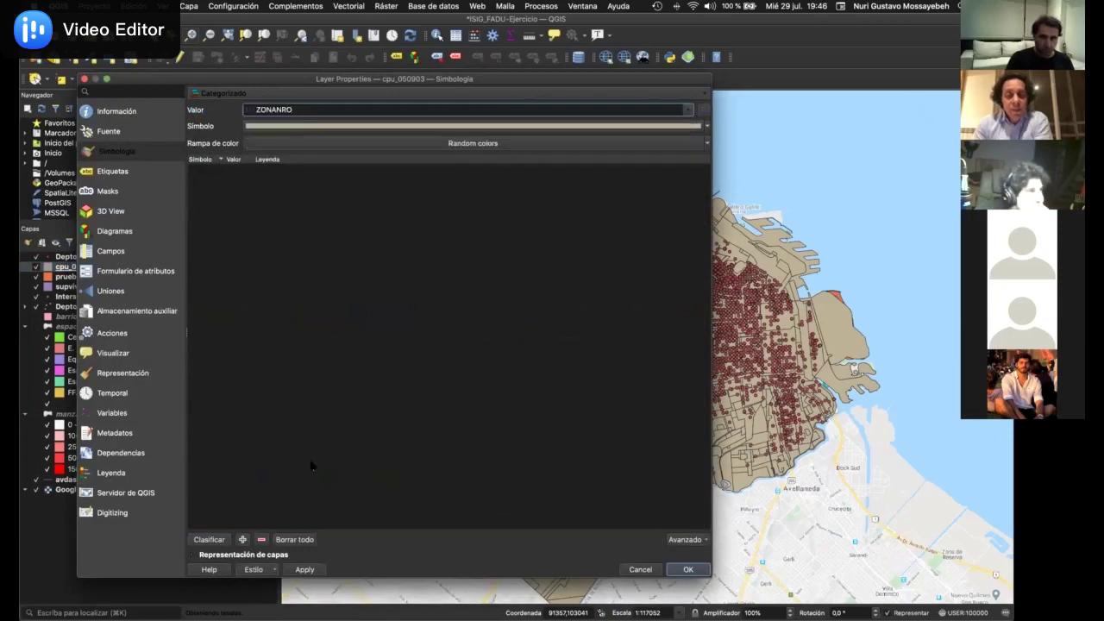
pyautogui.click(209, 539)
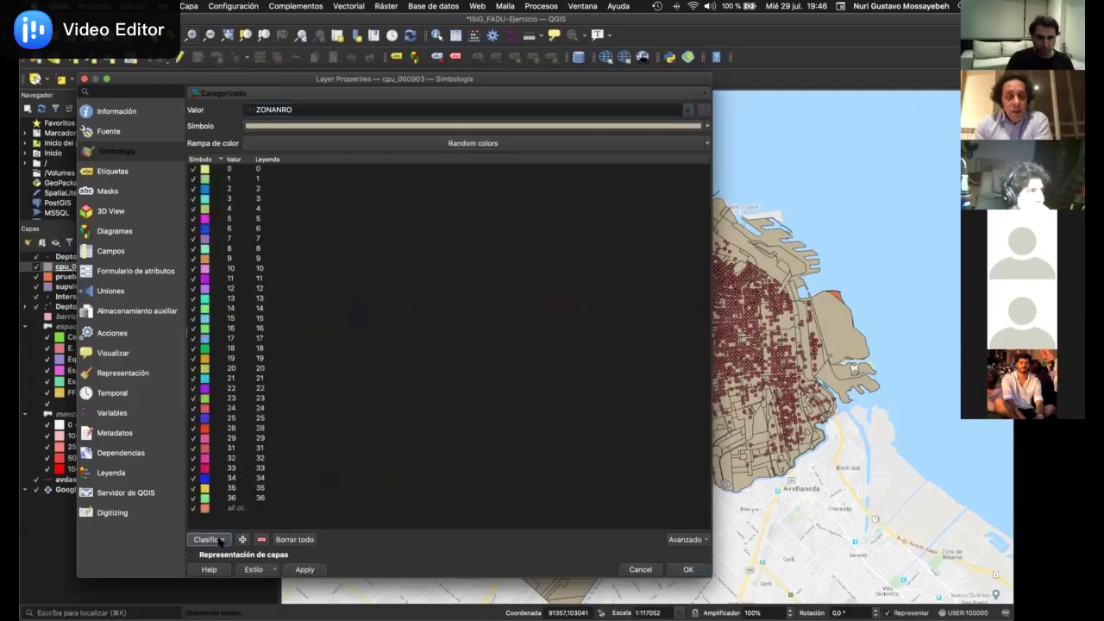
pyautogui.click(687, 568)
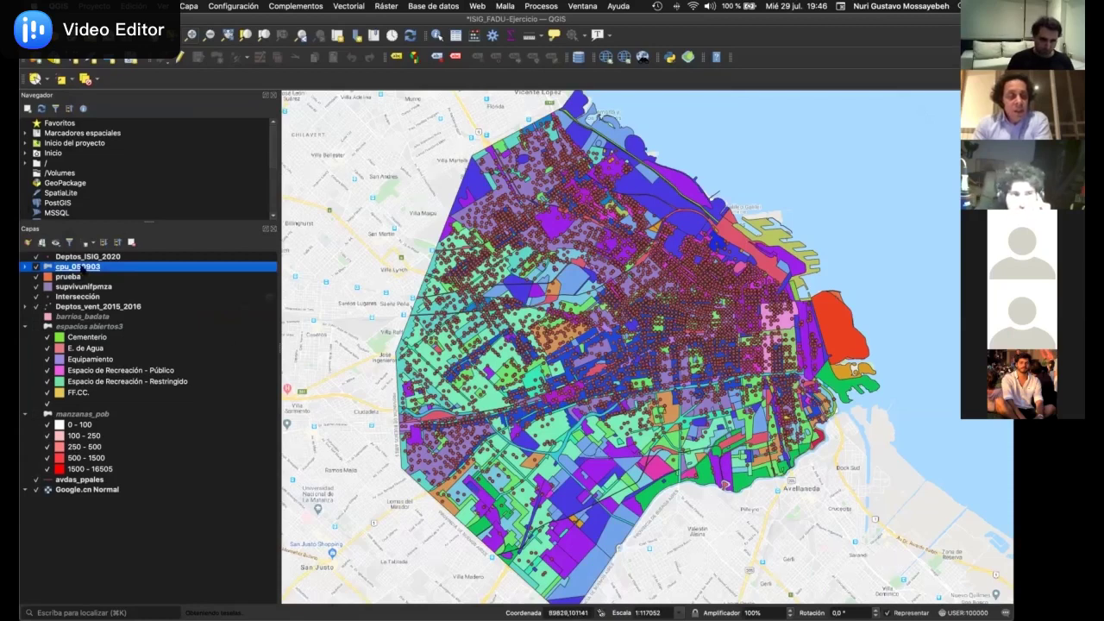
# Switch the symbology of cpu_050903 to Símbolo único in the layer properties
pyautogui.rightClick(84, 267)
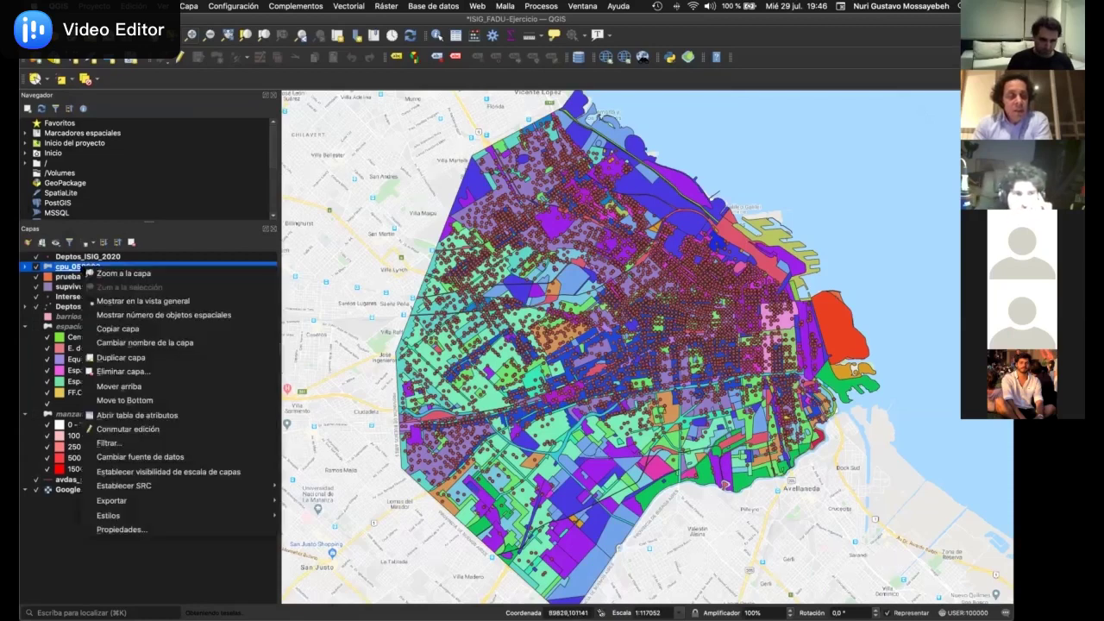
pyautogui.click(123, 530)
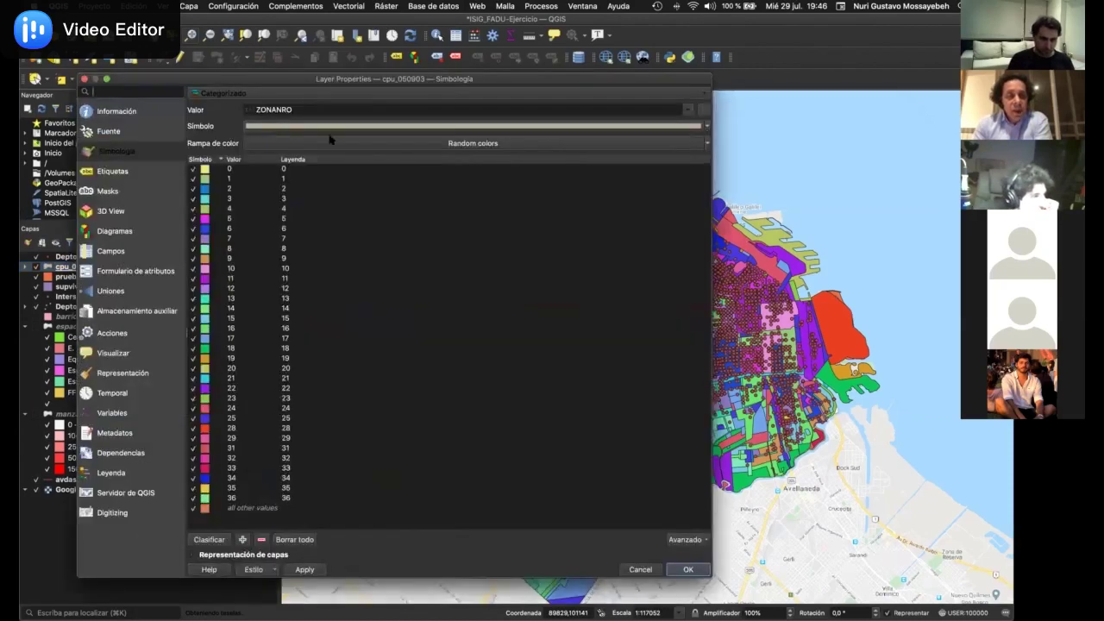
pyautogui.click(343, 93)
pyautogui.click(341, 82)
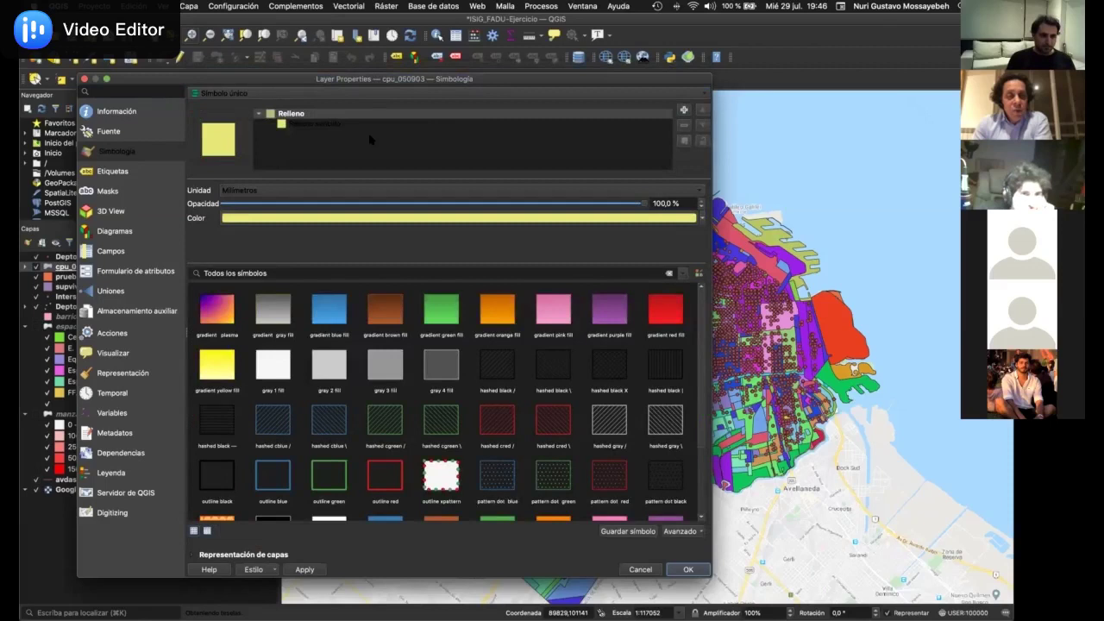
# Apply the single-symbol fill style to the cpu_050903 layer and open its filter query builder
pyautogui.click(688, 569)
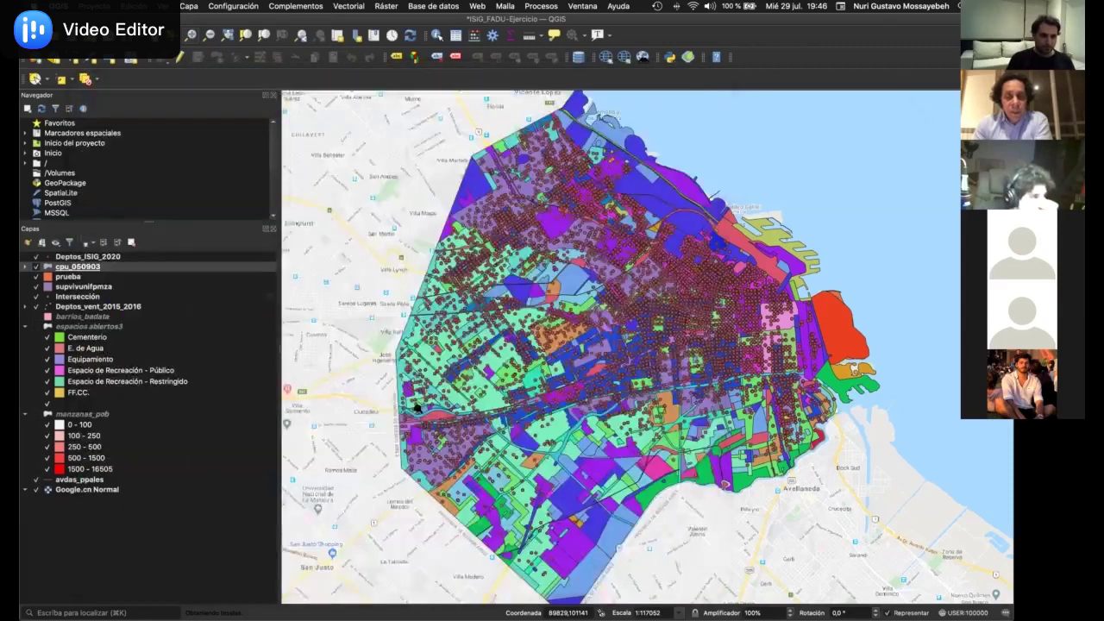
pyautogui.rightClick(88, 268)
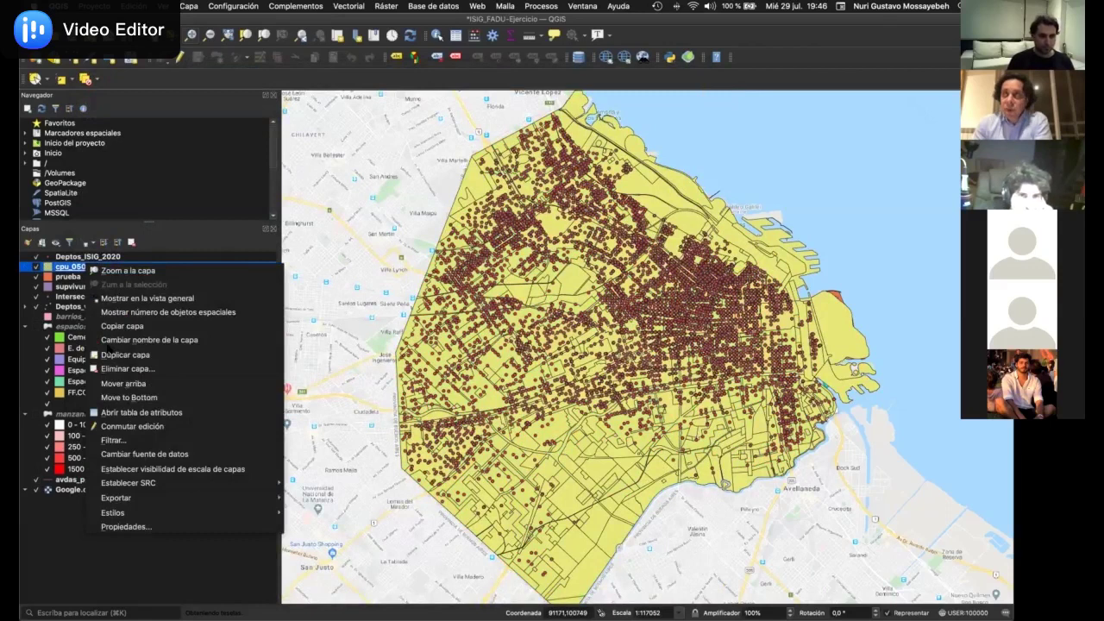
pyautogui.click(125, 439)
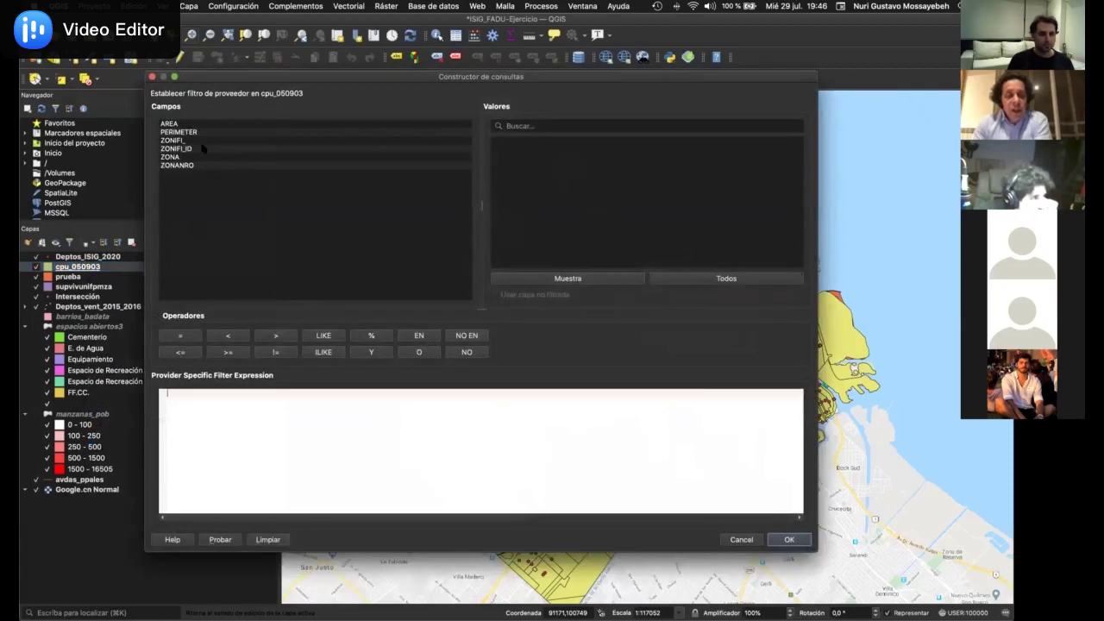
pyautogui.doubleClick(198, 166)
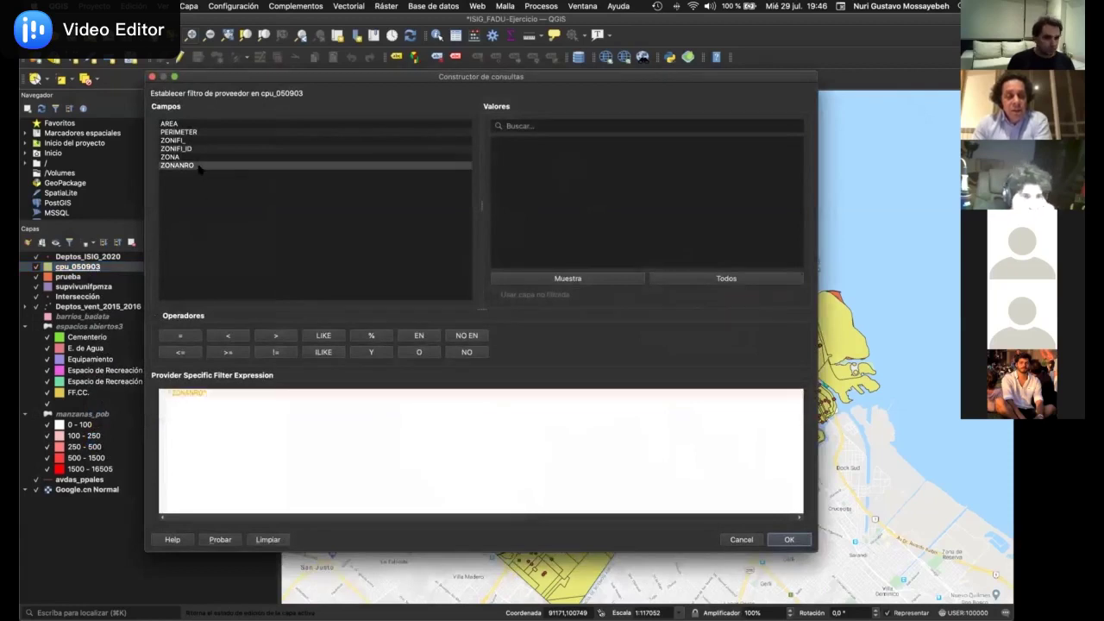
pyautogui.click(622, 279)
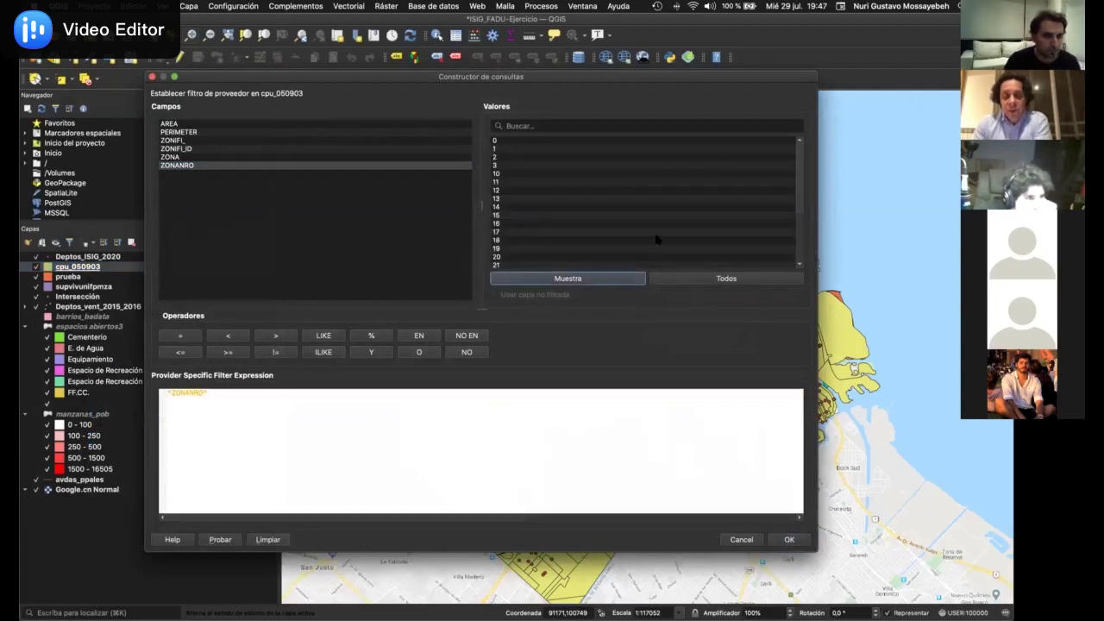
pyautogui.click(203, 159)
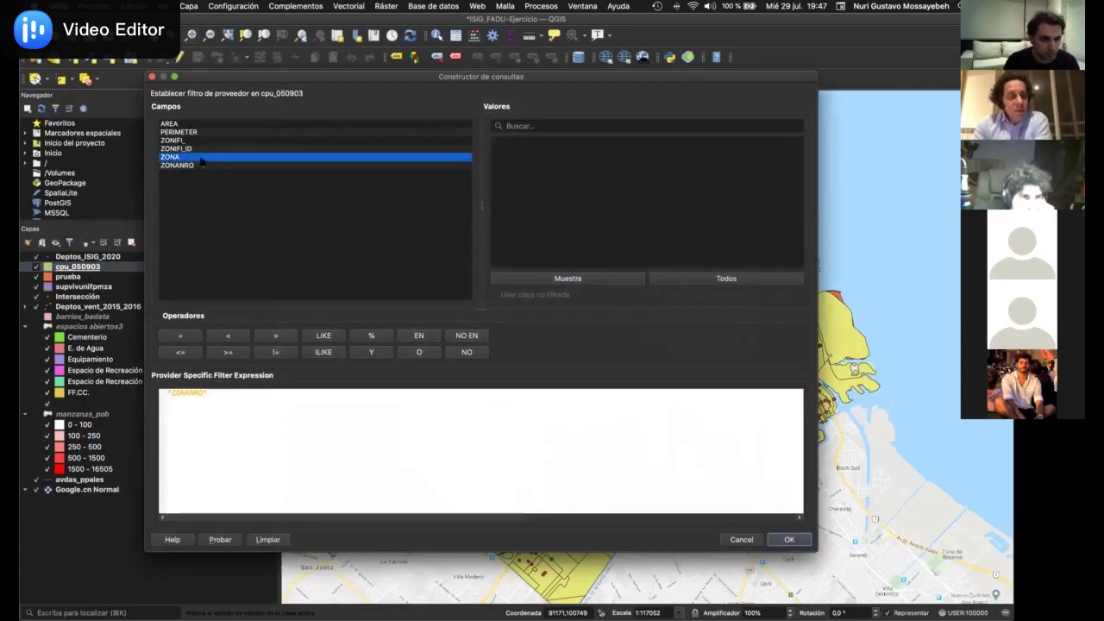
pyautogui.click(221, 388)
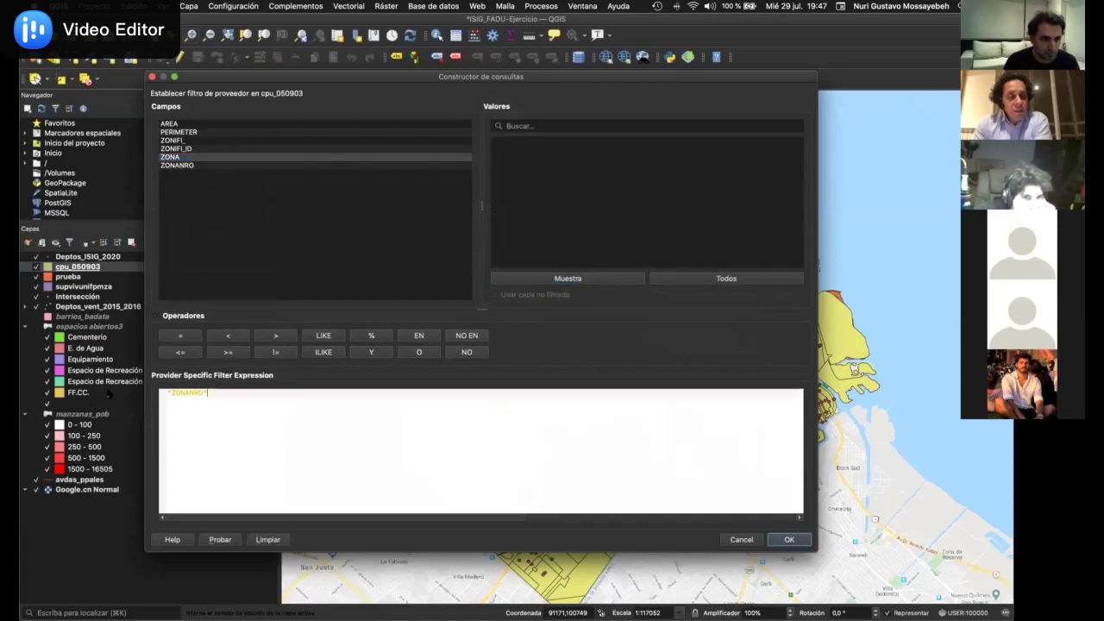
pyautogui.press('super+a')
pyautogui.press('BackSpace')
# Examine the sample values of the ZONA field in the query builder, and clear the filter expression
pyautogui.click(187, 158)
pyautogui.doubleClick(187, 158)
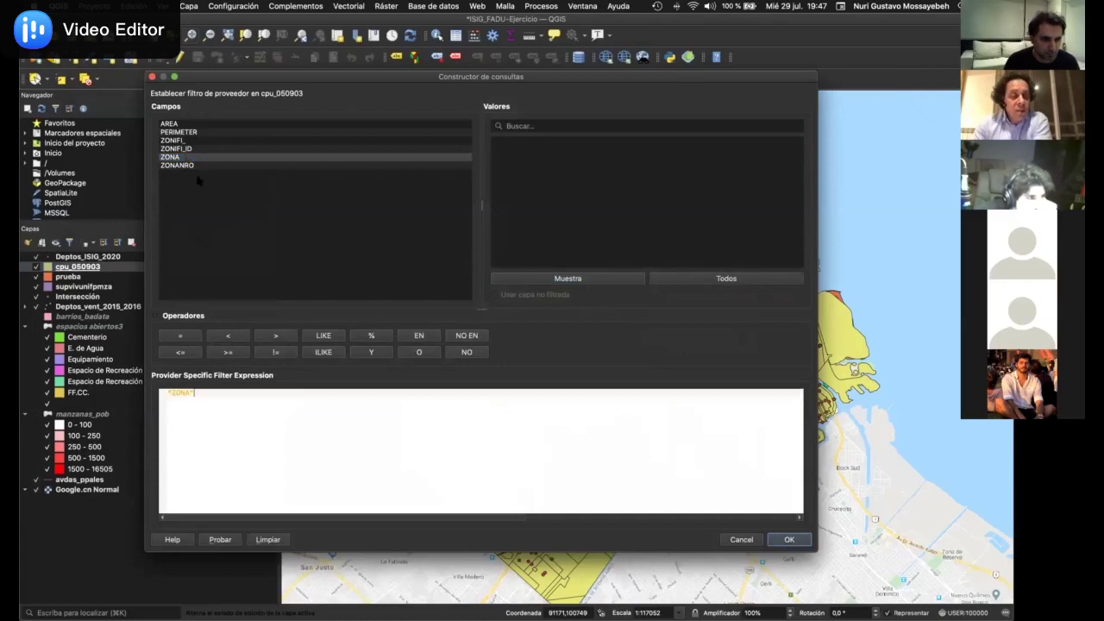
pyautogui.click(580, 279)
pyautogui.moveTo(795, 171); pyautogui.dragTo(800, 263)
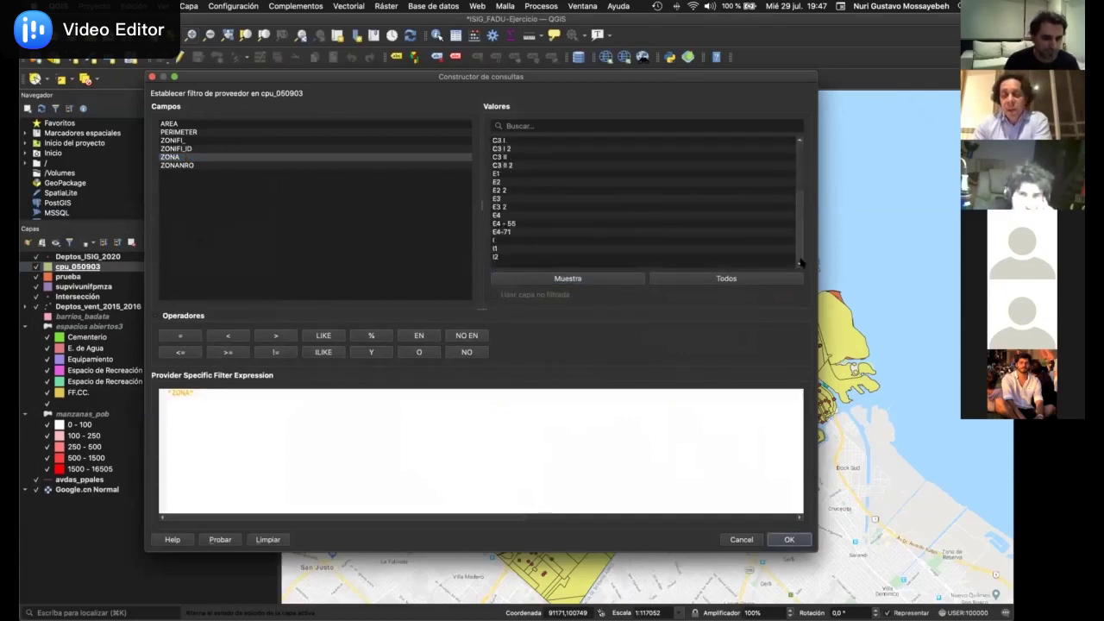
pyautogui.scroll(5, 532, 168)
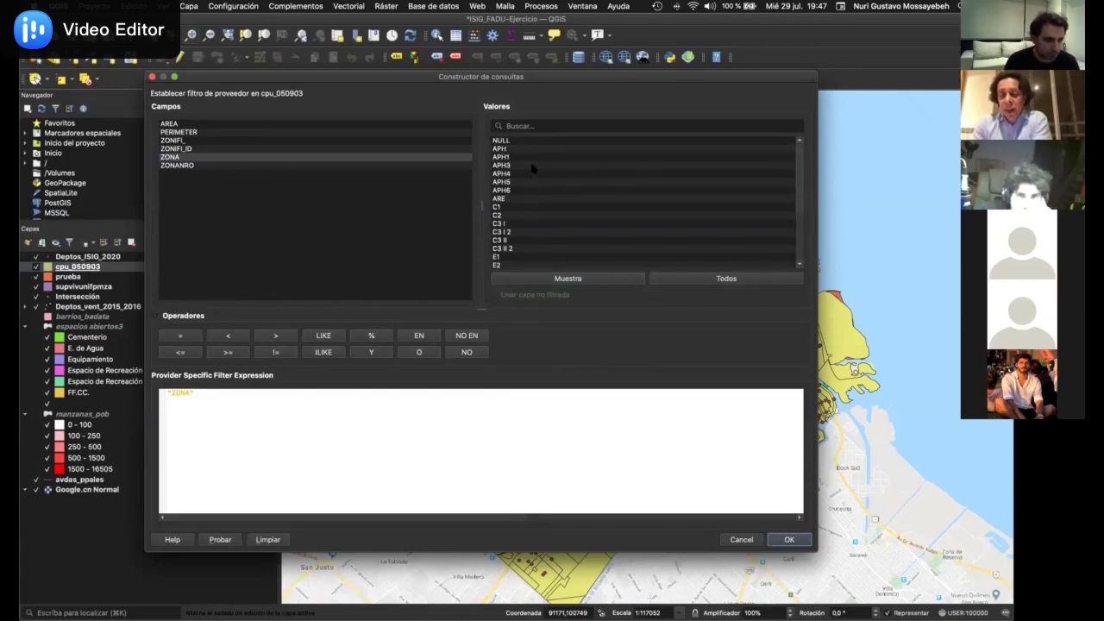
pyautogui.scroll(-5, 532, 168)
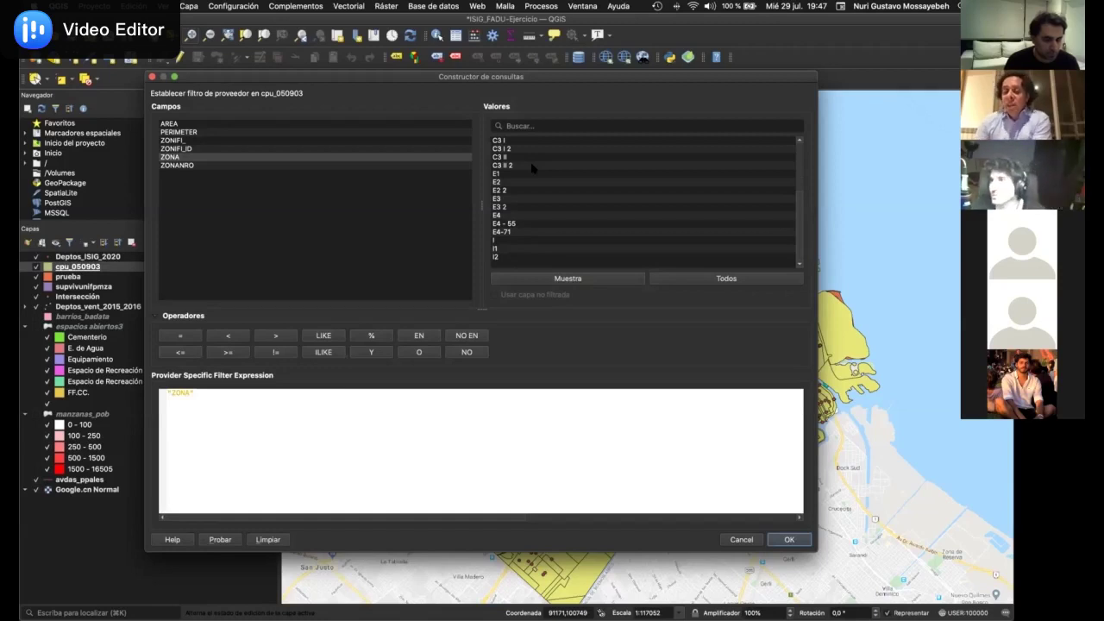
pyautogui.scroll(5, 533, 168)
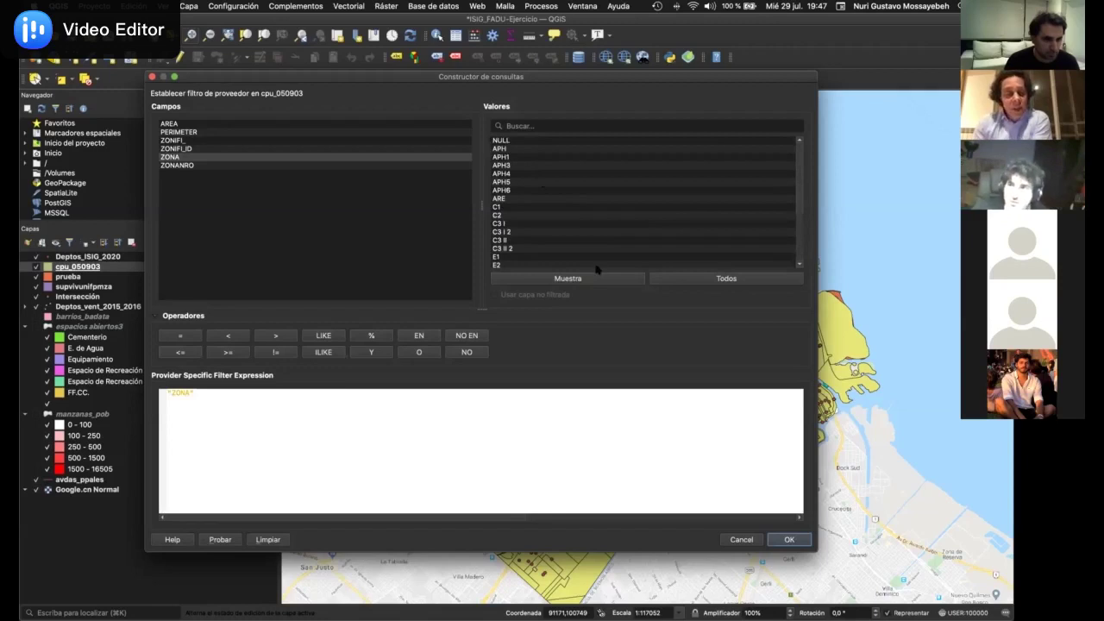
pyautogui.click(267, 539)
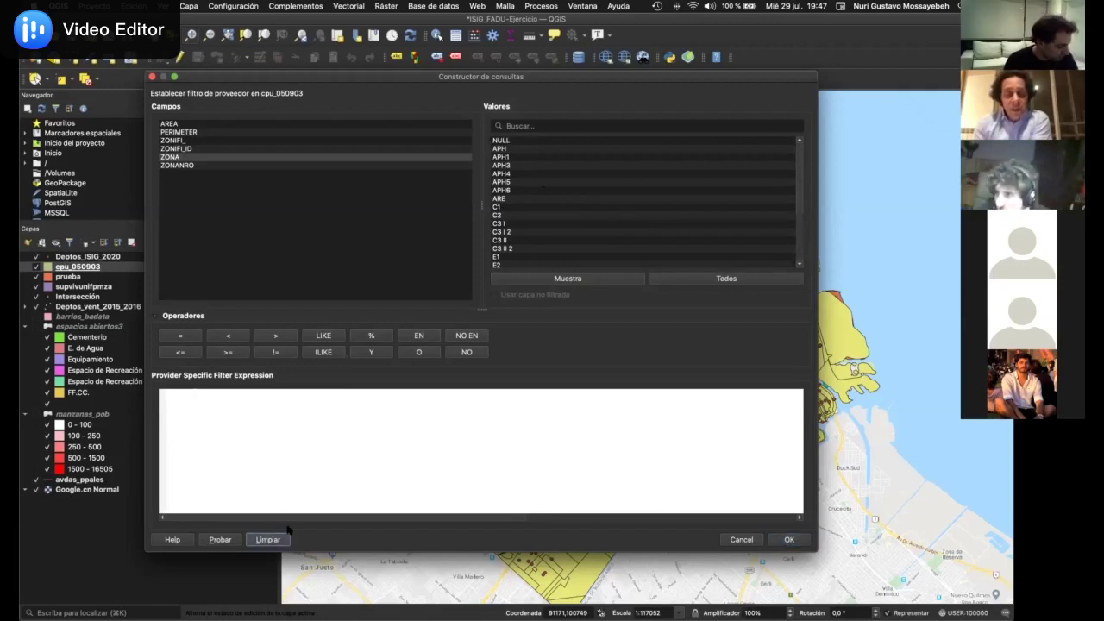
# List all ZONA values and filter the cpu_050903 layer with the expression "ZONA" LIKE '%R2%'
pyautogui.click(689, 273)
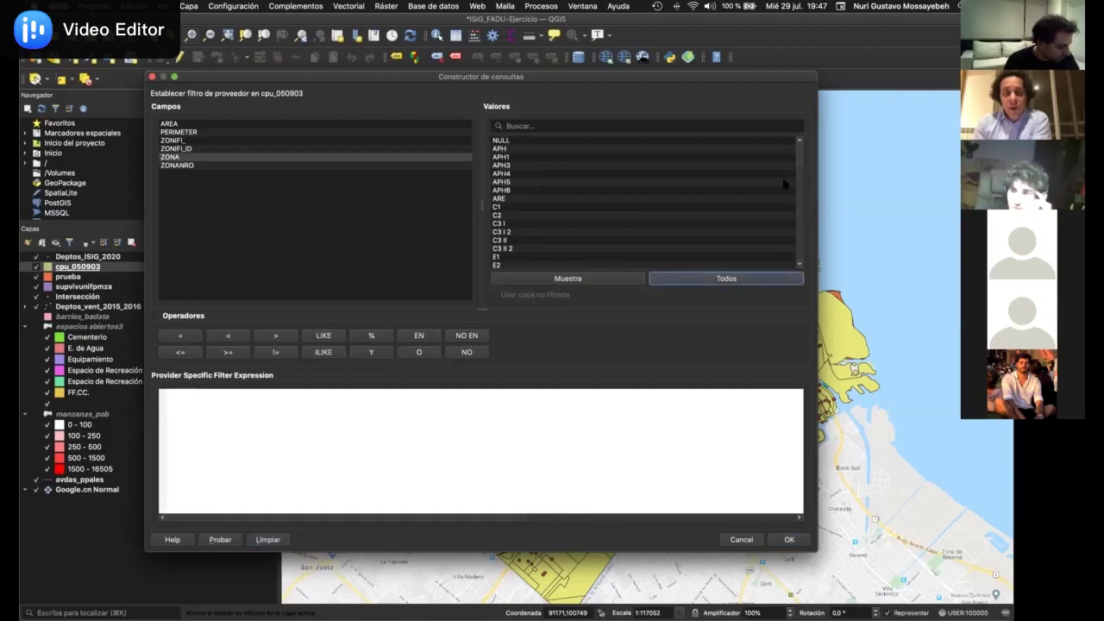
pyautogui.scroll(-4, 801, 176)
pyautogui.scroll(-3, 804, 181)
pyautogui.scroll(-2, 801, 198)
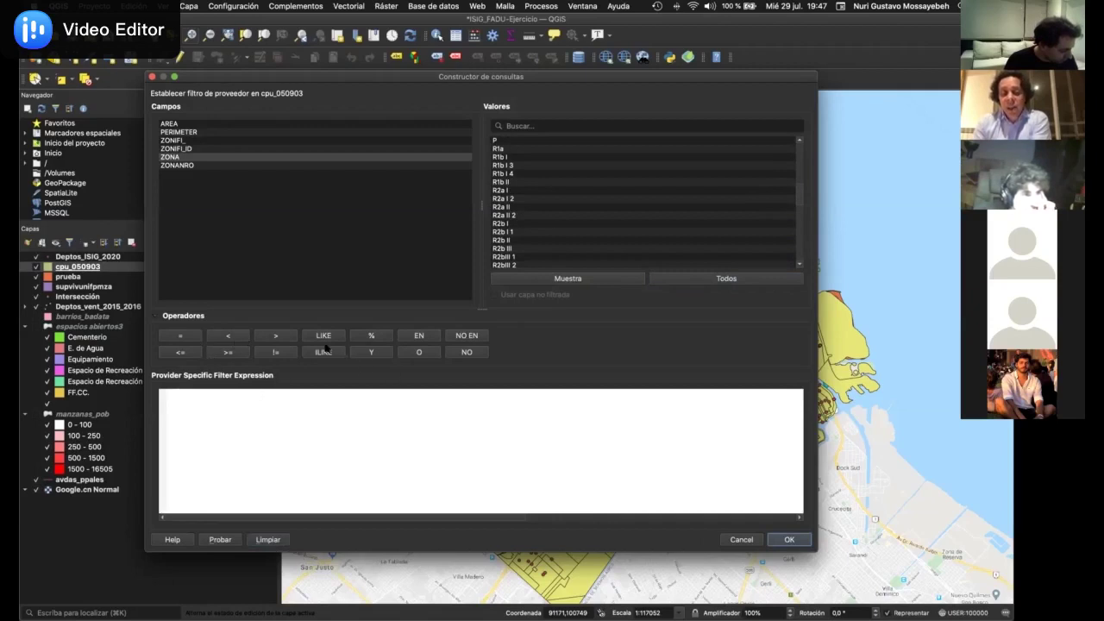
pyautogui.doubleClick(207, 159)
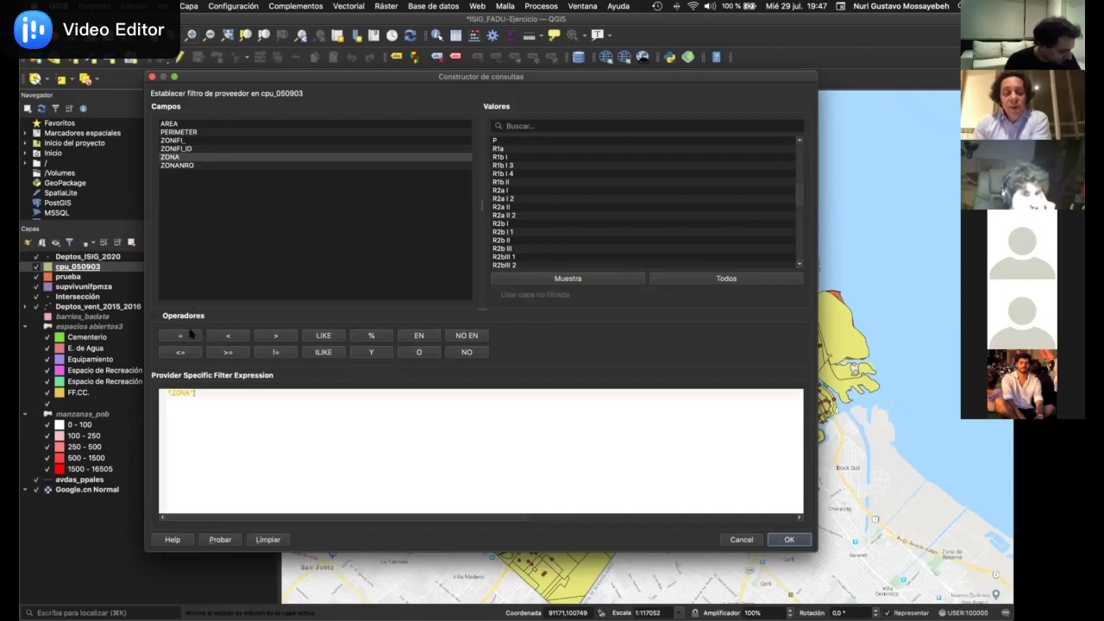
pyautogui.click(335, 336)
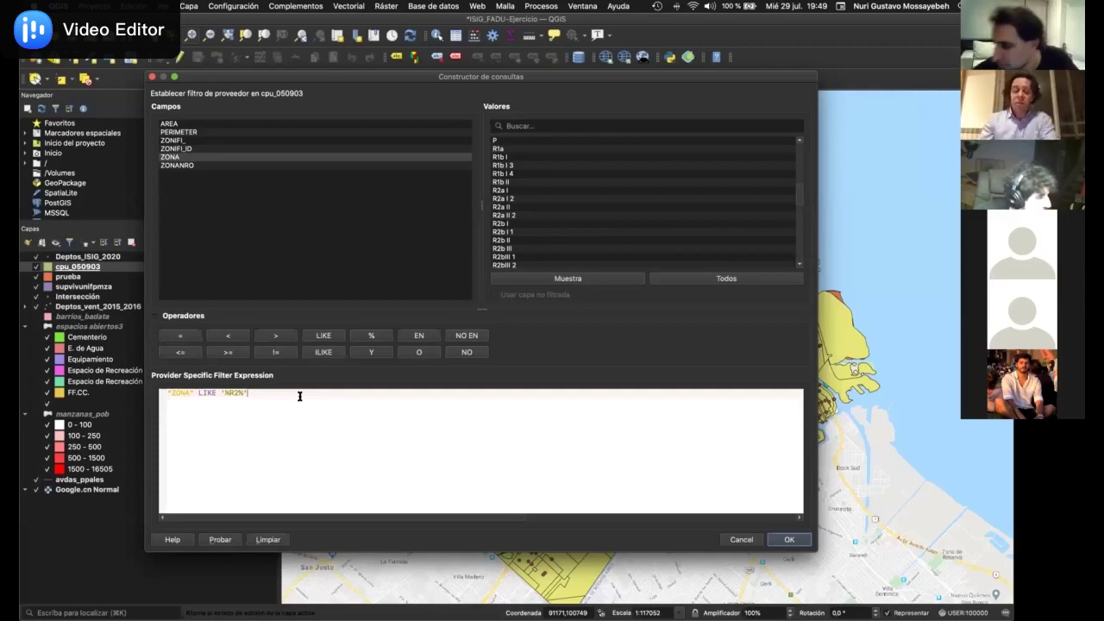
pyautogui.click(789, 540)
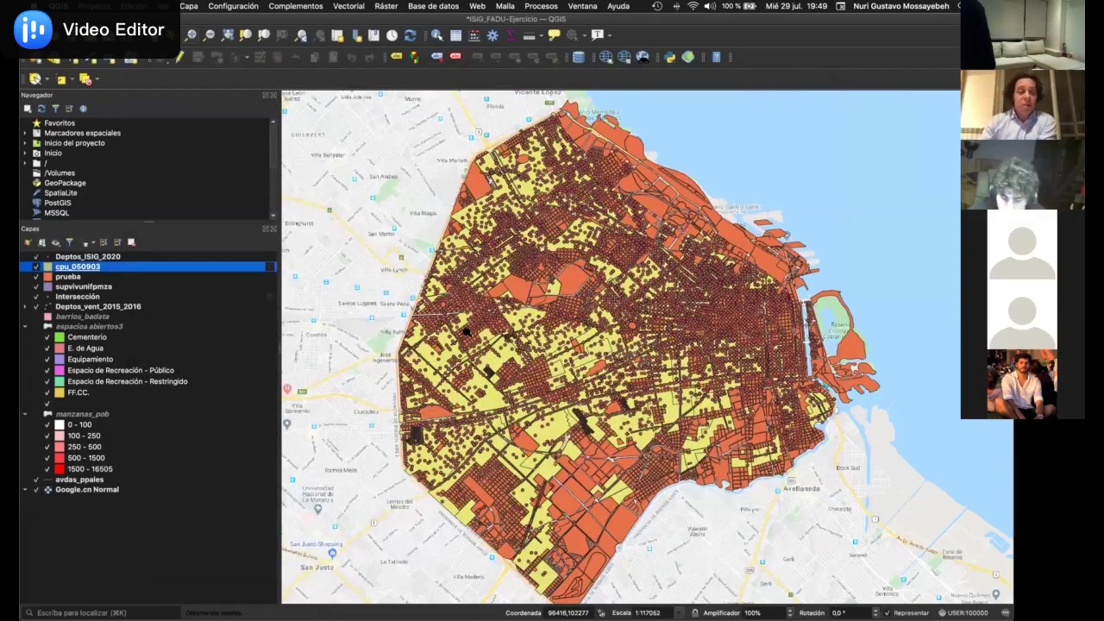
# Review the ZONA column throughout the attribute table of the filtered cpu_050903 layer
pyautogui.click(457, 37)
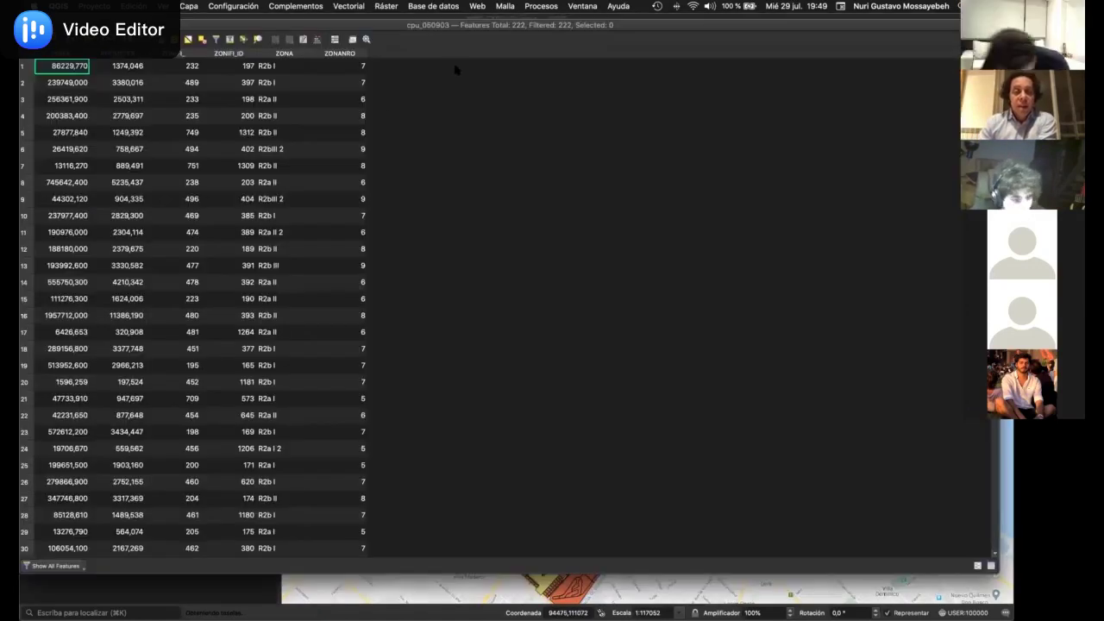
pyautogui.scroll(-20, 331, 138)
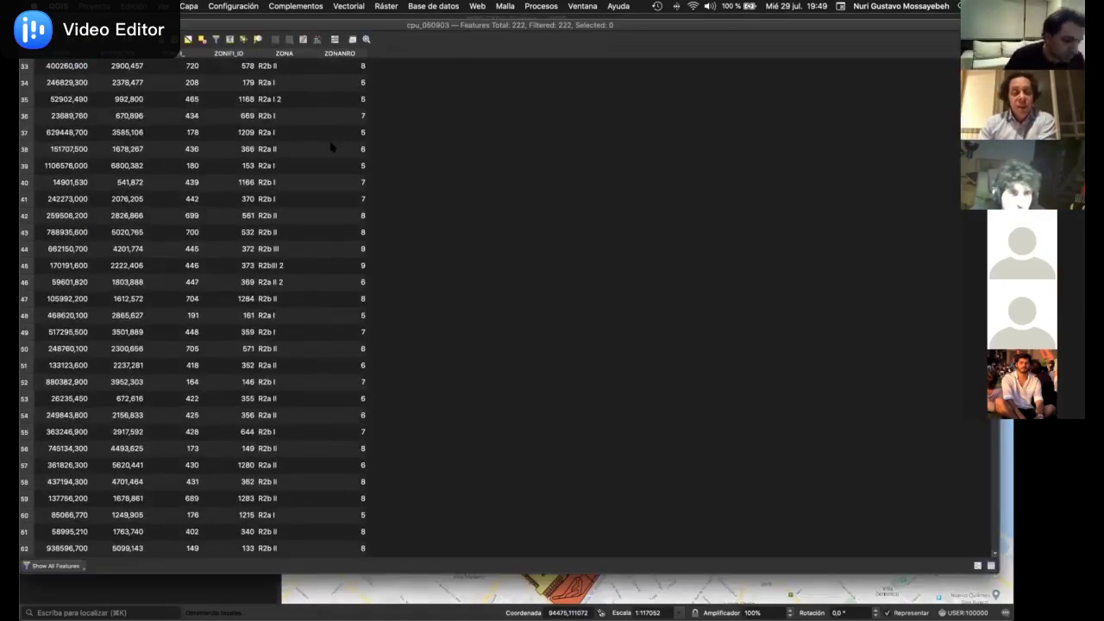
pyautogui.scroll(-7, 334, 149)
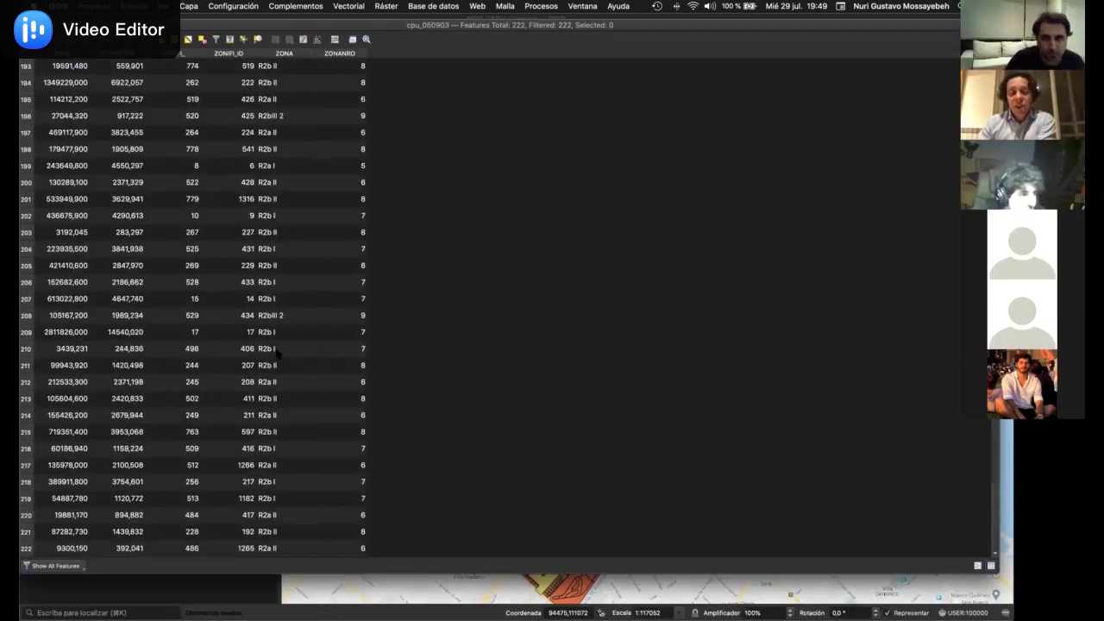
pyautogui.scroll(20, 277, 351)
pyautogui.scroll(20, 276, 351)
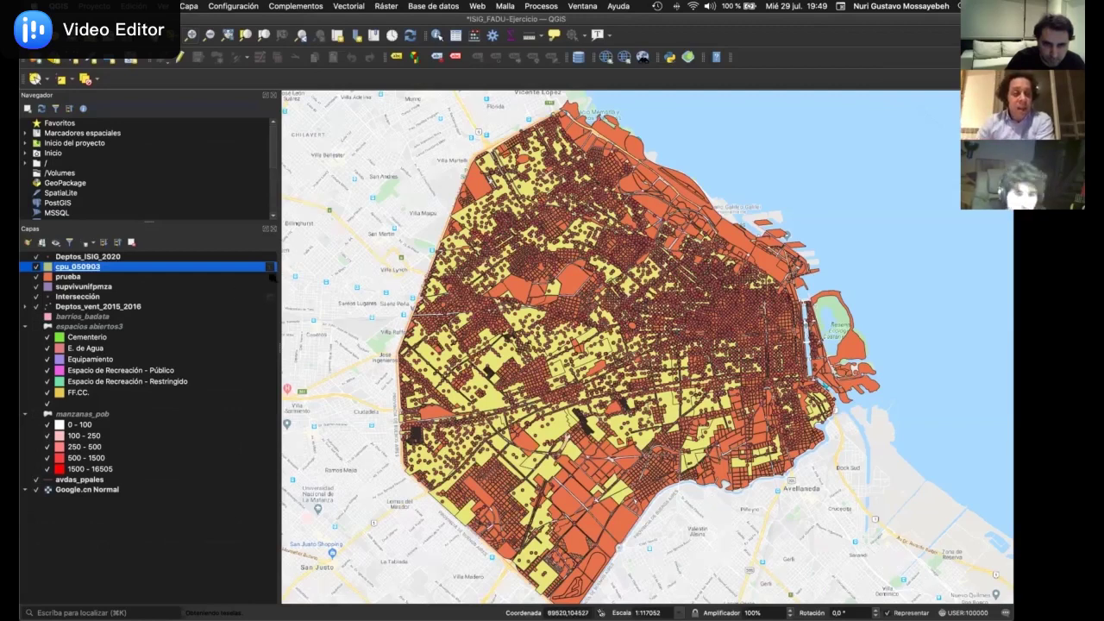
# List all remaining ZONA values and change the cpu_050903 filter expression to "ZONA" LIKE '%R2a%'
pyautogui.click(273, 268)
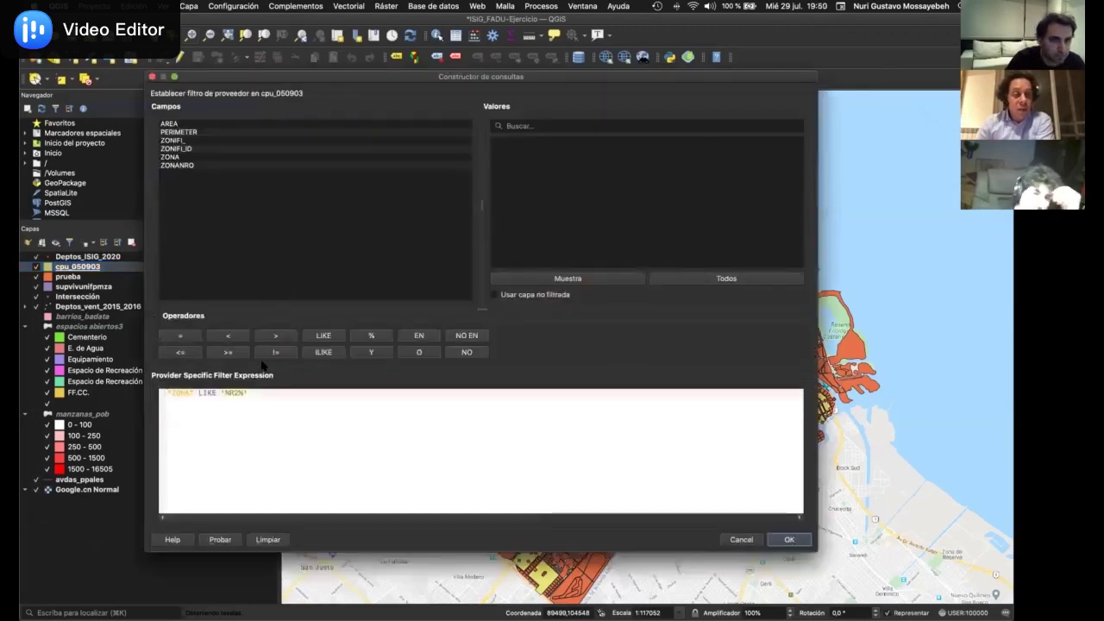
pyautogui.click(724, 277)
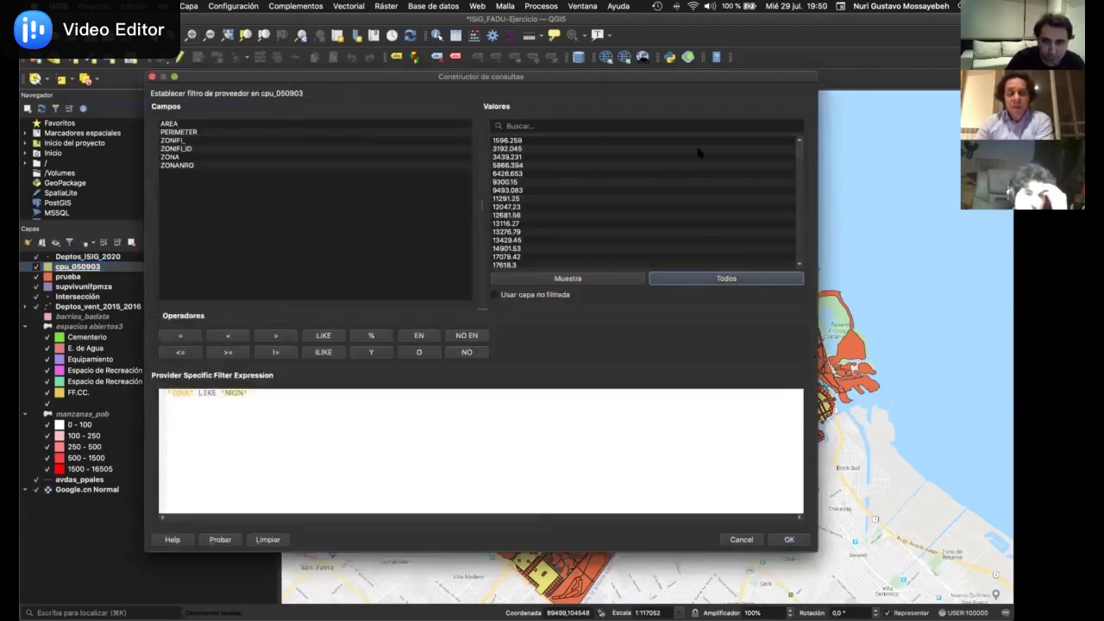
pyautogui.click(186, 157)
pyautogui.click(750, 278)
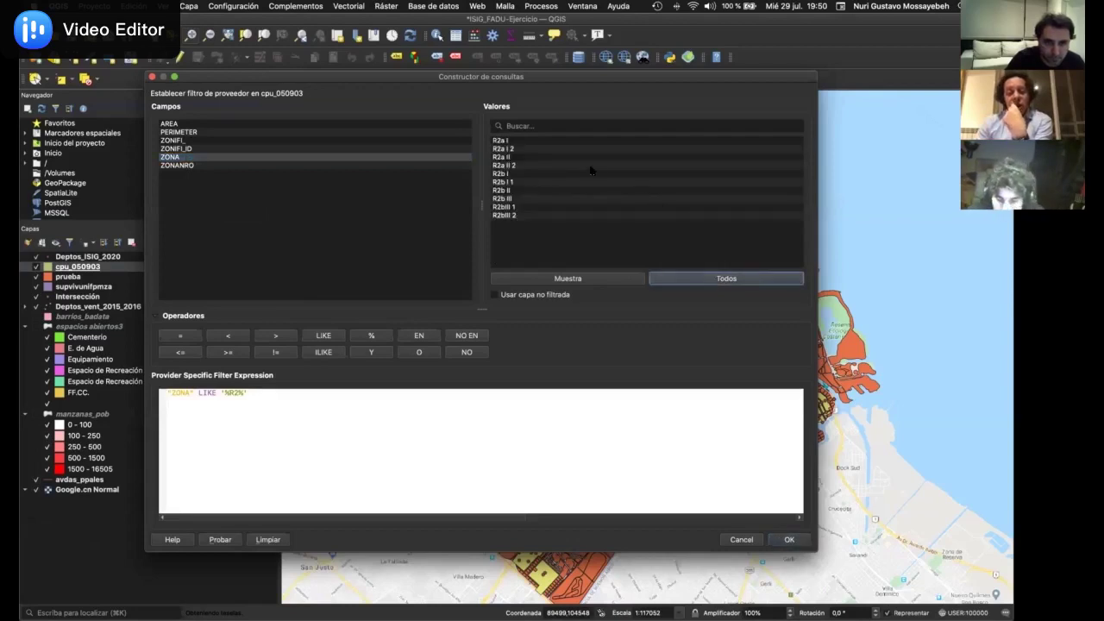
pyautogui.click(237, 392)
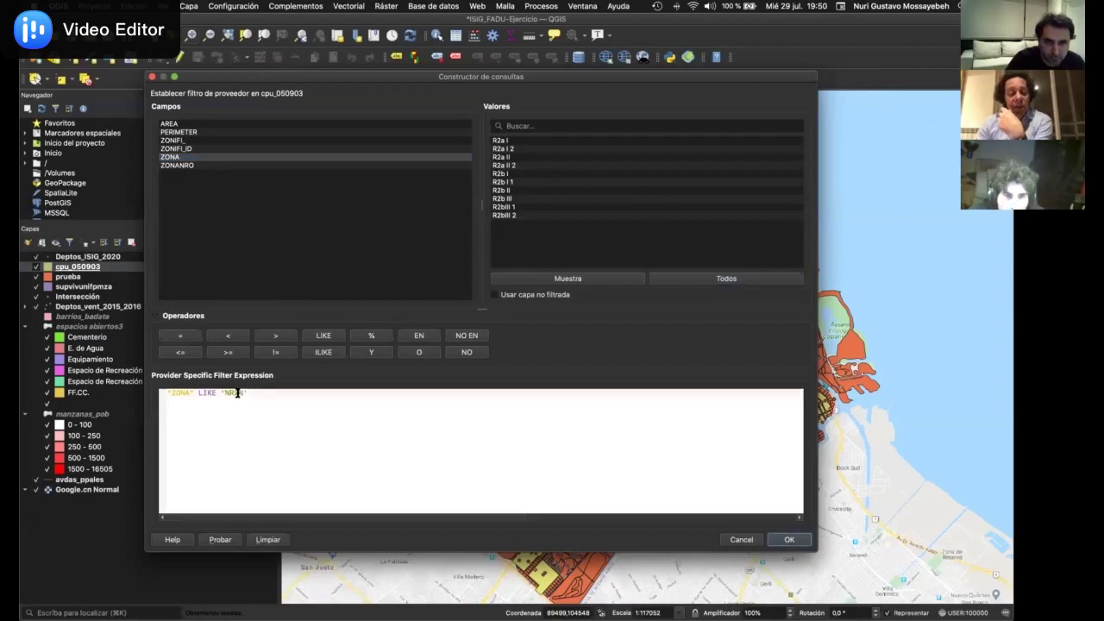
pyautogui.write('a')
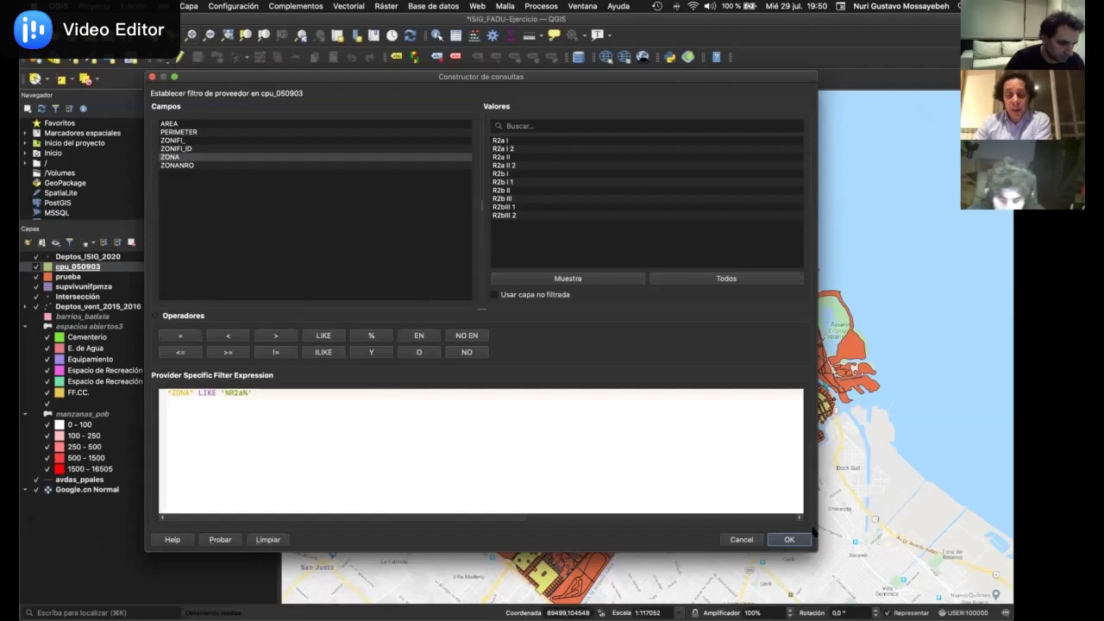
pyautogui.click(788, 539)
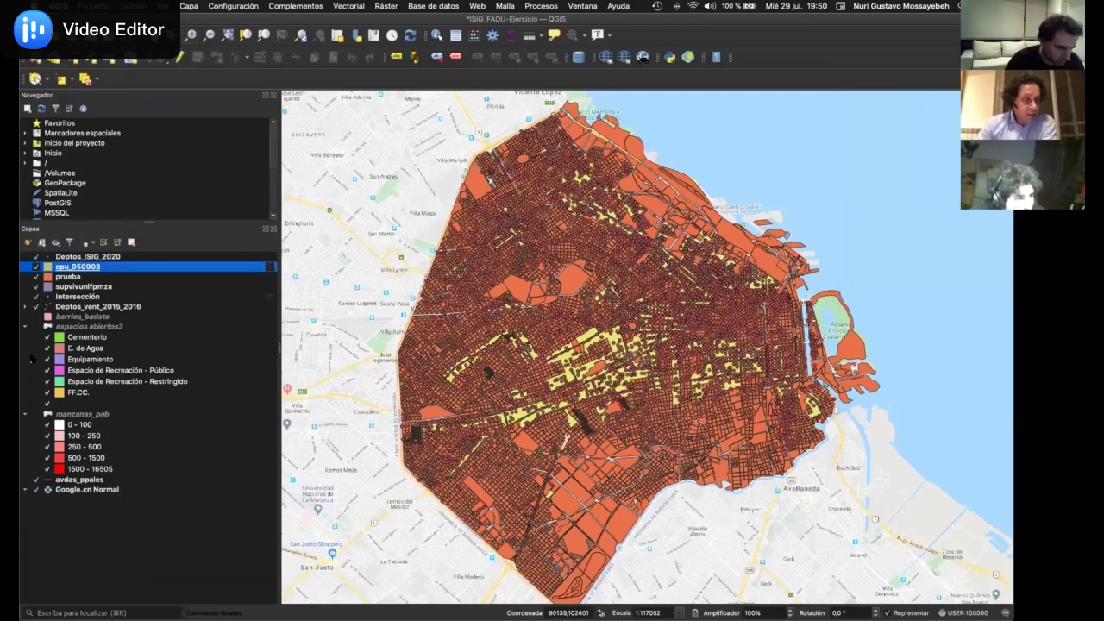
# Hide the prueba and supvivunifpmza layers and show the manzanas_pob layer on the map
pyautogui.click(36, 276)
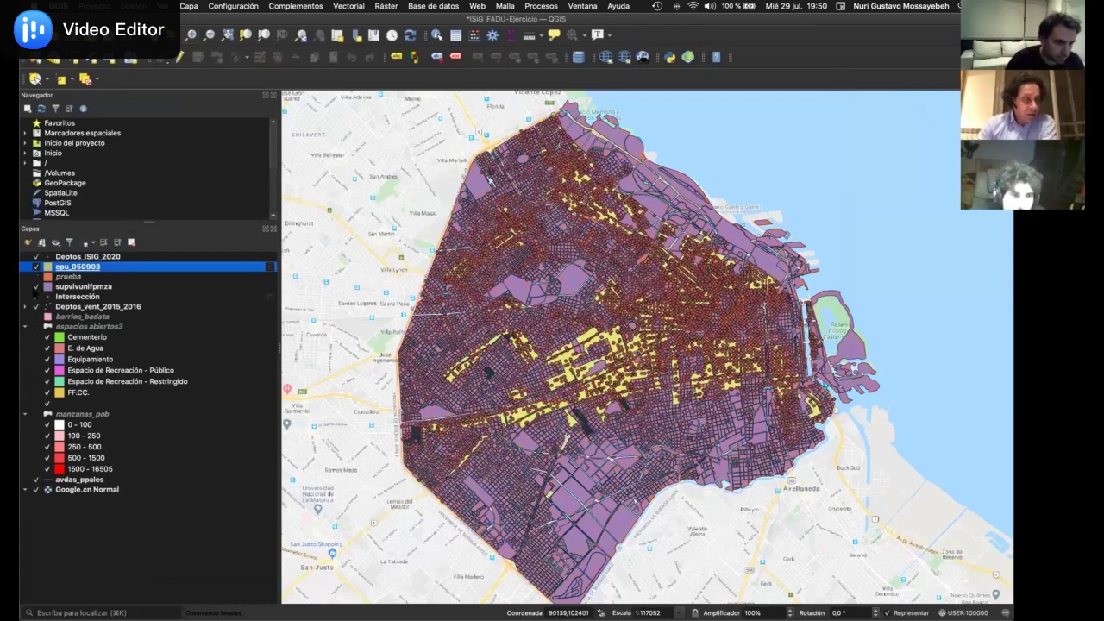
pyautogui.click(36, 287)
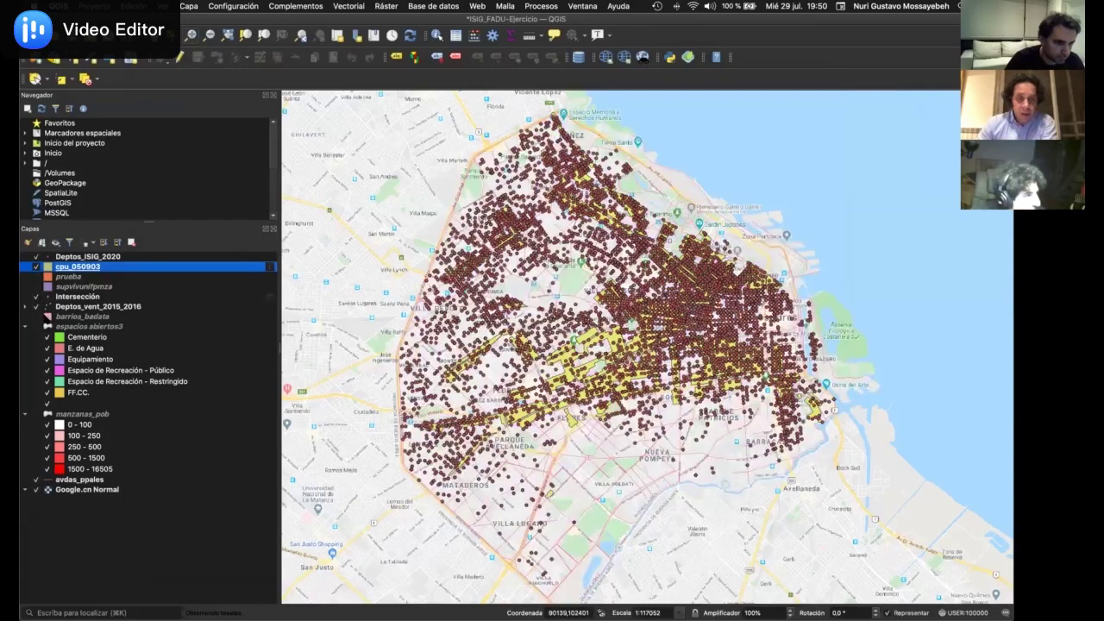
pyautogui.click(36, 414)
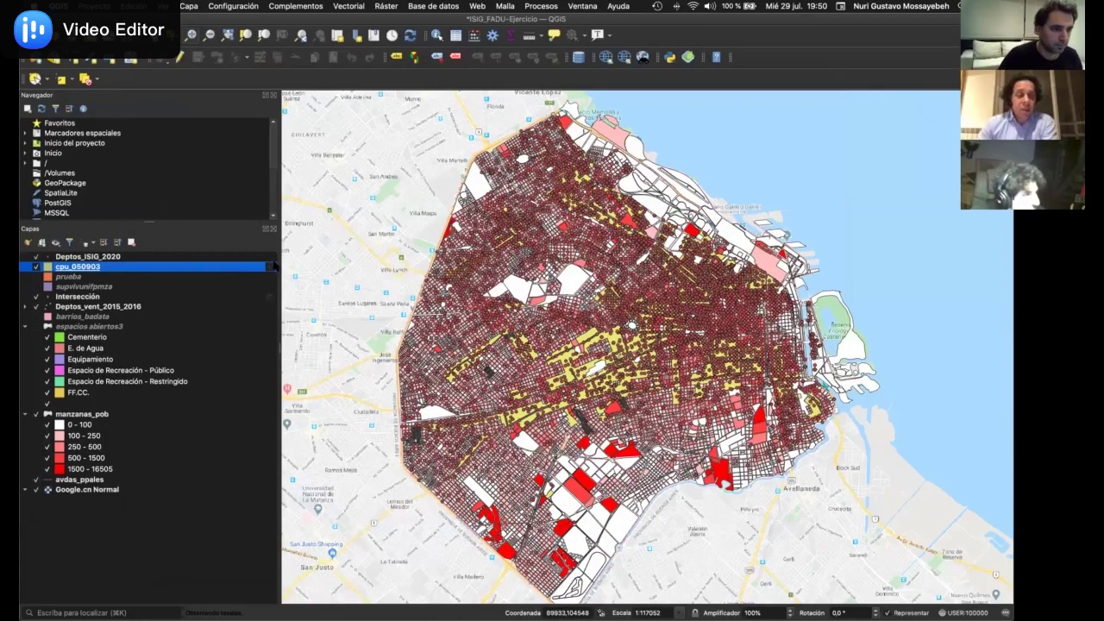
# Check the active filter and attribute table of the cpu_050903 layer, and close the table
pyautogui.moveTo(269, 273)
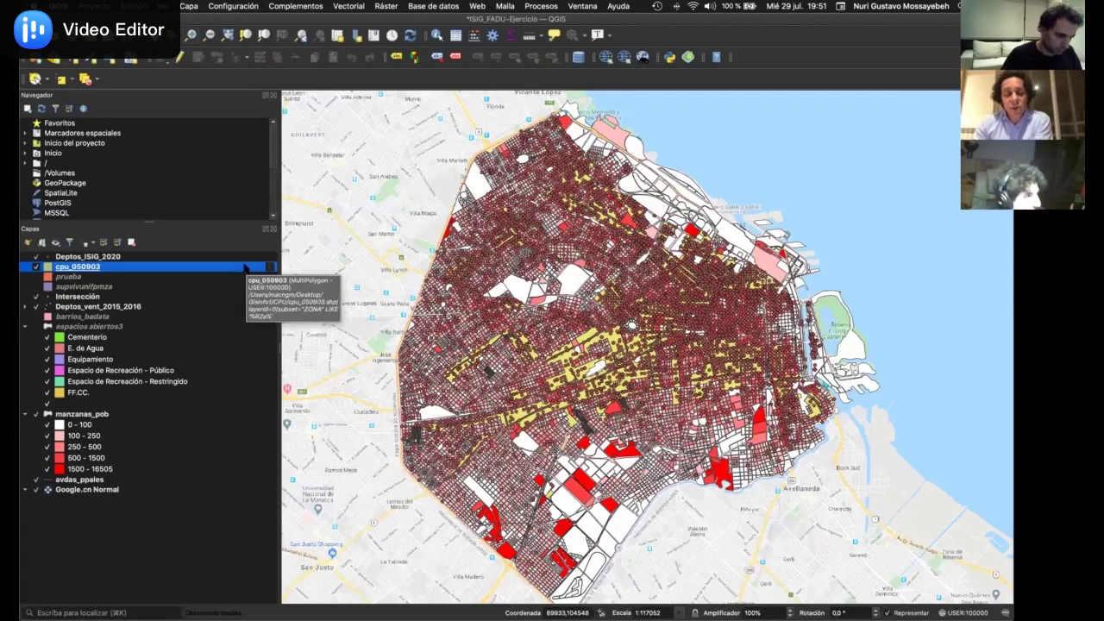
pyautogui.click(452, 36)
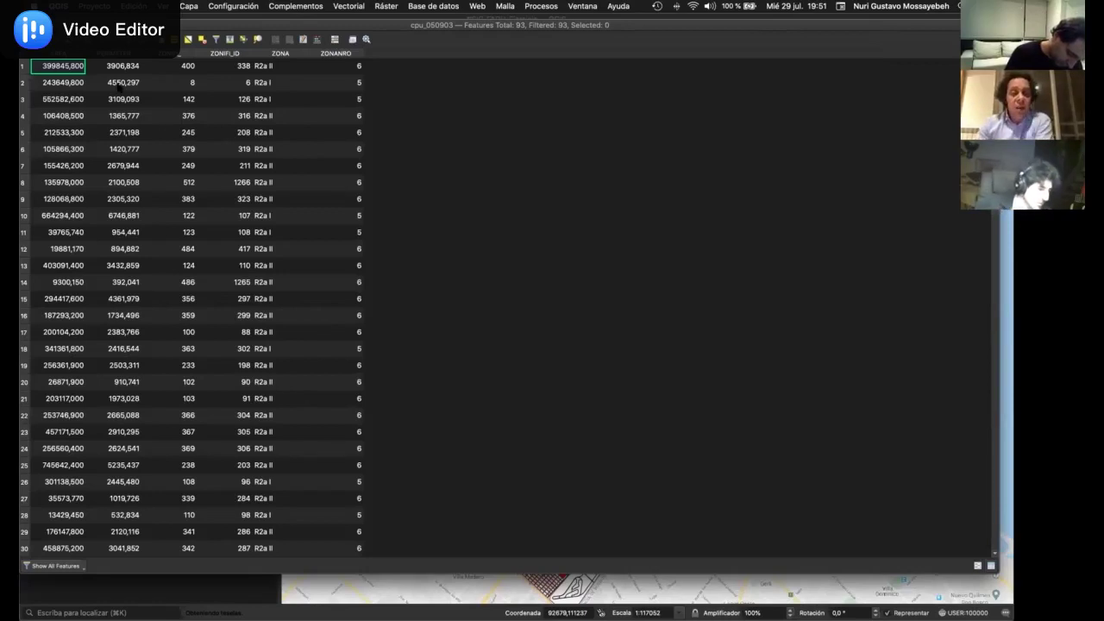
pyautogui.press('super+w')
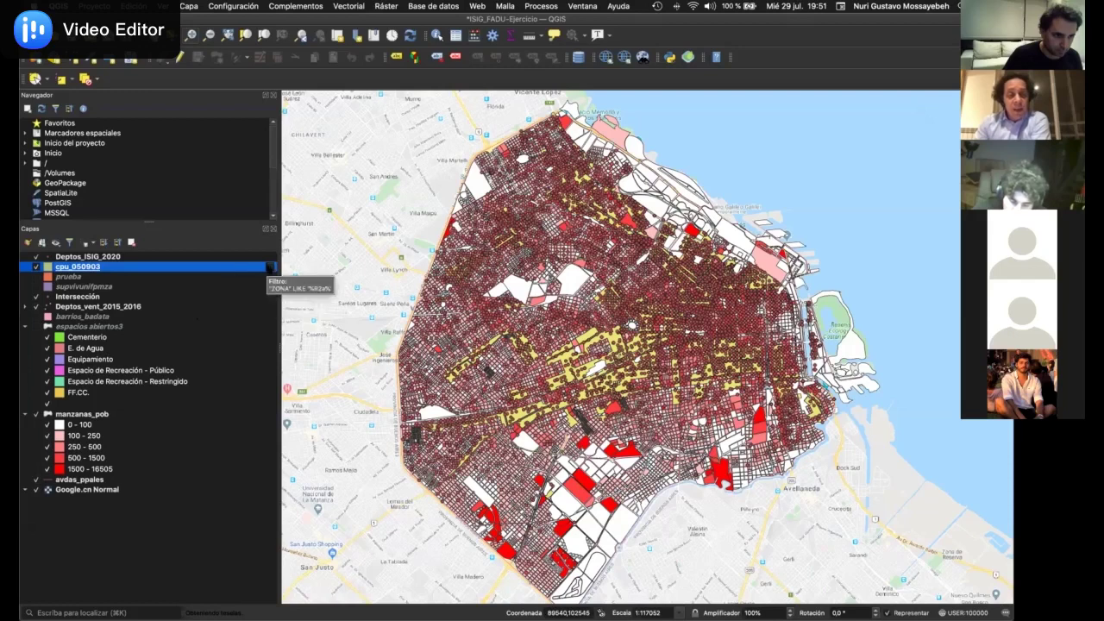
# Clear the filter expression of the cpu_050903 layer so all its zones are included
pyautogui.rightClick(269, 268)
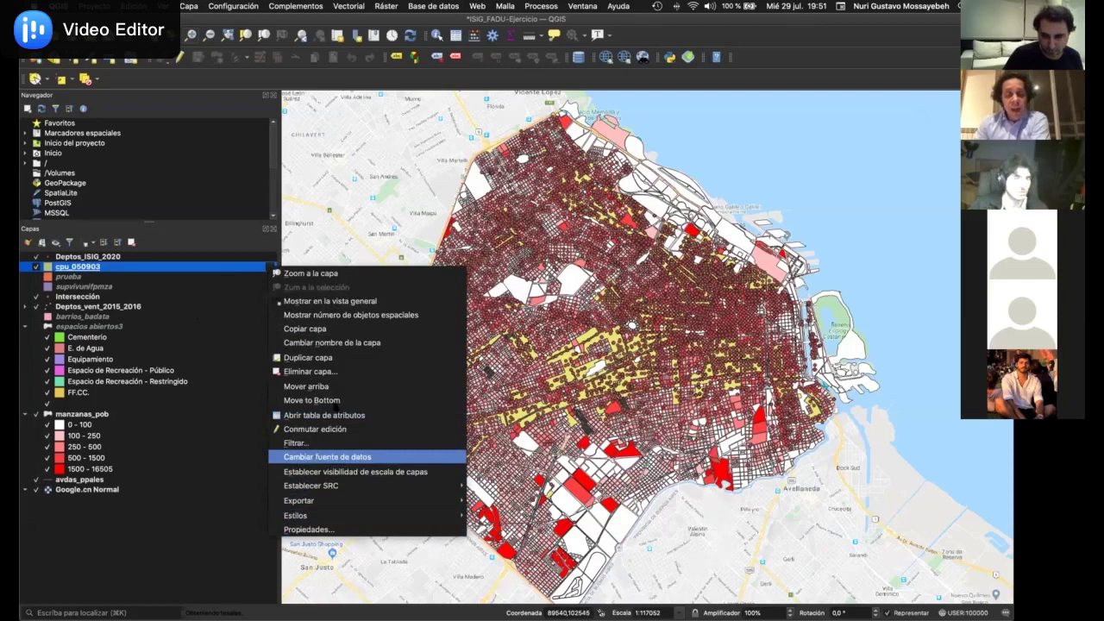
pyautogui.click(335, 442)
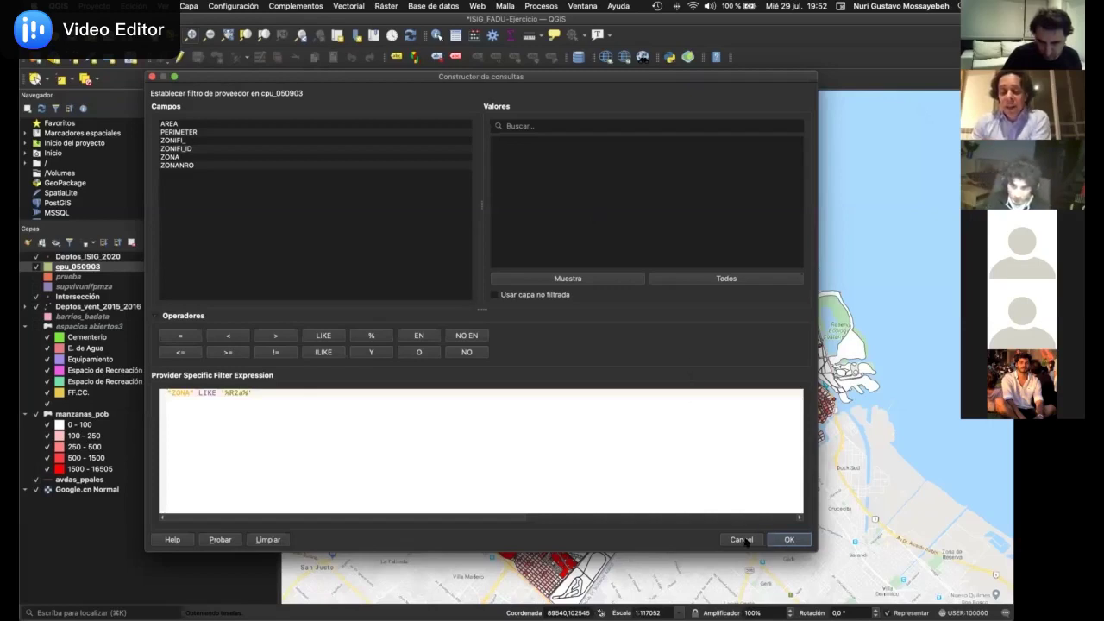
pyautogui.click(269, 539)
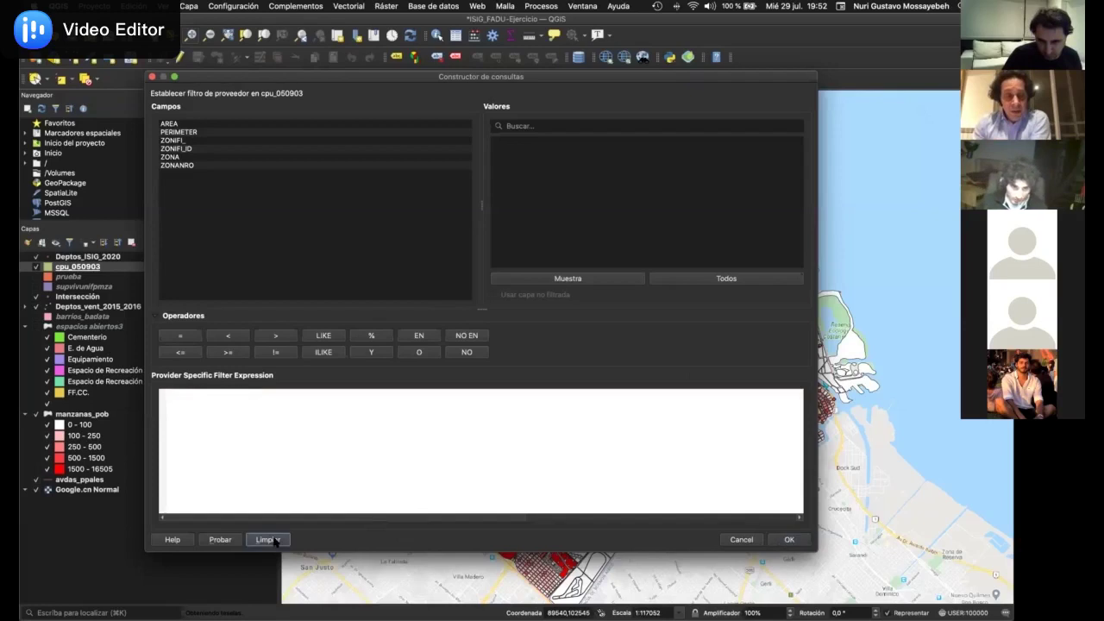
pyautogui.click(785, 539)
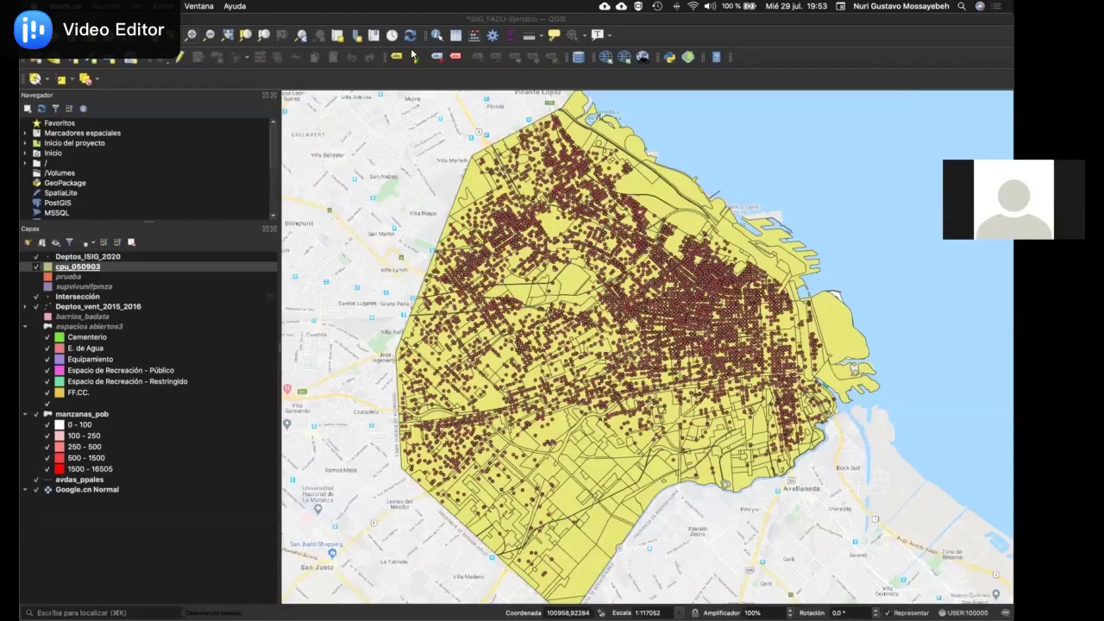
# Examine the cpu_050903 attribute table, the project and editing commands and the feature display filter options, and close the table
pyautogui.click(456, 36)
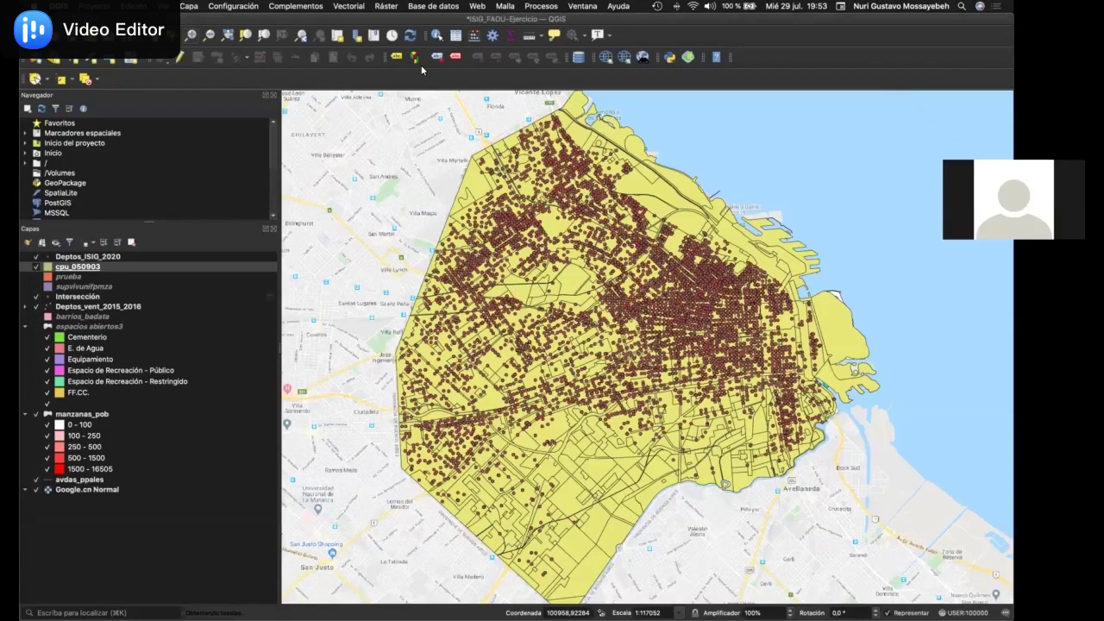
pyautogui.click(94, 6)
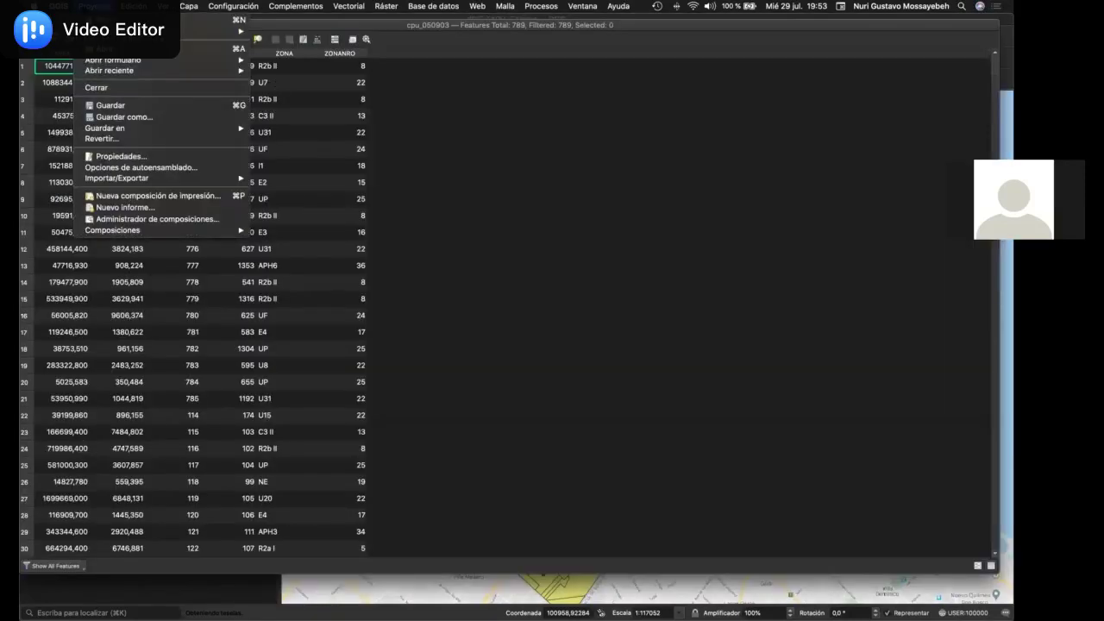
pyautogui.click(94, 7)
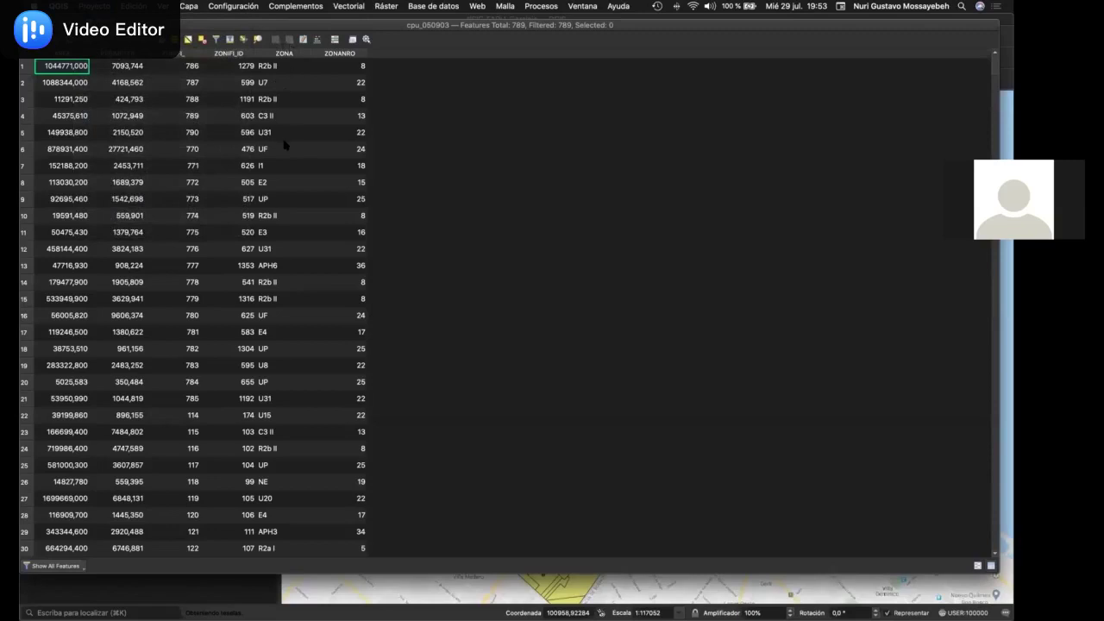
pyautogui.click(95, 6)
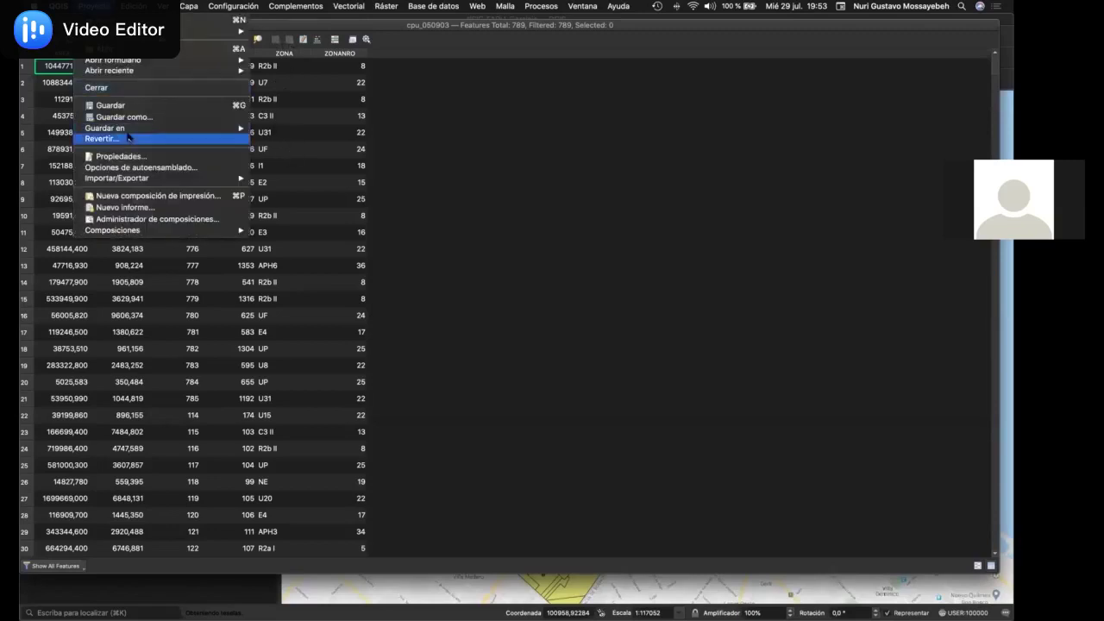
pyautogui.moveTo(132, 181)
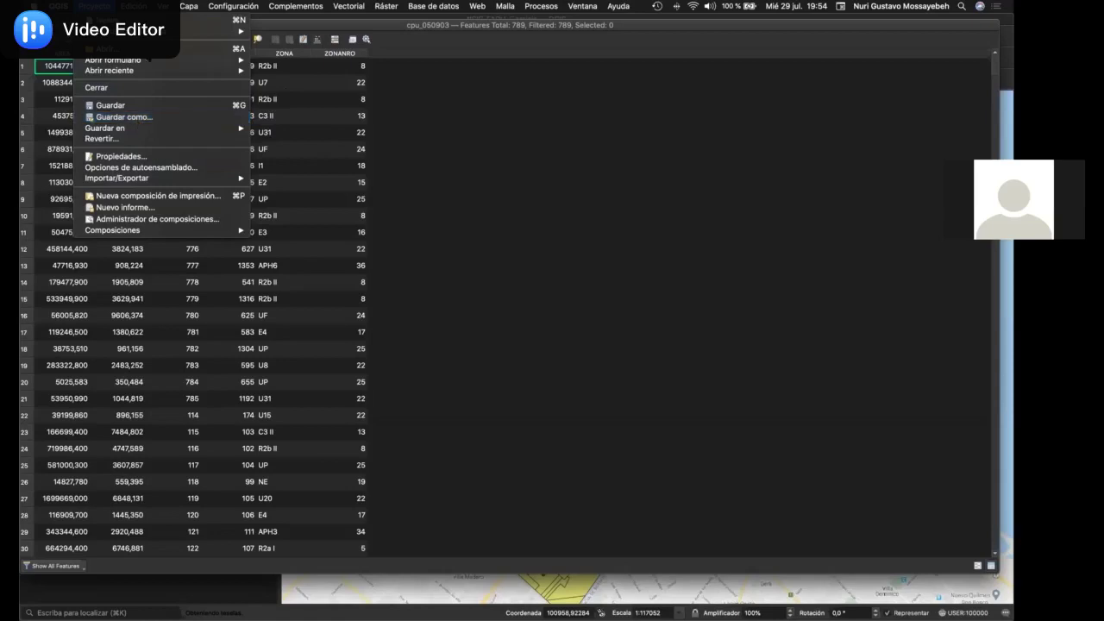
pyautogui.moveTo(134, 6)
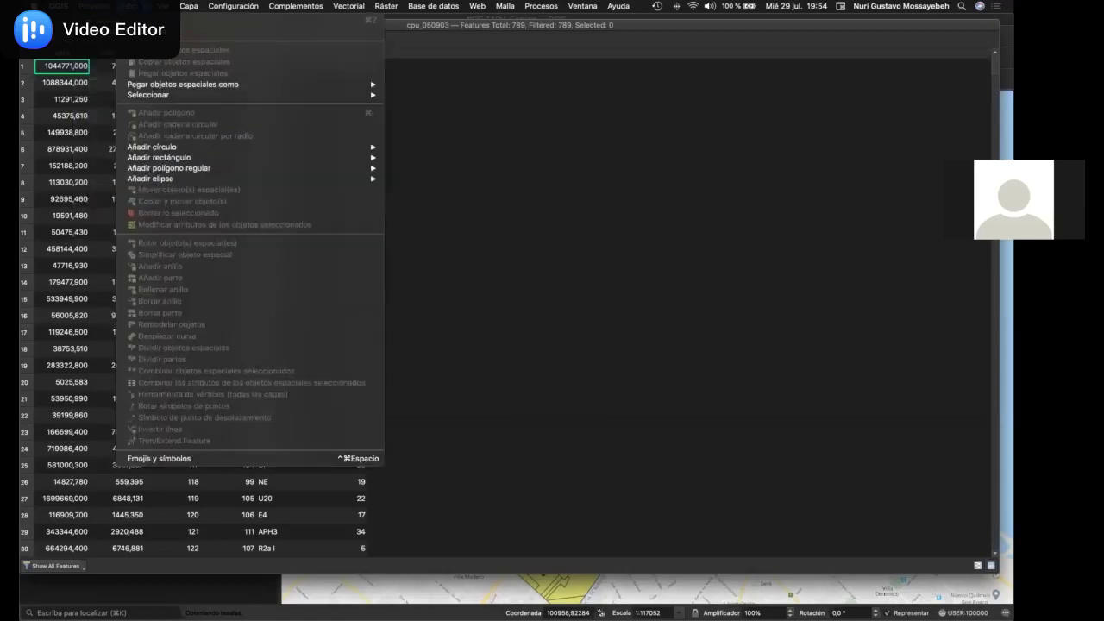
pyautogui.press('Escape')
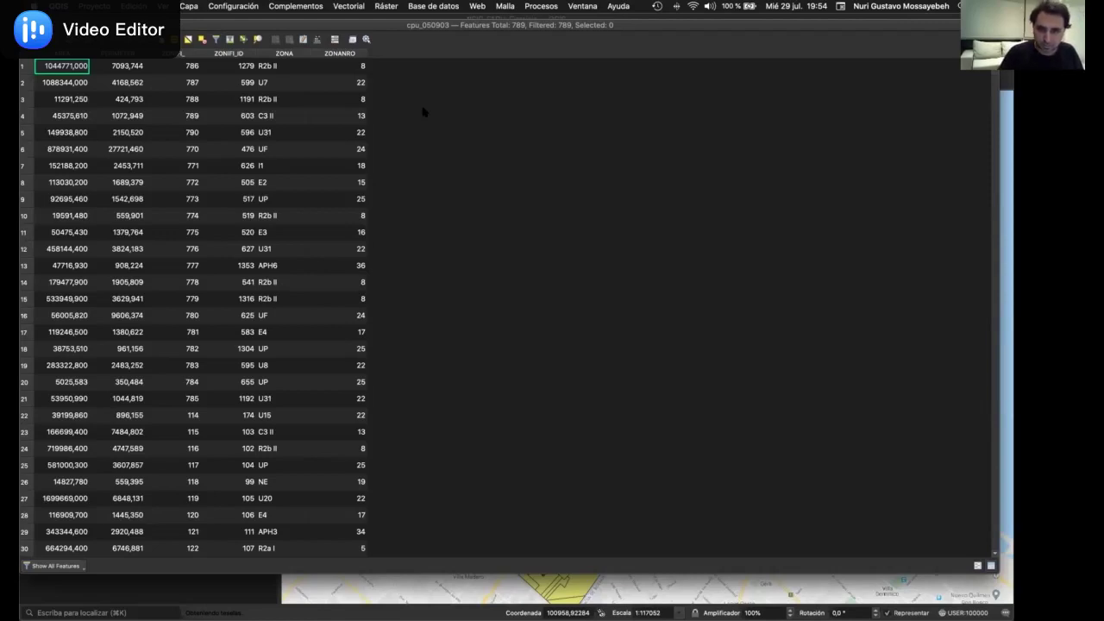
pyautogui.click(83, 567)
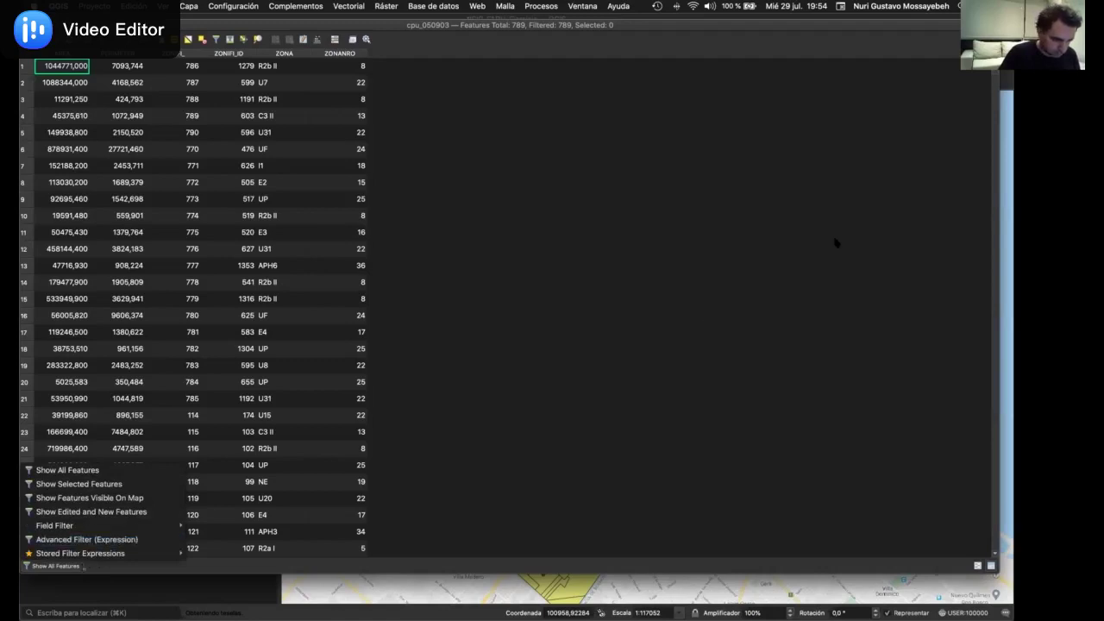
pyautogui.click(594, 159)
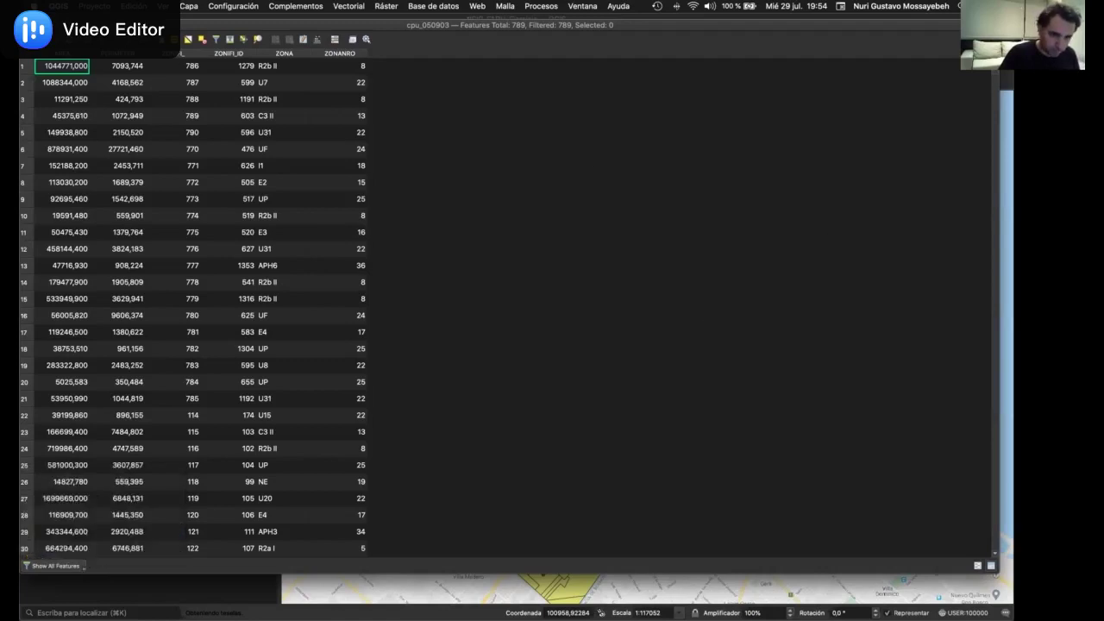
pyautogui.press('super+w')
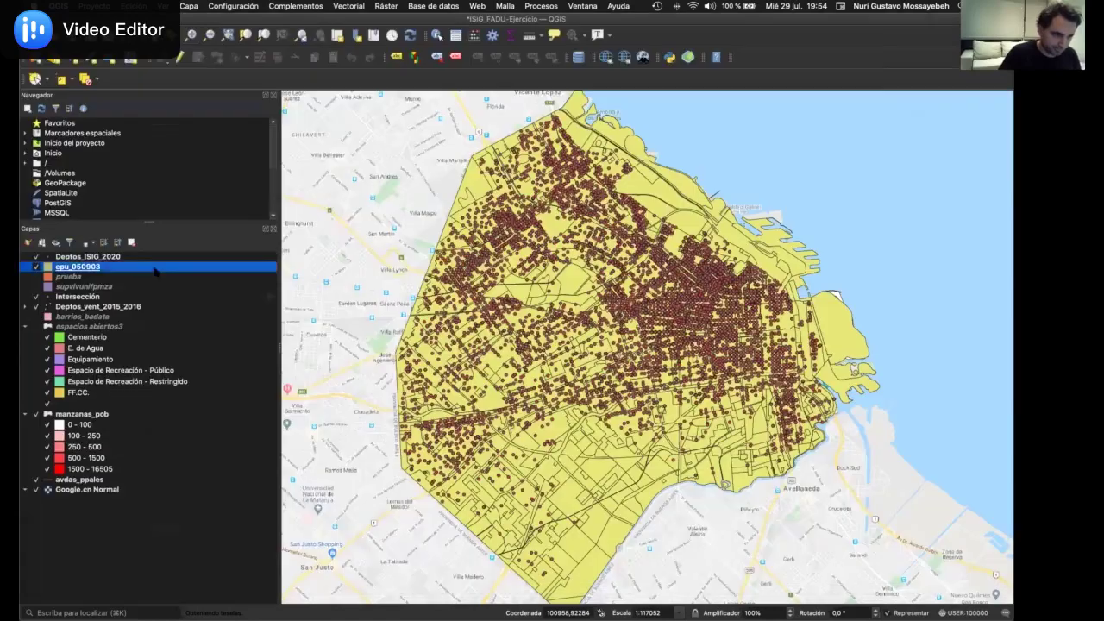
pyautogui.rightClick(155, 269)
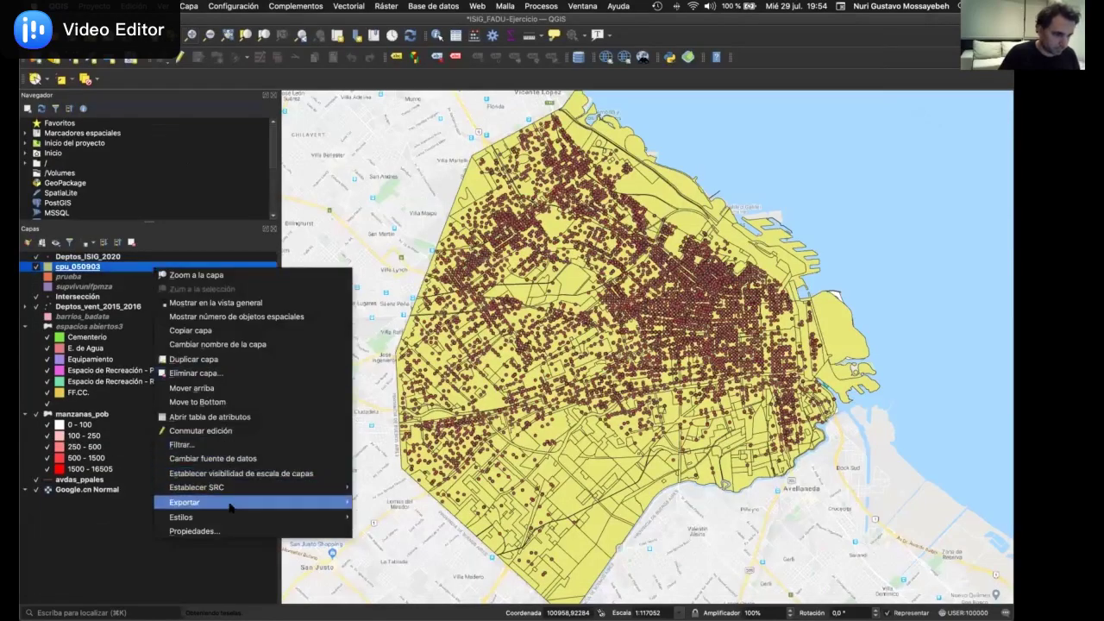
pyautogui.moveTo(231, 507)
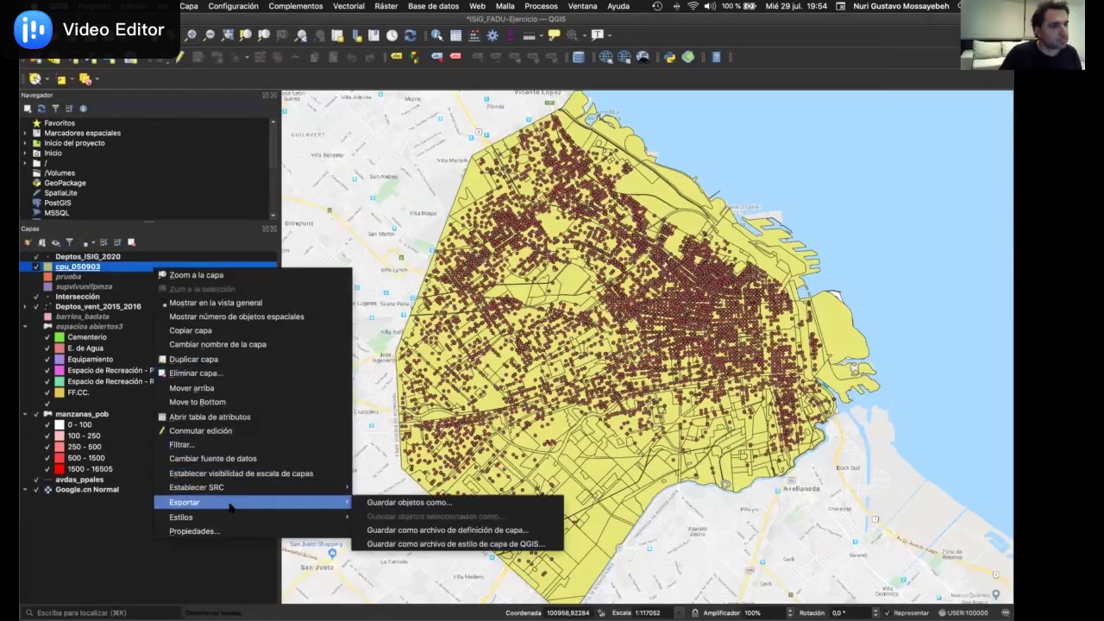
pyautogui.click(394, 504)
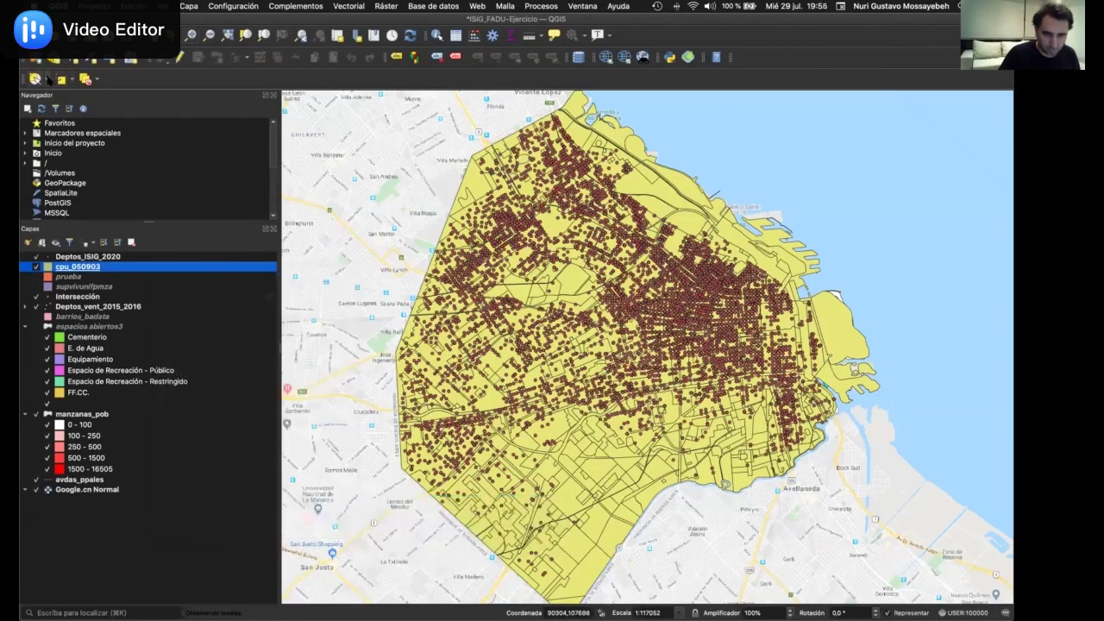
# Select the cpu_050903 zones across the northwestern part of the city with a rectangular selection
pyautogui.click(48, 81)
pyautogui.click(77, 95)
pyautogui.moveTo(435, 162); pyautogui.dragTo(624, 325)
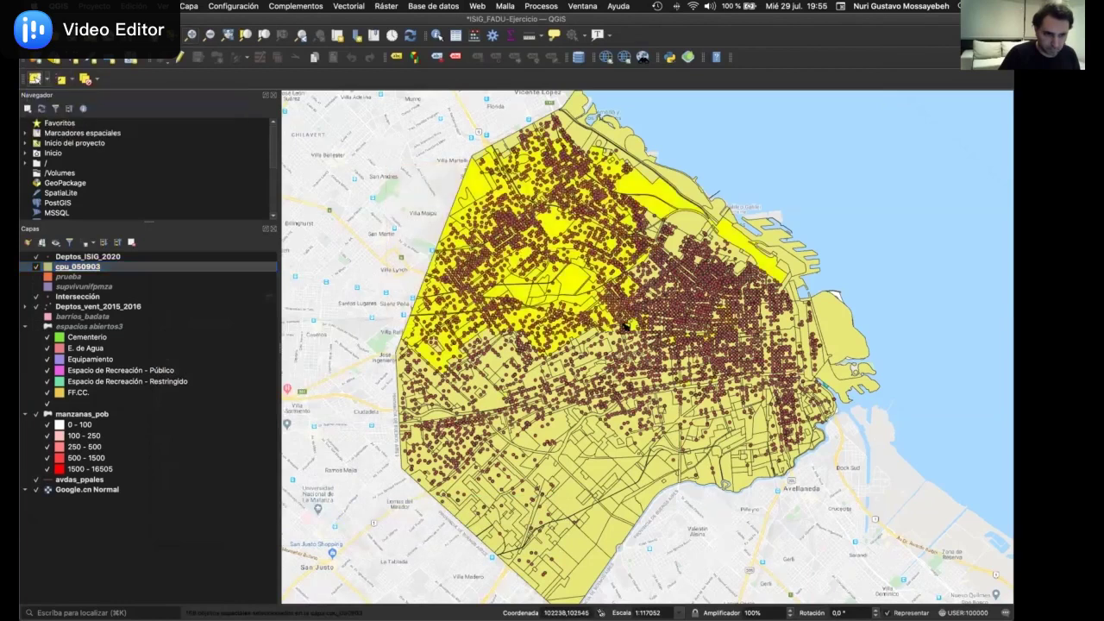
# Review the file formats for exporting only the selected cpu_050903 zones, cancel the export, and clear the selection
pyautogui.rightClick(159, 269)
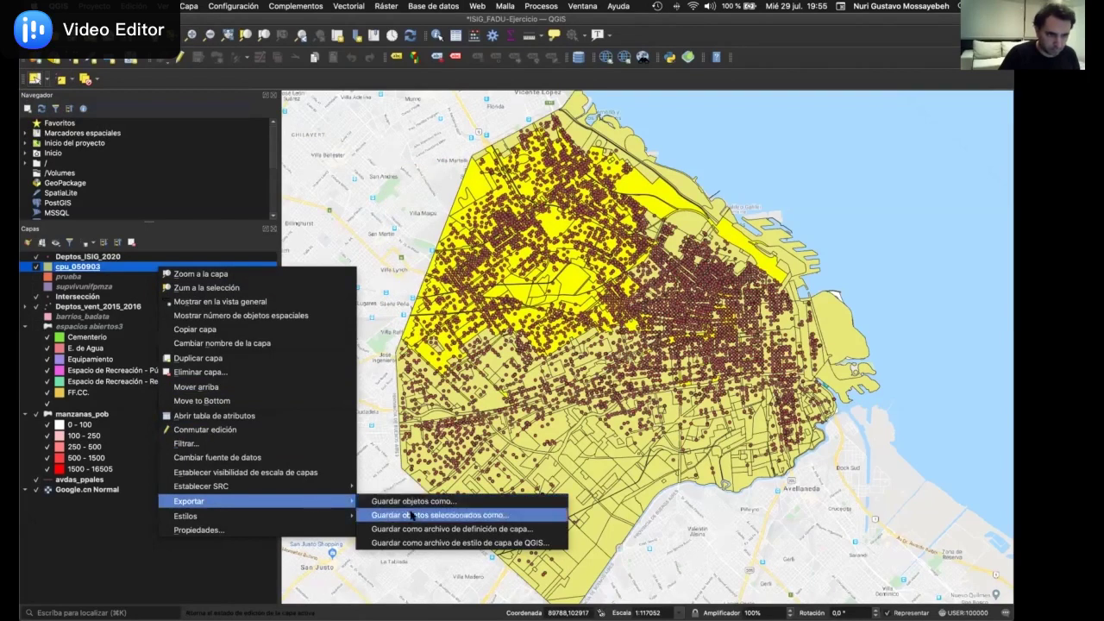
pyautogui.click(412, 514)
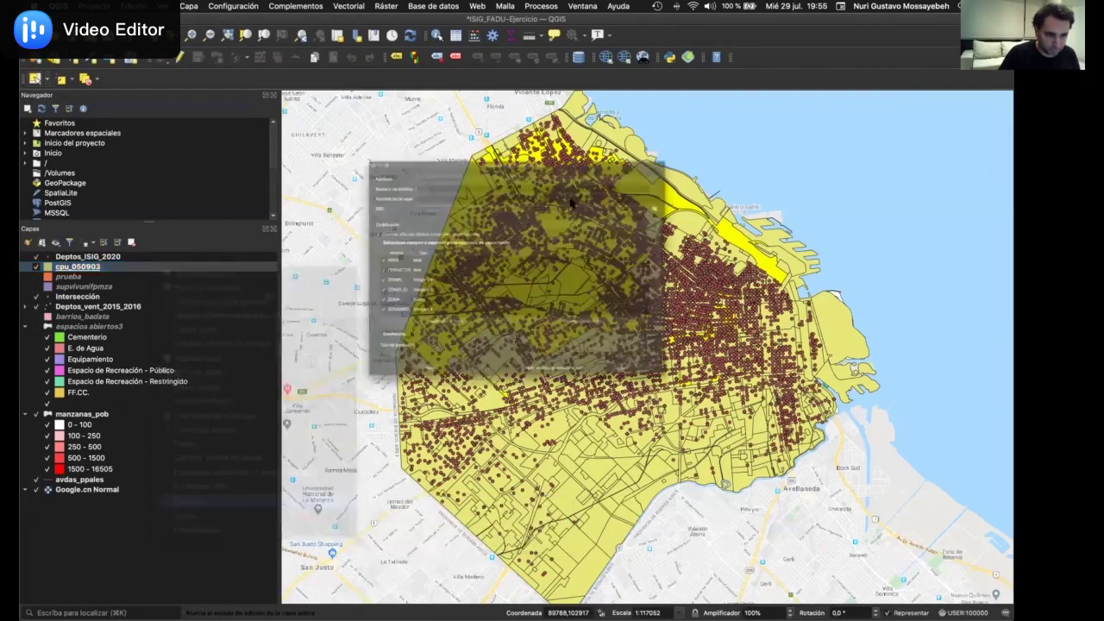
pyautogui.click(672, 117)
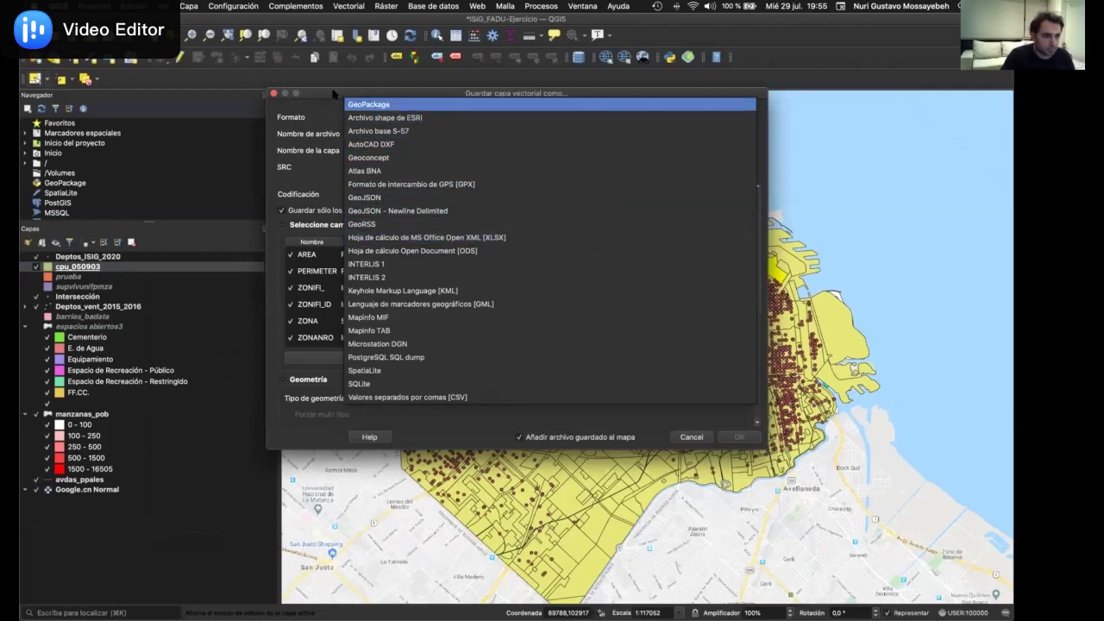
pyautogui.click(566, 418)
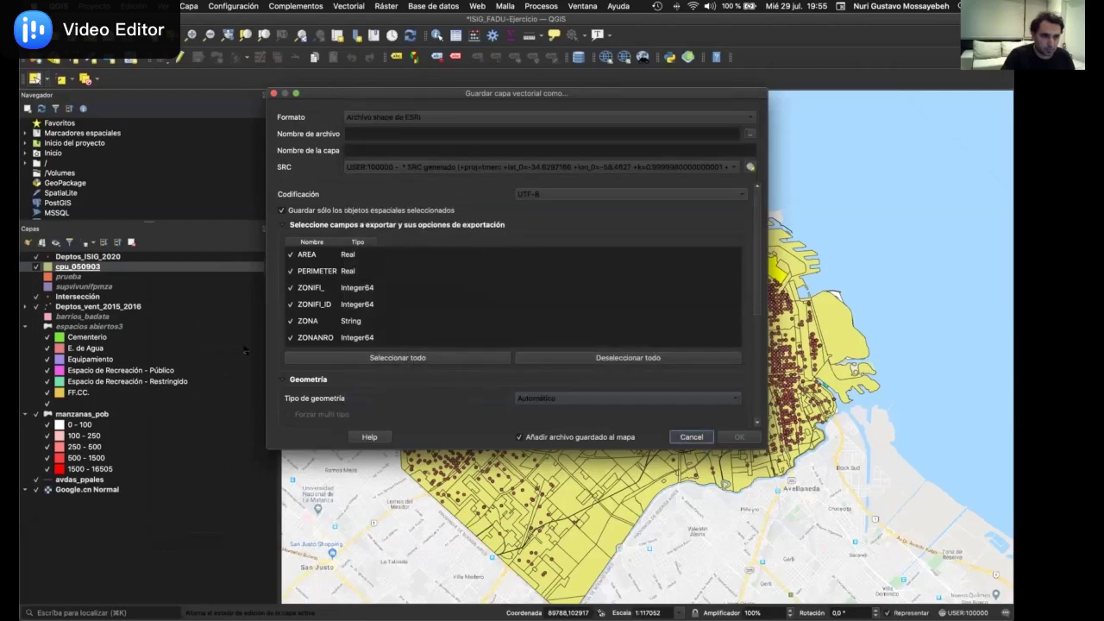
pyautogui.press('Escape')
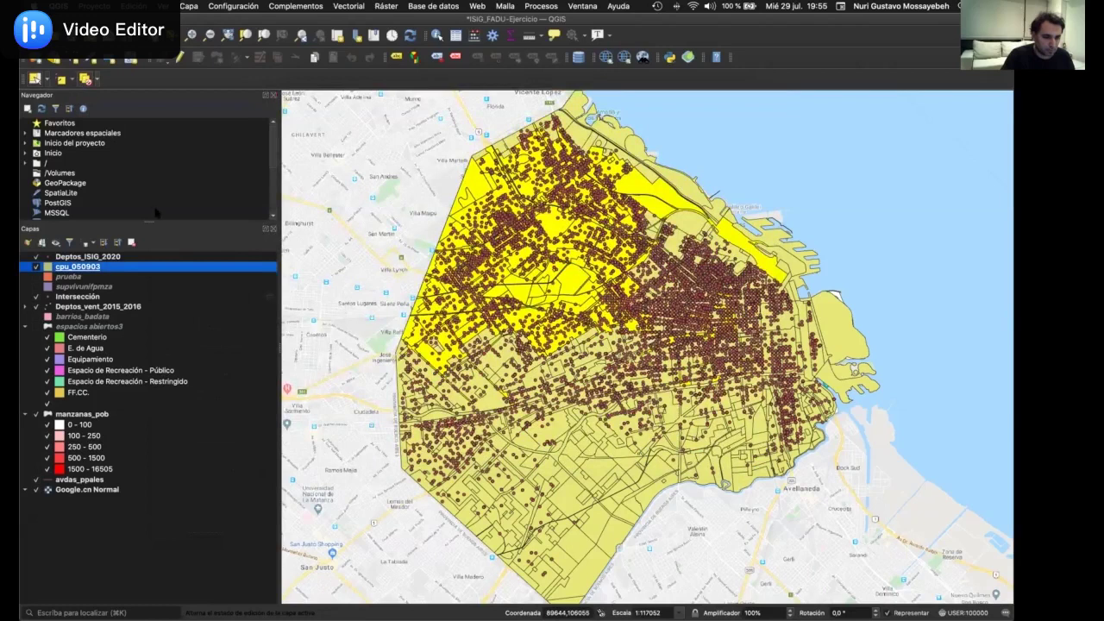
pyautogui.hotkey('ctrl', 'alt', 'a')
# Start exporting all cpu_050903 features with the format set to MS Office Open XML spreadsheet [XLSX]
pyautogui.rightClick(130, 269)
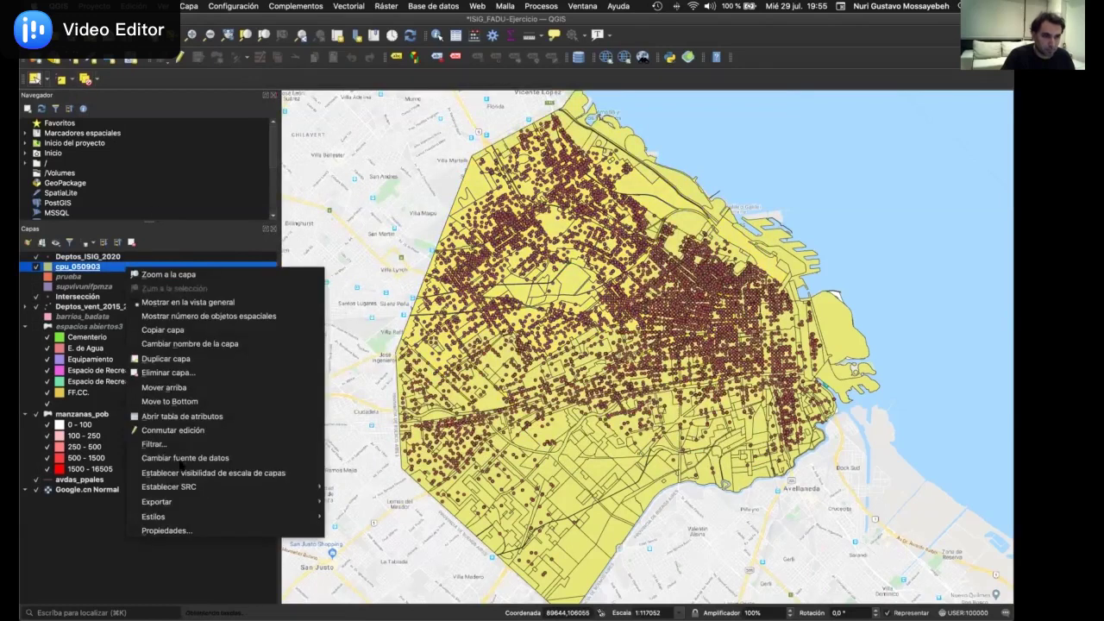
pyautogui.moveTo(200, 502)
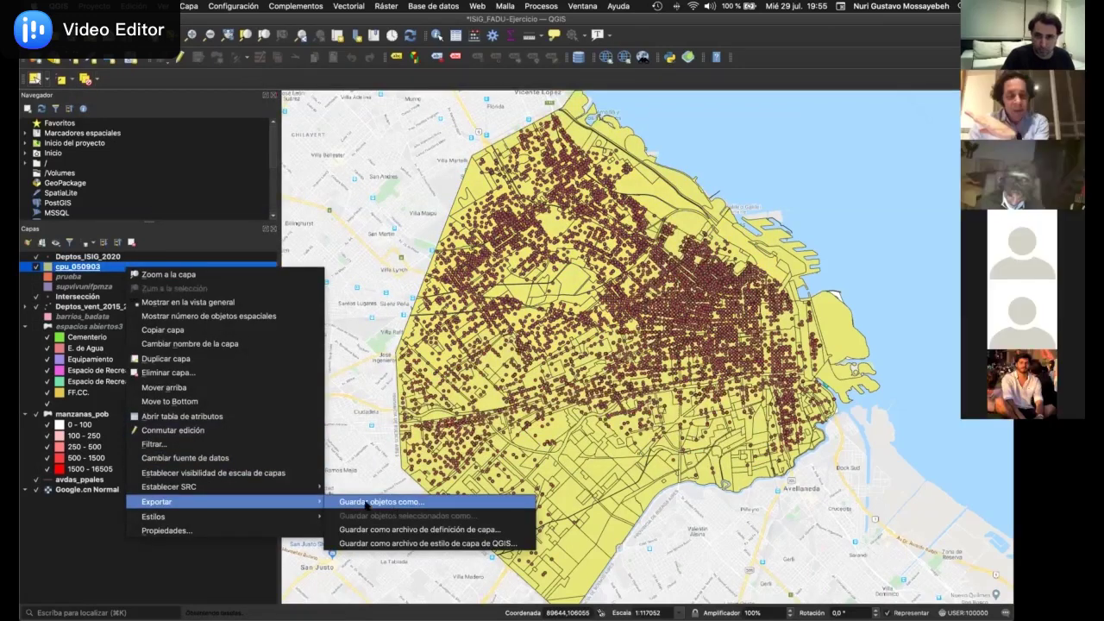
pyautogui.click(376, 502)
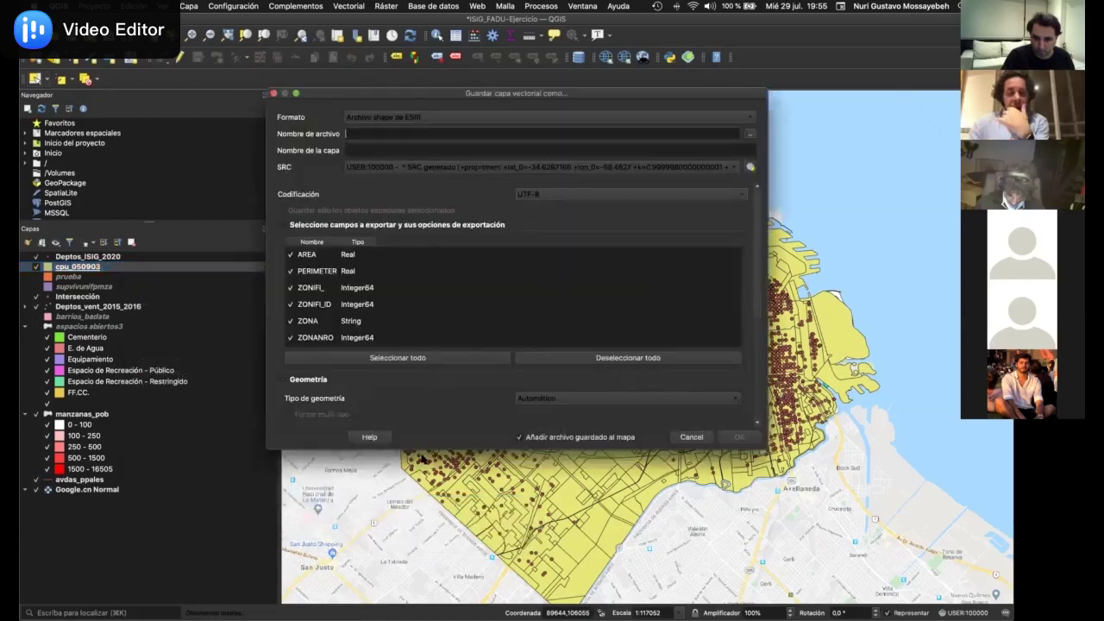
pyautogui.click(489, 120)
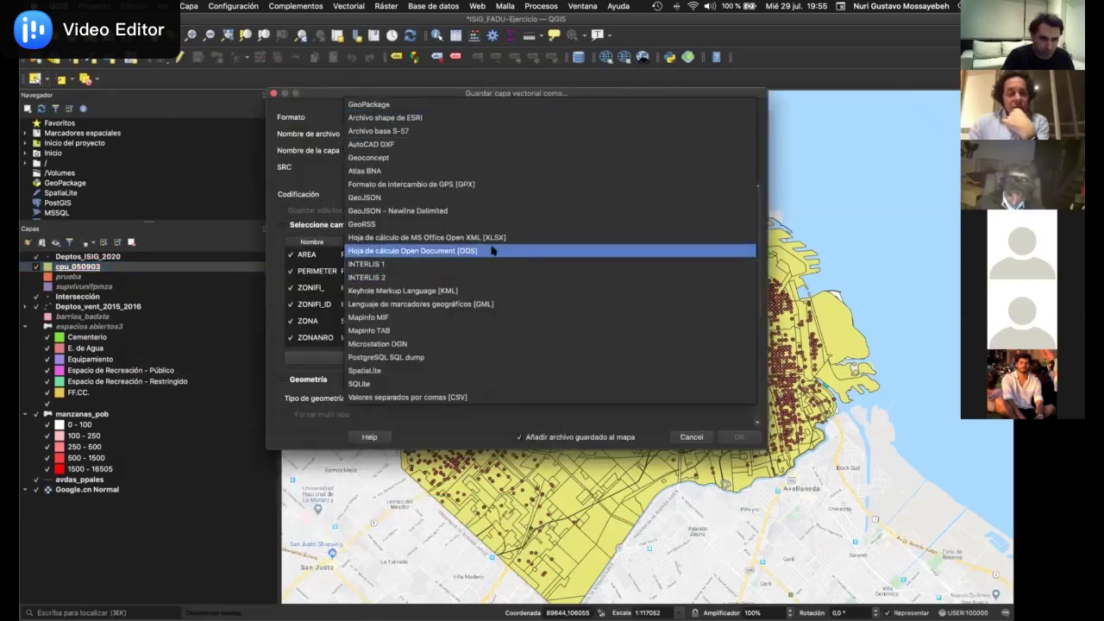
pyautogui.click(489, 234)
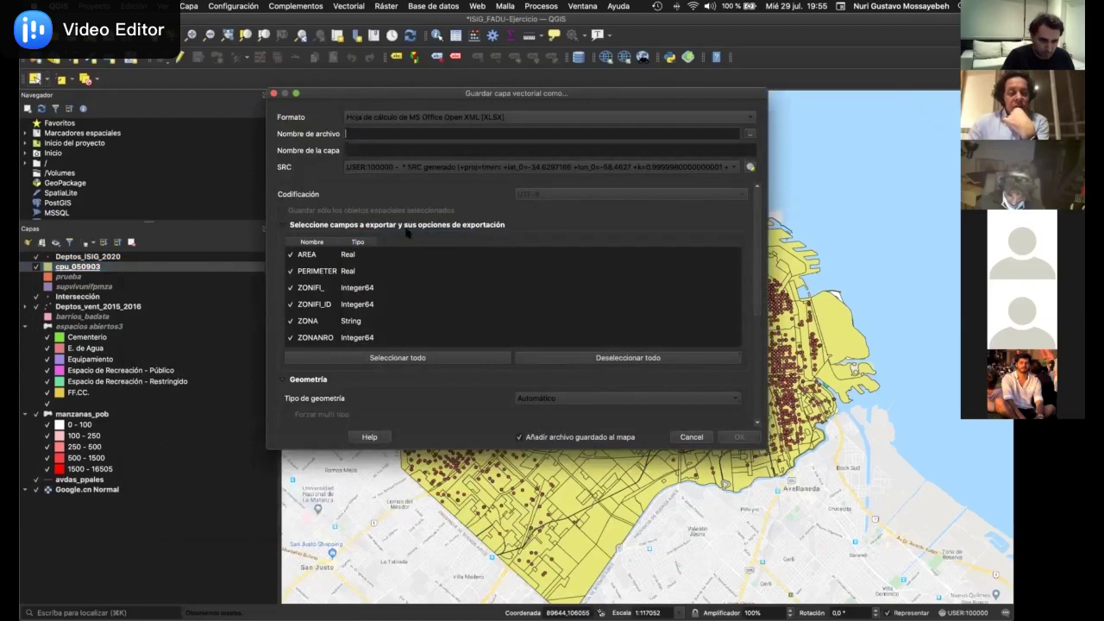
pyautogui.scroll(5, 369, 283)
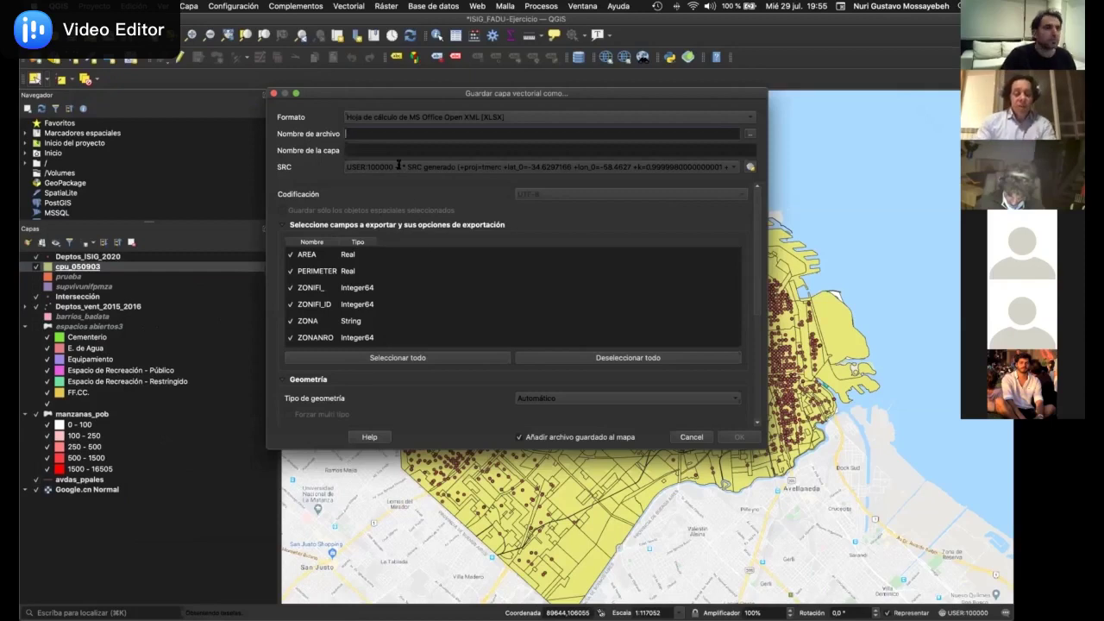
# Name the export file ggggg and set its save location to the Gisinfo1 folder on the desktop
pyautogui.write('ggggg')
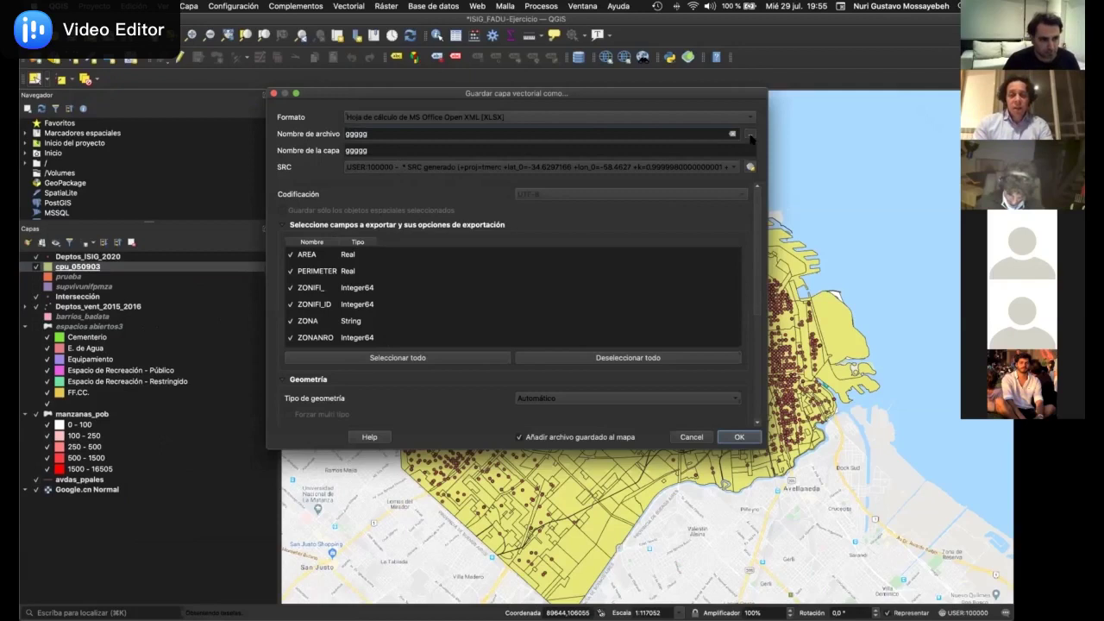
pyautogui.click(751, 135)
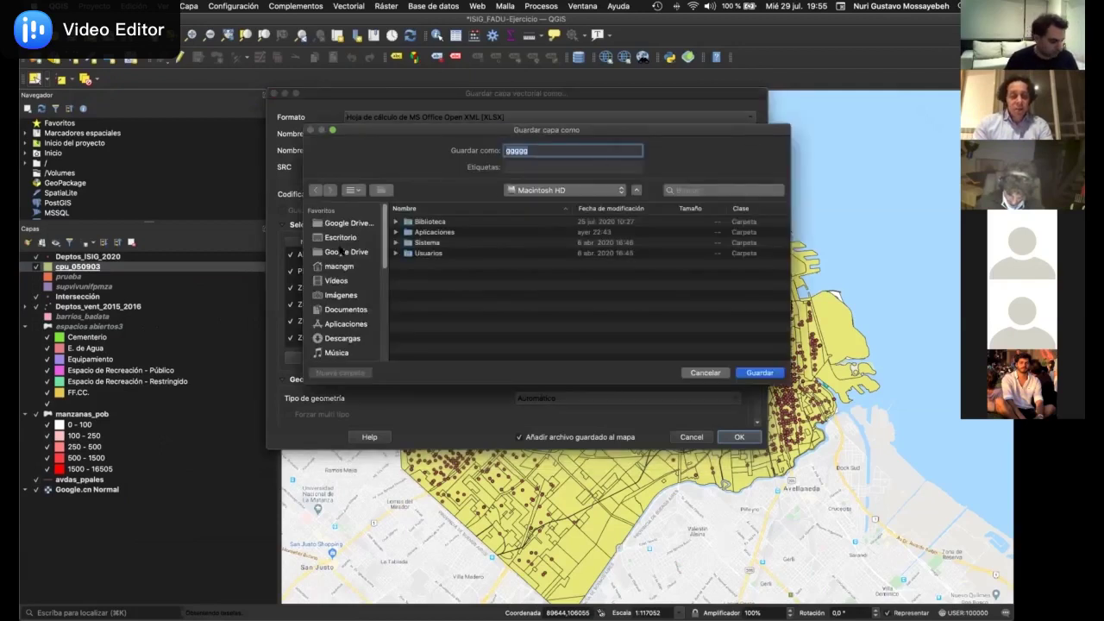
pyautogui.click(341, 237)
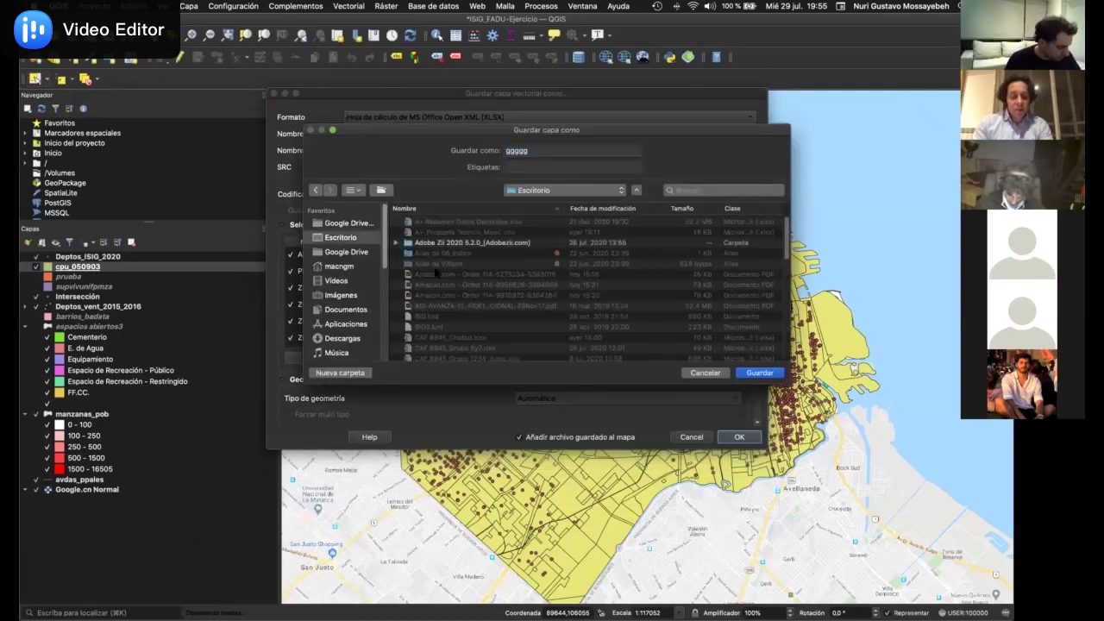
pyautogui.press('g')
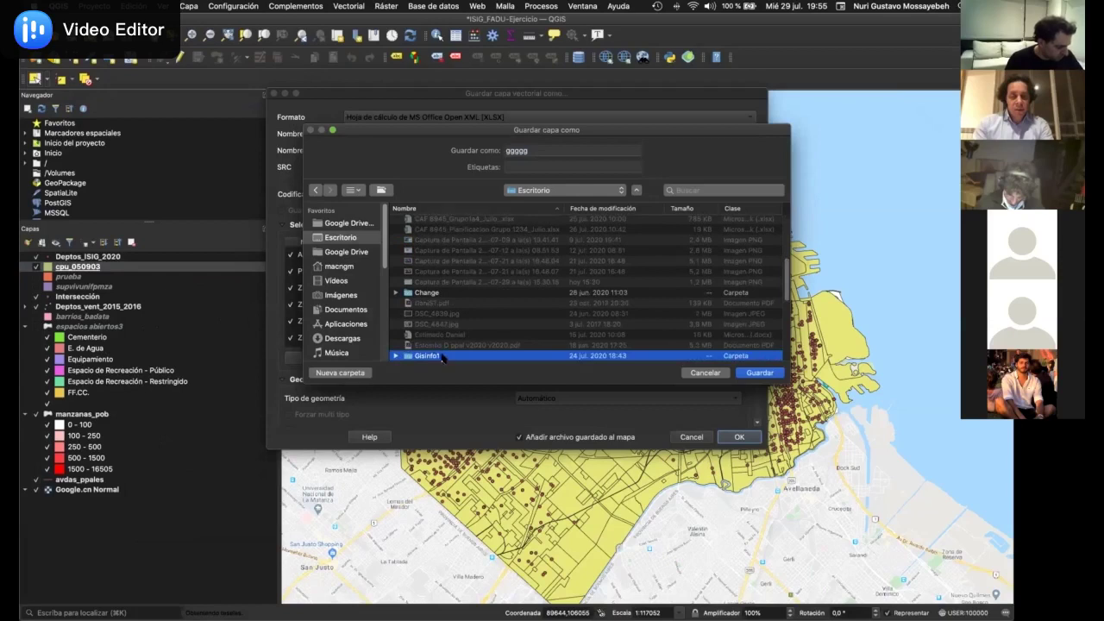
pyautogui.doubleClick(438, 356)
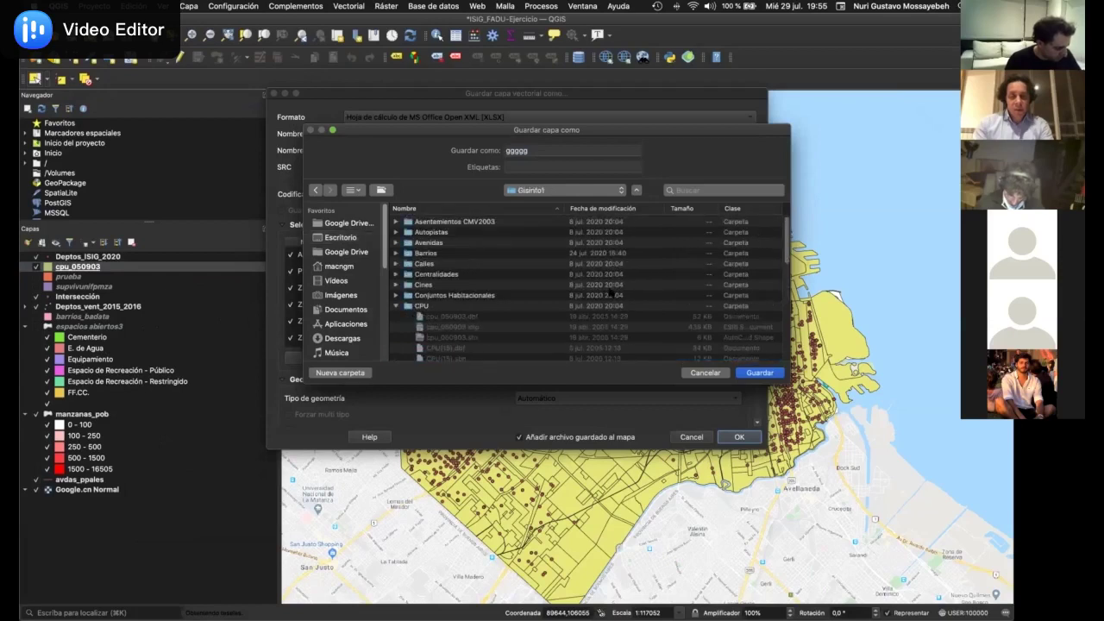
pyautogui.click(757, 373)
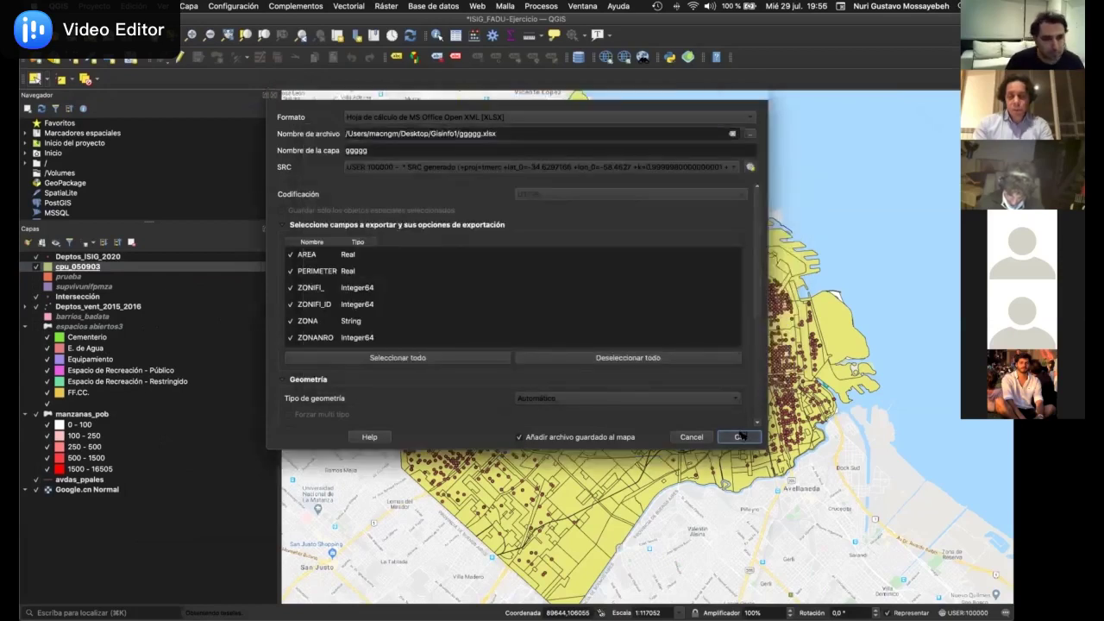
# Run the XLSX export, open ggggg.xlsx from the Gisinfo1 folder in Excel to check its attribute data, and return to QGIS
pyautogui.press('Return')
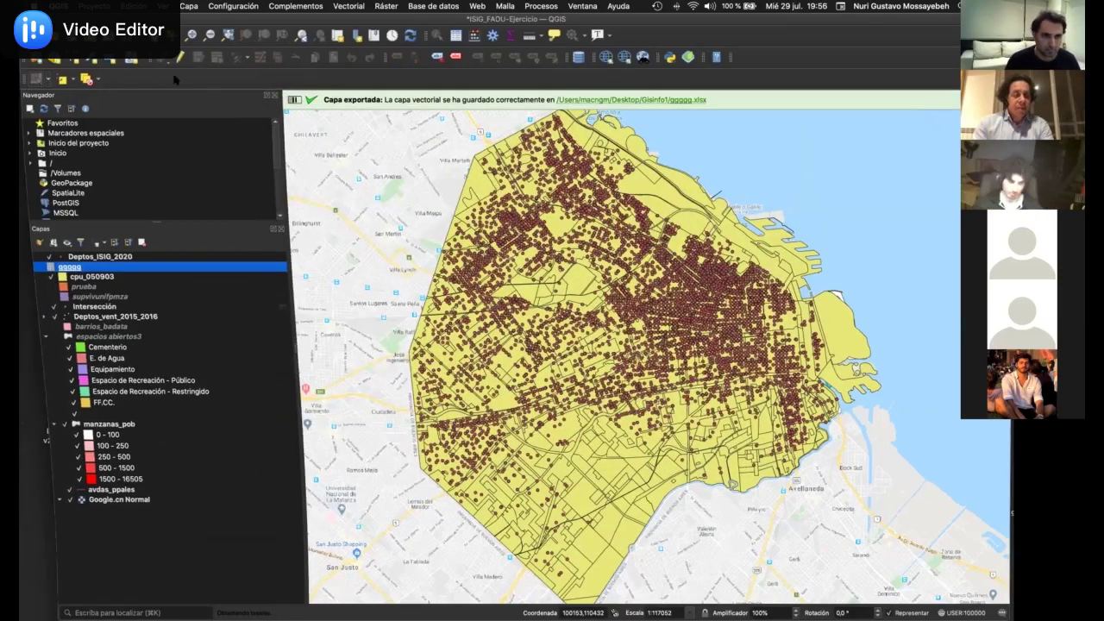
pyautogui.press('super+m')
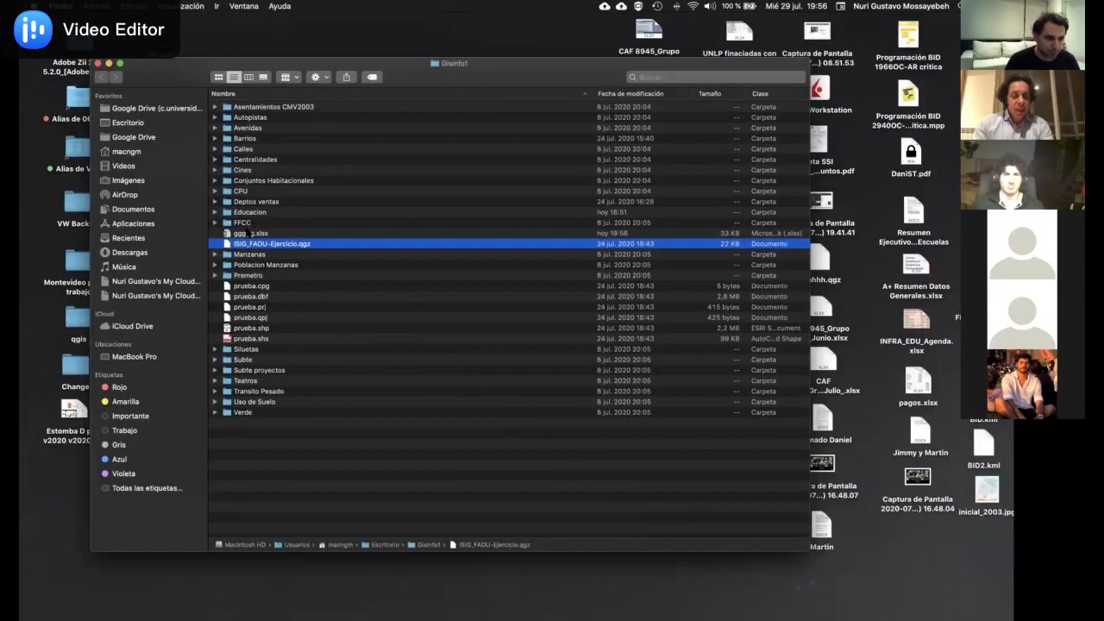
pyautogui.click(246, 233)
pyautogui.doubleClick(244, 235)
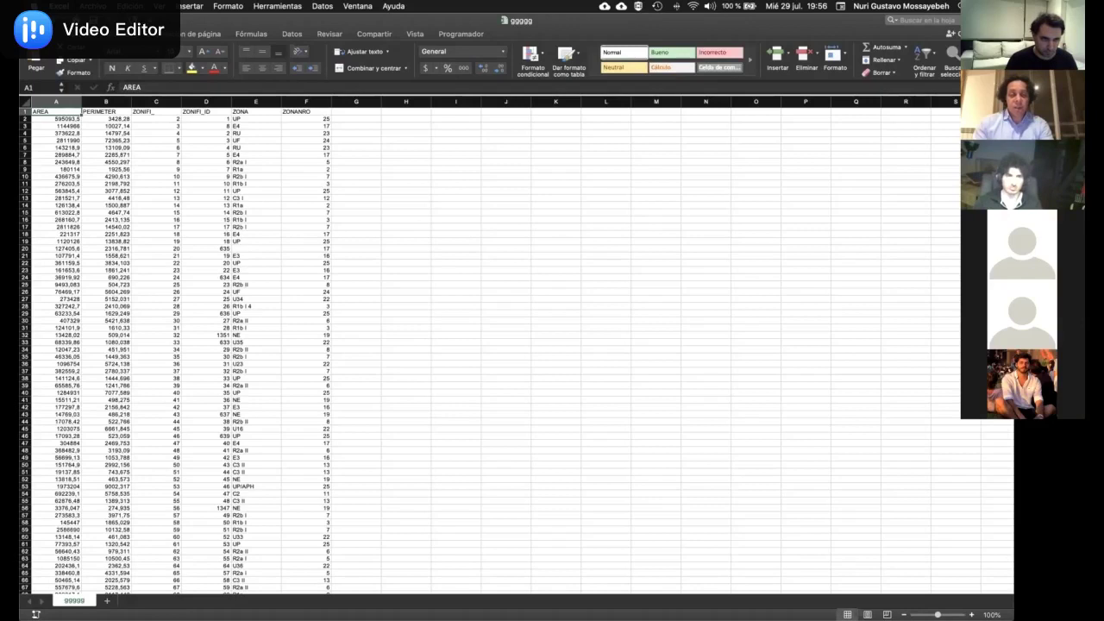
pyautogui.press('super+w')
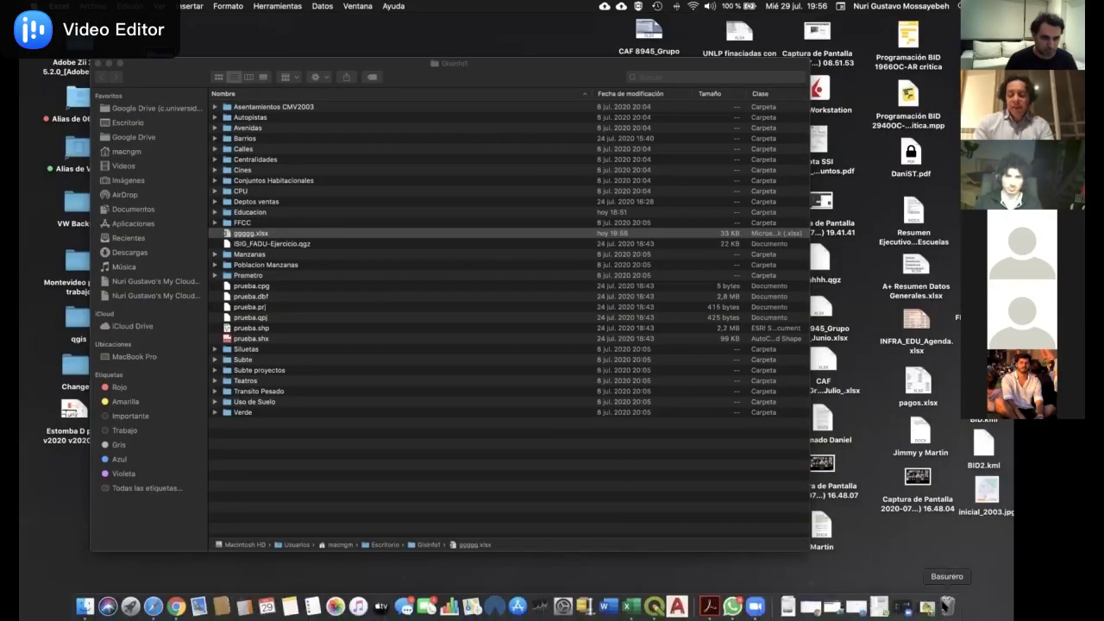
pyautogui.click(926, 606)
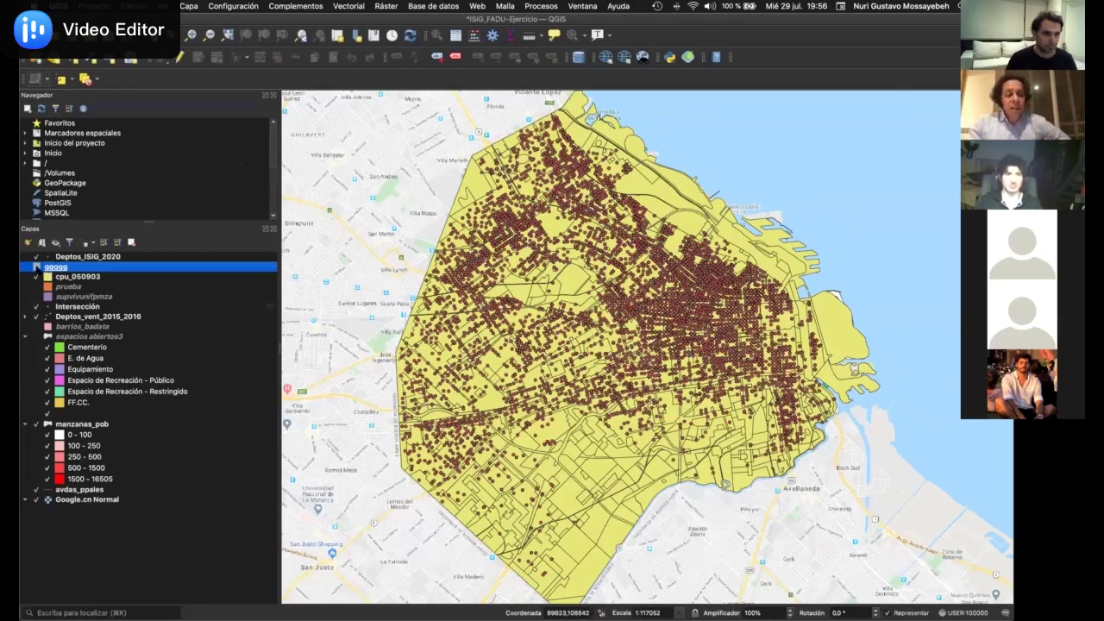
pyautogui.rightClick(45, 267)
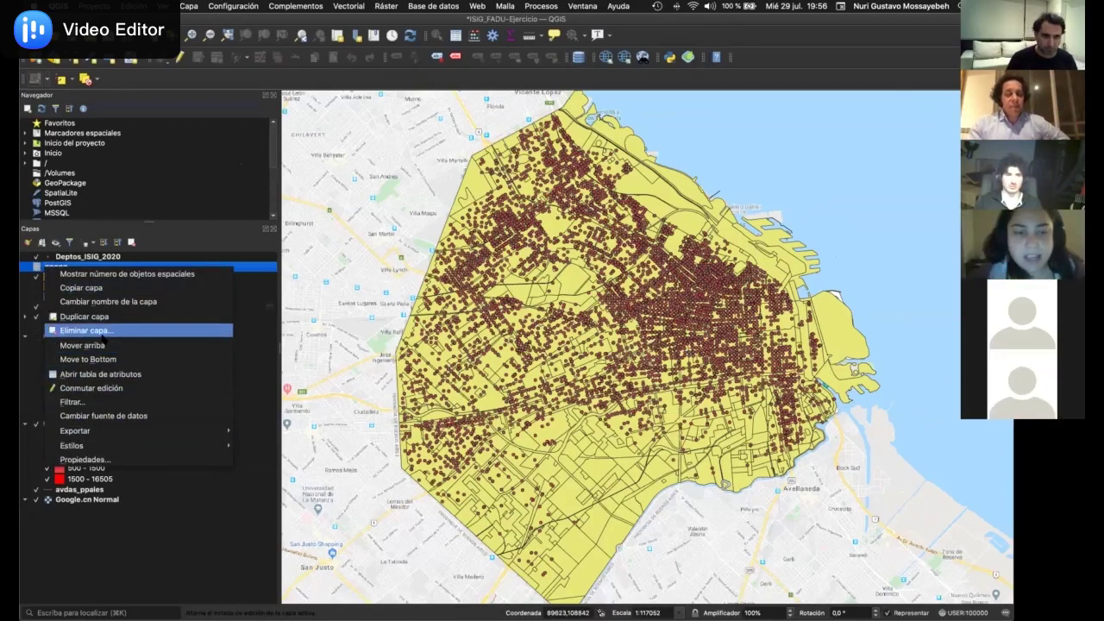
pyautogui.click(90, 330)
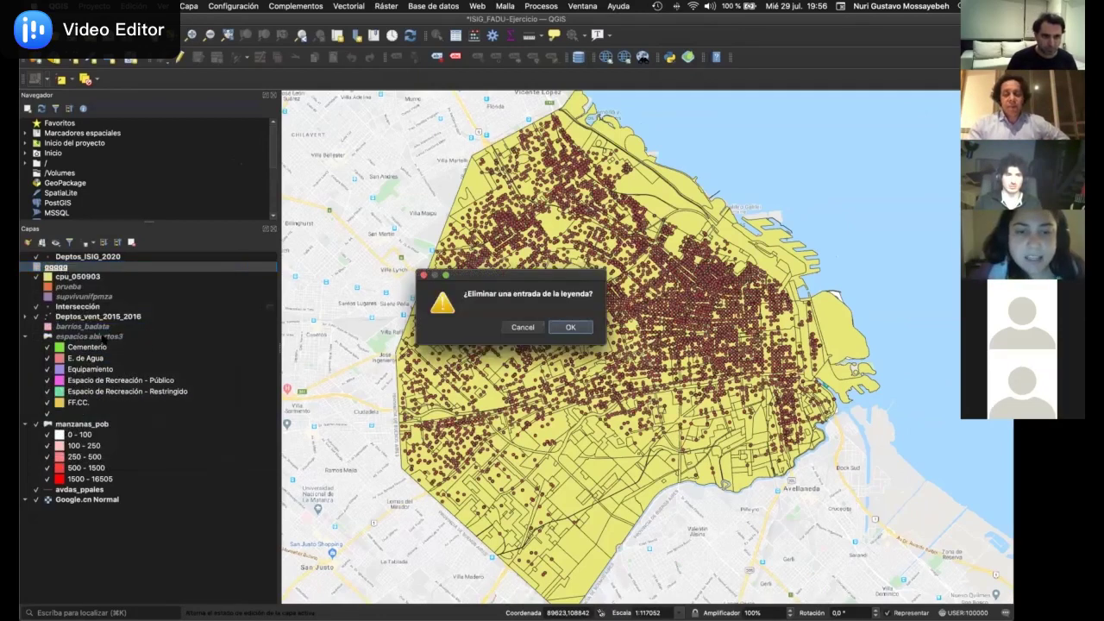
pyautogui.click(534, 326)
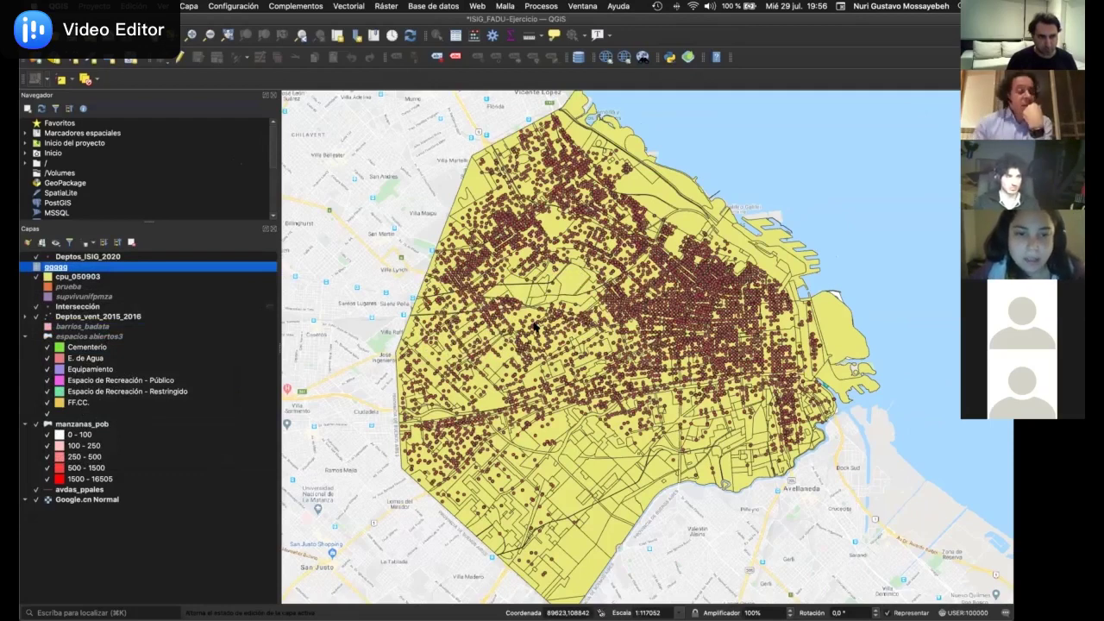
pyautogui.click(153, 257)
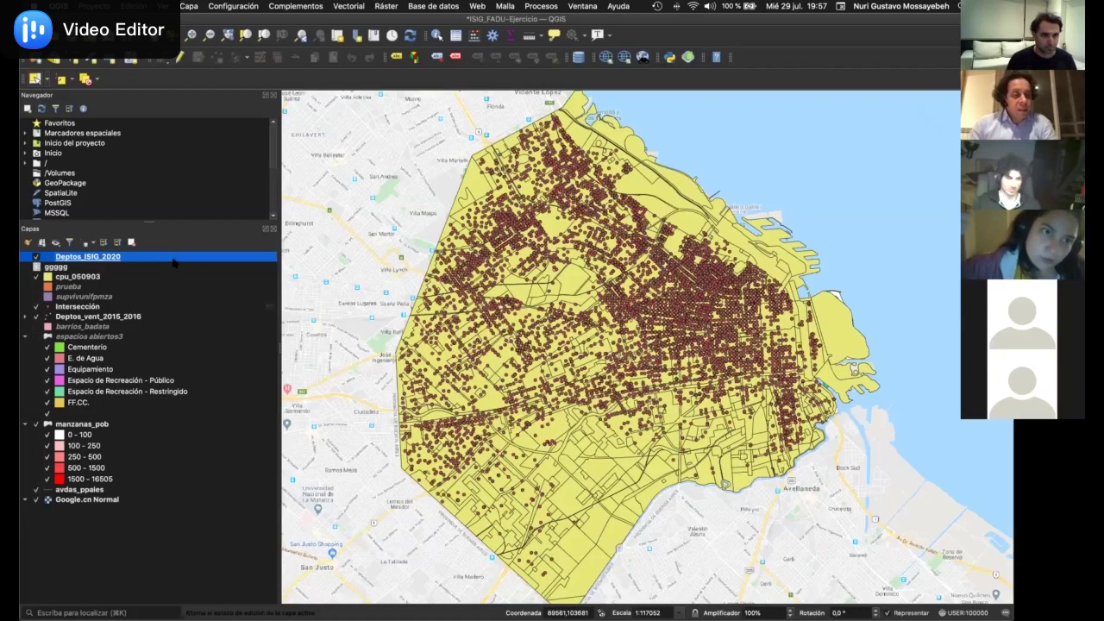
pyautogui.rightClick(173, 262)
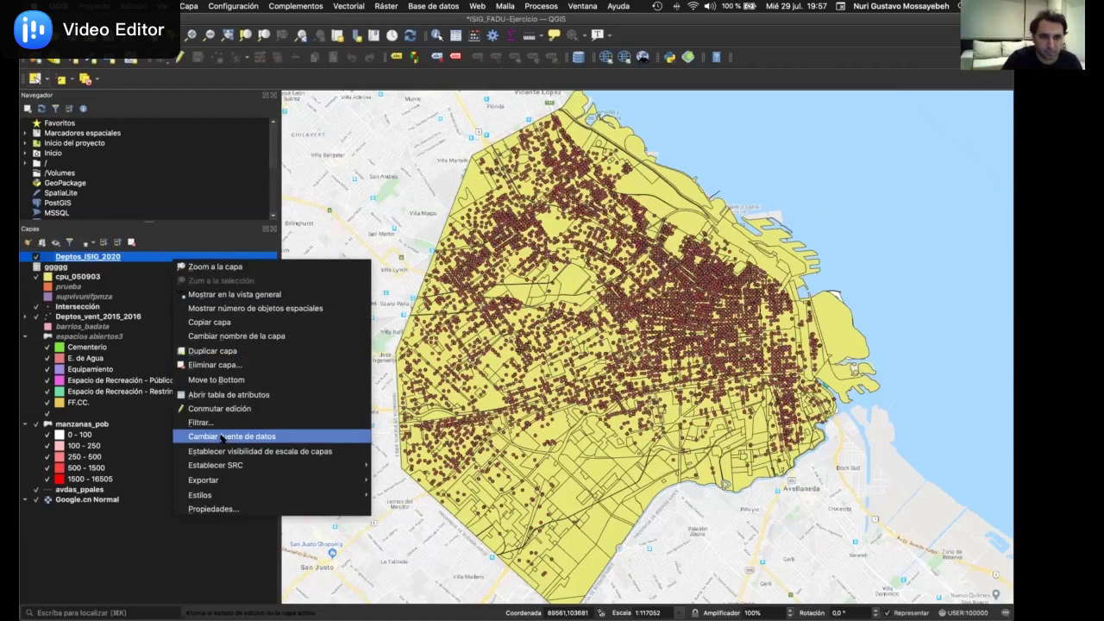
pyautogui.click(159, 559)
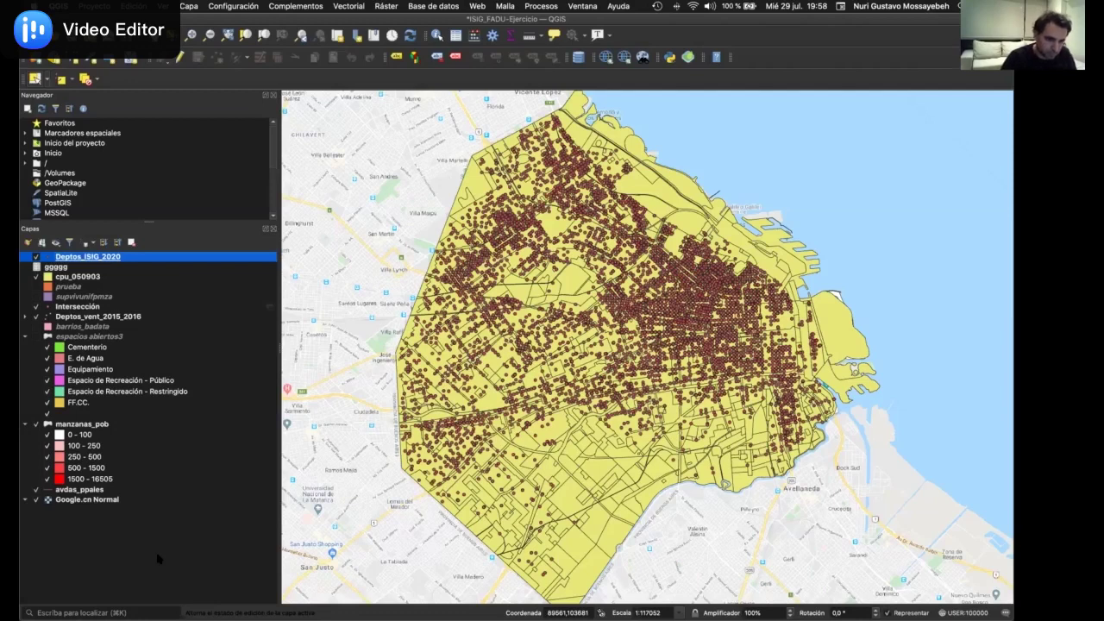
pyautogui.click(159, 552)
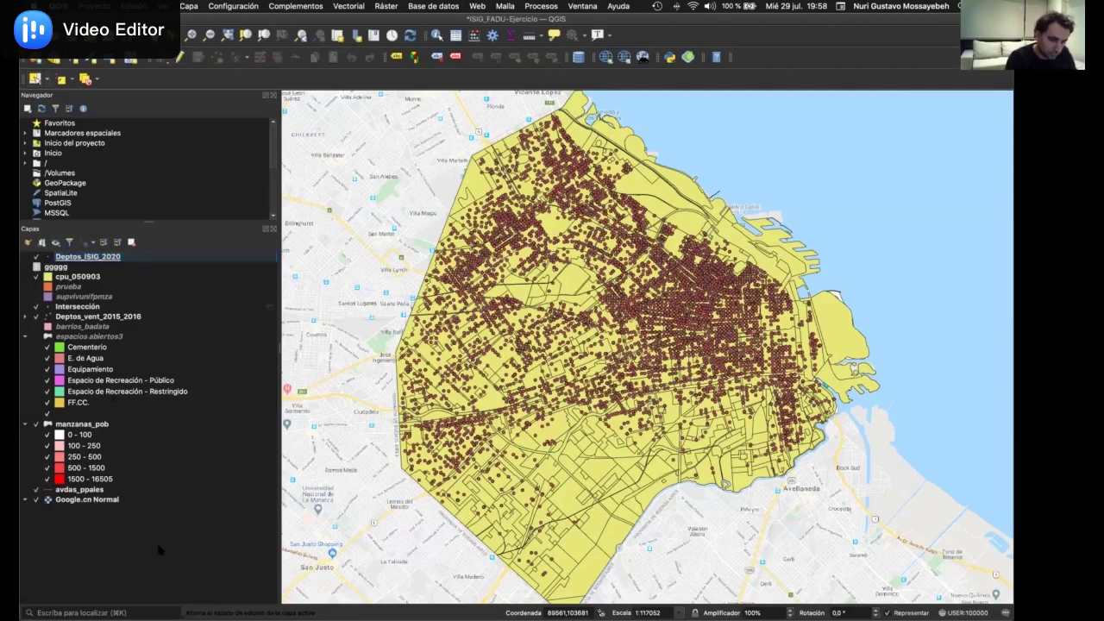
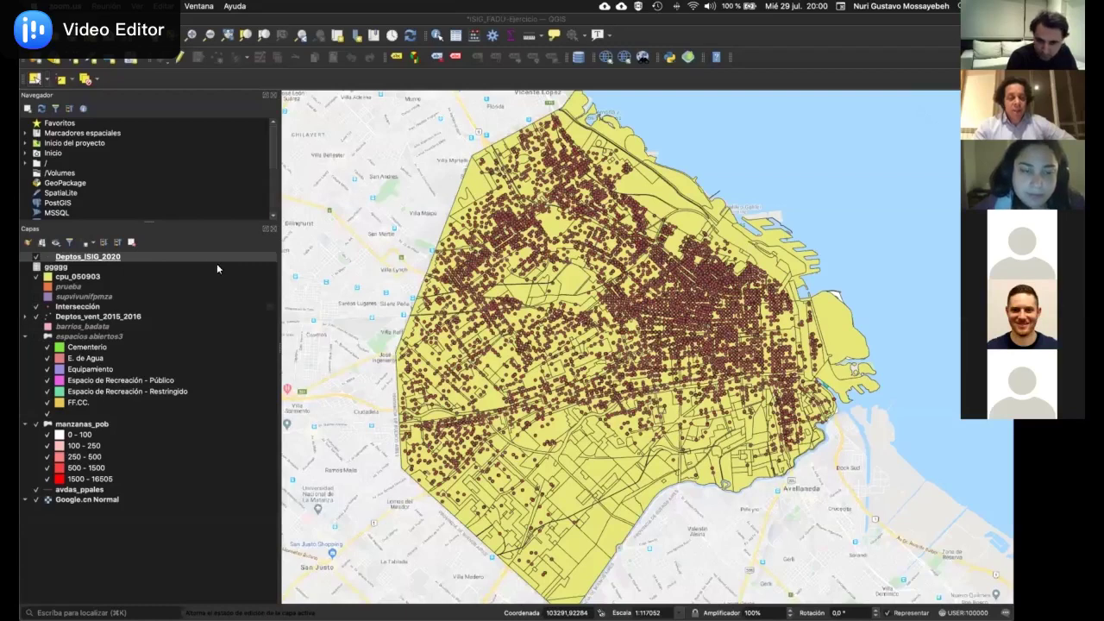
# Review the source coordinate reference systems offered in the Deptos_ISIG_2020 layer properties, keep USER:100000, and close the properties
pyautogui.rightClick(213, 258)
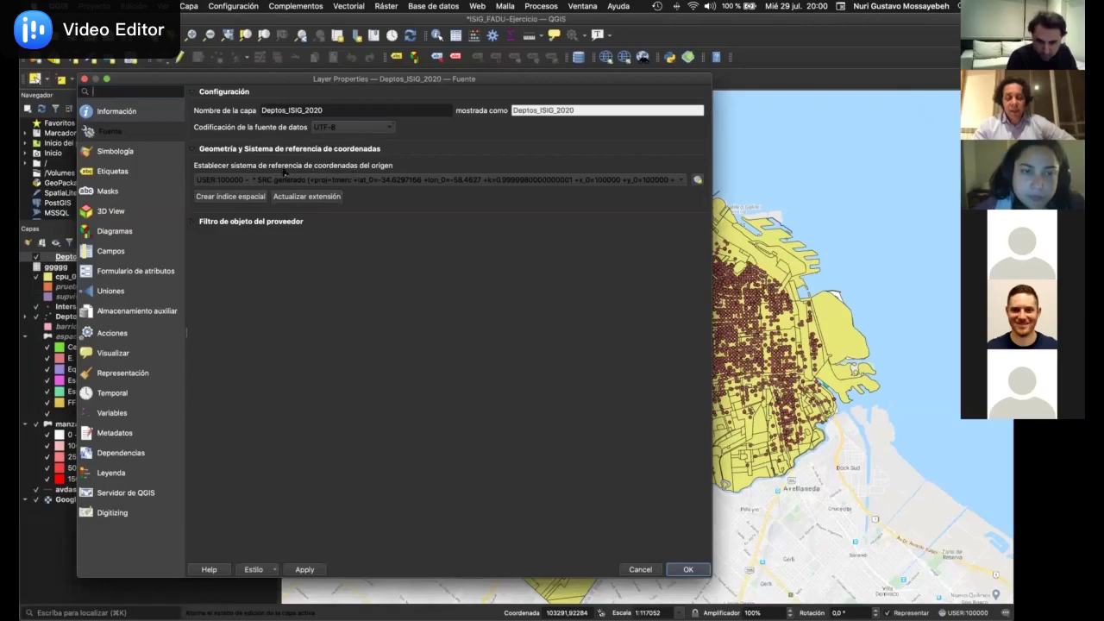
pyautogui.click(312, 179)
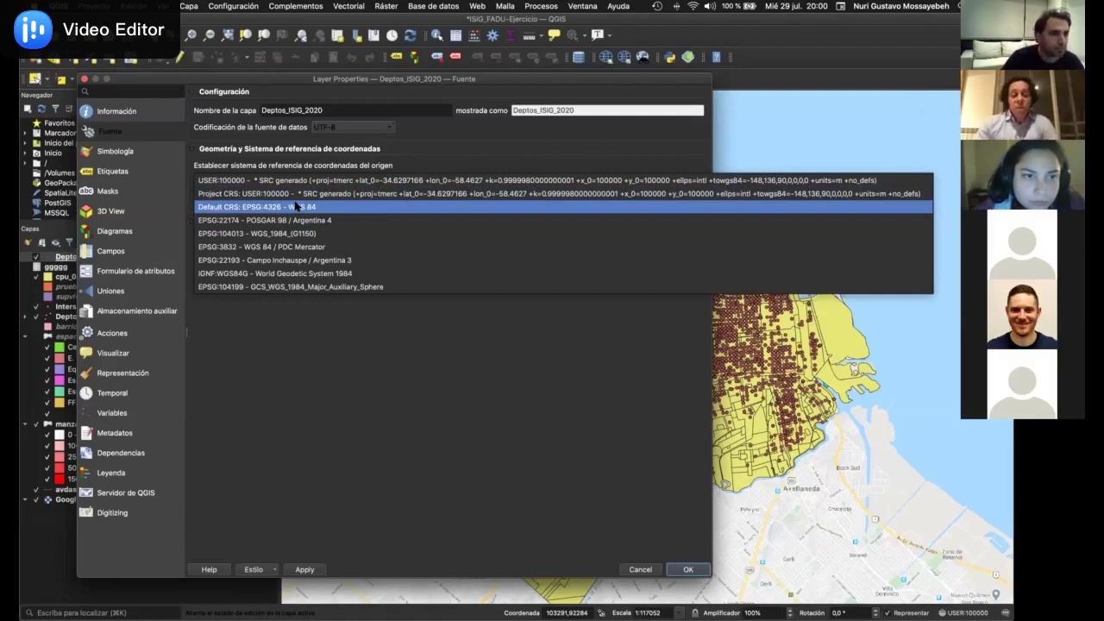
pyautogui.click(298, 180)
pyautogui.click(671, 569)
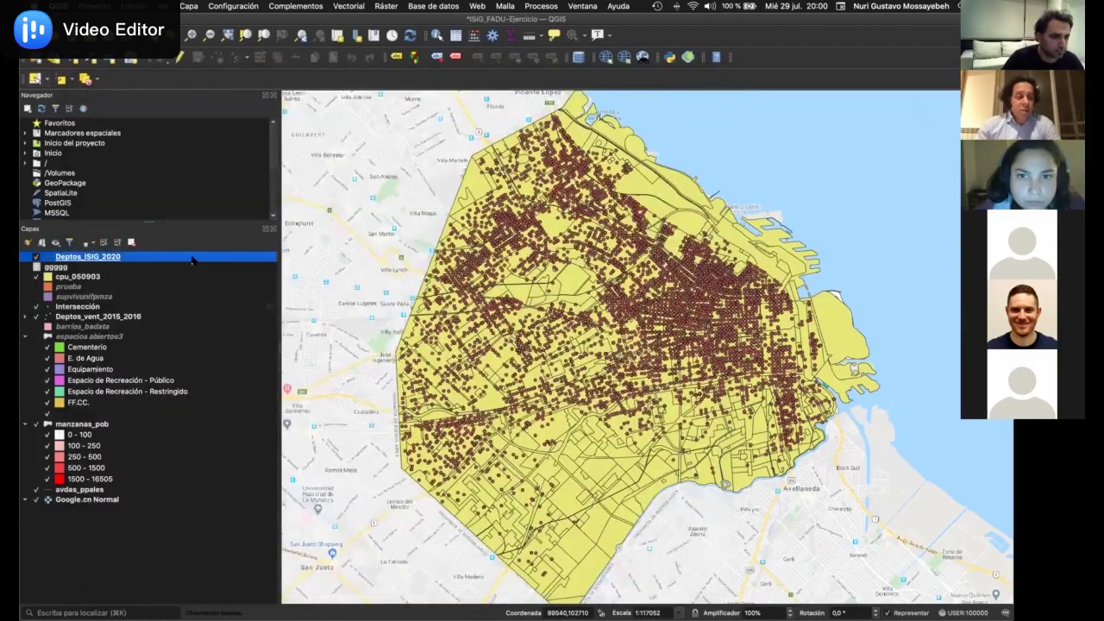
# Examine the USER:100000 definition and its extent preview in the Deptos_ISIG_2020 layer CRS selector, and cancel the selector
pyautogui.rightClick(191, 258)
pyautogui.moveTo(261, 463)
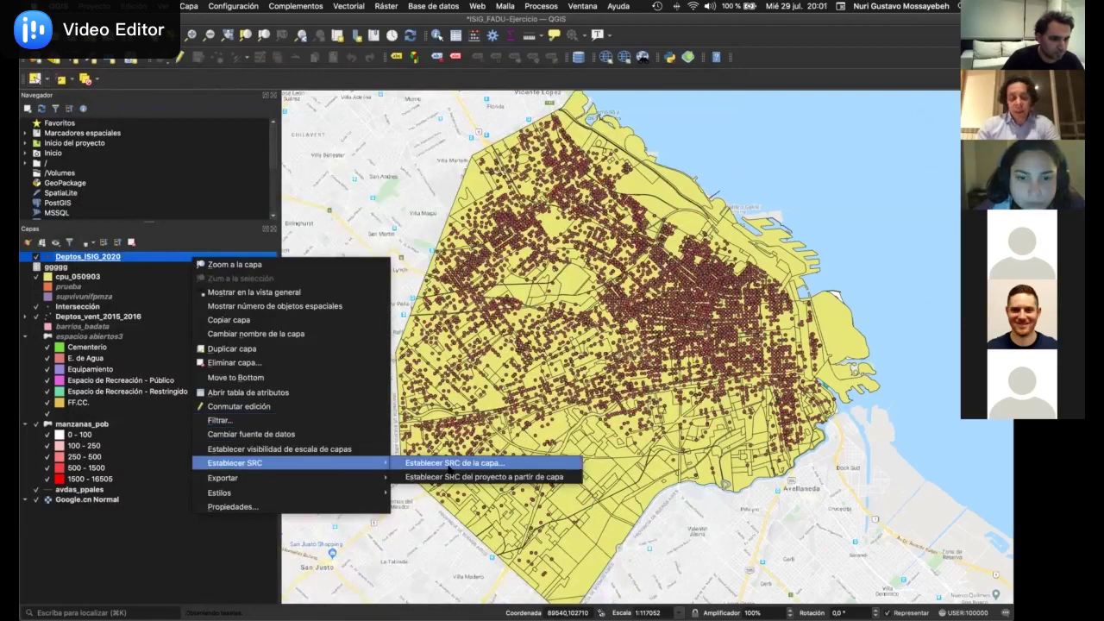
pyautogui.click(449, 464)
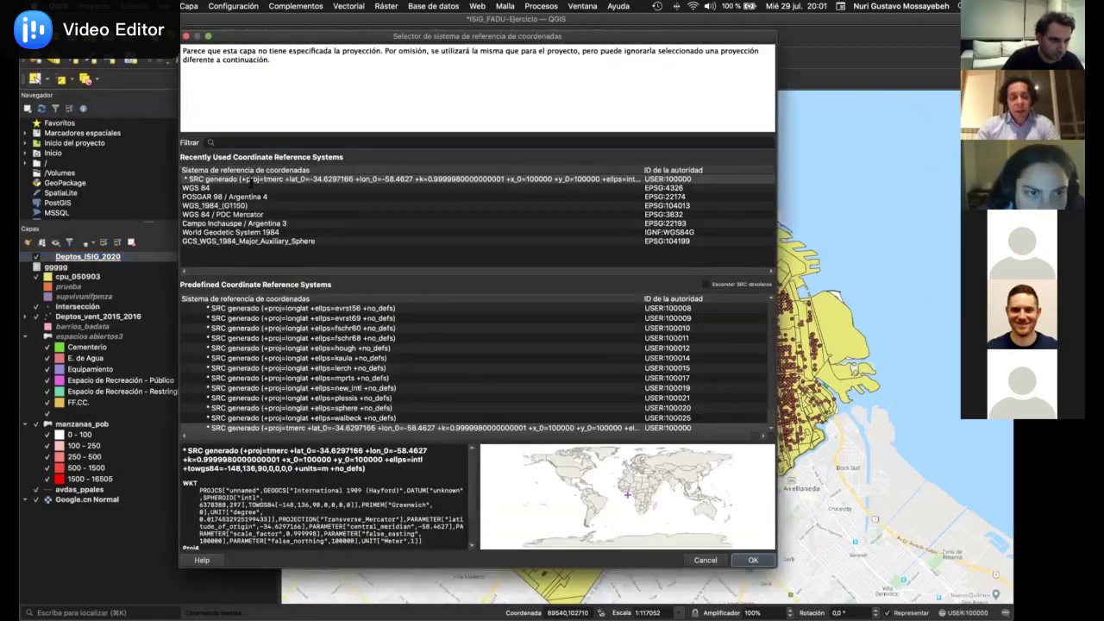
pyautogui.click(259, 179)
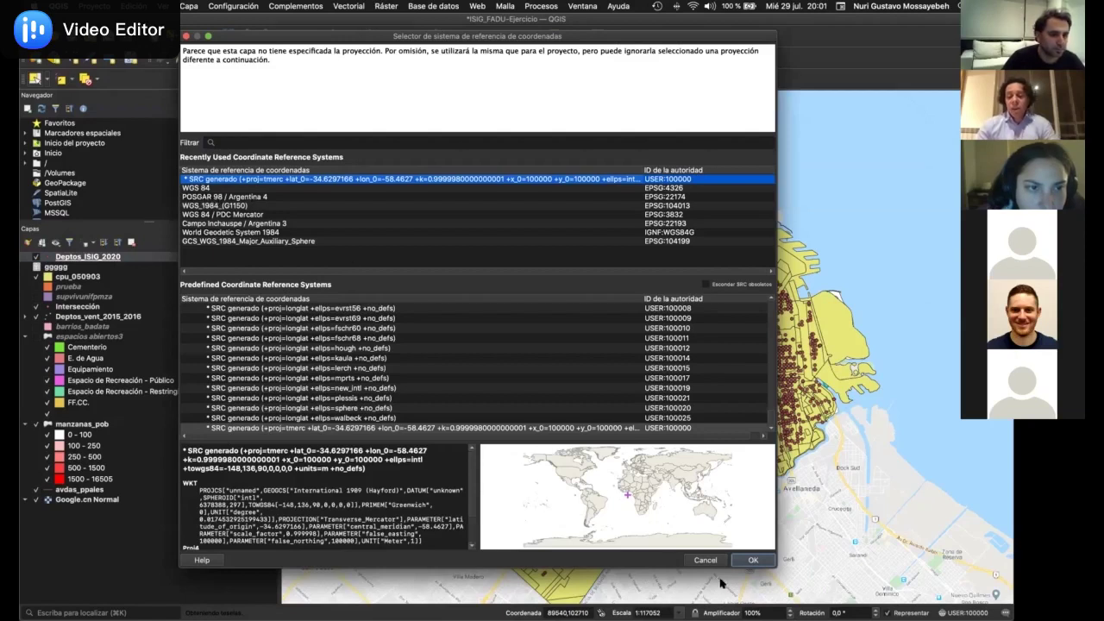
pyautogui.click(588, 522)
pyautogui.scroll(-5, 588, 521)
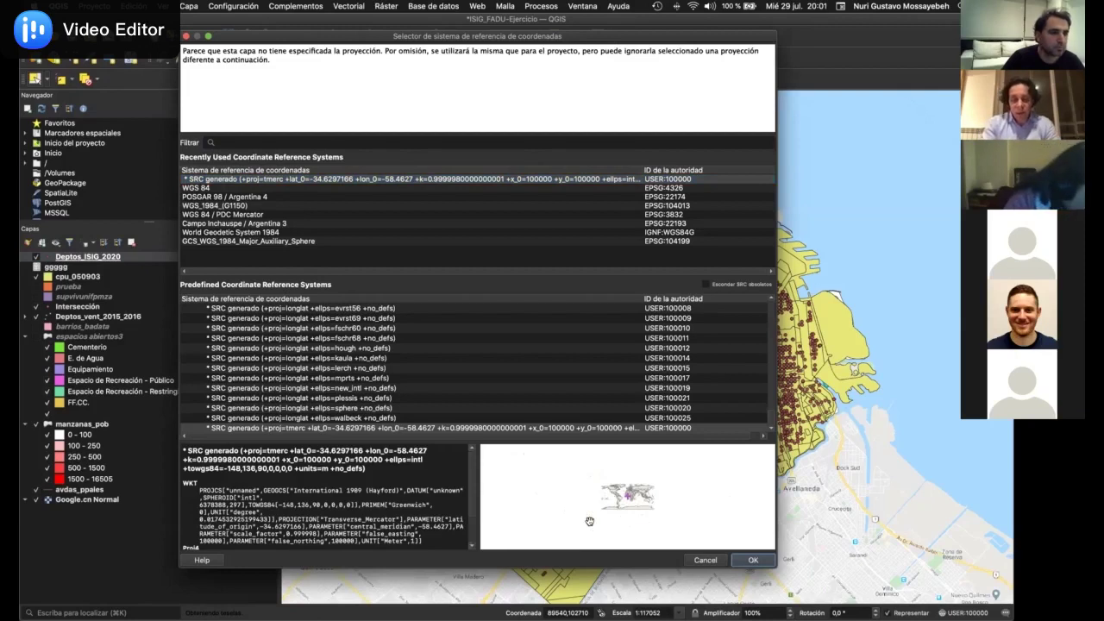
pyautogui.scroll(-3, 589, 520)
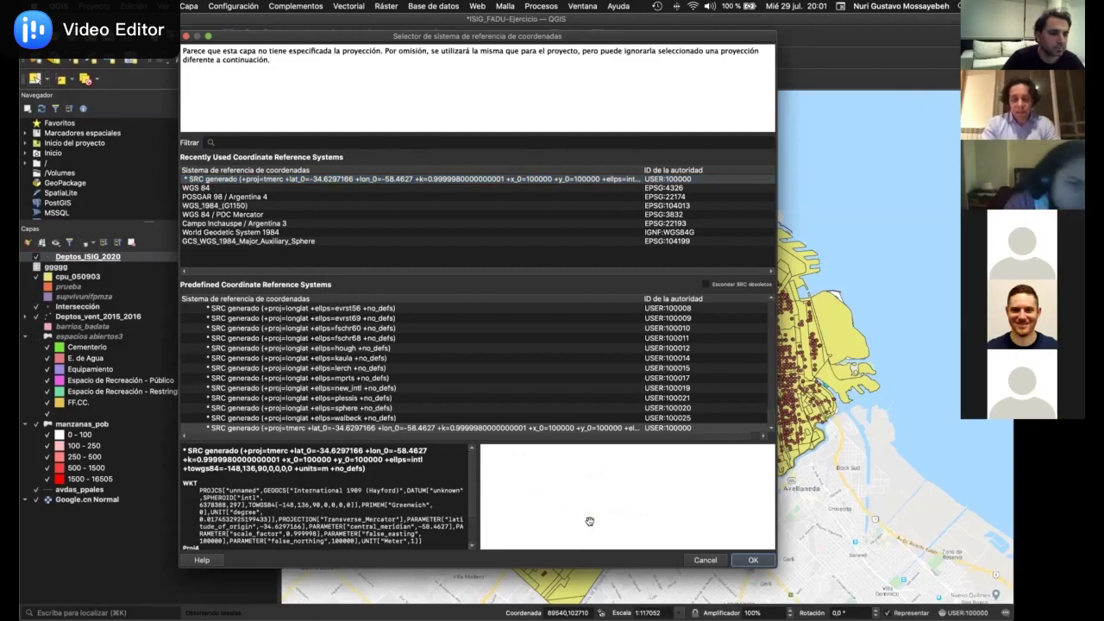
pyautogui.click(707, 559)
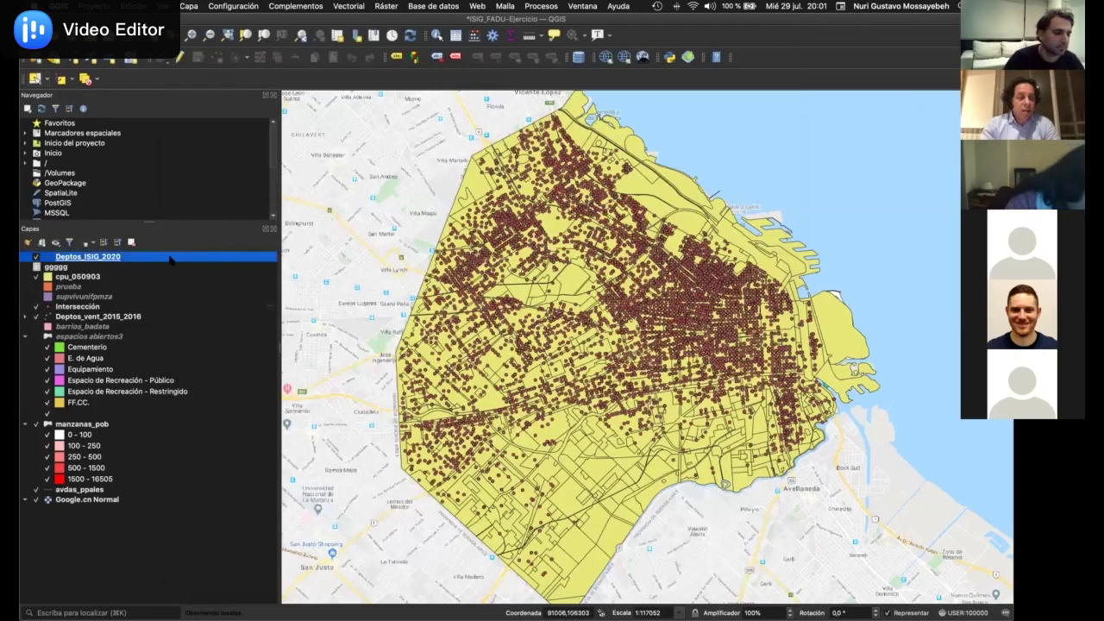
# Reopen the layer CRS selector for Deptos_ISIG_2020, review the recently used and predefined systems, and cancel
pyautogui.rightClick(171, 257)
pyautogui.moveTo(353, 463)
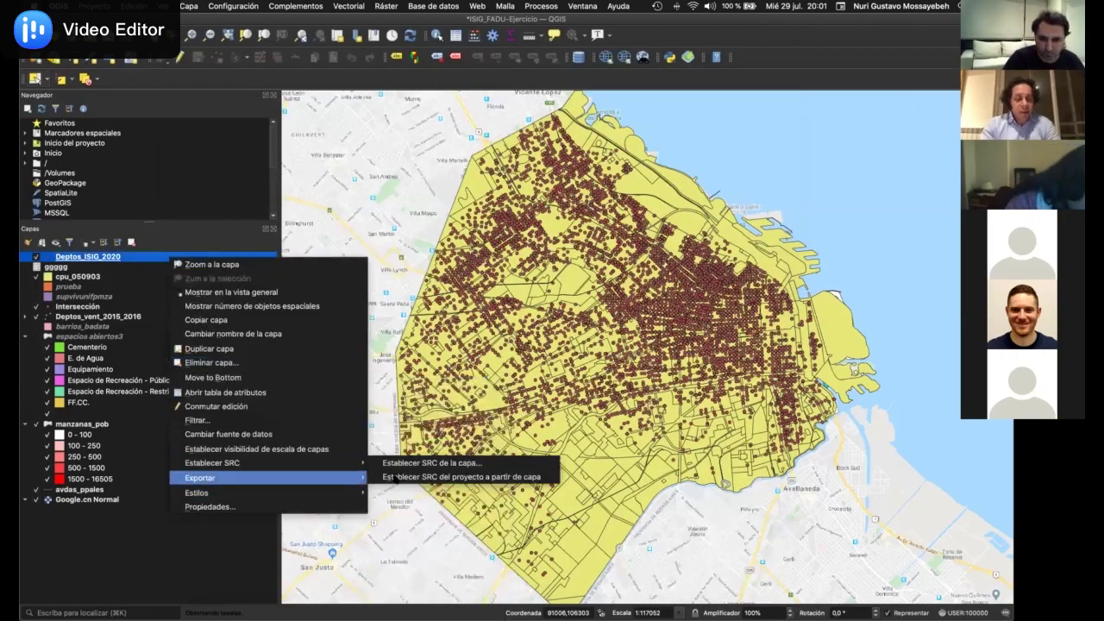
pyautogui.click(407, 463)
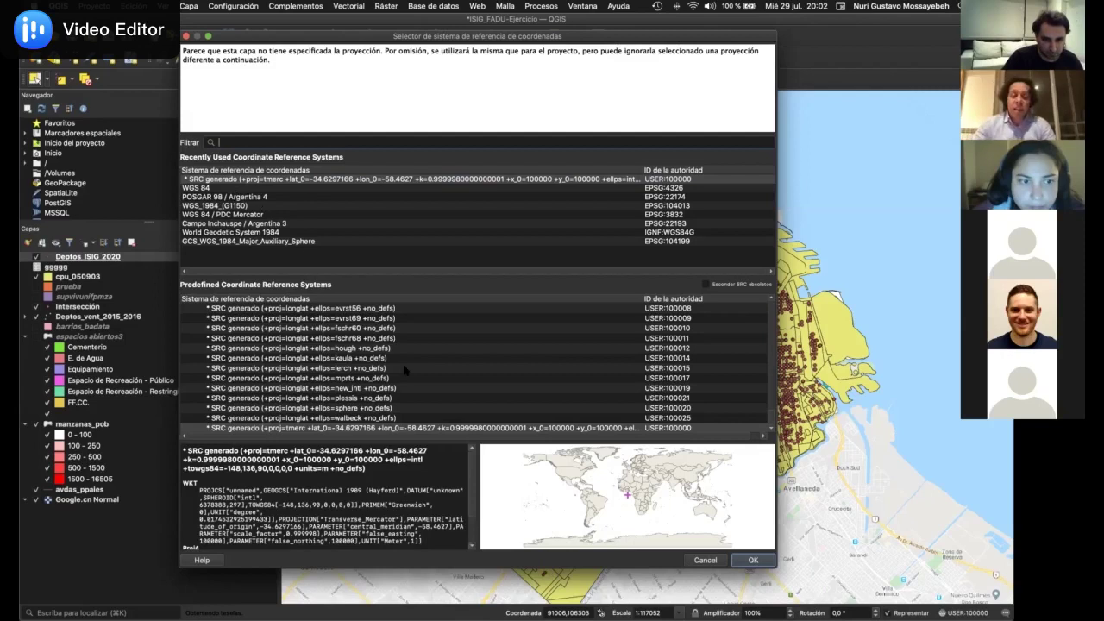
pyautogui.click(697, 559)
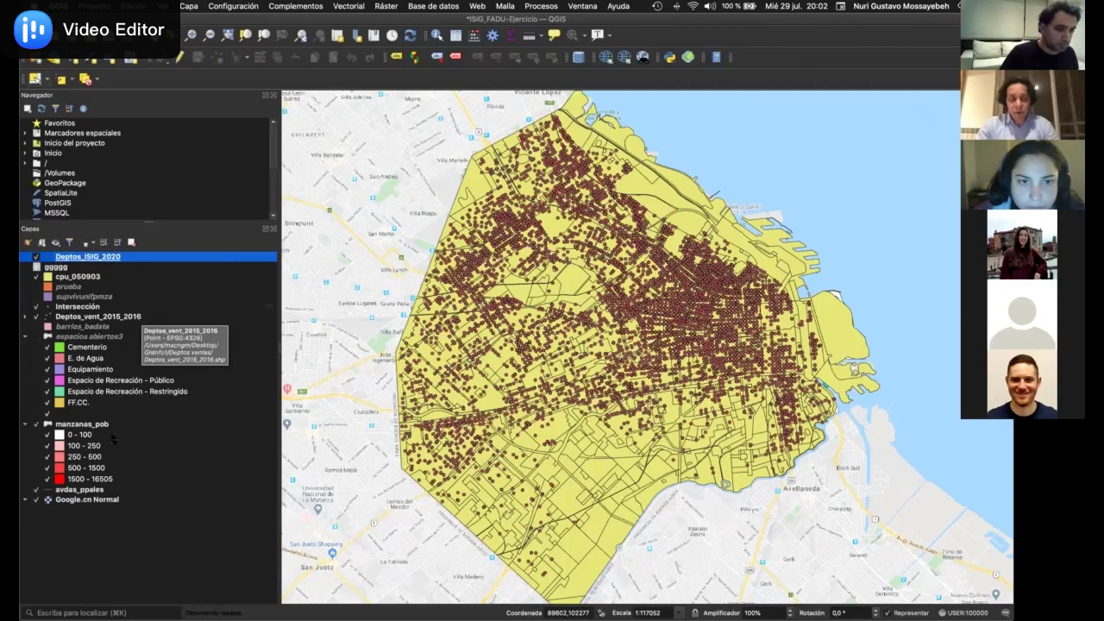
# Check the alternative source CRS choices in the Deptos_ISIG_2020 layer properties once more and cancel the dialog
pyautogui.rightClick(189, 257)
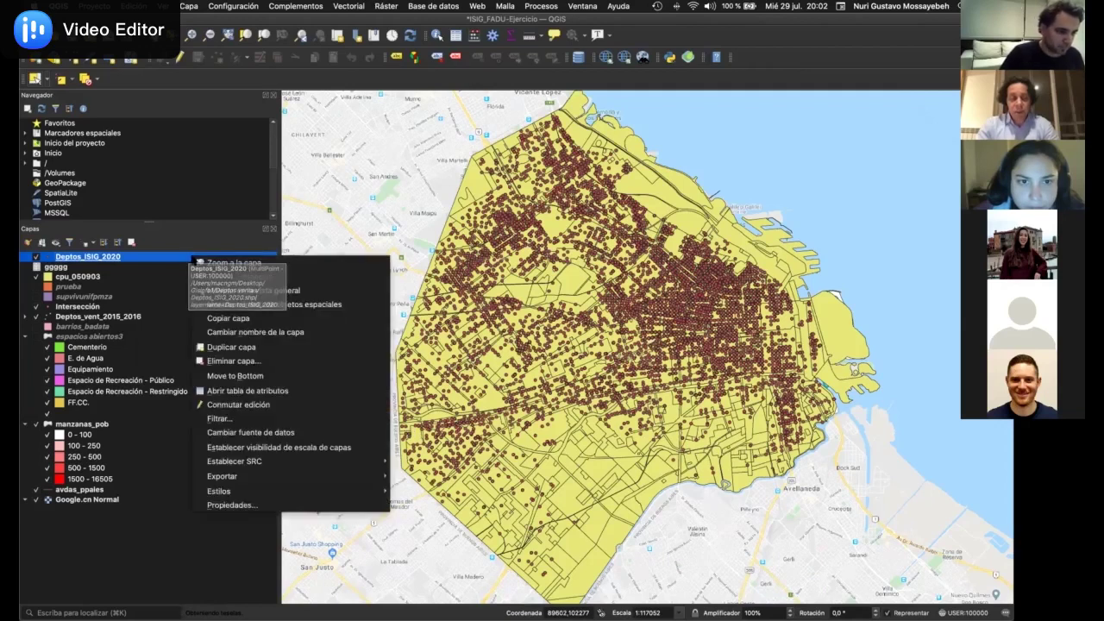
pyautogui.click(271, 507)
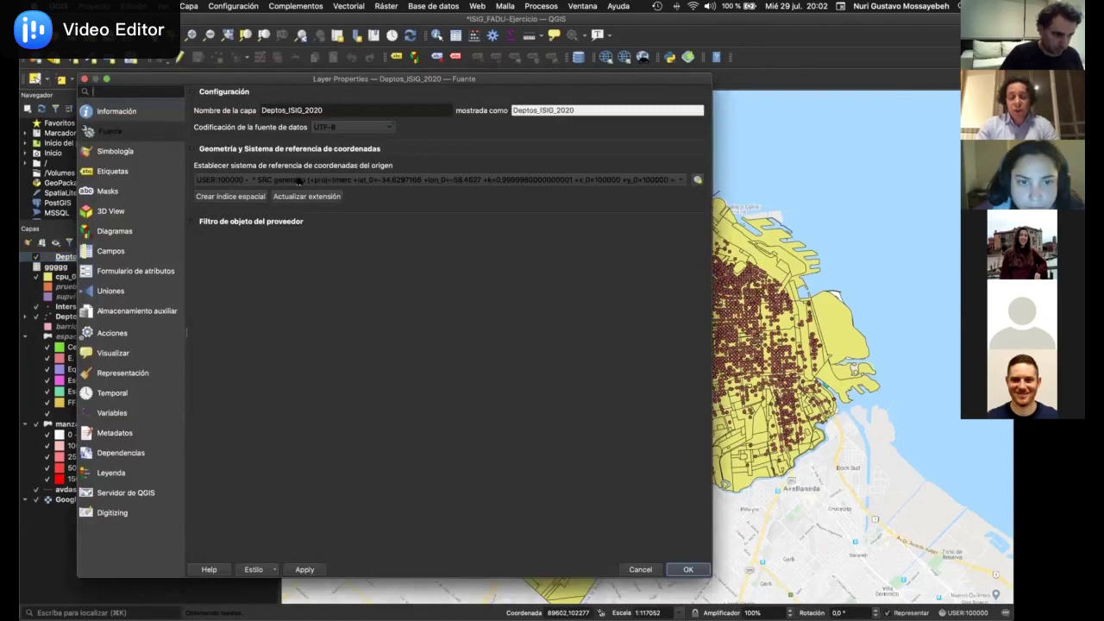
pyautogui.click(299, 180)
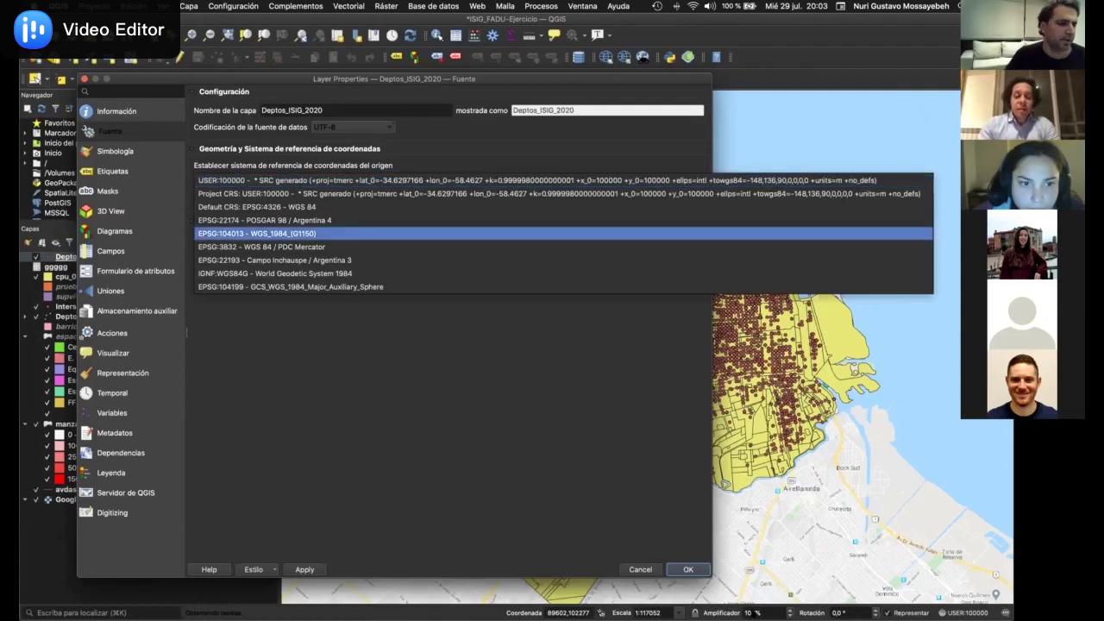
pyautogui.click(645, 569)
pyautogui.click(638, 569)
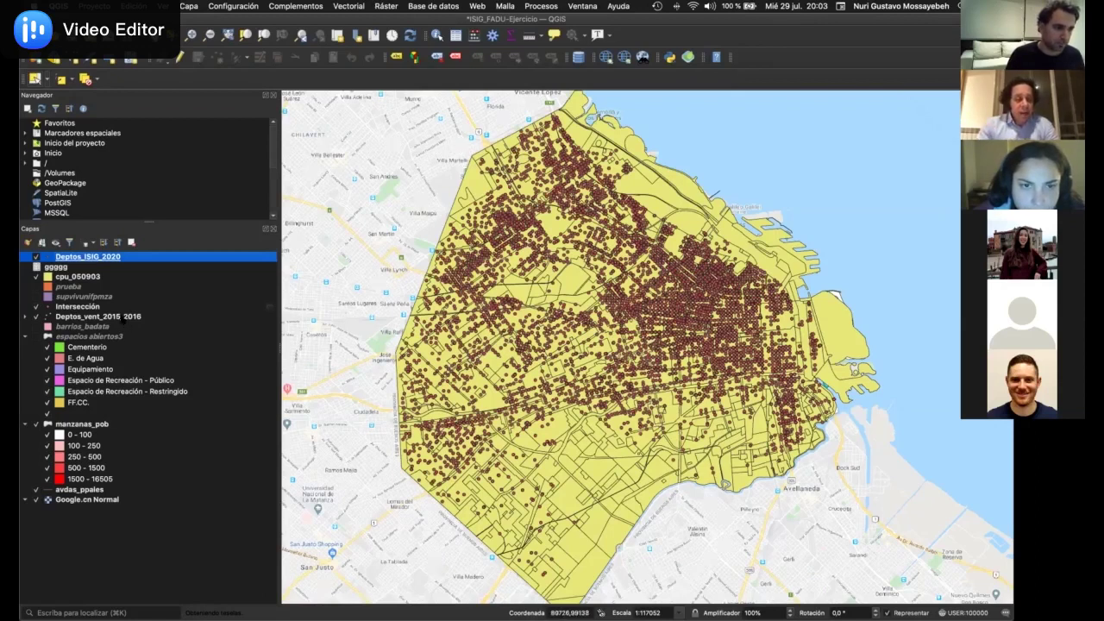
# View the layer properties of the Google.cn Normal base map and close them
pyautogui.rightClick(112, 317)
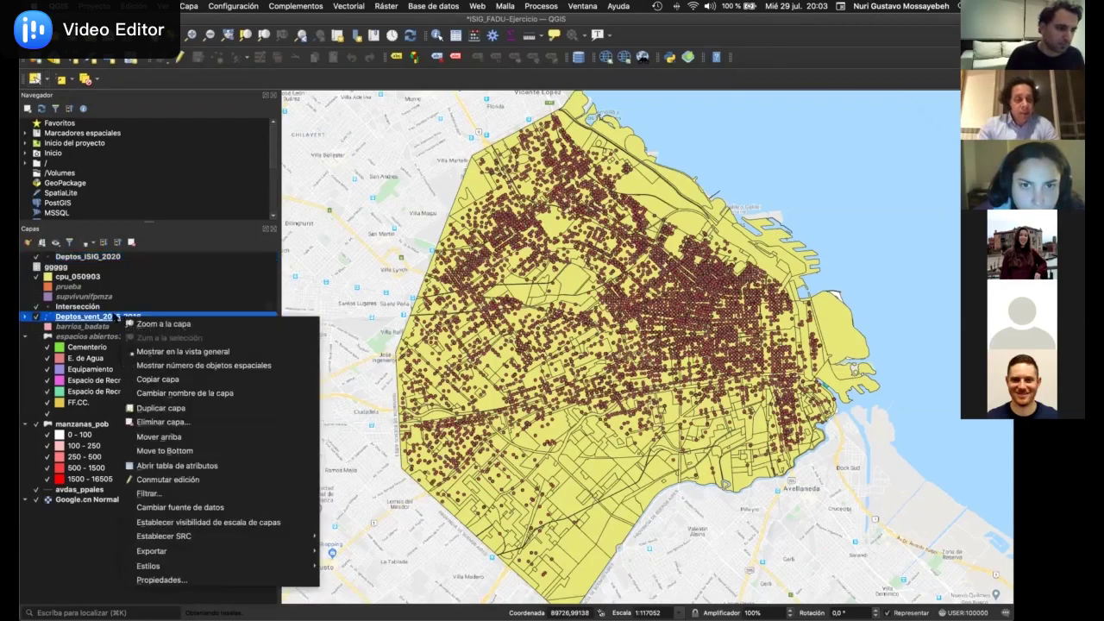
pyautogui.click(95, 512)
pyautogui.click(96, 500)
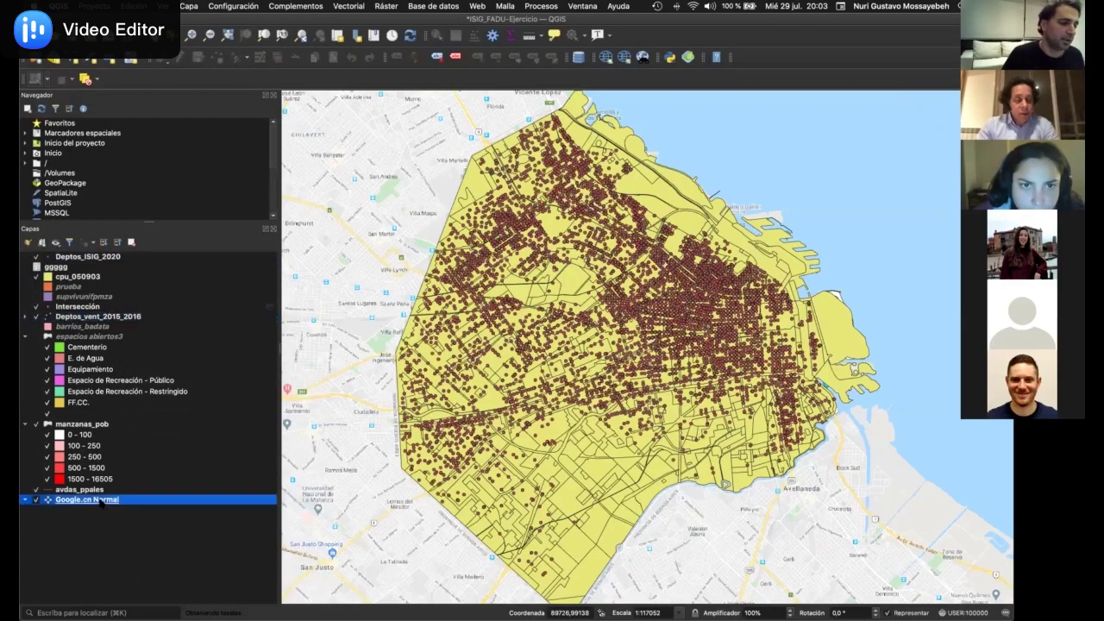
pyautogui.rightClick(99, 500)
pyautogui.click(119, 495)
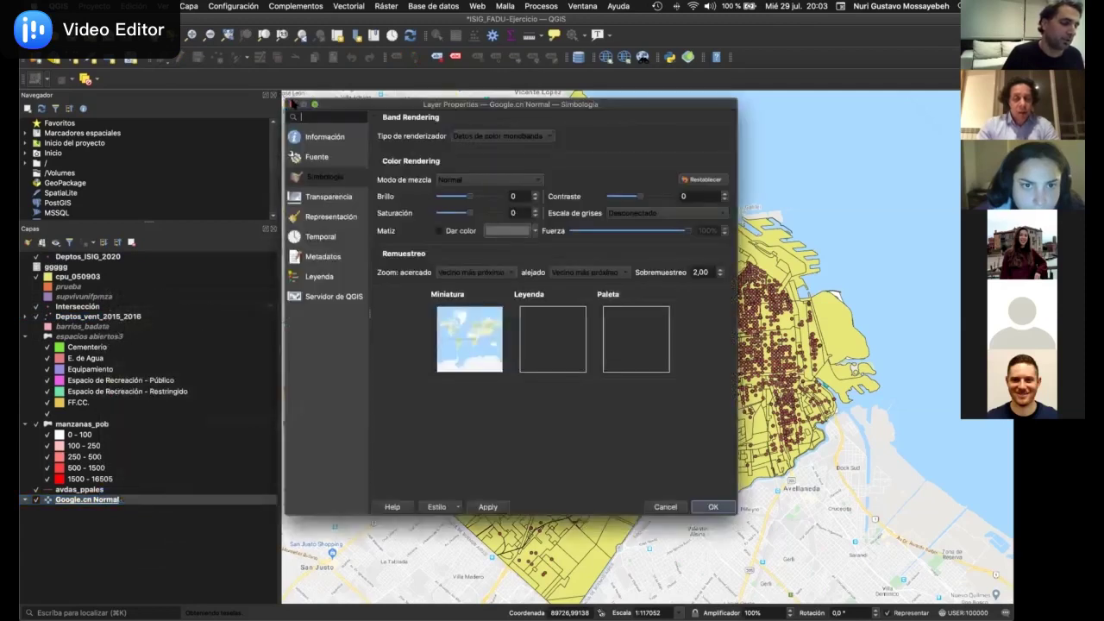
pyautogui.click(294, 104)
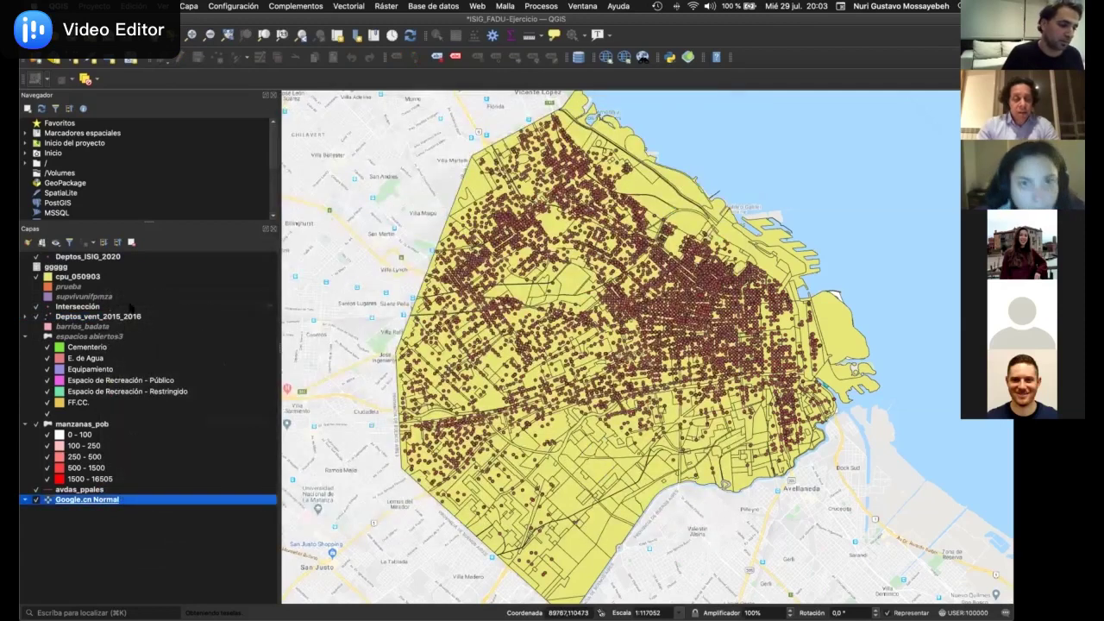
# Review the options for setting the layer CRS and the project CRS from the Deptos_ISIG_2020 layer, and dismiss them
pyautogui.click(147, 257)
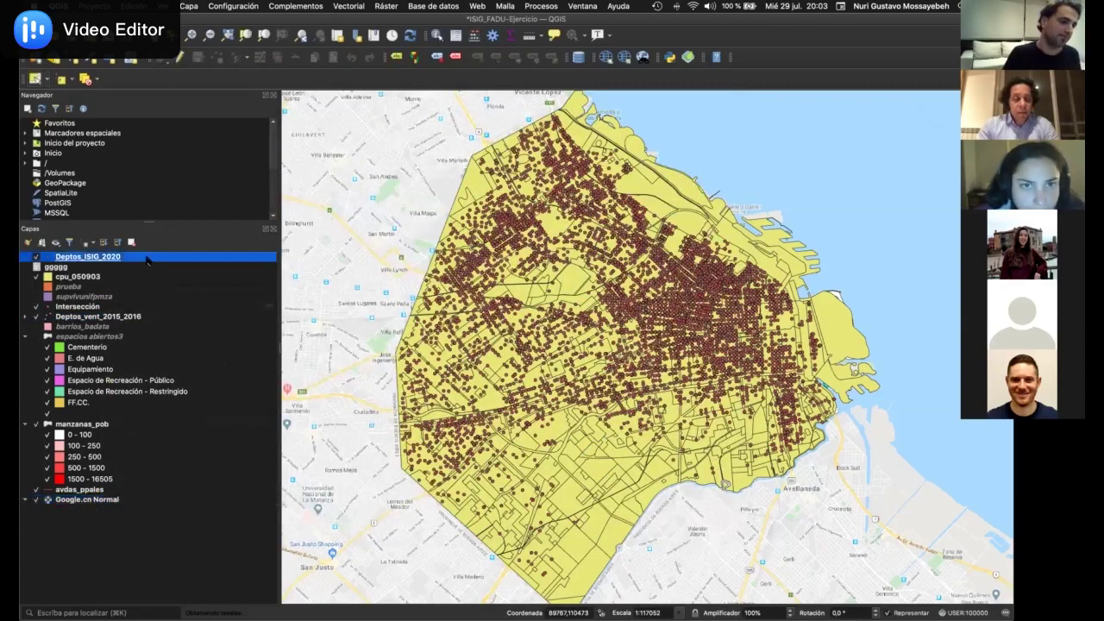
pyautogui.rightClick(147, 257)
pyautogui.moveTo(233, 462)
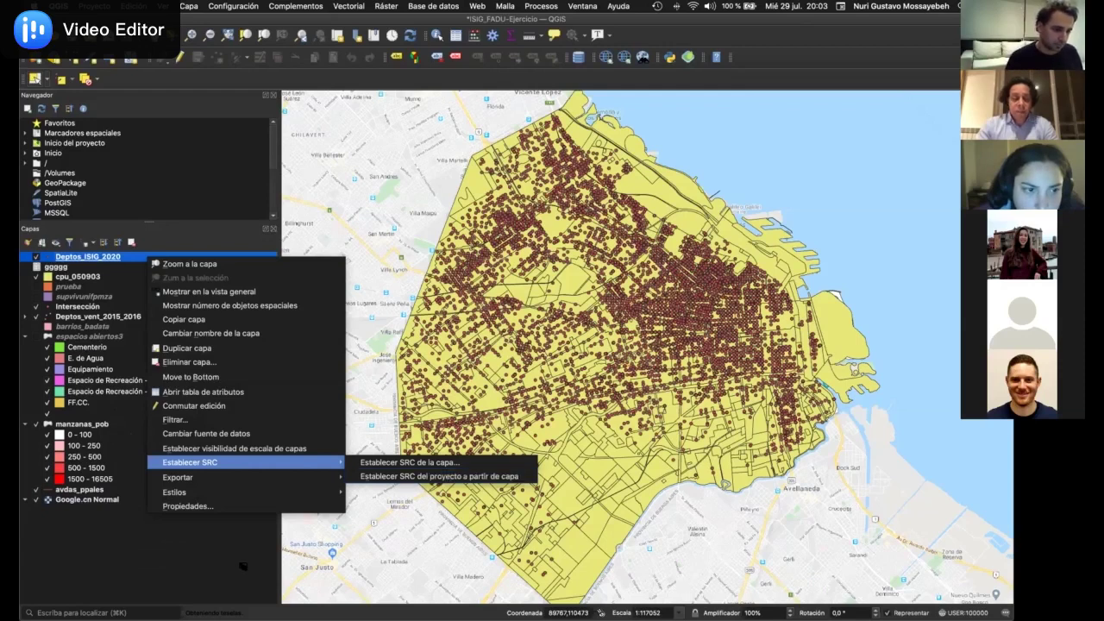
pyautogui.press('Escape')
pyautogui.press('Escape')
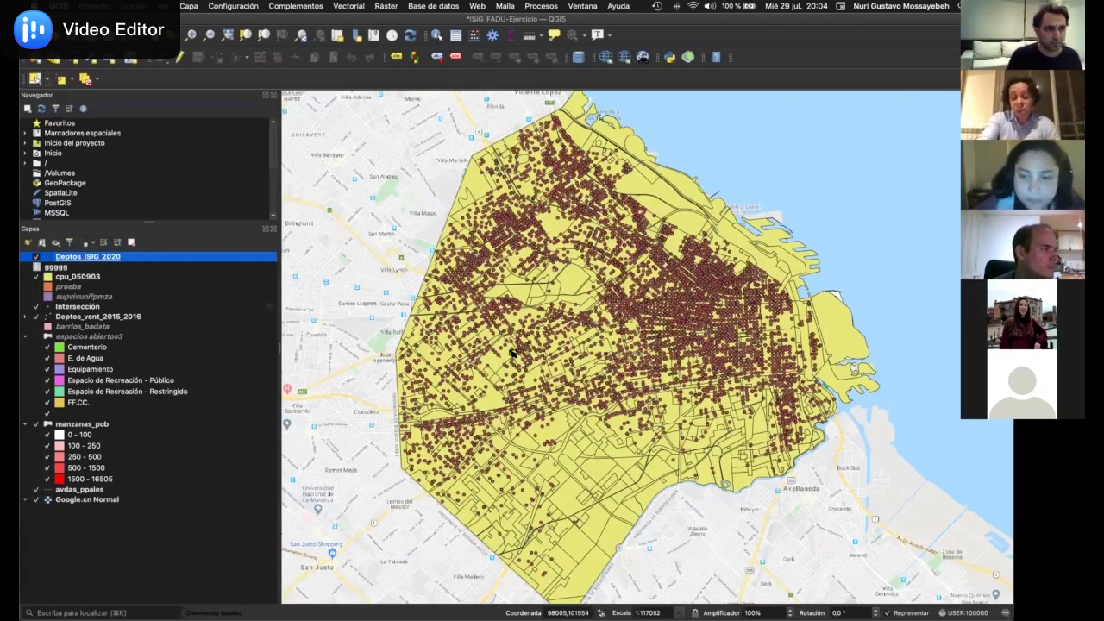
pyautogui.rightClick(218, 257)
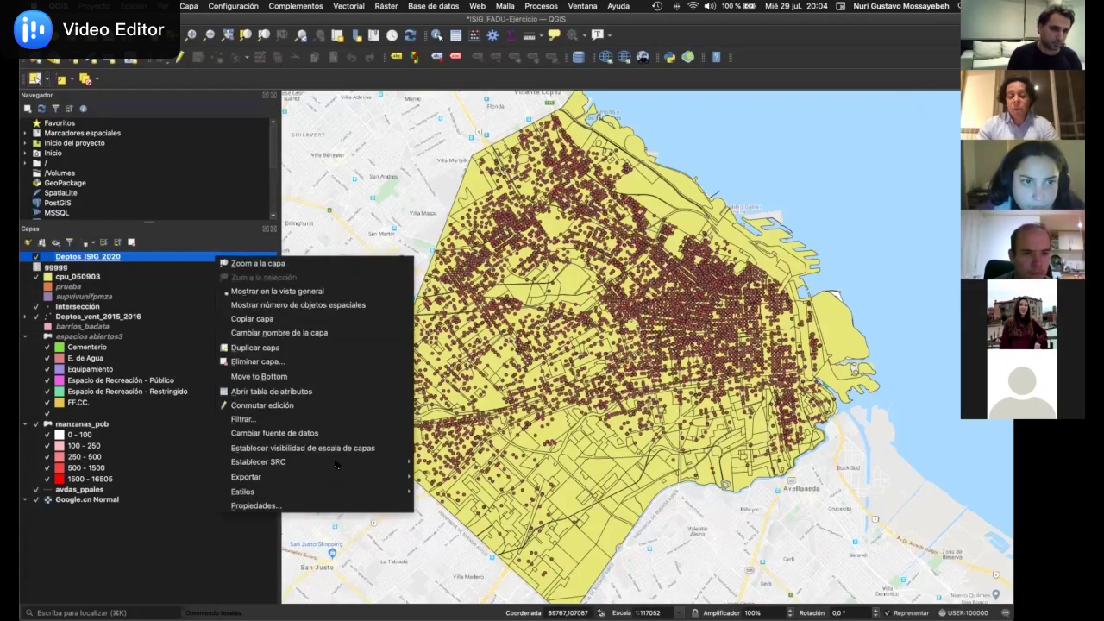
pyautogui.moveTo(335, 463)
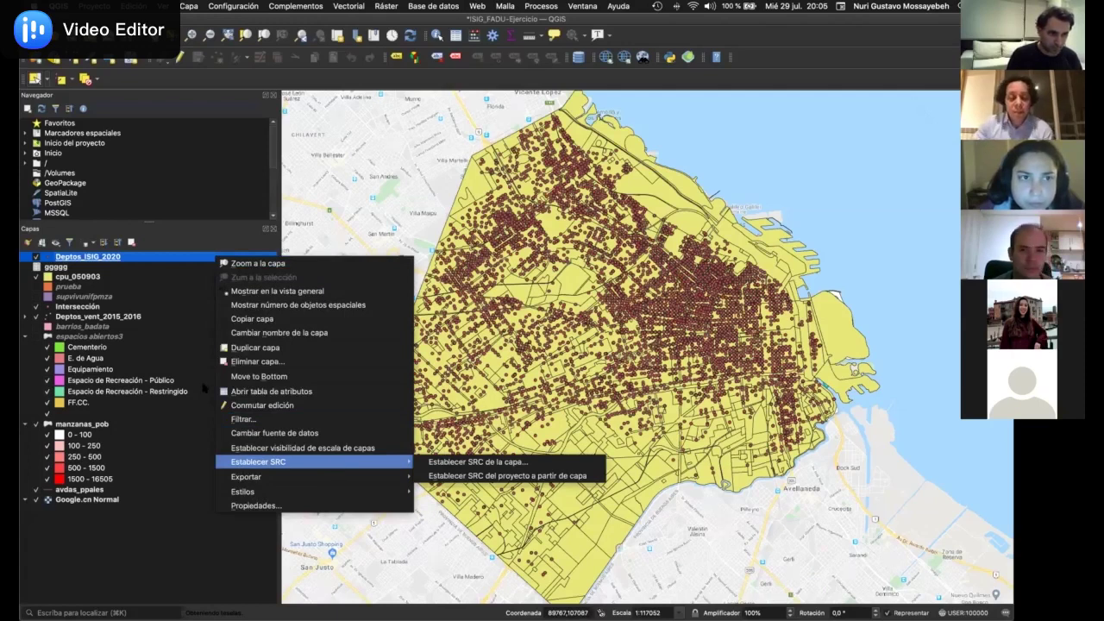
pyautogui.click(154, 519)
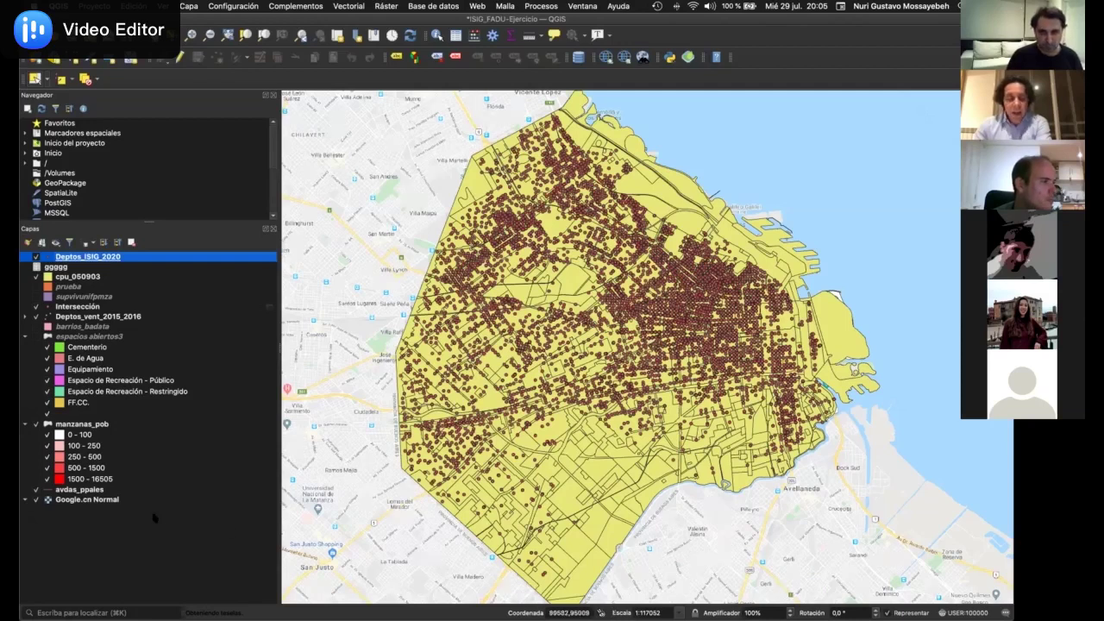
pyautogui.click(118, 500)
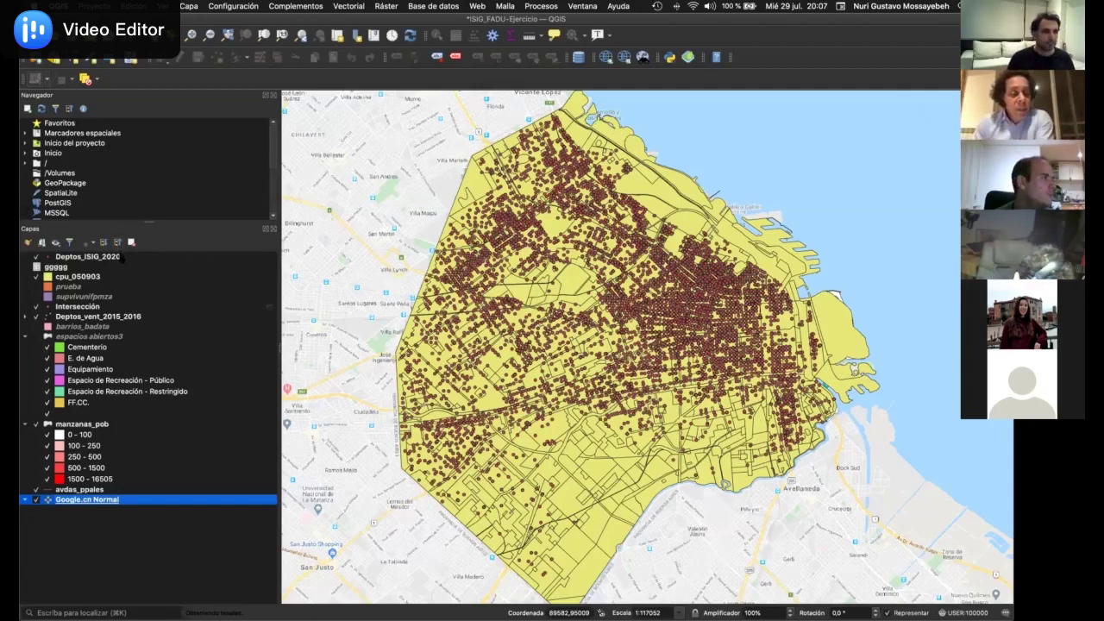
pyautogui.click(119, 256)
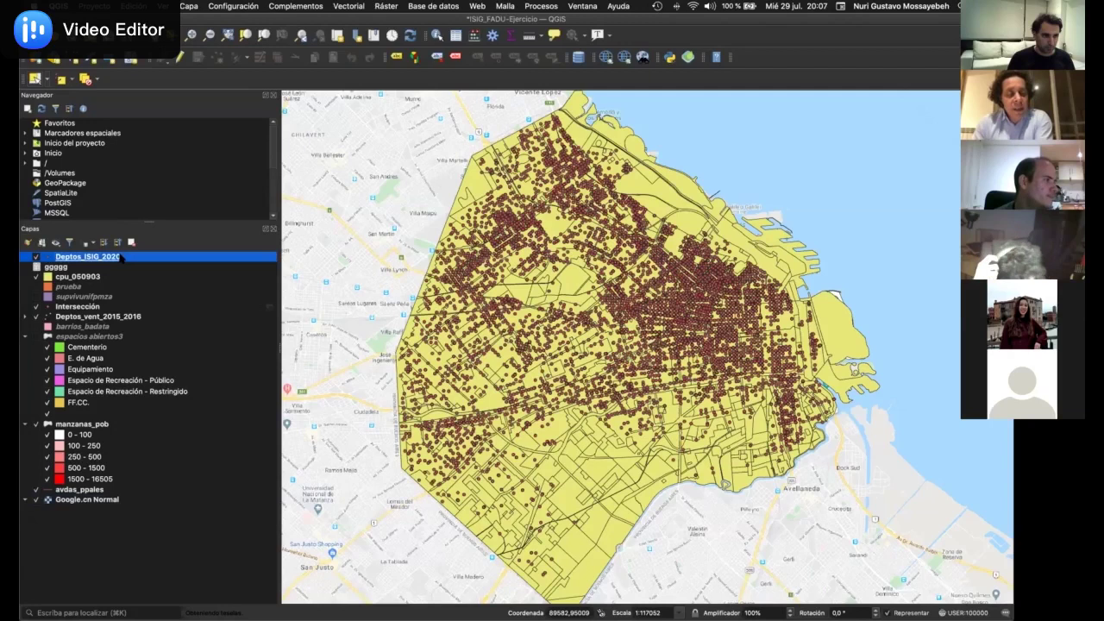
pyautogui.click(96, 287)
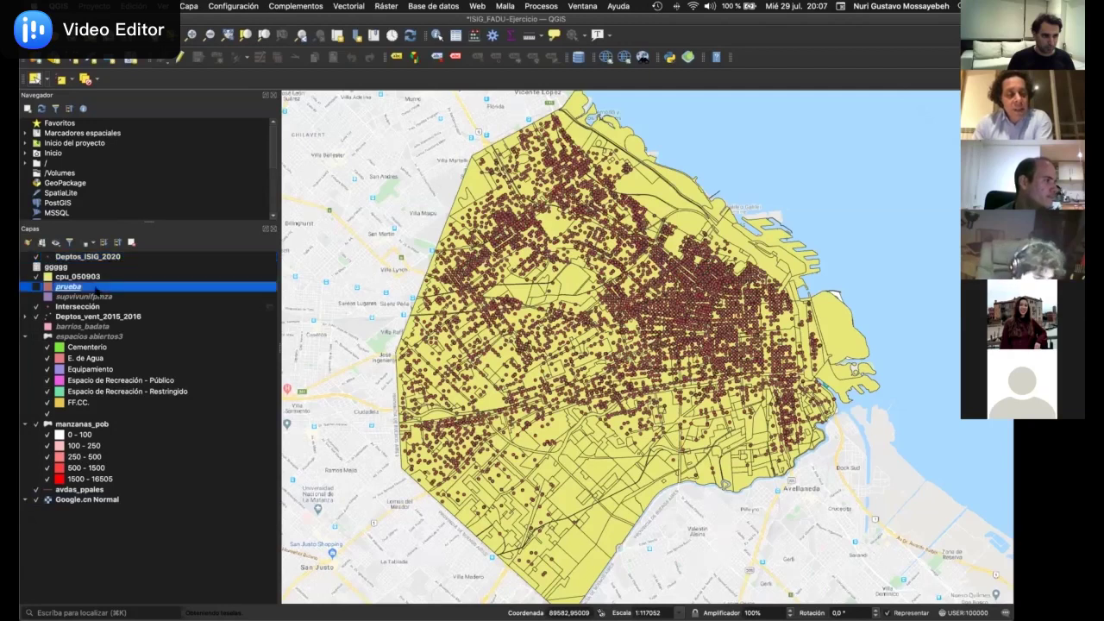
pyautogui.rightClick(95, 289)
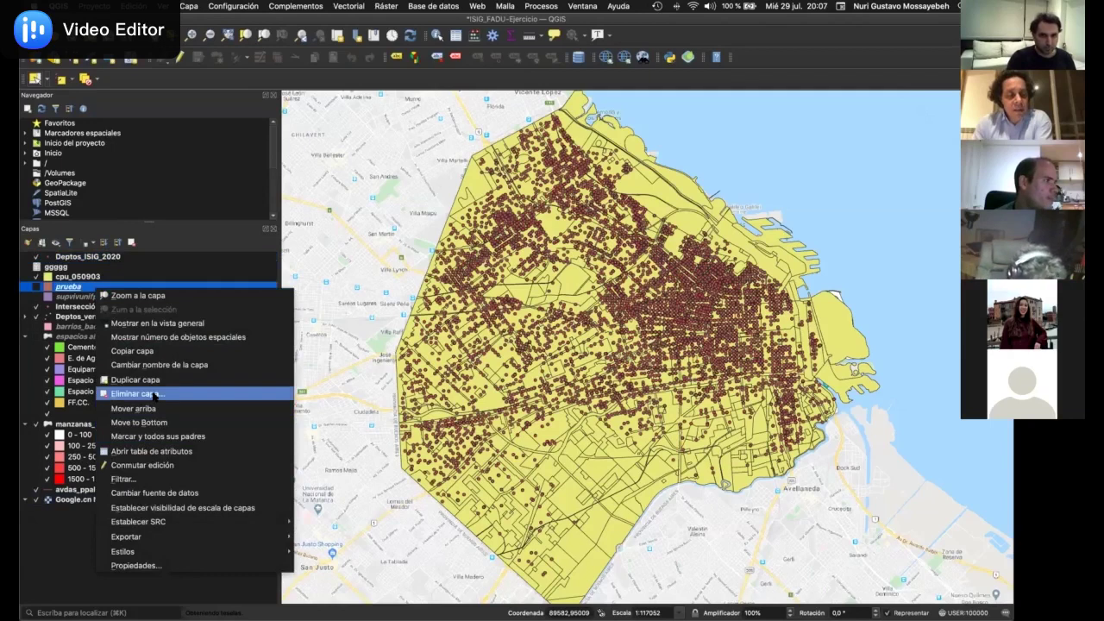
pyautogui.press('Escape')
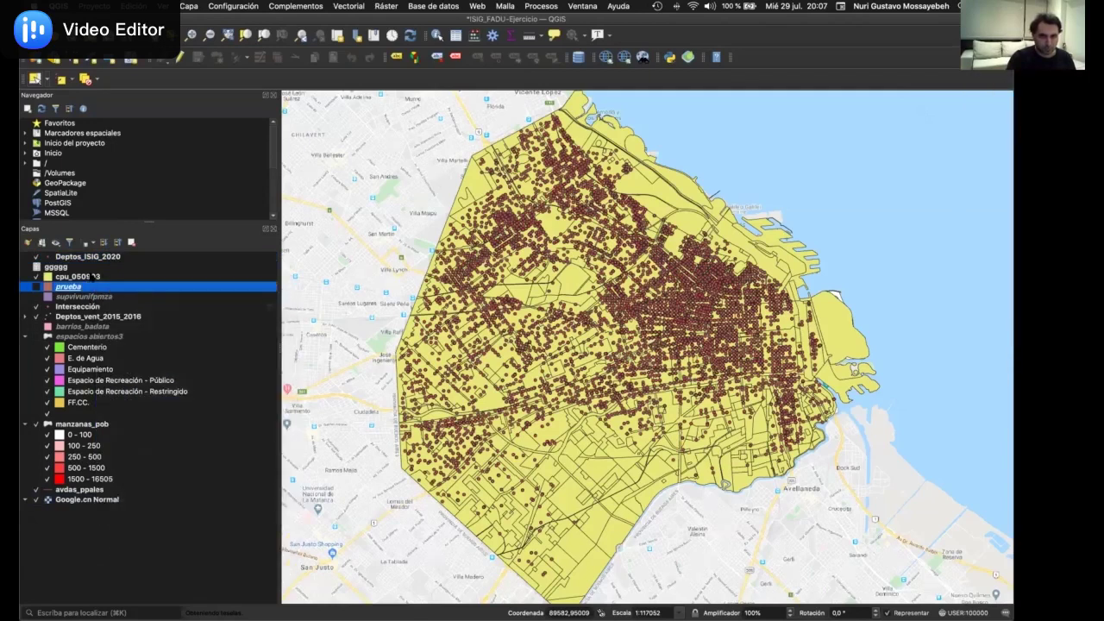
# Open the attribute table of the Deptos_ISIG_2020 layer and enable editing on it
pyautogui.click(94, 258)
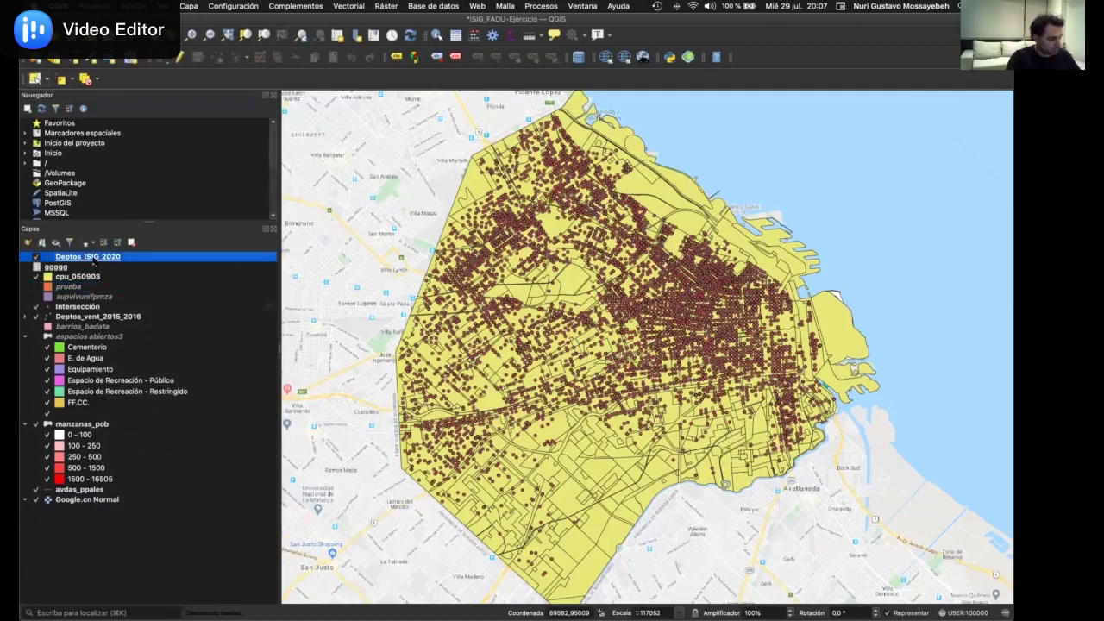
pyautogui.click(455, 35)
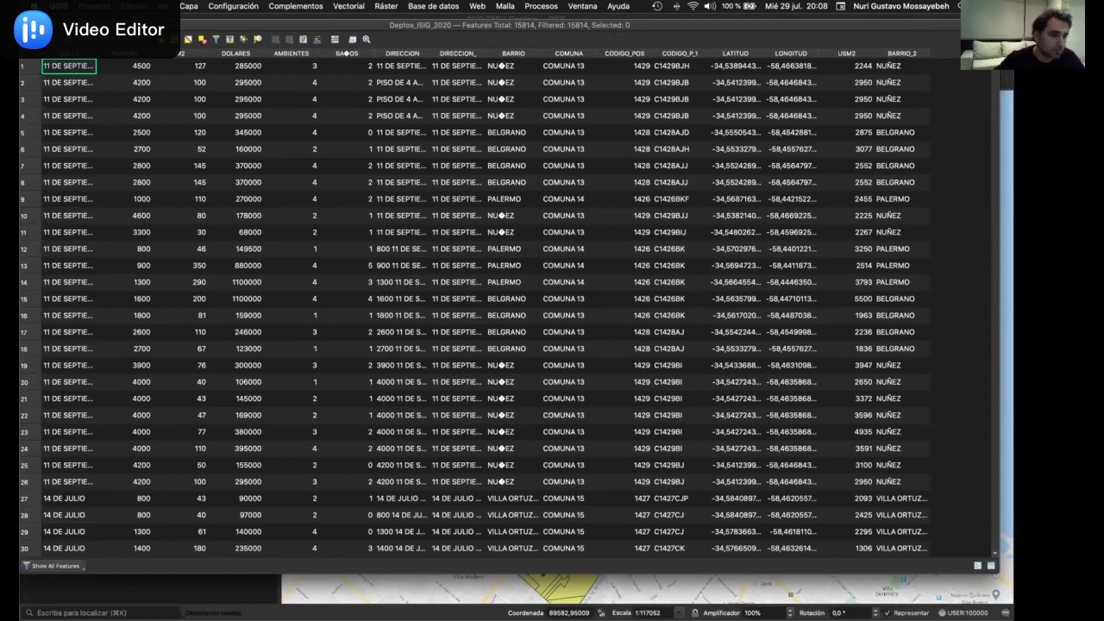
pyautogui.press('super+e')
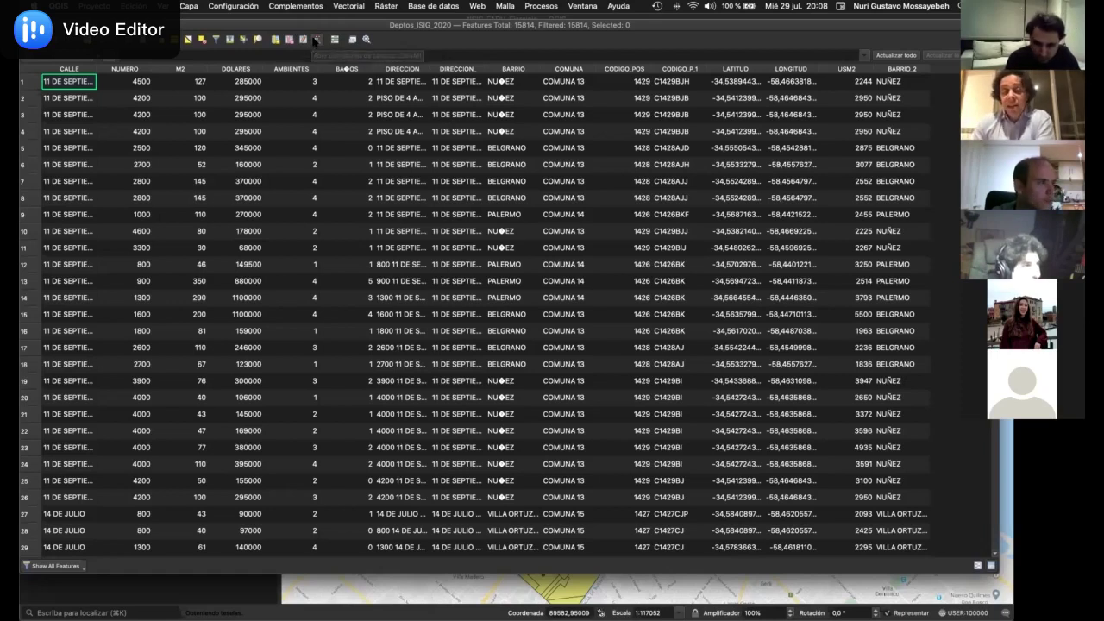
# In the Field Calculator, define a new output field named ISIG of integer type with a length of 6
pyautogui.click(315, 40)
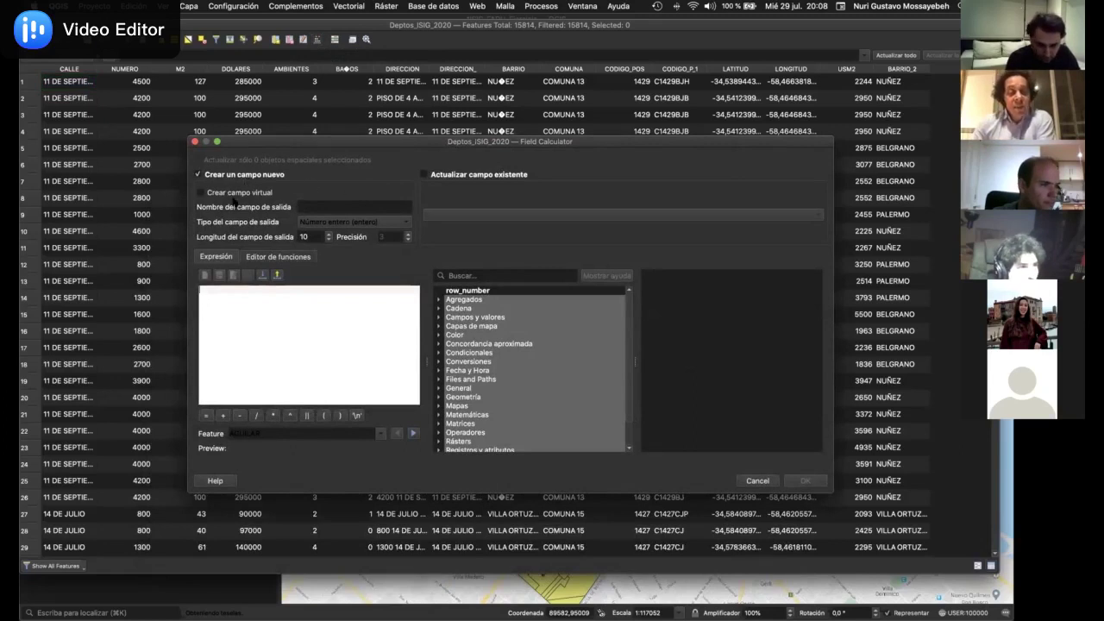
pyautogui.click(331, 204)
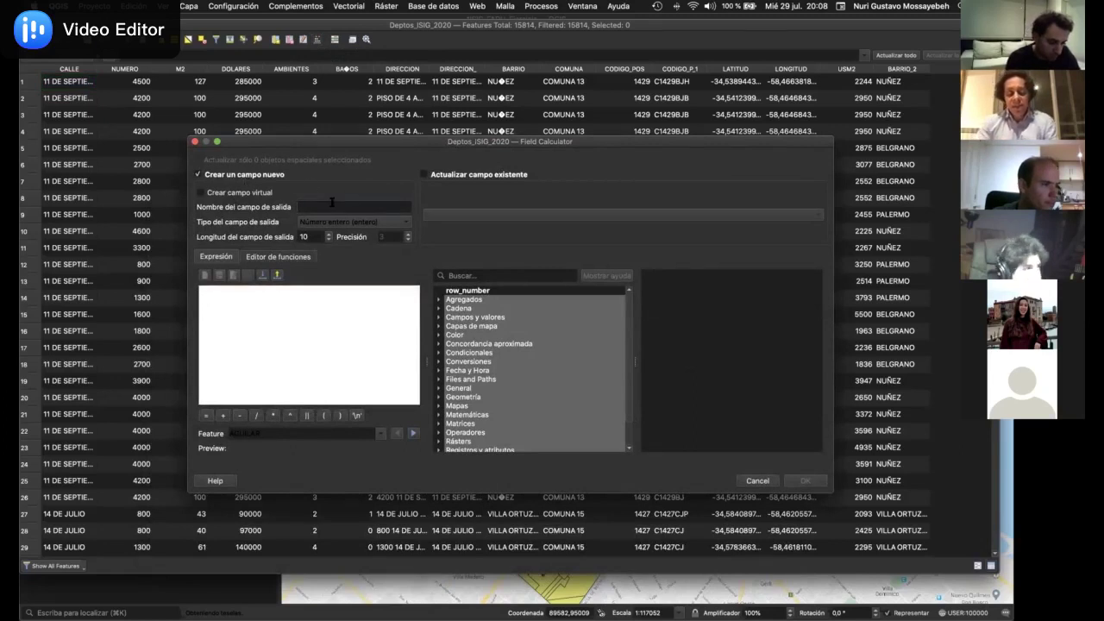
pyautogui.write('ISIG')
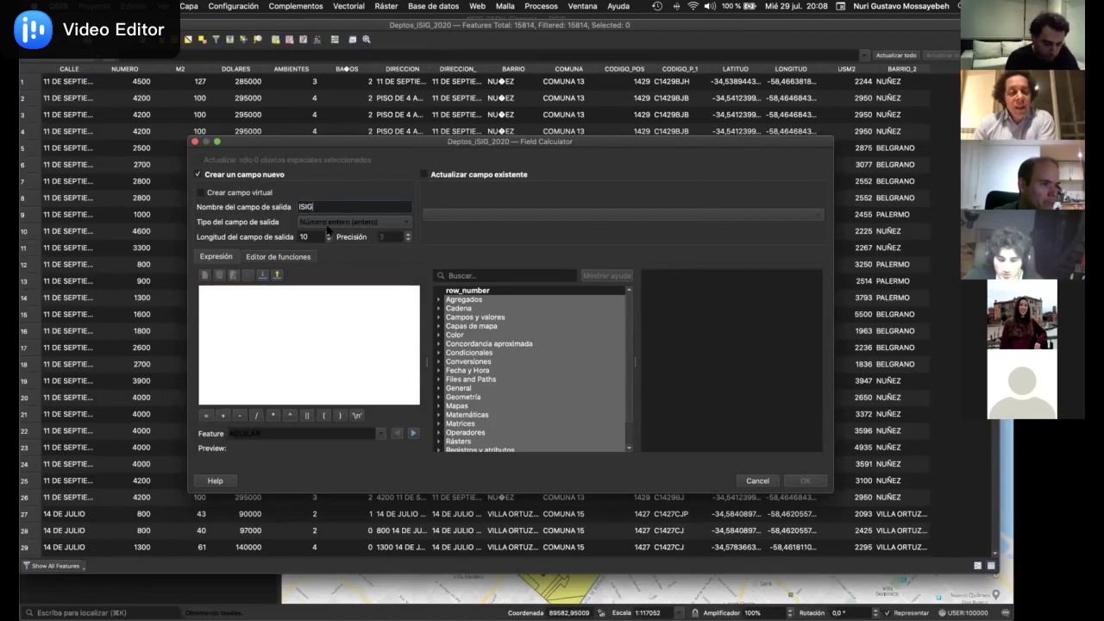
pyautogui.click(328, 226)
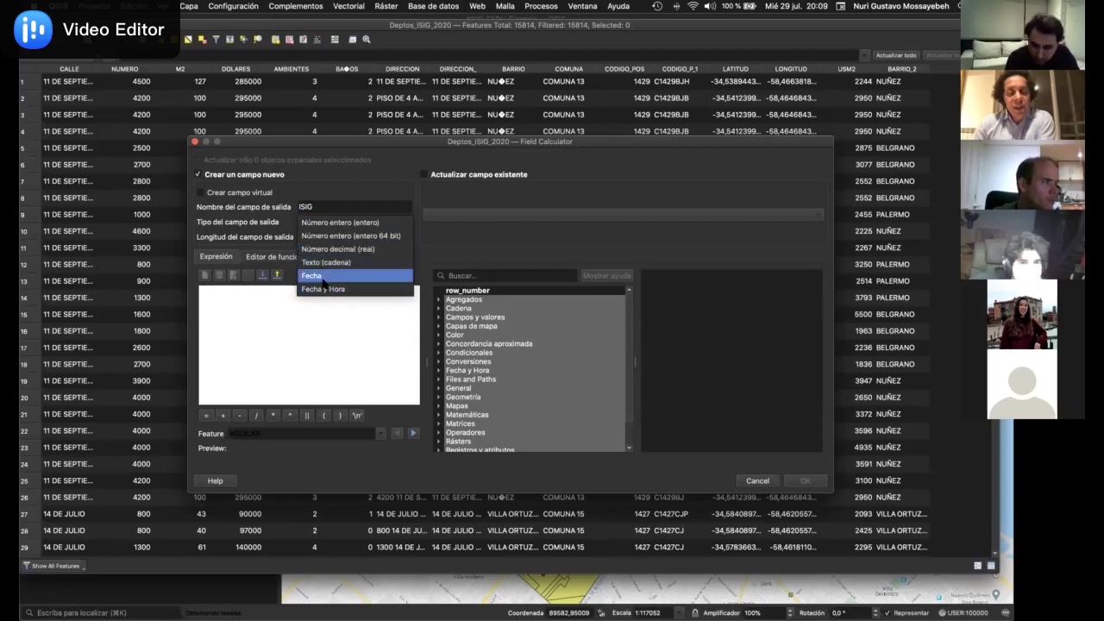
pyautogui.click(334, 223)
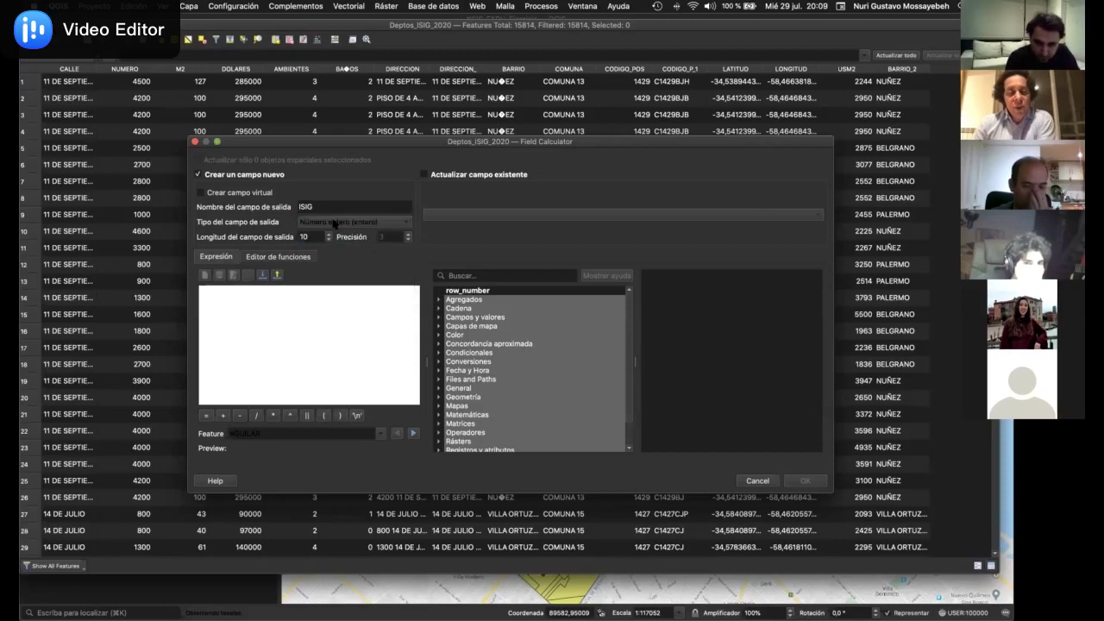
pyautogui.doubleClick(300, 236)
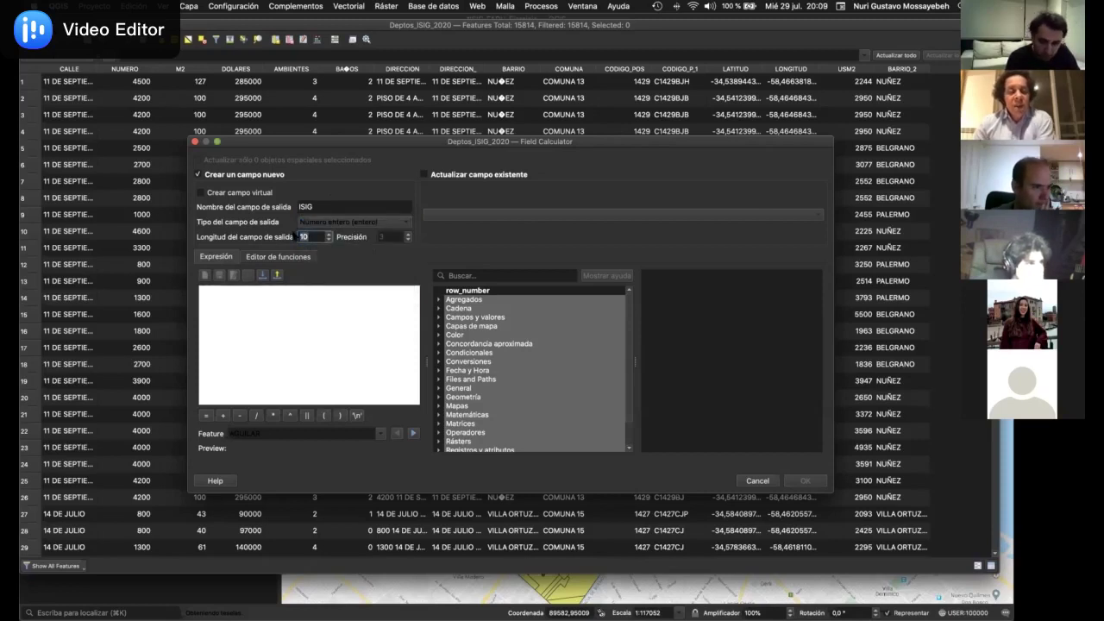
pyautogui.write('6')
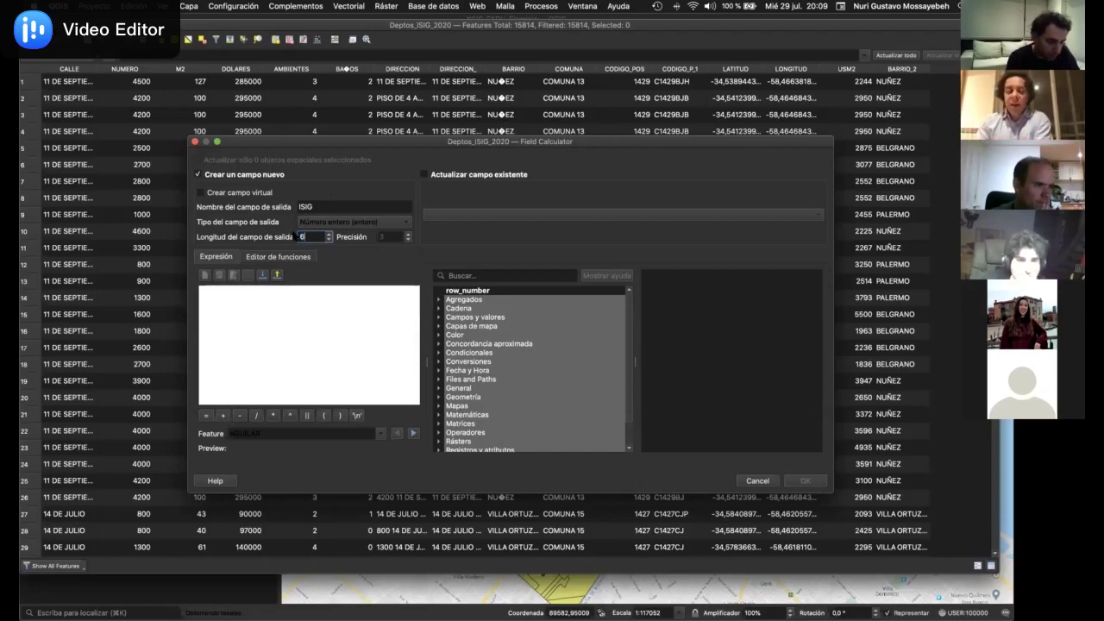
# Build the expression "M2" * 3 for the ISIG field, taking M2 from the layer's fields and values
pyautogui.click(322, 302)
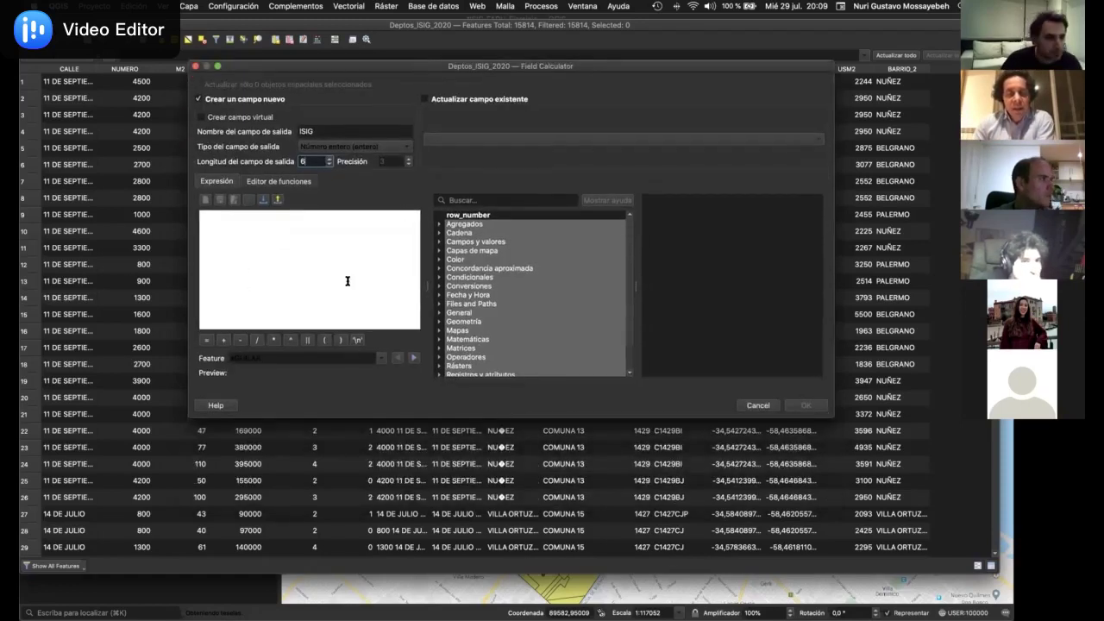
pyautogui.moveTo(382, 69); pyautogui.dragTo(392, 74)
pyautogui.moveTo(582, 217); pyautogui.dragTo(546, 175)
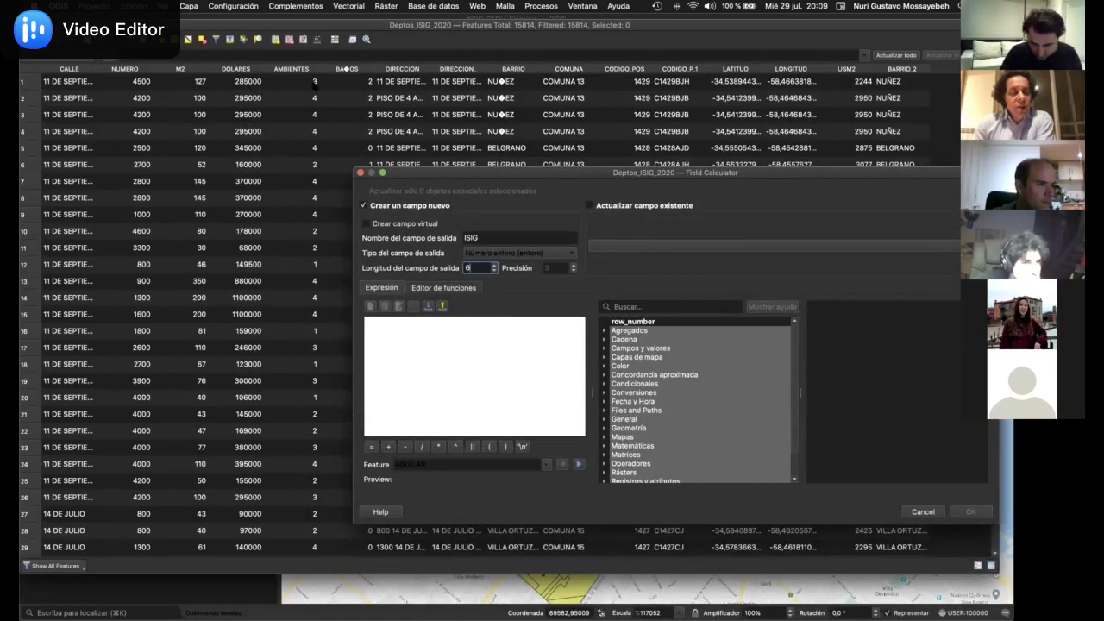
pyautogui.moveTo(440, 179); pyautogui.dragTo(373, 162)
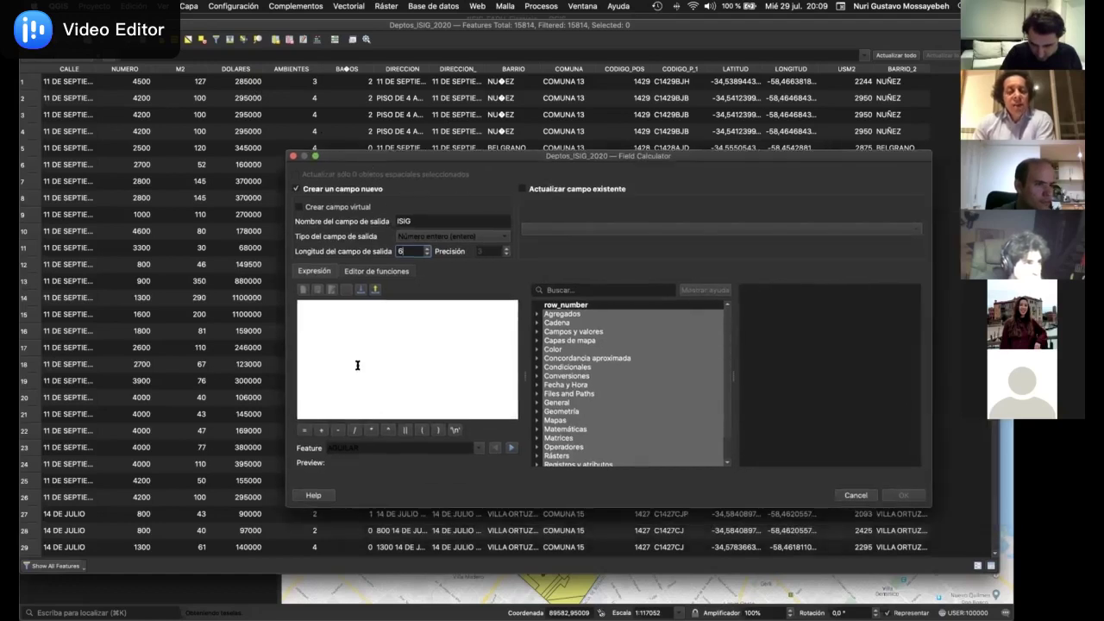
pyautogui.click(601, 334)
pyautogui.doubleClick(601, 334)
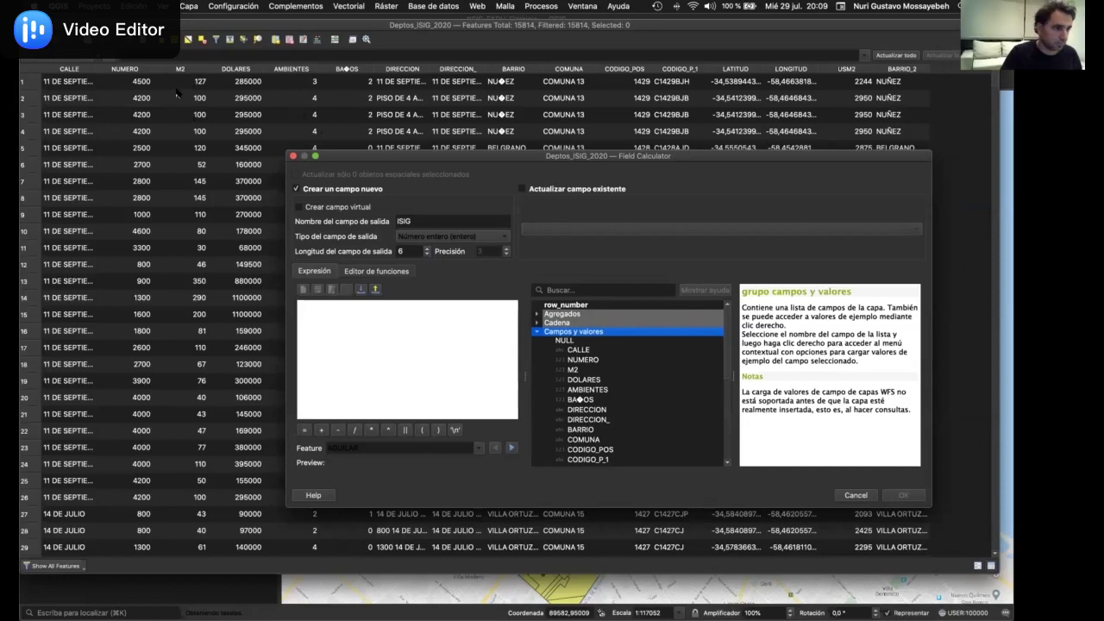
pyautogui.doubleClick(574, 370)
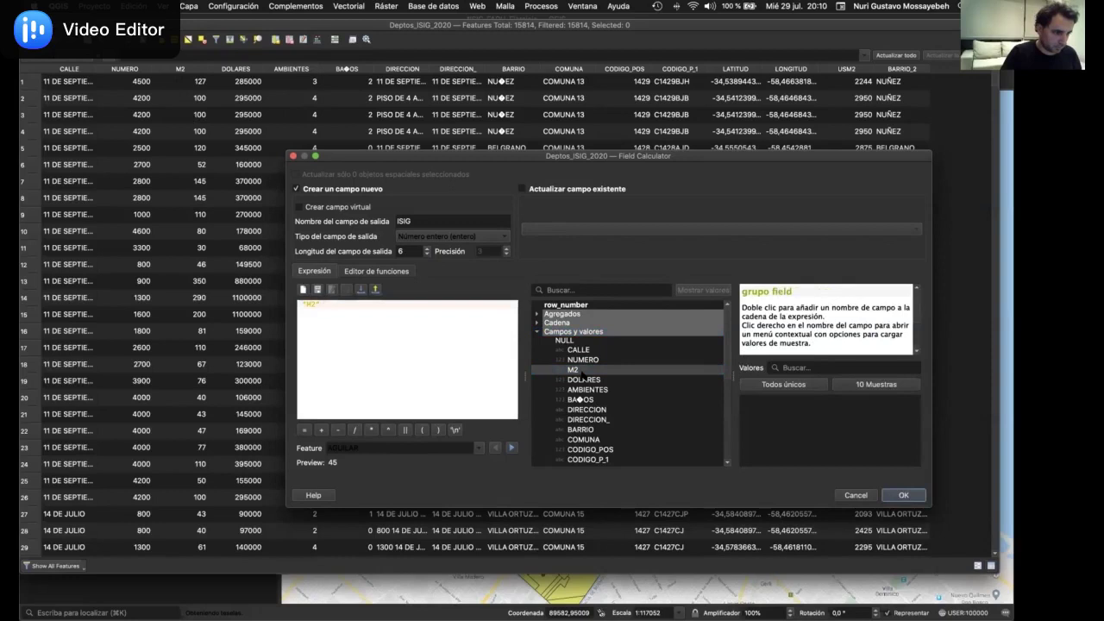
pyautogui.click(372, 430)
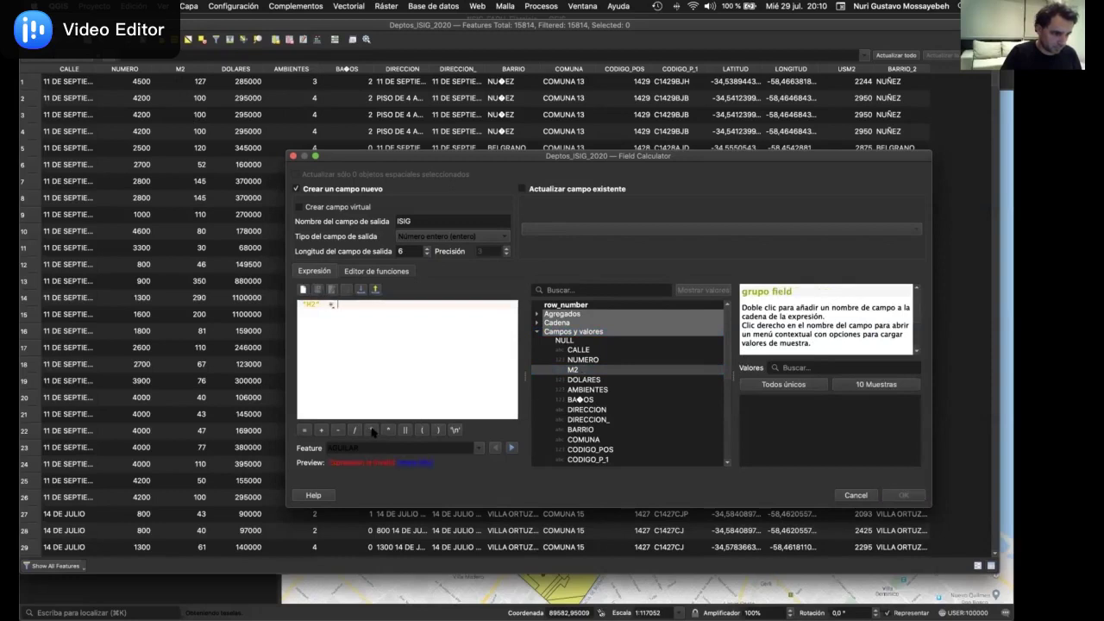
pyautogui.write('3')
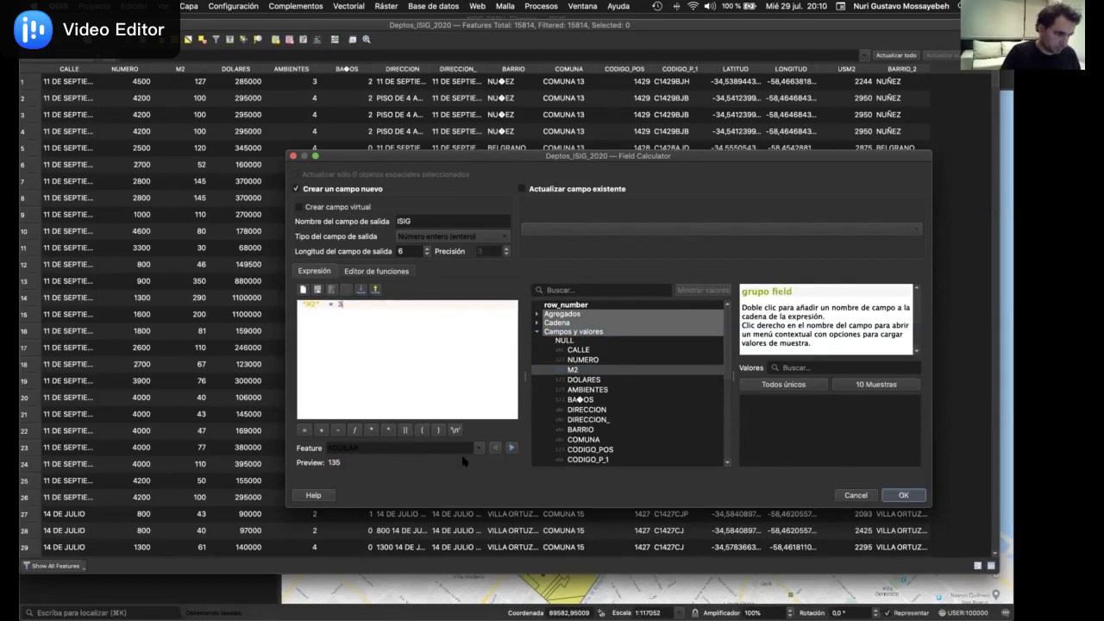
# Preview the expression on other features, create the ISIG field from it, and save the changes to Deptos_ISIG_2020
pyautogui.click(510, 447)
pyautogui.click(510, 447)
pyautogui.click(510, 448)
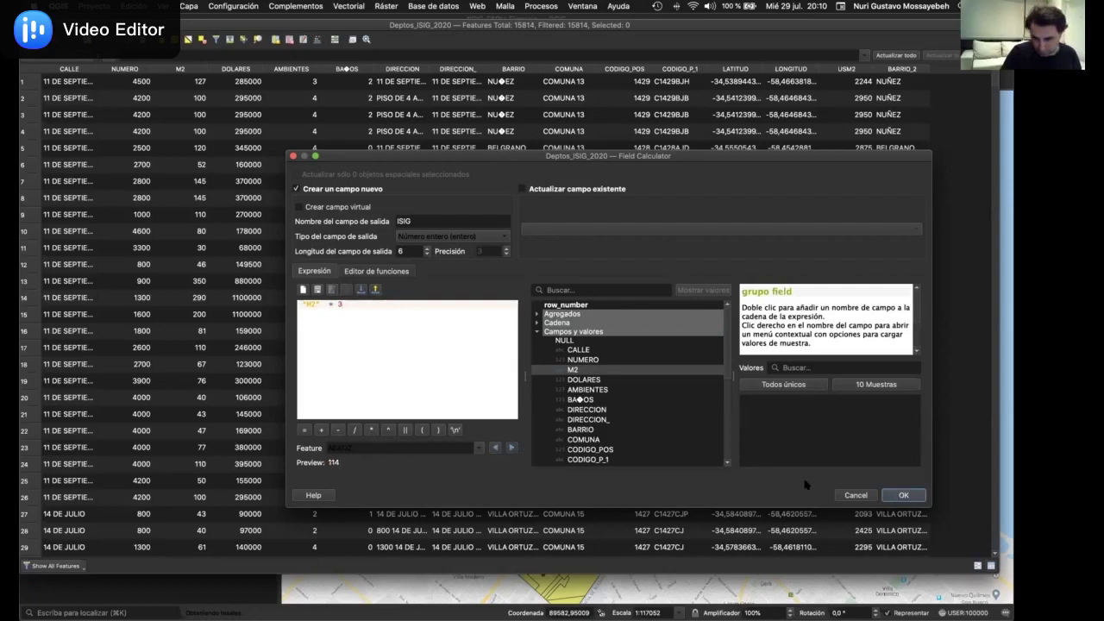
pyautogui.click(902, 495)
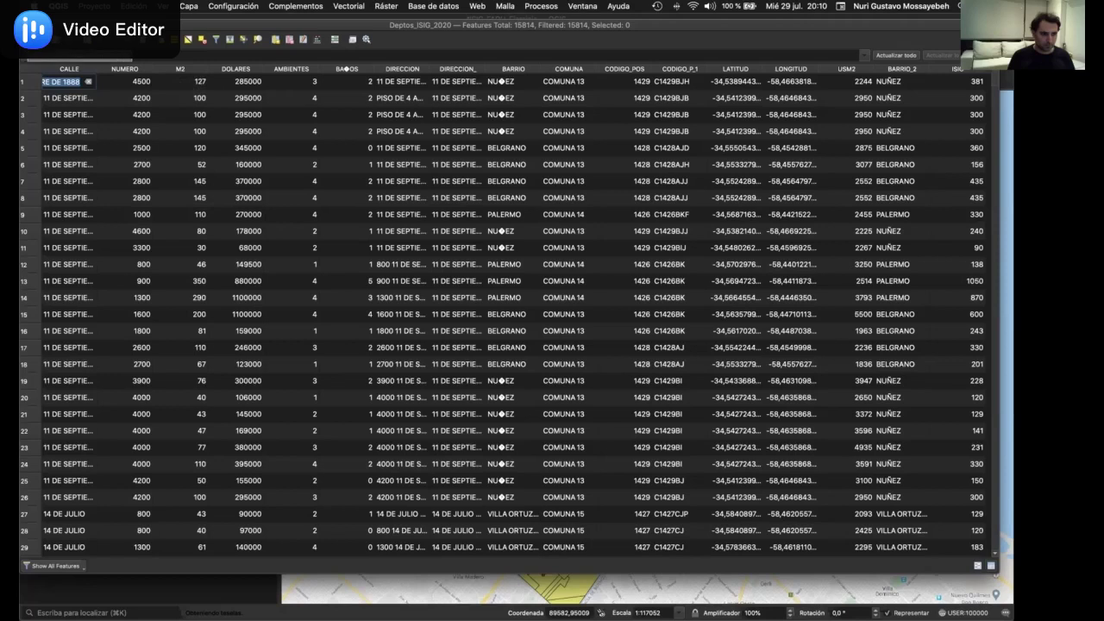
pyautogui.click(27, 39)
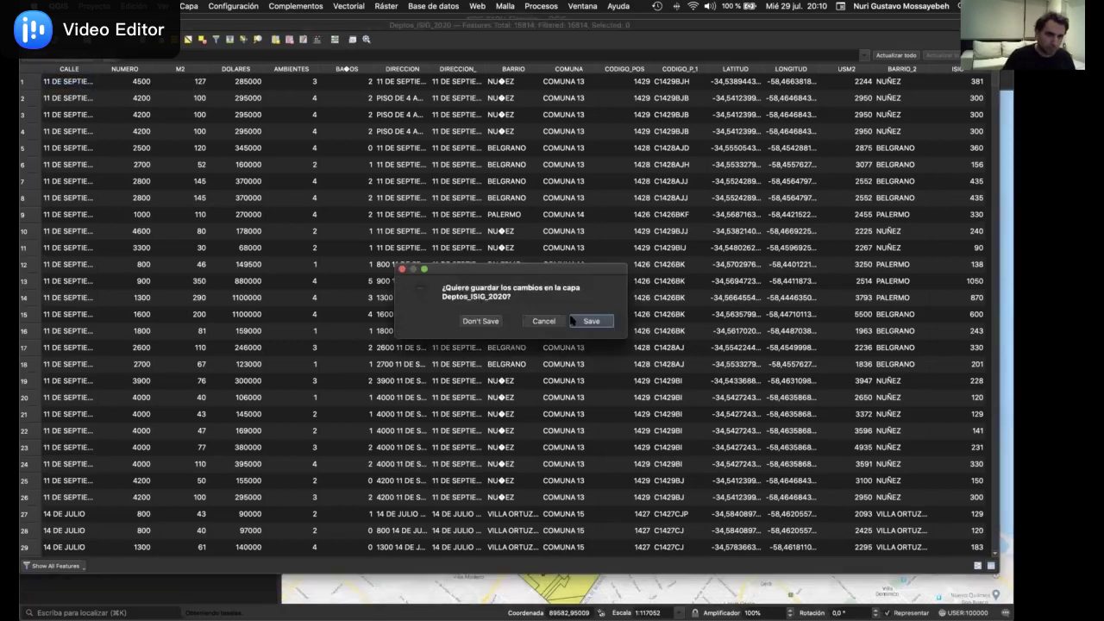
pyautogui.click(577, 321)
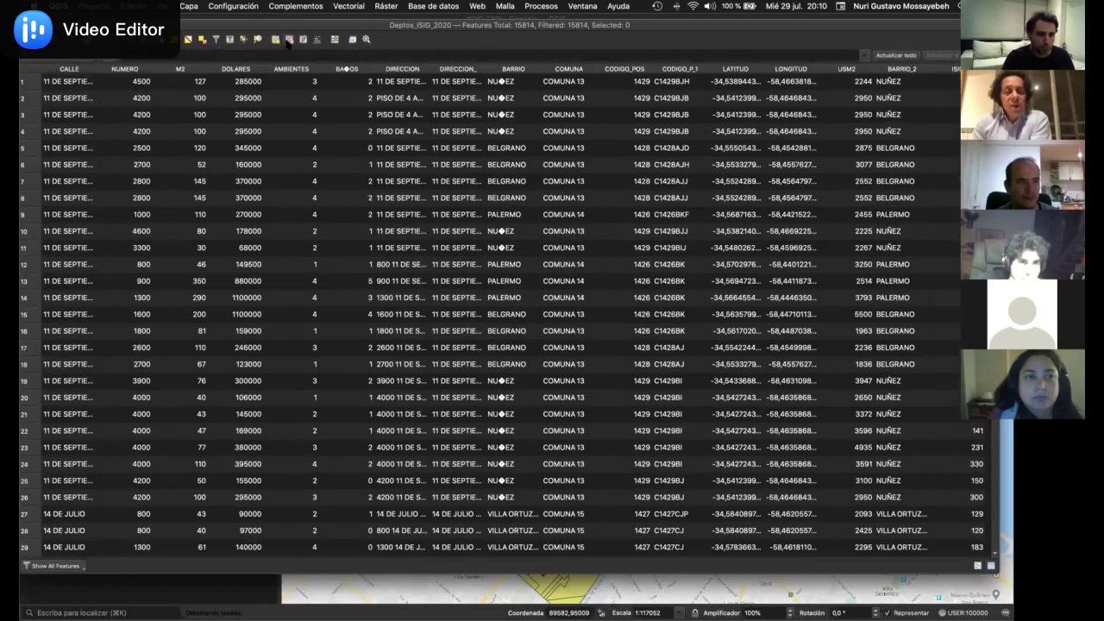
# Delete the ISIG field from the Deptos_ISIG_2020 attribute table
pyautogui.click(289, 40)
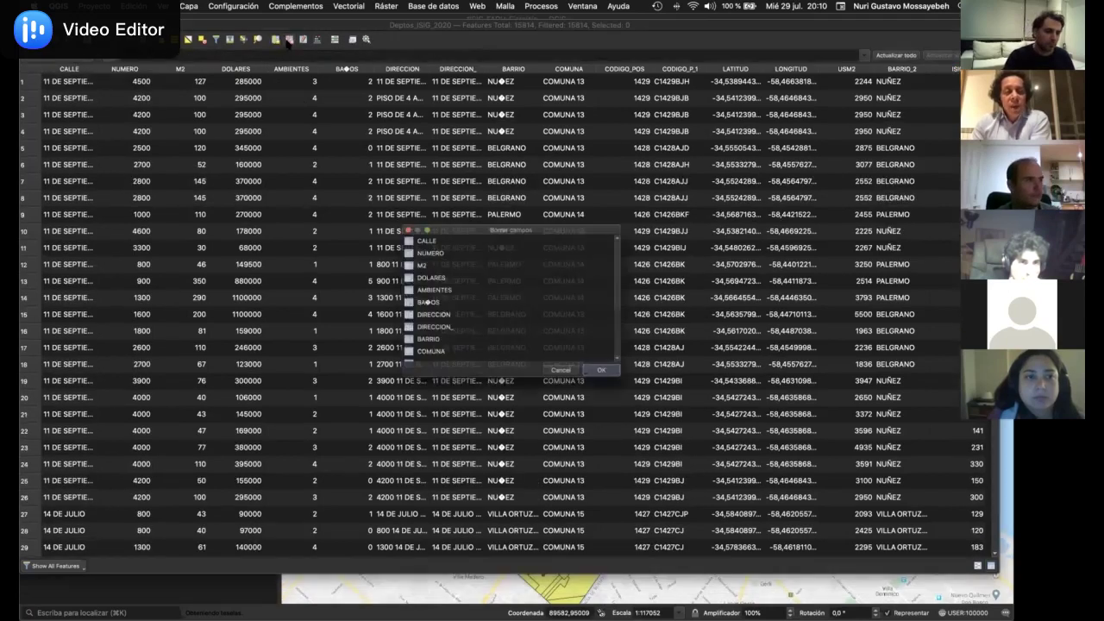
pyautogui.scroll(-3, 575, 298)
pyautogui.click(409, 362)
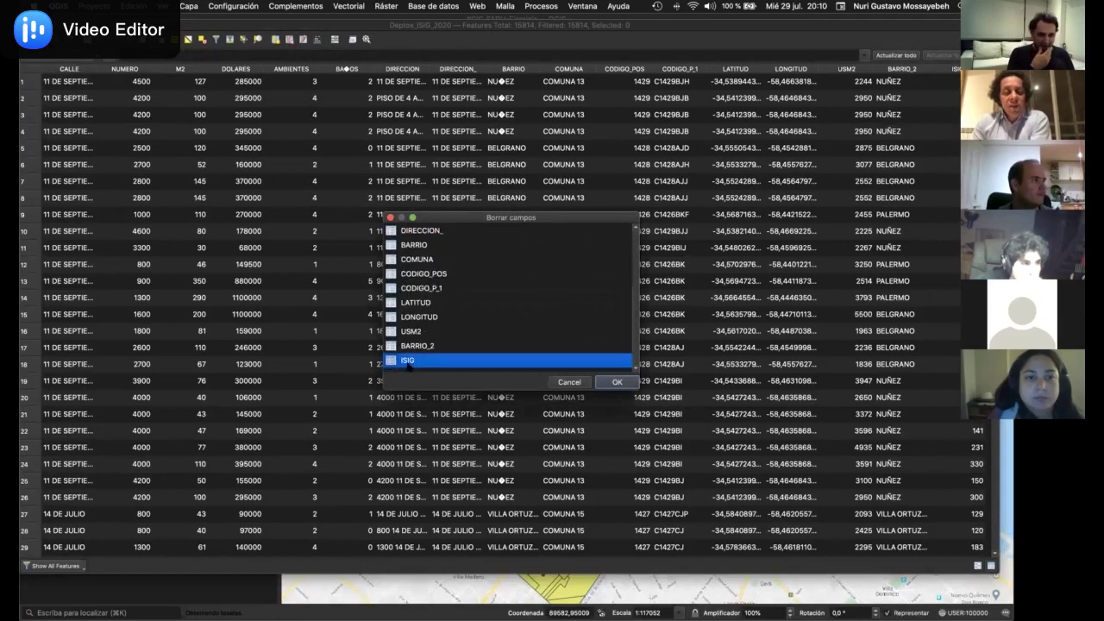
pyautogui.click(605, 382)
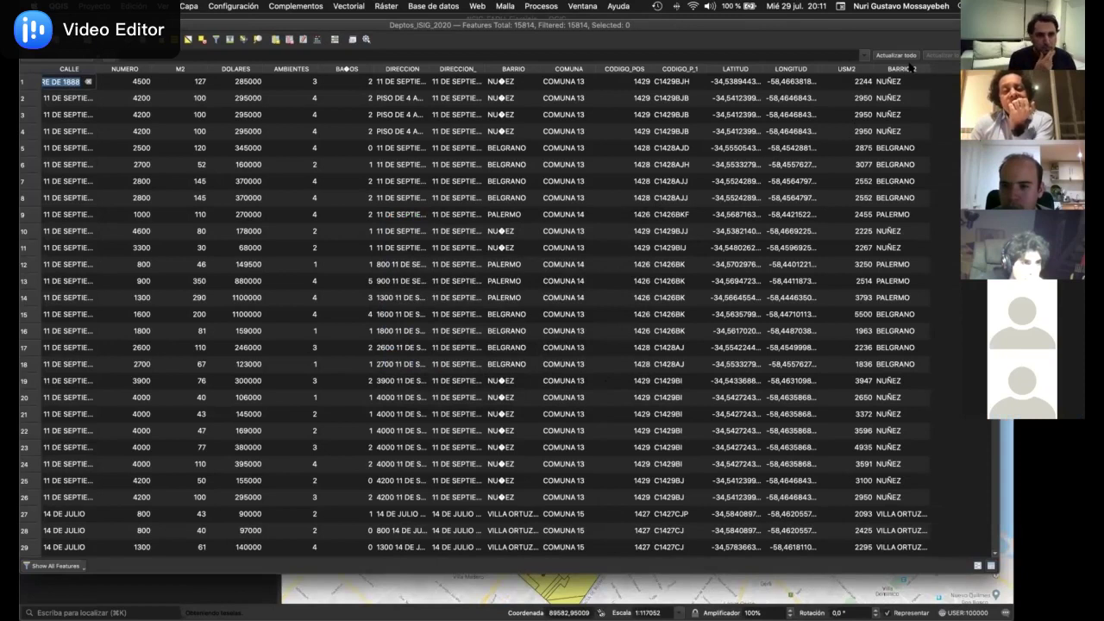
# Widen the DIRECCION column to fit the full addresses, and open the dialog for adding a field without creating one
pyautogui.moveTo(428, 68); pyautogui.dragTo(561, 68)
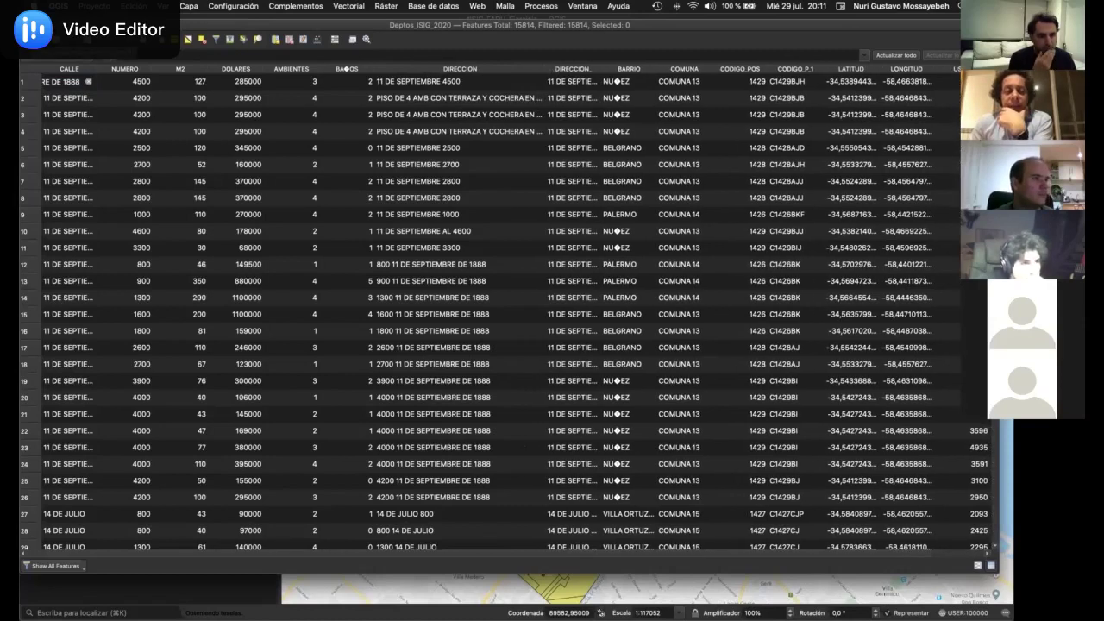
pyautogui.press('super+e')
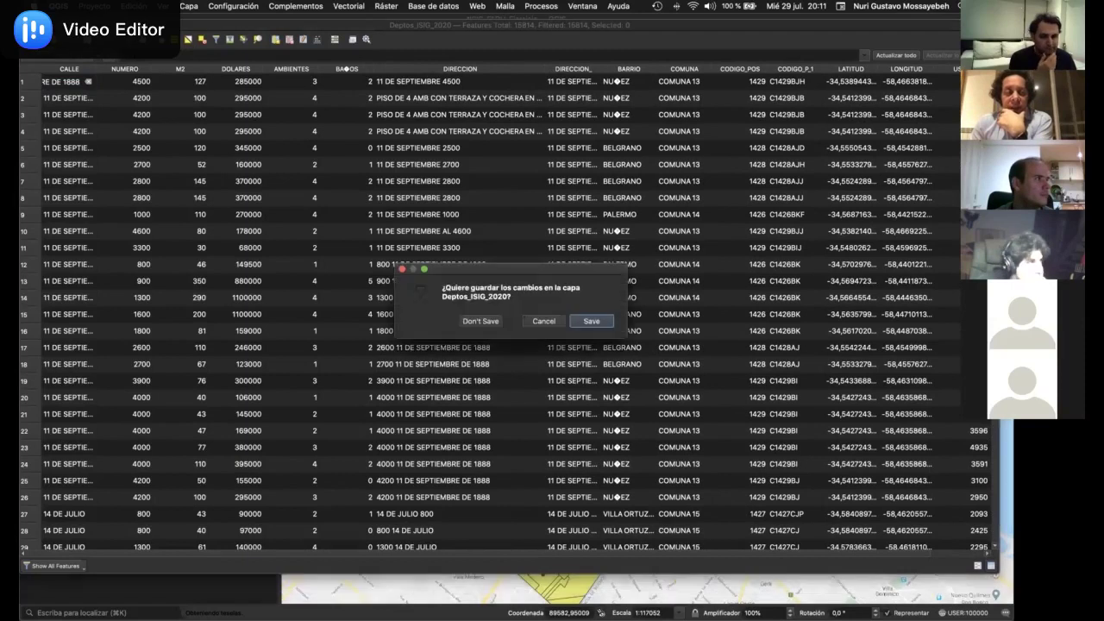
pyautogui.click(543, 322)
pyautogui.doubleClick(470, 151)
pyautogui.click(470, 149)
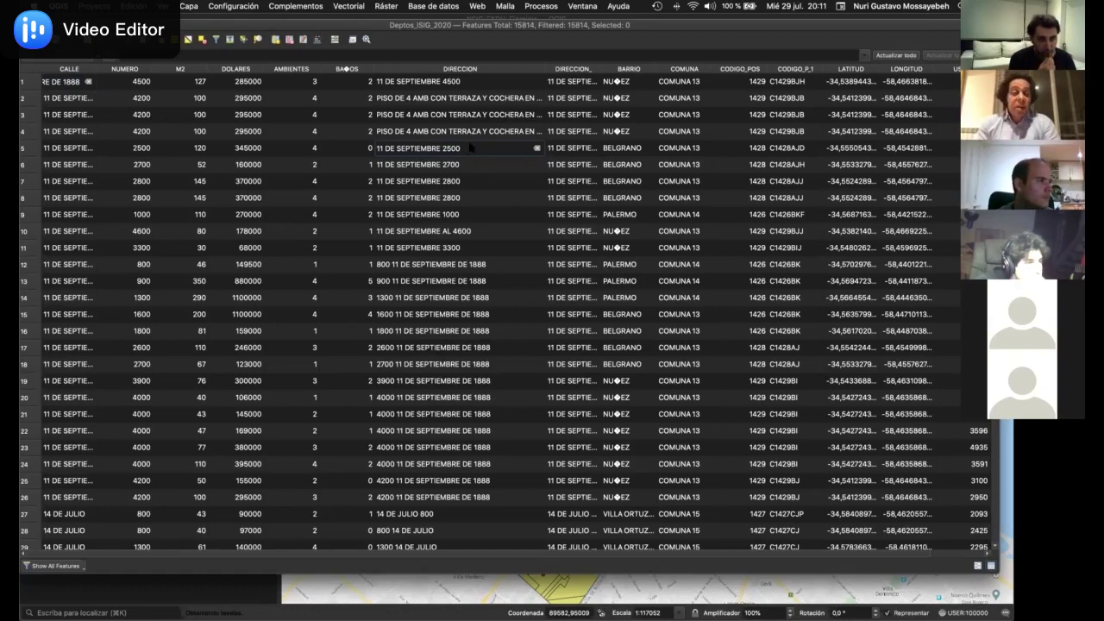
pyautogui.click(276, 40)
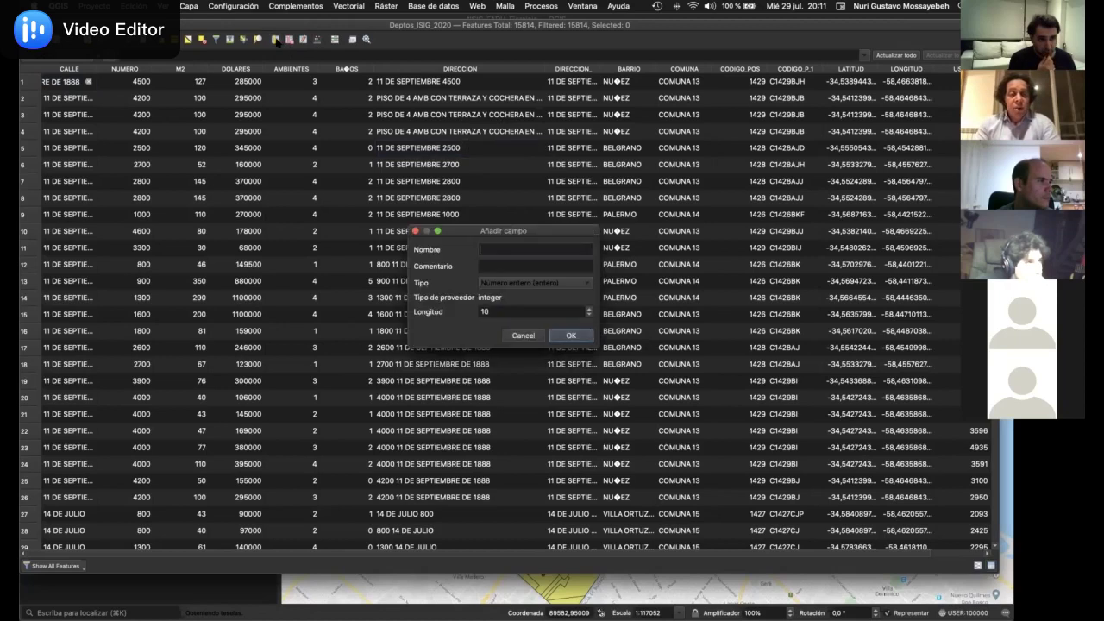
pyautogui.click(523, 336)
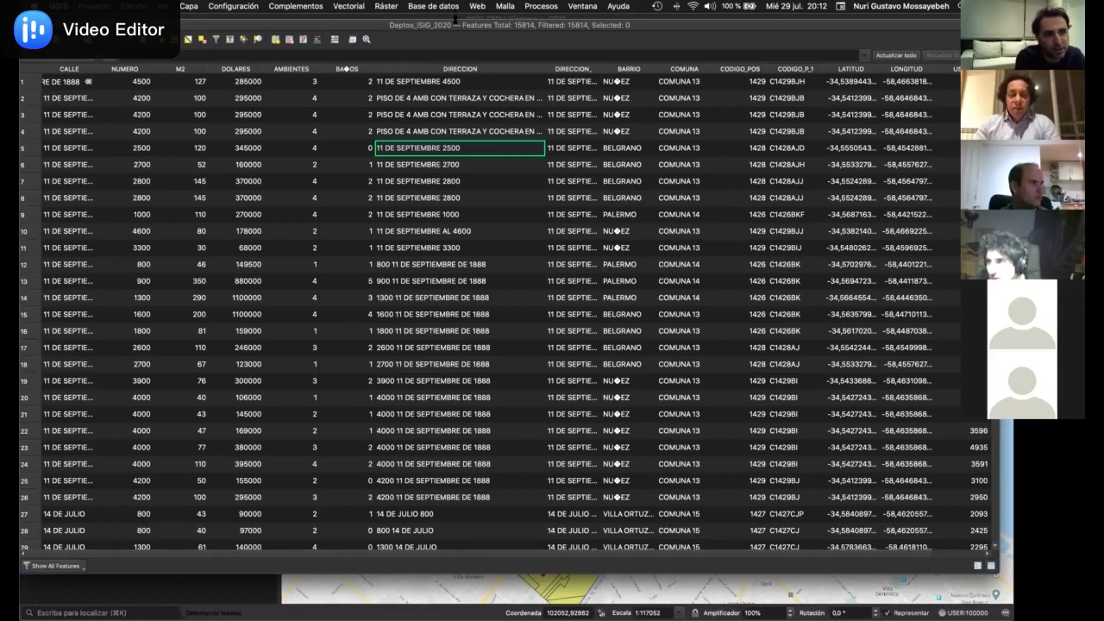
# Narrow the column before DIRECCION and end the editing session on Deptos_ISIG_2020 without saving the changes
pyautogui.moveTo(455, 26); pyautogui.dragTo(454, 19)
pyautogui.moveTo(458, 19); pyautogui.dragTo(460, 17)
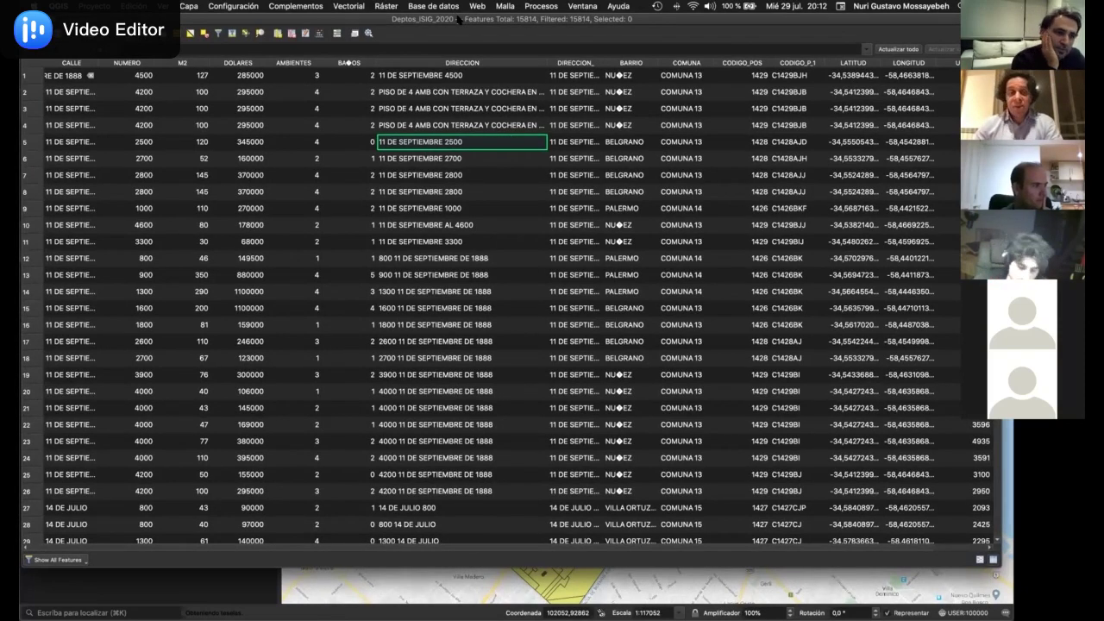
pyautogui.moveTo(375, 63); pyautogui.dragTo(311, 63)
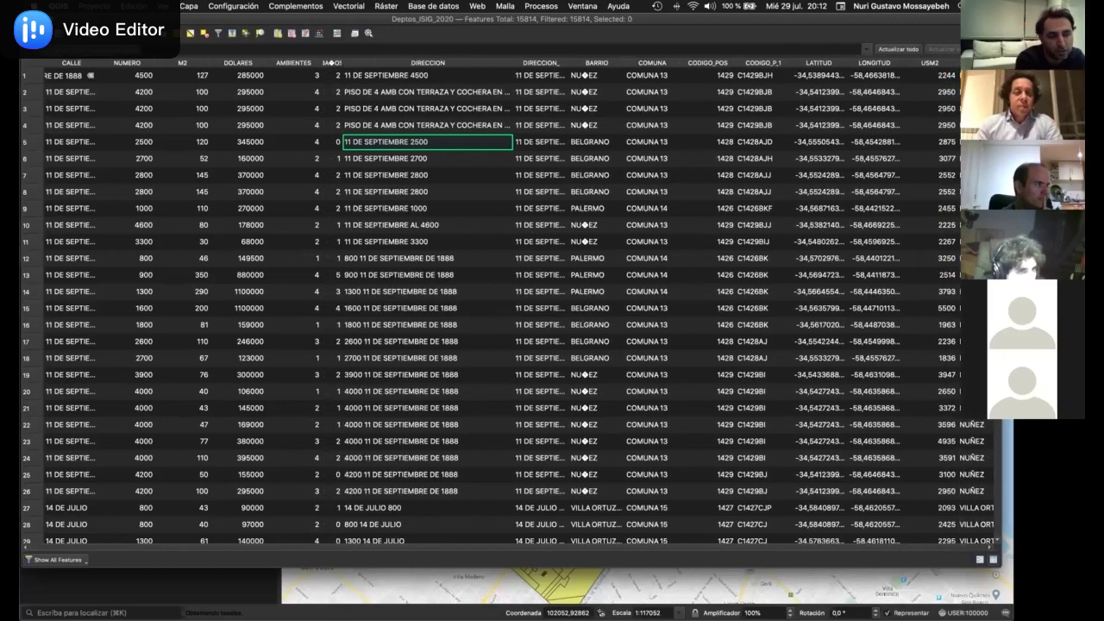
pyautogui.click(29, 32)
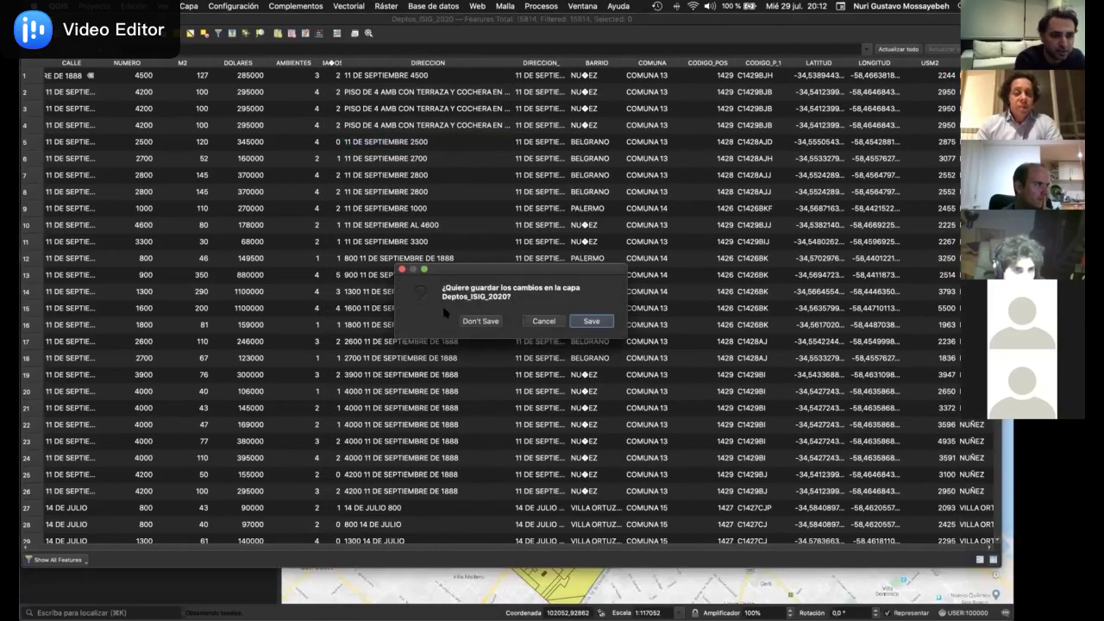
pyautogui.click(476, 322)
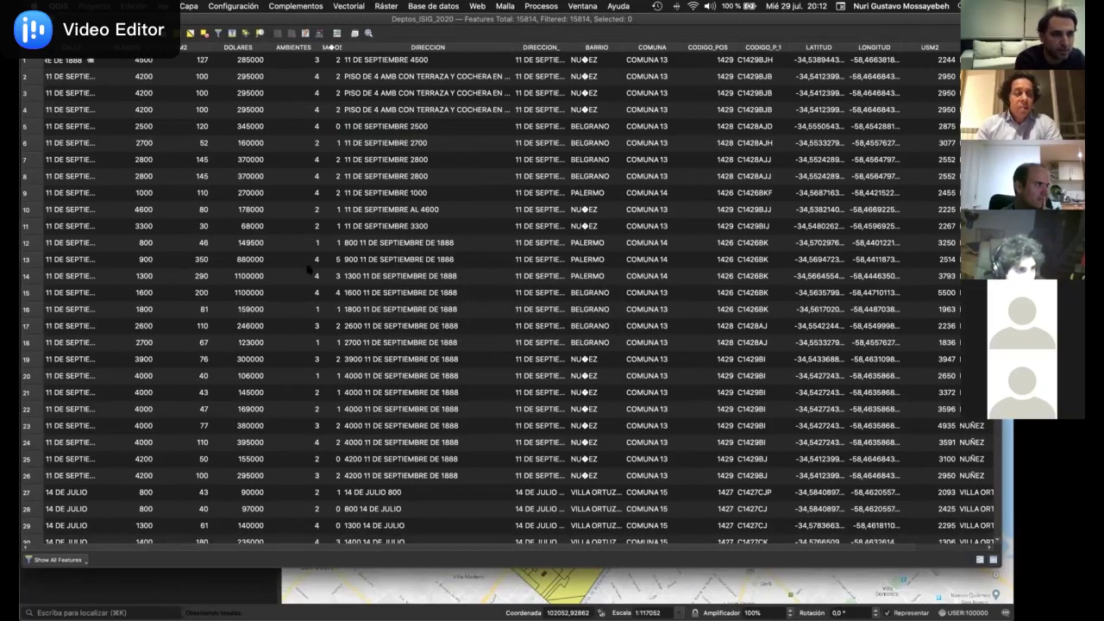
# Check the CALLE values in the first rows of the Deptos_ISIG_2020 table and close the table
pyautogui.scroll(-10, 304, 276)
pyautogui.scroll(10, 304, 277)
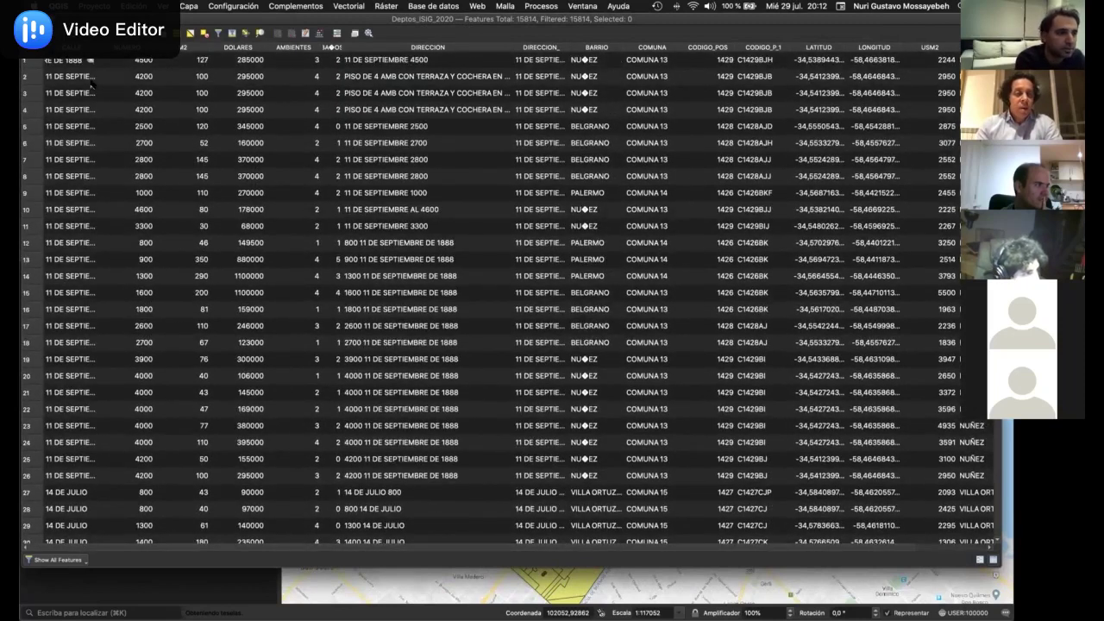
pyautogui.click(92, 81)
pyautogui.click(90, 60)
pyautogui.click(89, 78)
pyautogui.click(83, 114)
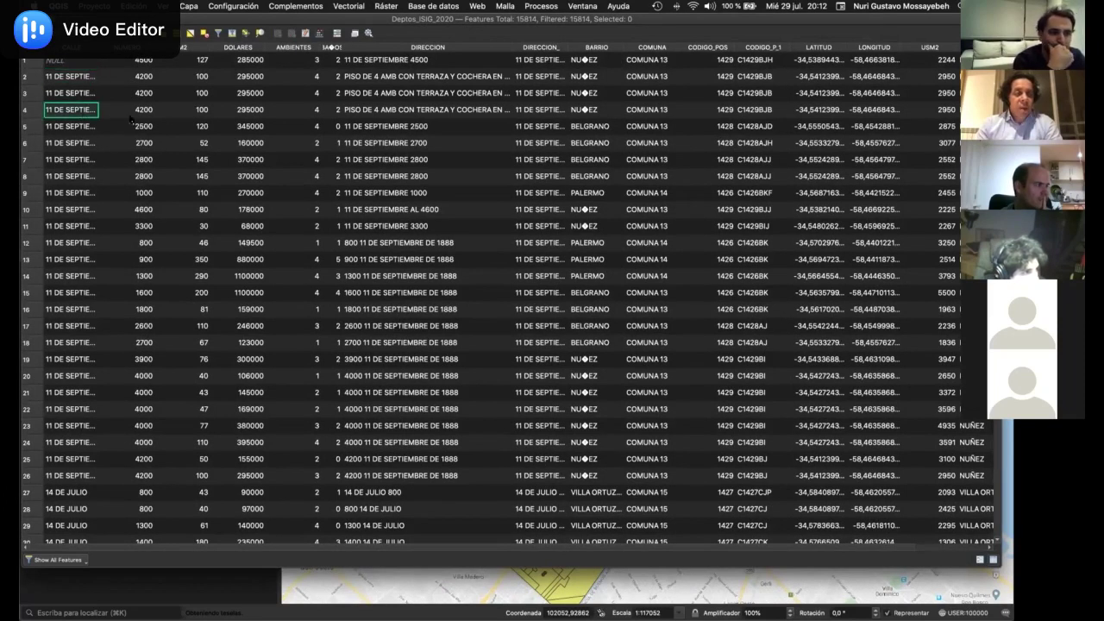
pyautogui.press('Escape')
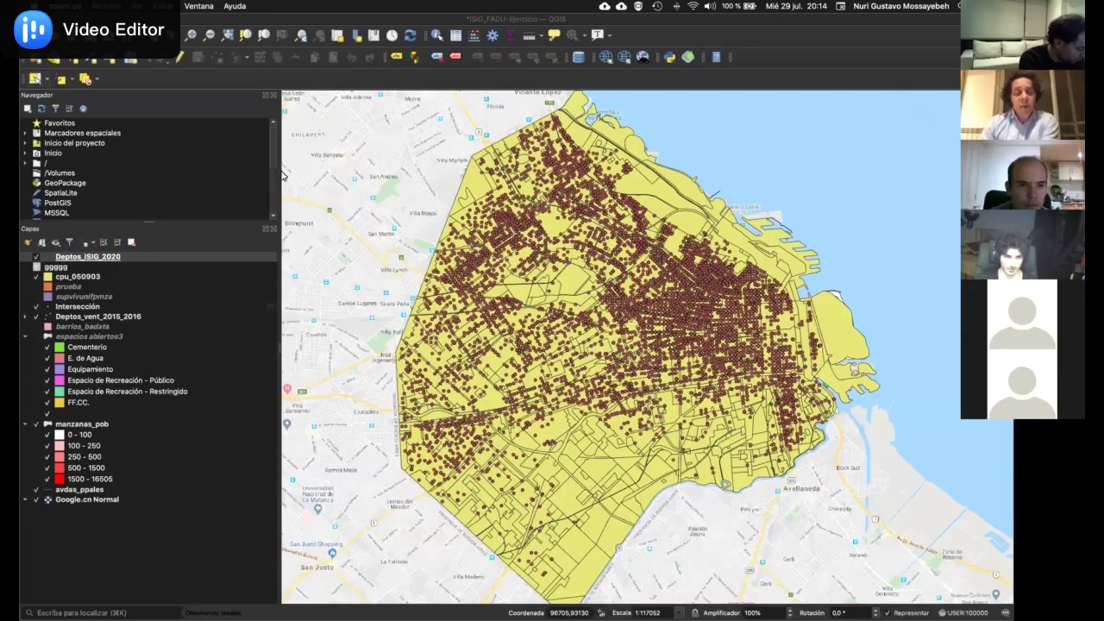
# Open the Deptos_ISIG_2020 attribute table, sort it by BARRIO, examine the neighbourhood assigned to each record, and close it
pyautogui.rightClick(168, 257)
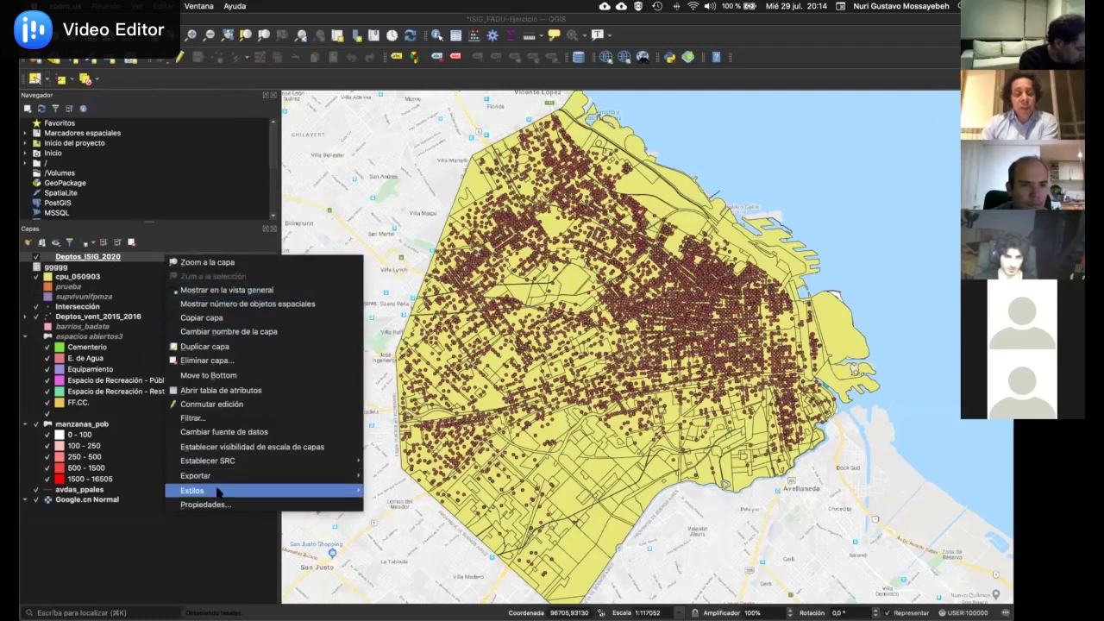
pyautogui.click(227, 391)
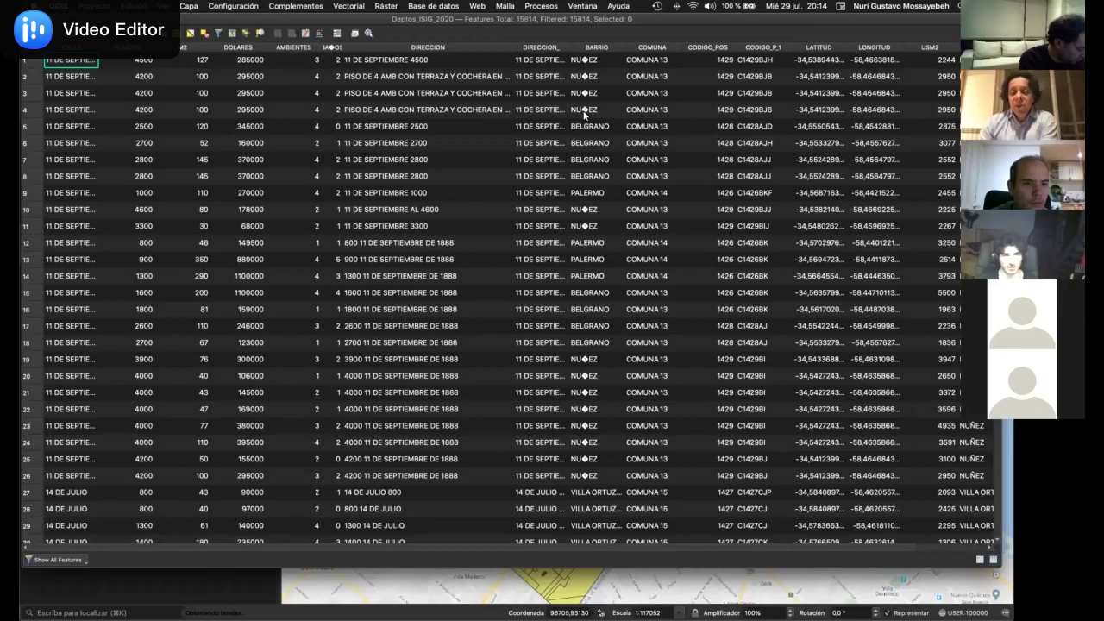
pyautogui.click(618, 46)
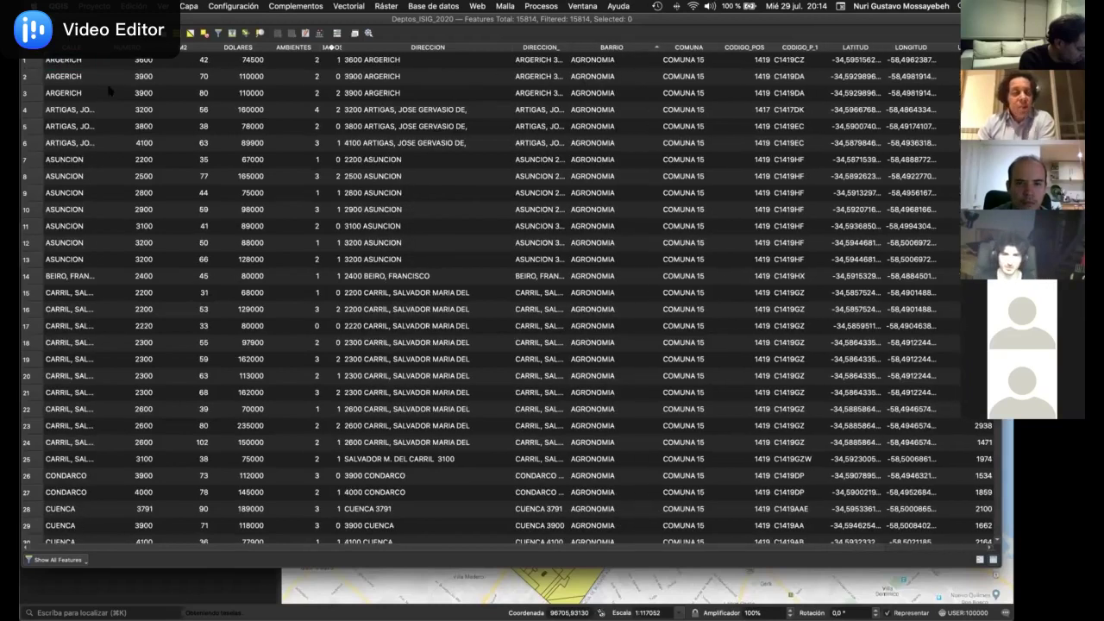
pyautogui.scroll(-10, 624, 349)
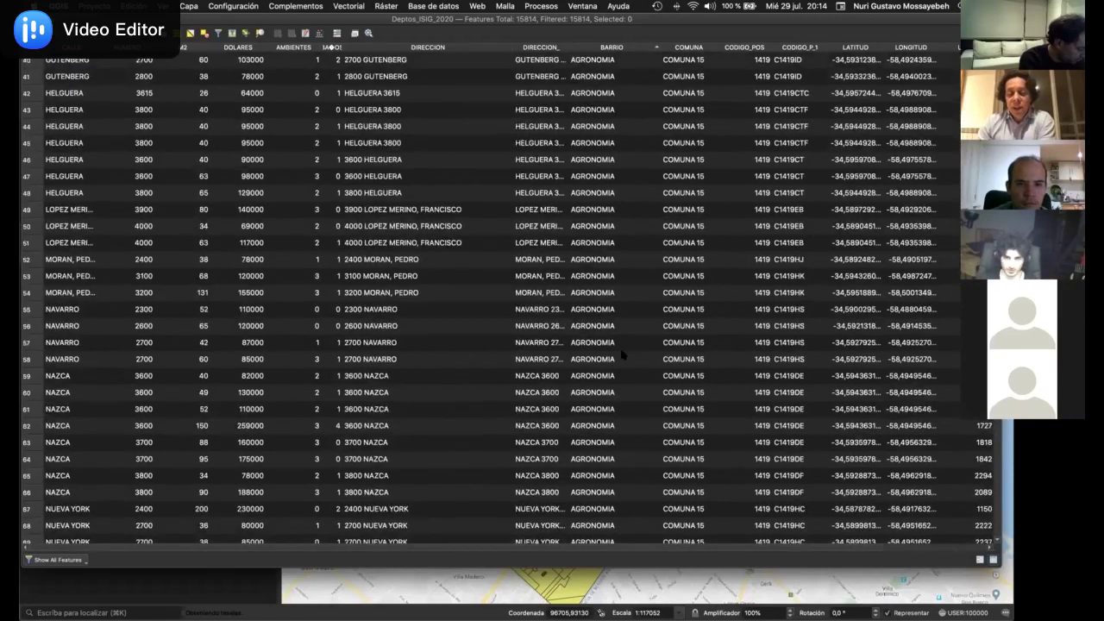
pyautogui.scroll(-6, 622, 354)
pyautogui.scroll(-10, 623, 353)
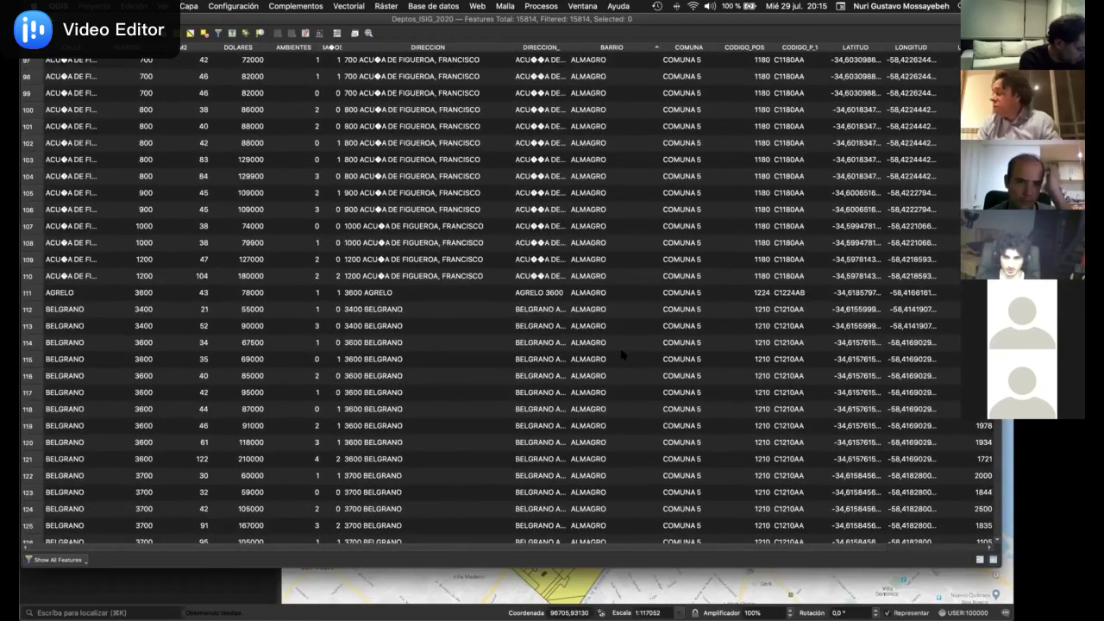
pyautogui.scroll(-10, 622, 354)
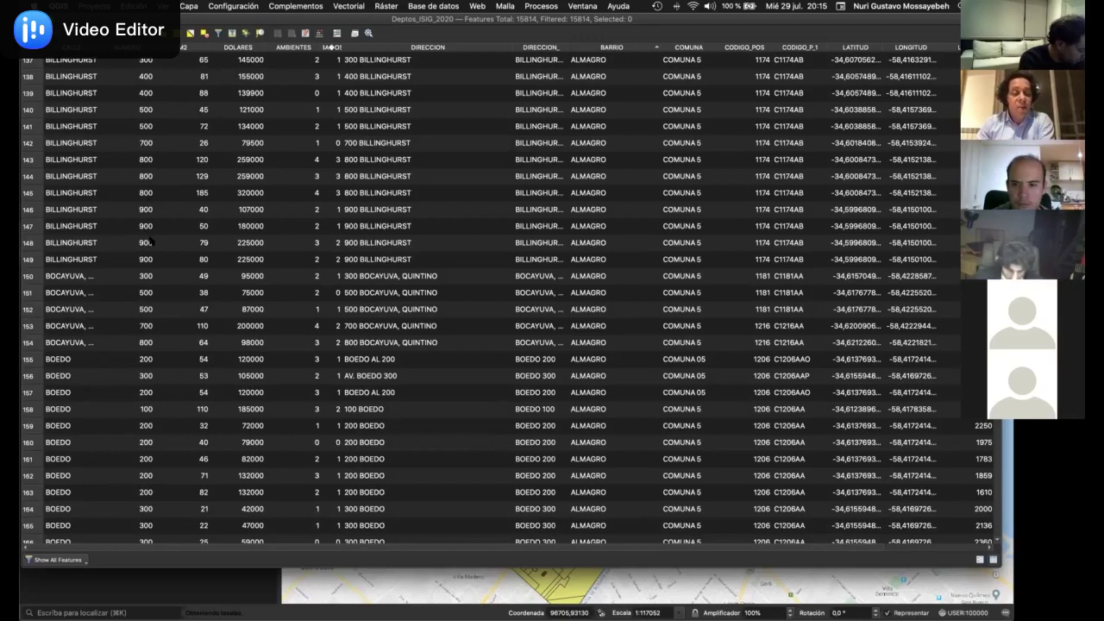
pyautogui.press('super+w')
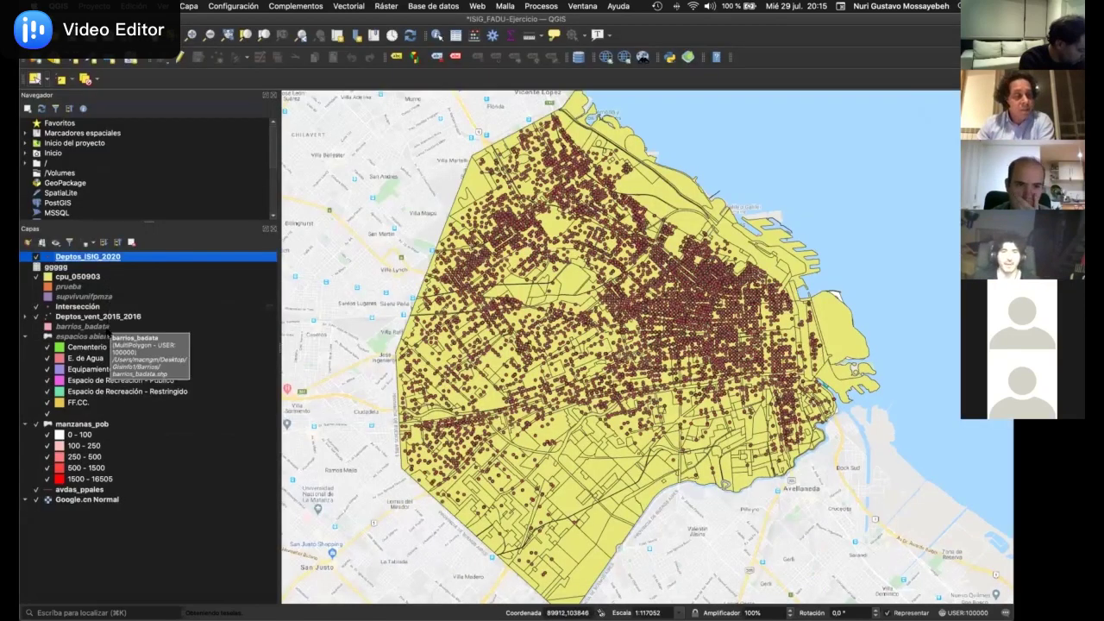
pyautogui.click(105, 316)
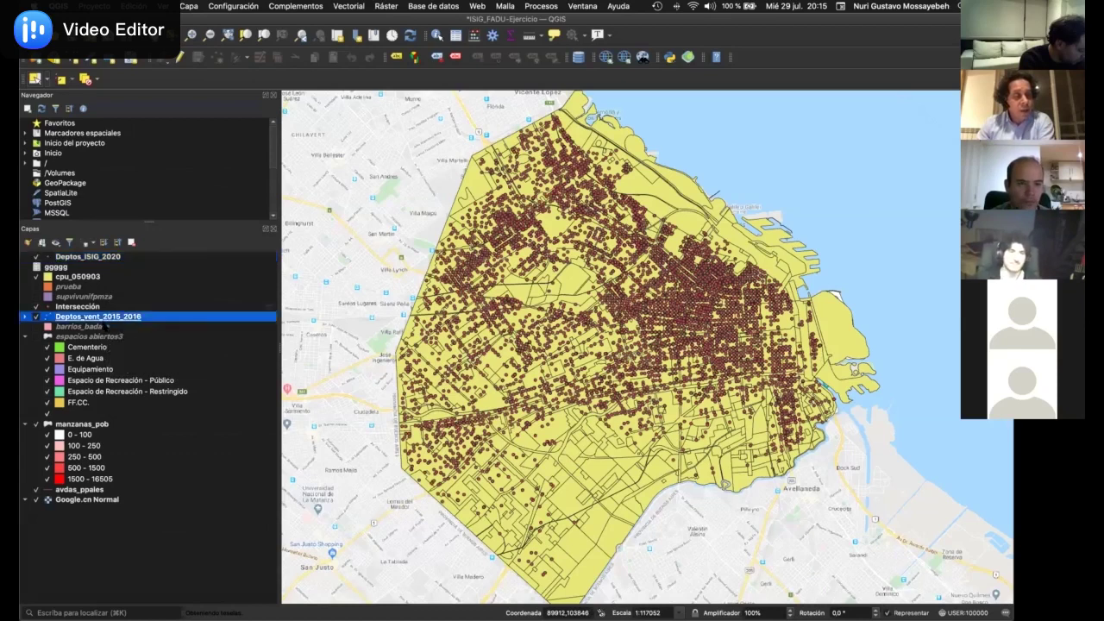
pyautogui.click(107, 327)
pyautogui.rightClick(107, 327)
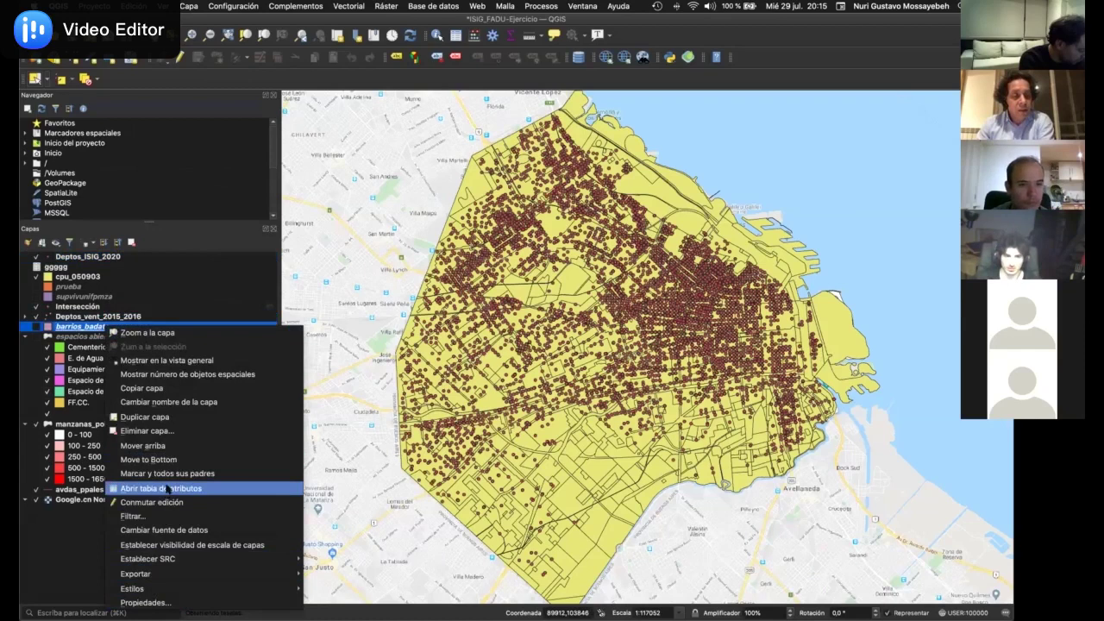
pyautogui.click(45, 521)
# Hide cpu_050903, Intersección, Deptos_vent_2015_2016, manzanas_pob, Google.cn Normal and avdas_ppales, and show barrios_badata beneath the Deptos_ISIG_2020 points
pyautogui.click(36, 277)
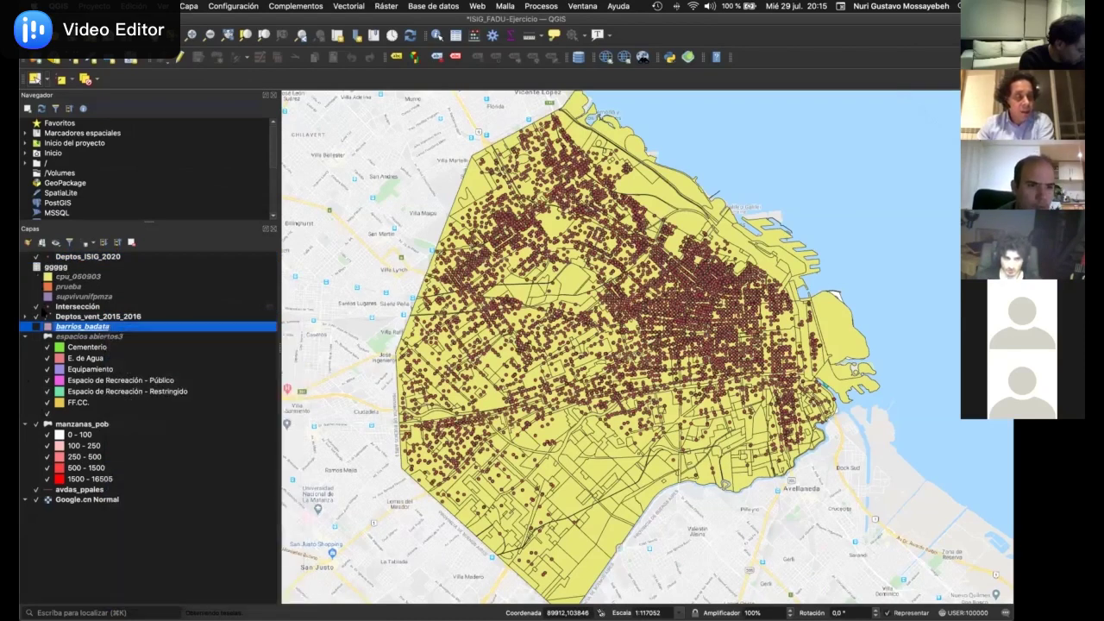
pyautogui.click(37, 306)
pyautogui.click(37, 316)
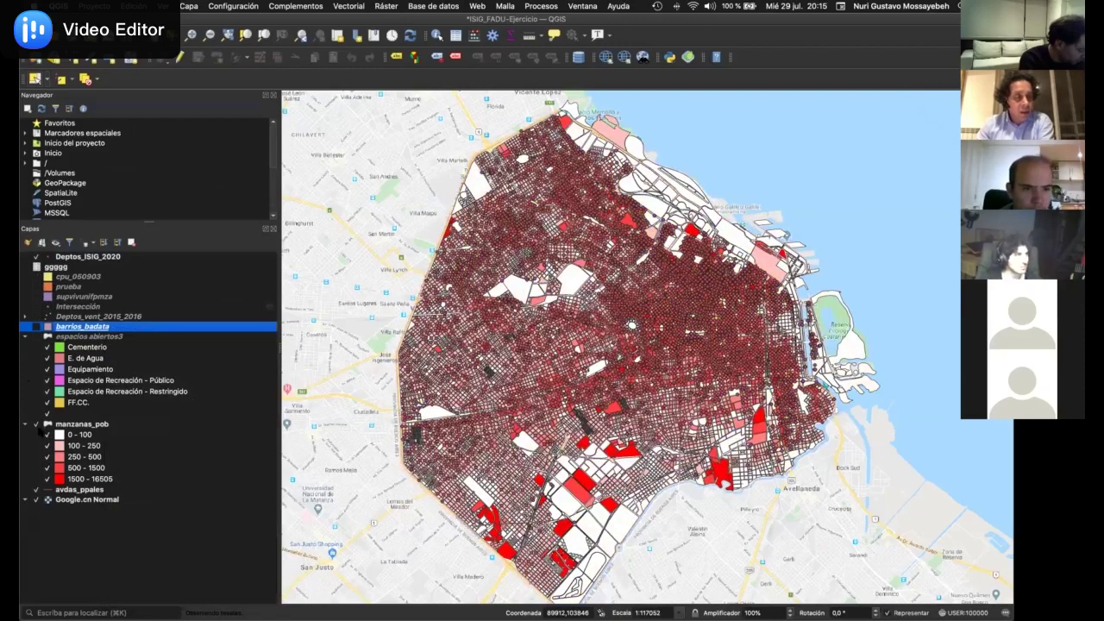
pyautogui.click(36, 424)
pyautogui.click(36, 424)
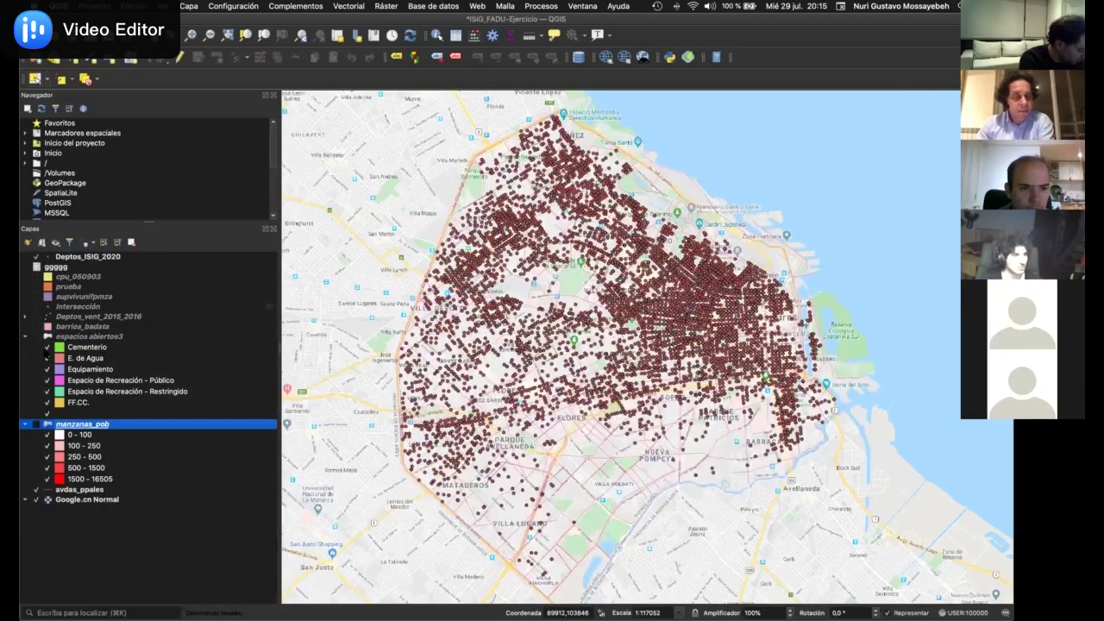
pyautogui.click(36, 499)
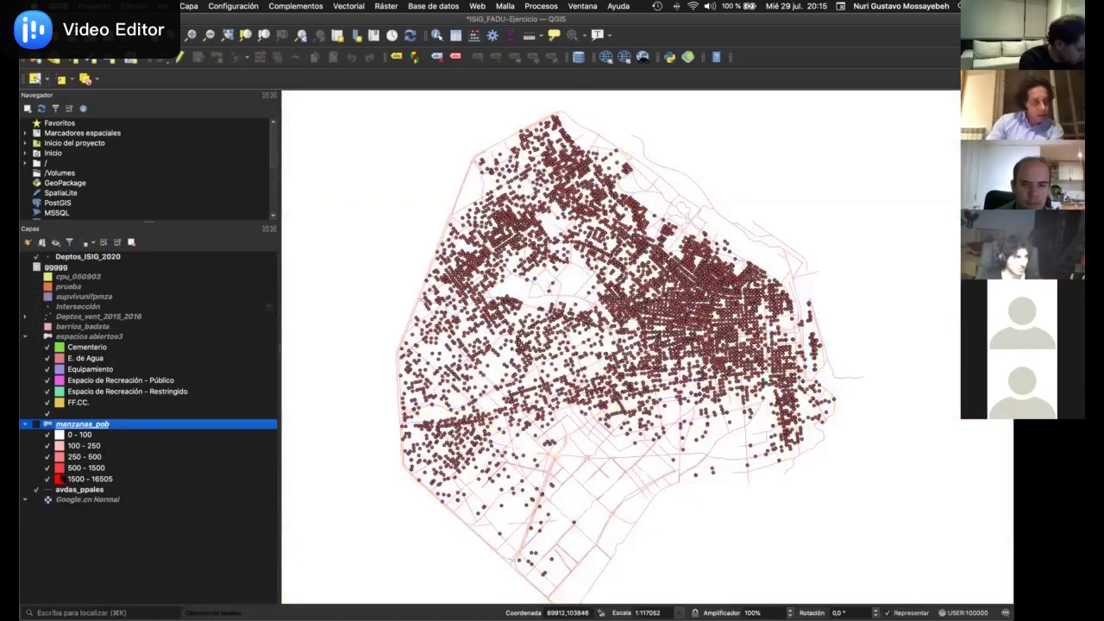
pyautogui.click(36, 489)
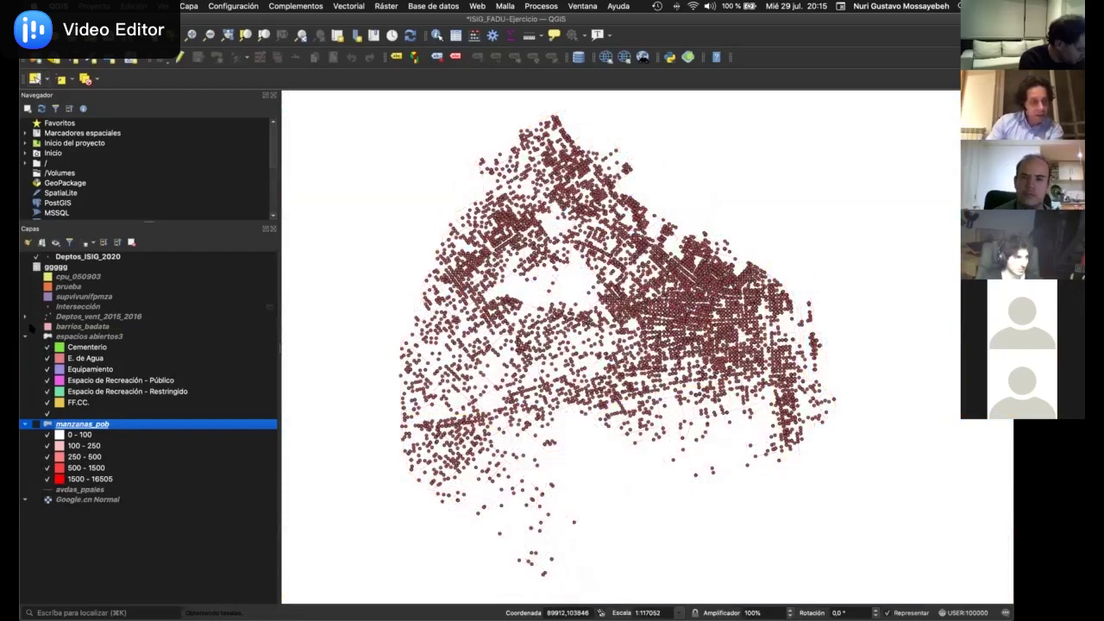
pyautogui.click(37, 326)
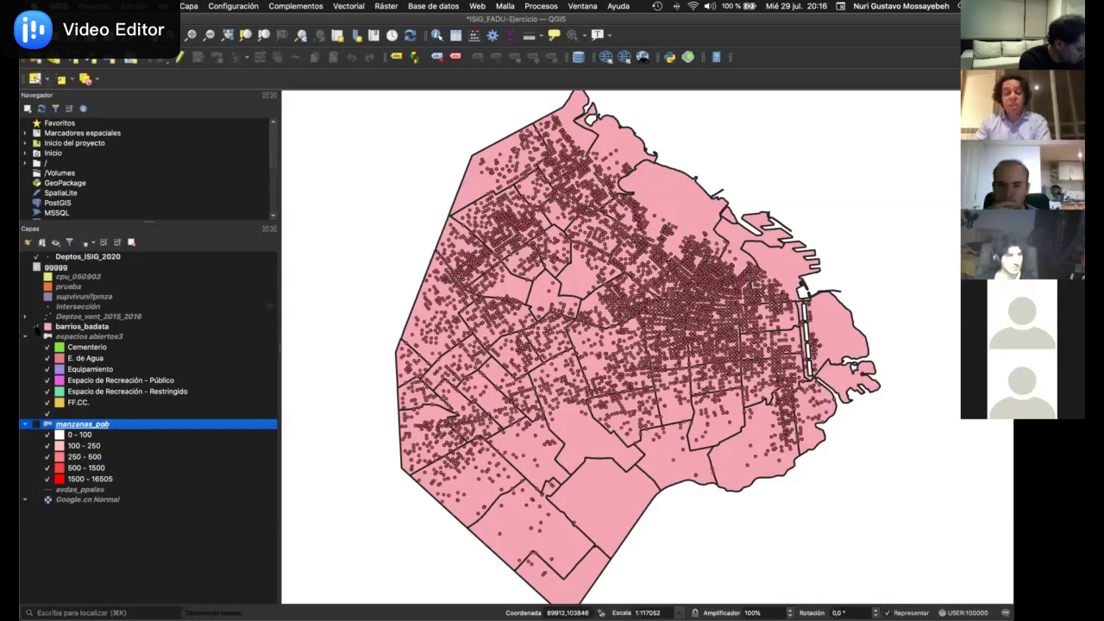
# Review the source encoding and coordinate reference system in the barrios_badata layer properties, and close them without changes
pyautogui.click(85, 327)
pyautogui.rightClick(85, 327)
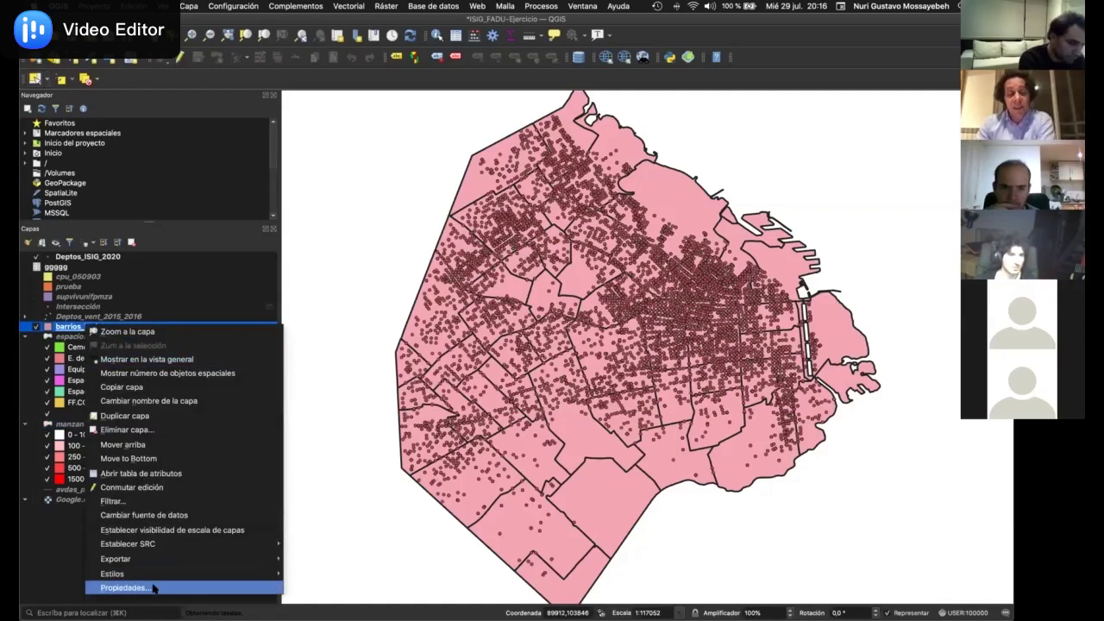
pyautogui.click(153, 588)
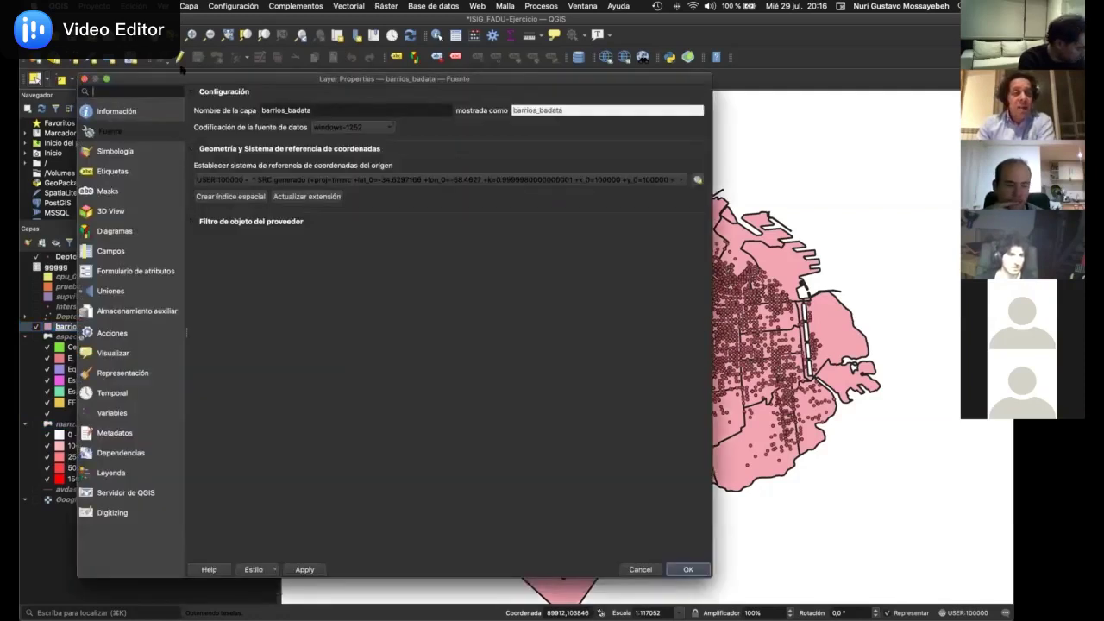
pyautogui.click(84, 78)
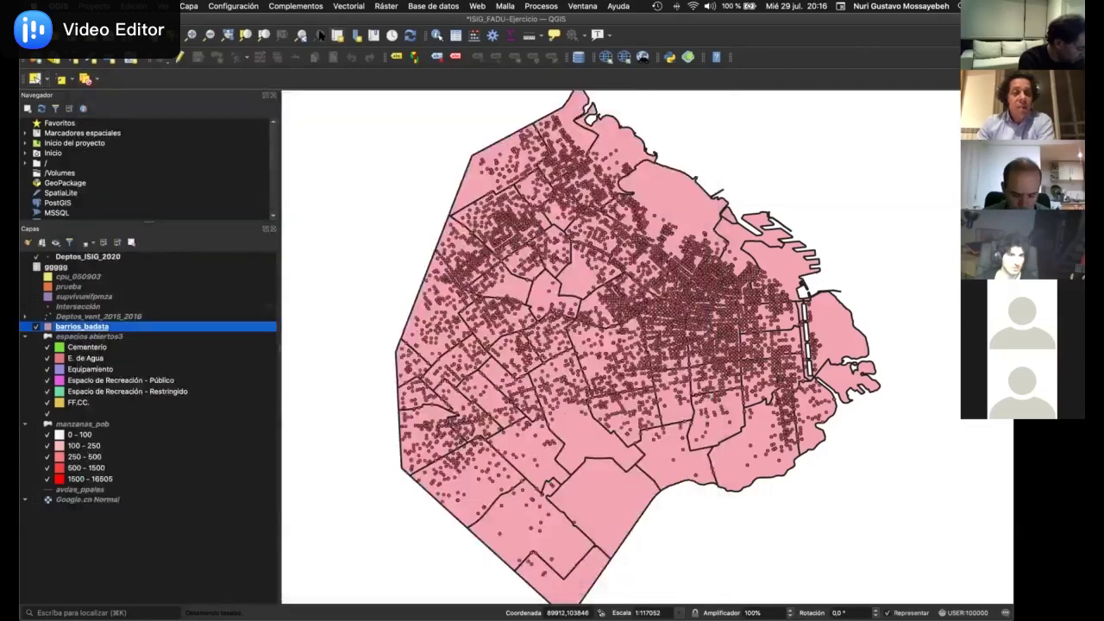
# Examine the neighbourhood records and fields in the barrios_badata attribute table and close it
pyautogui.click(454, 36)
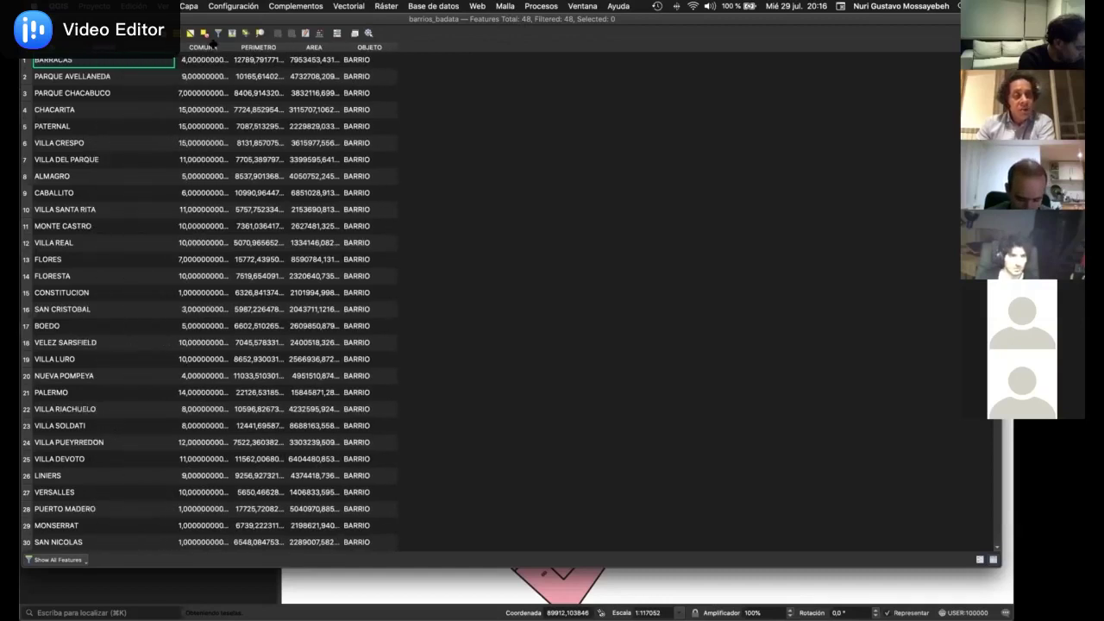
pyautogui.scroll(-6, 144, 247)
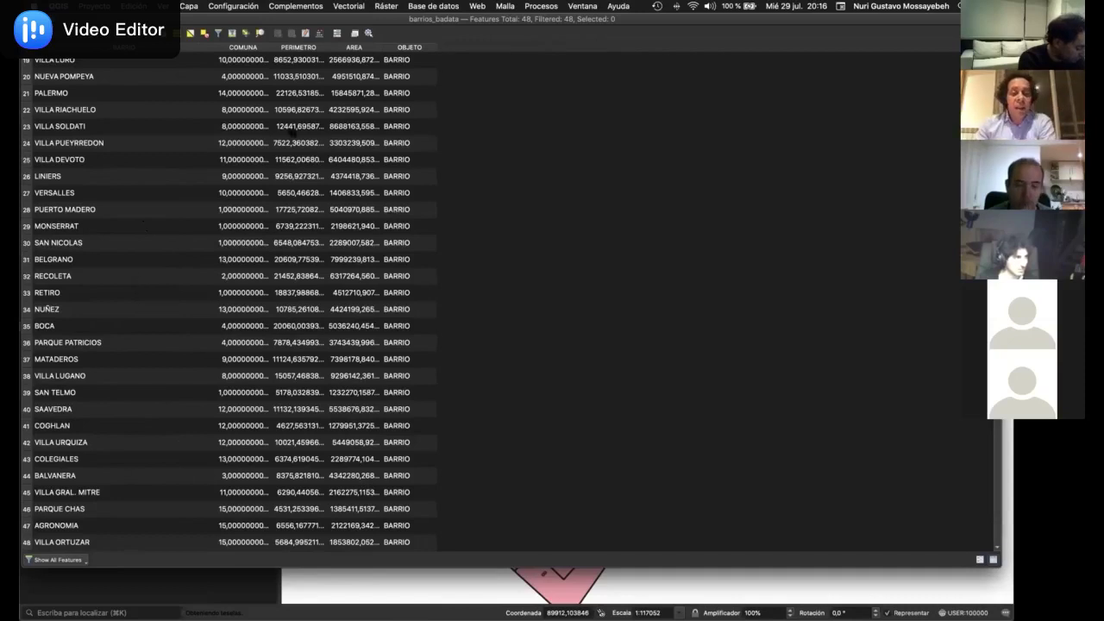
pyautogui.press('super+w')
# Open the vector Intersection tool with Deptos_ISIG_2020 as the input layer and barrios_badata as the overlay layer
pyautogui.moveTo(454, 153); pyautogui.dragTo(662, 357)
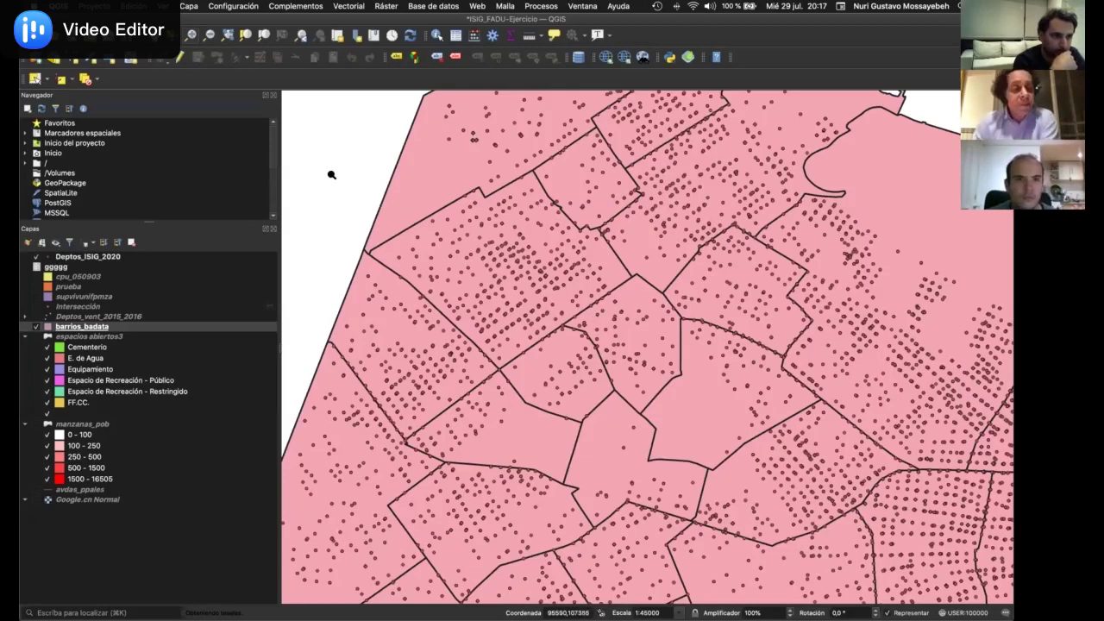
pyautogui.click(89, 259)
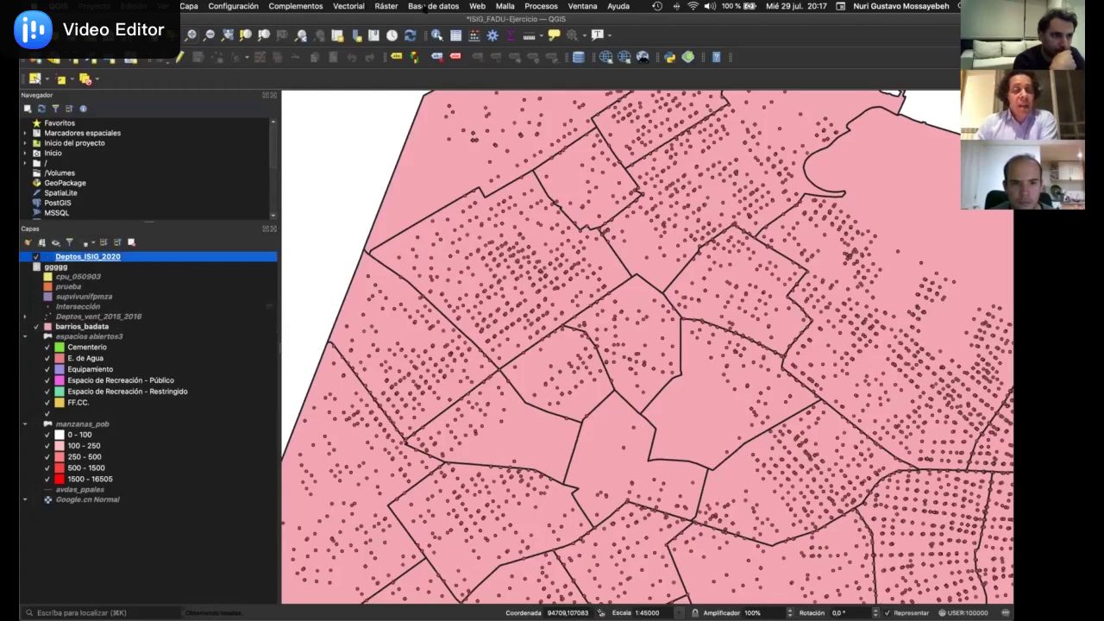
pyautogui.click(541, 7)
pyautogui.moveTo(426, 8)
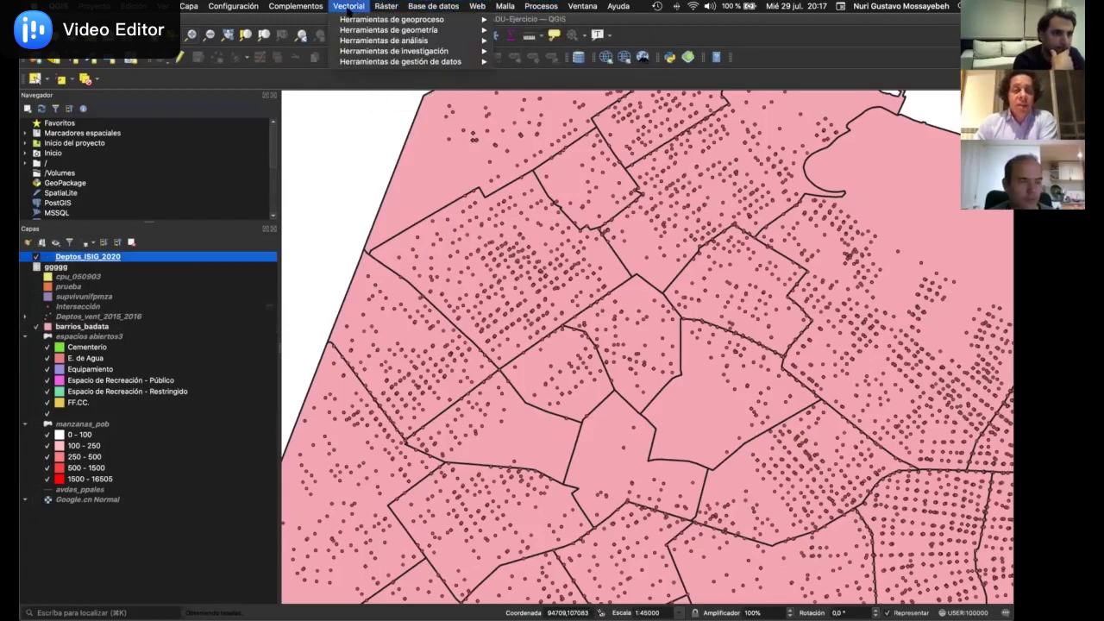
pyautogui.moveTo(351, 31)
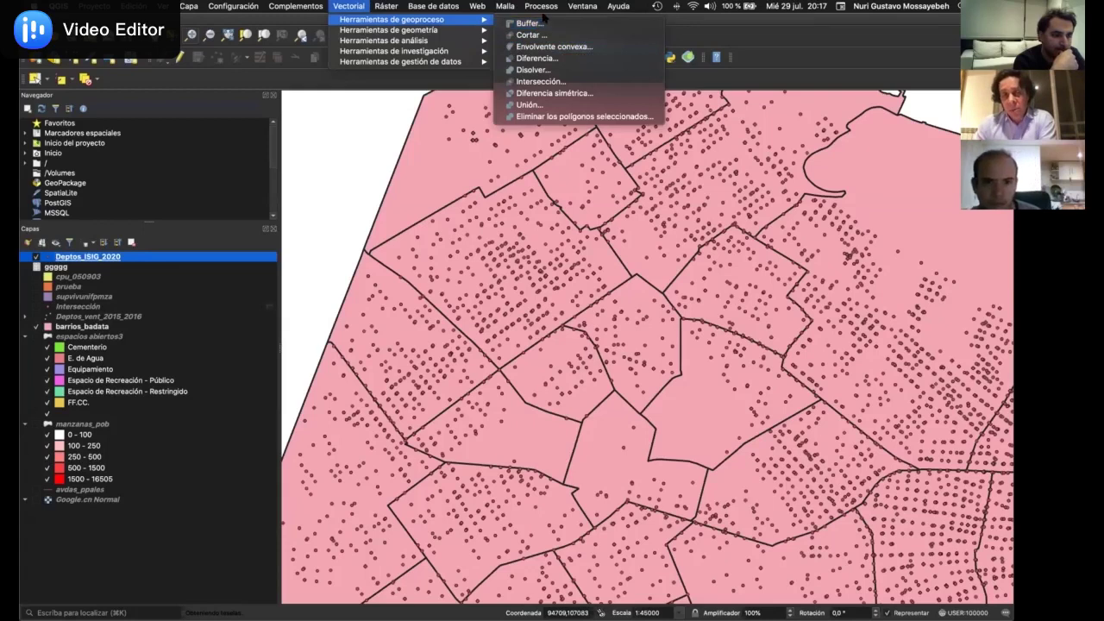
pyautogui.click(541, 81)
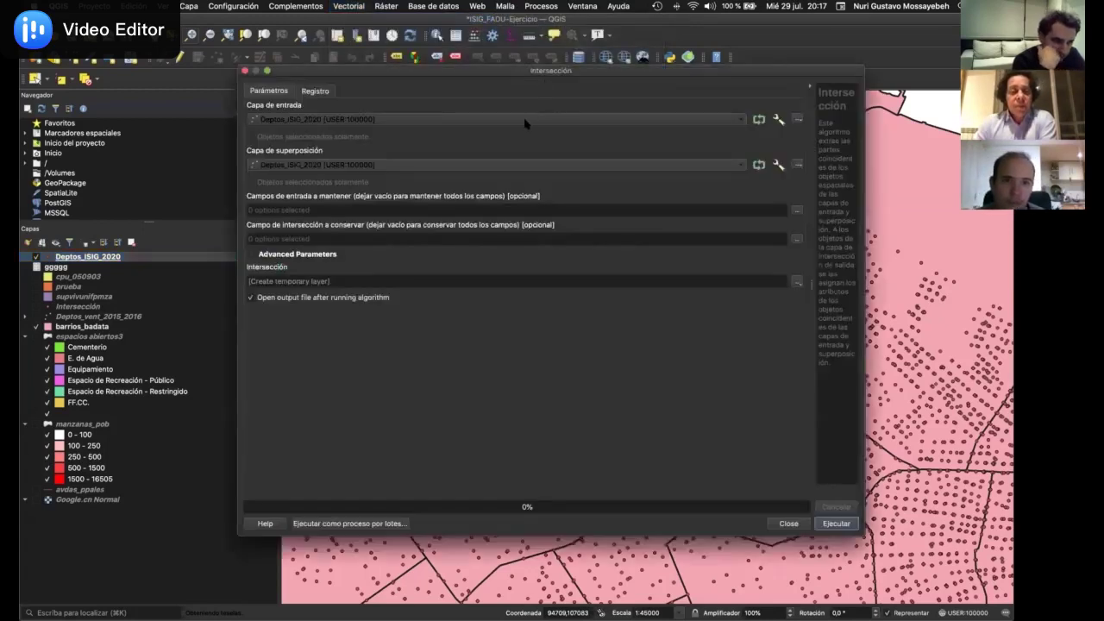
pyautogui.click(399, 120)
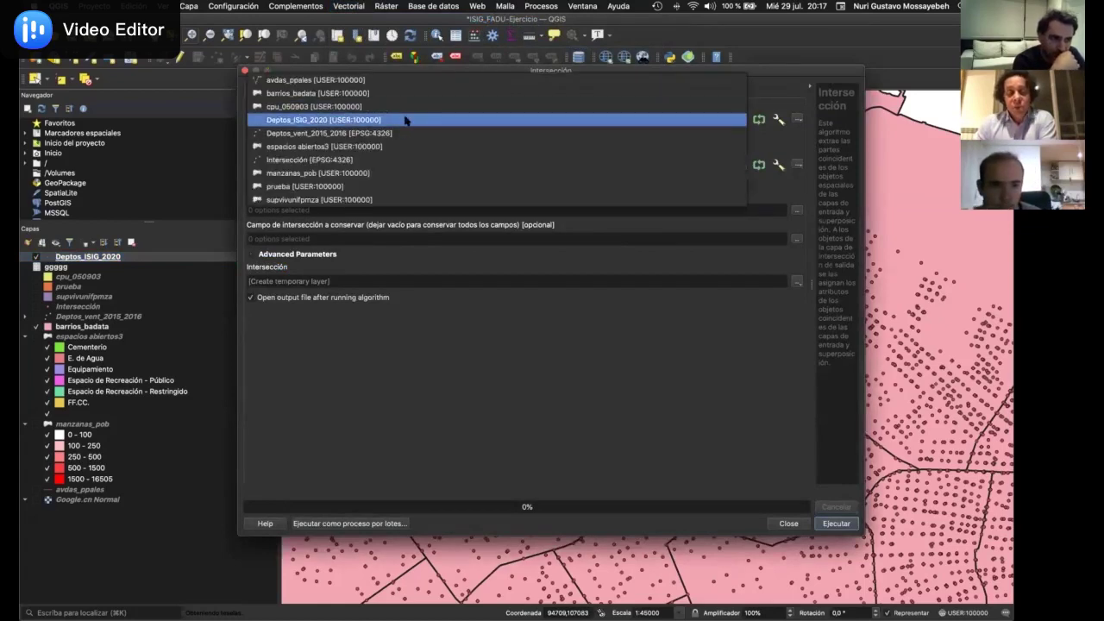
pyautogui.click(405, 120)
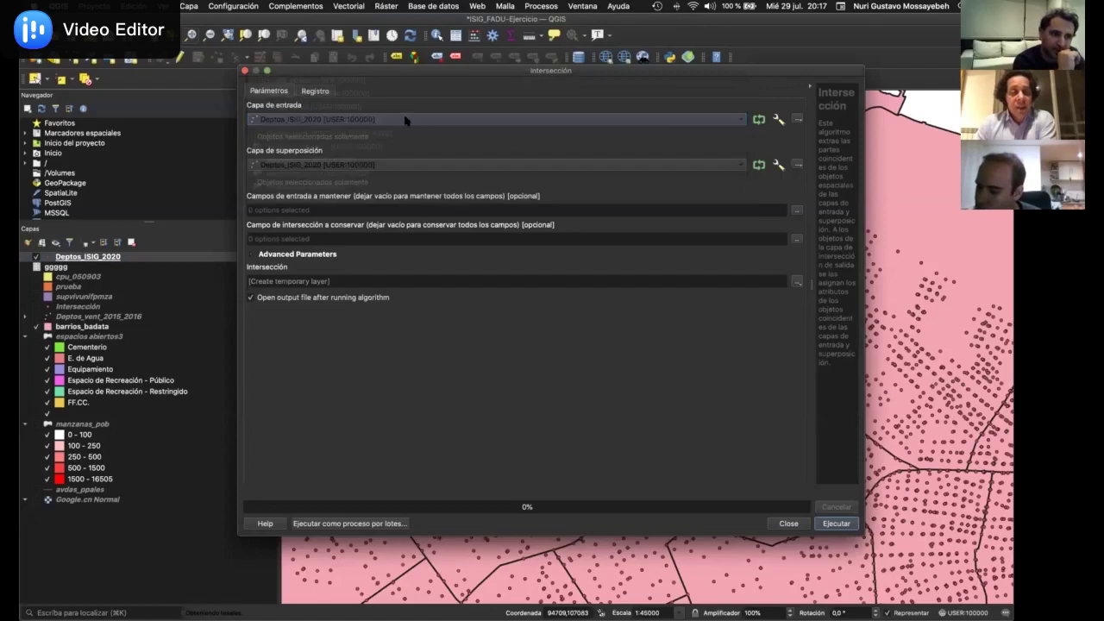
pyautogui.click(398, 164)
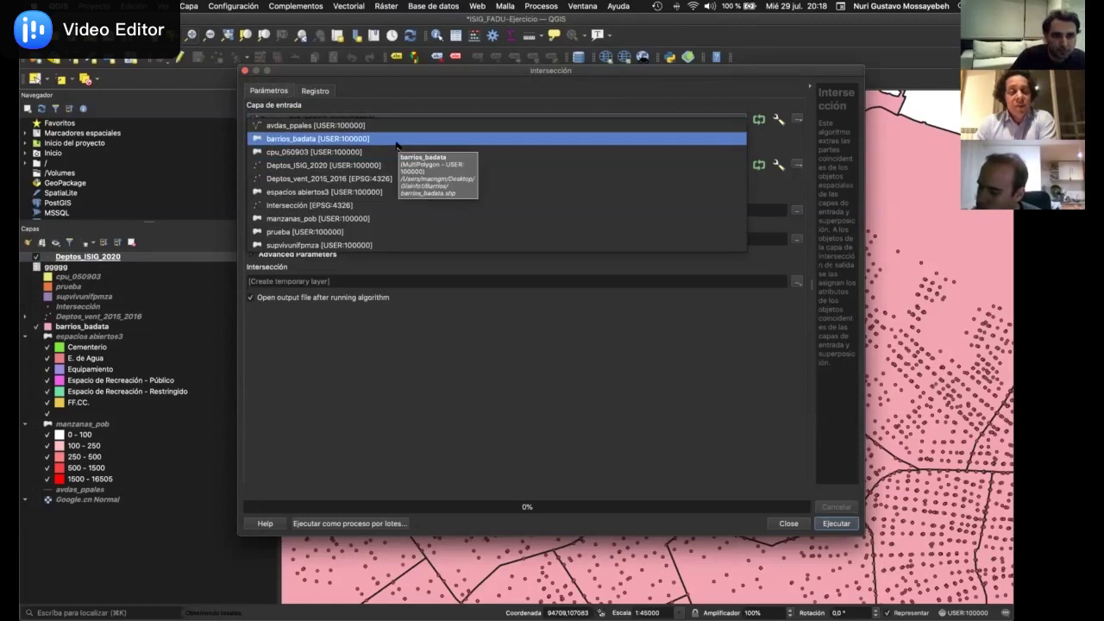
pyautogui.click(397, 139)
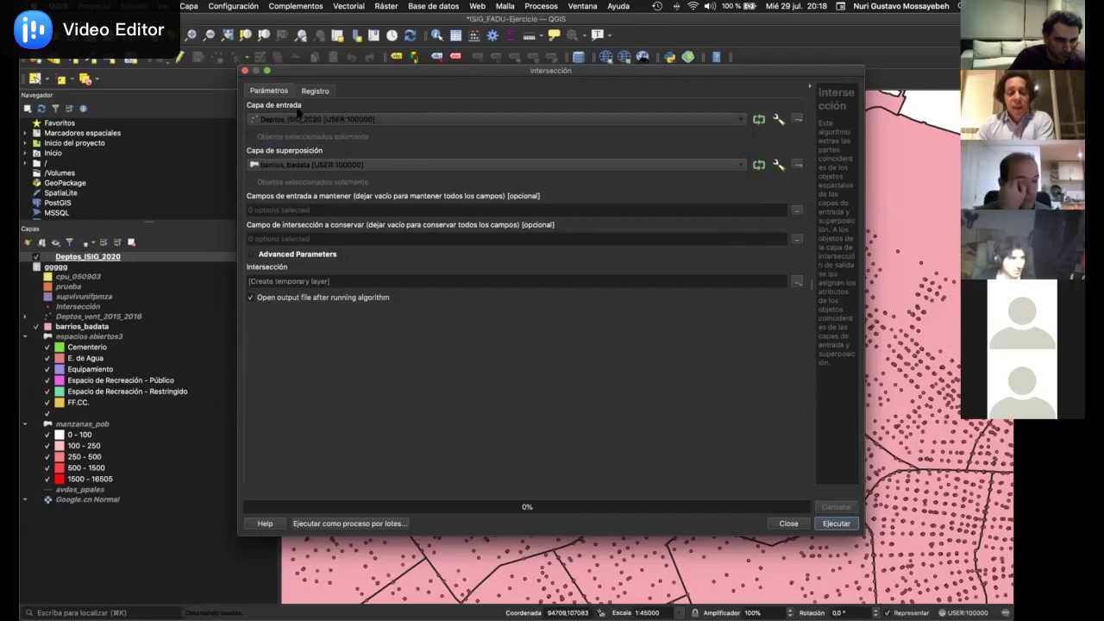
# Keep all attribute fields of the Deptos_ISIG_2020 input layer for the intersection
pyautogui.click(798, 210)
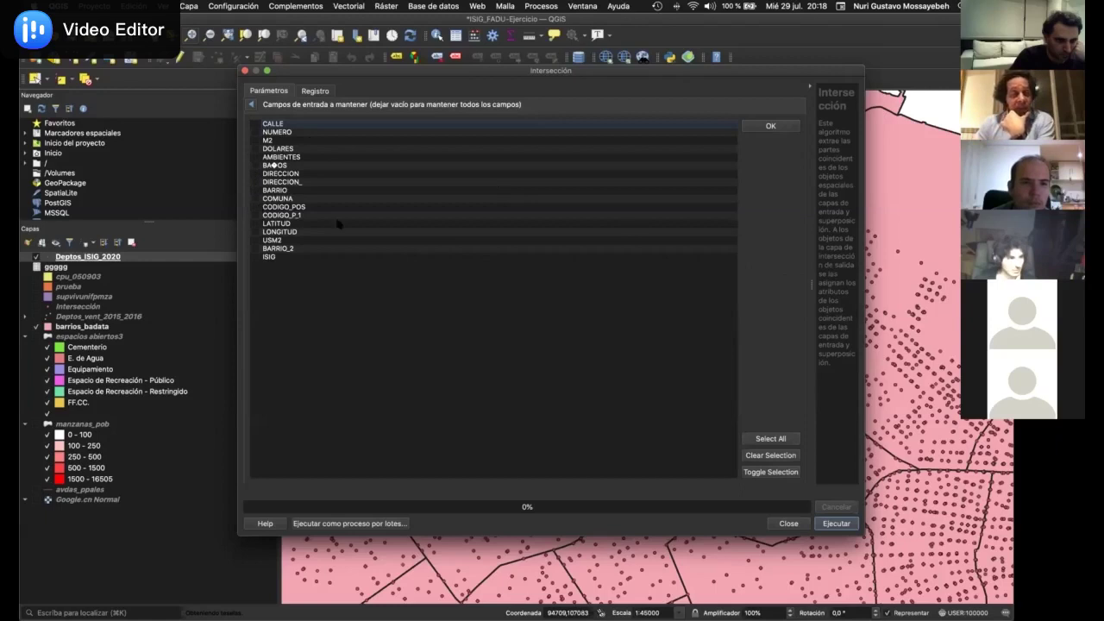
pyautogui.click(763, 438)
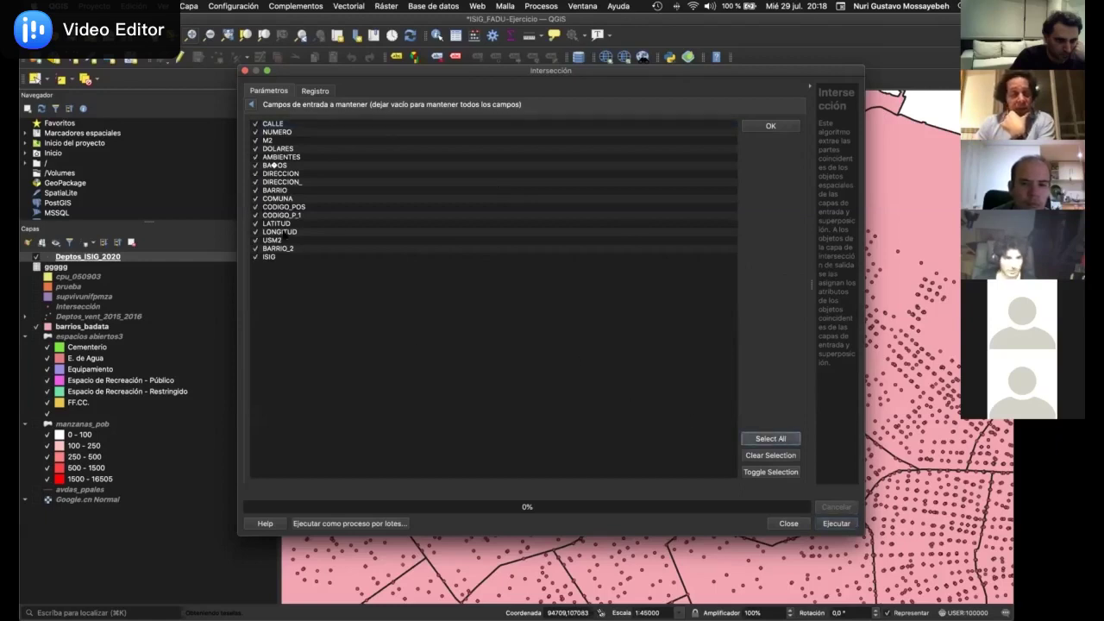
pyautogui.click(256, 191)
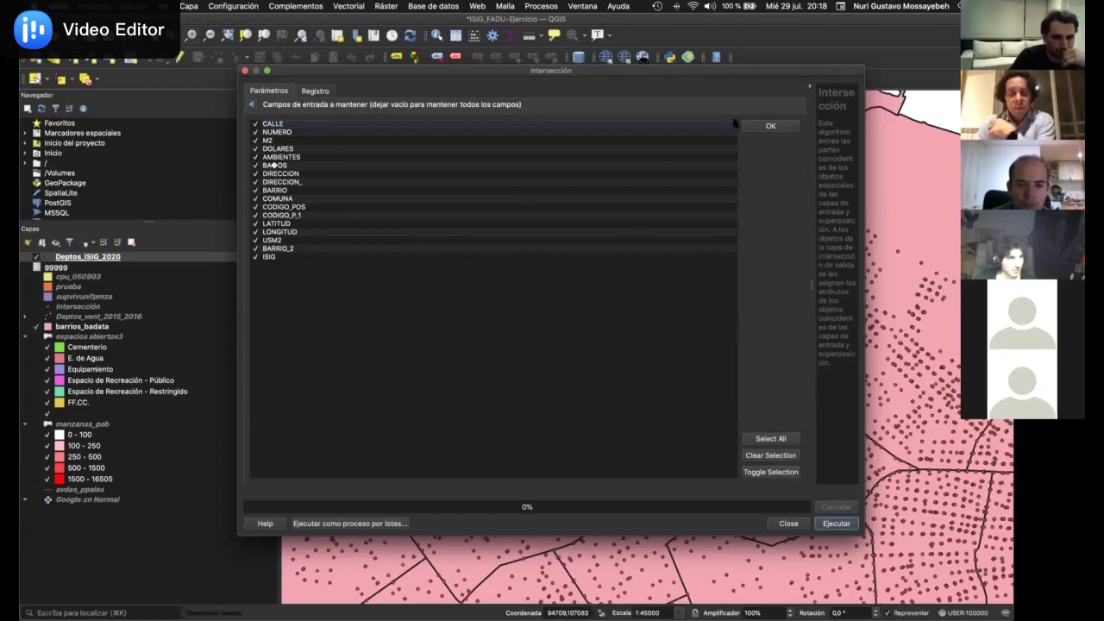
pyautogui.click(768, 125)
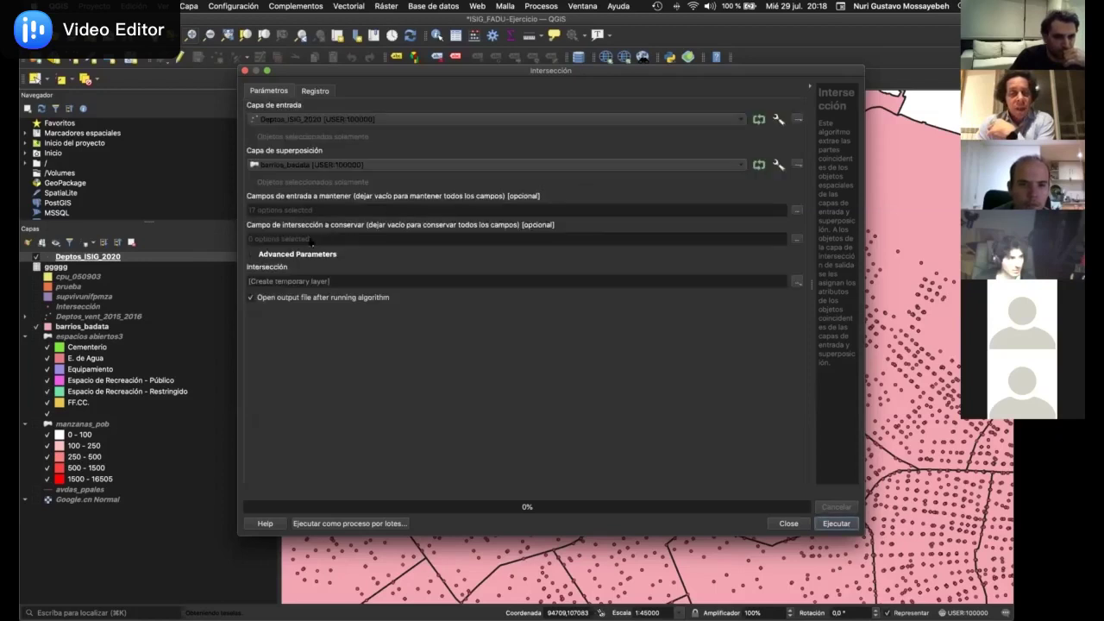
# Keep only BARRIO and COMUNA from barrios_badata, run the intersection to a temporary layer, and close the tool
pyautogui.click(798, 239)
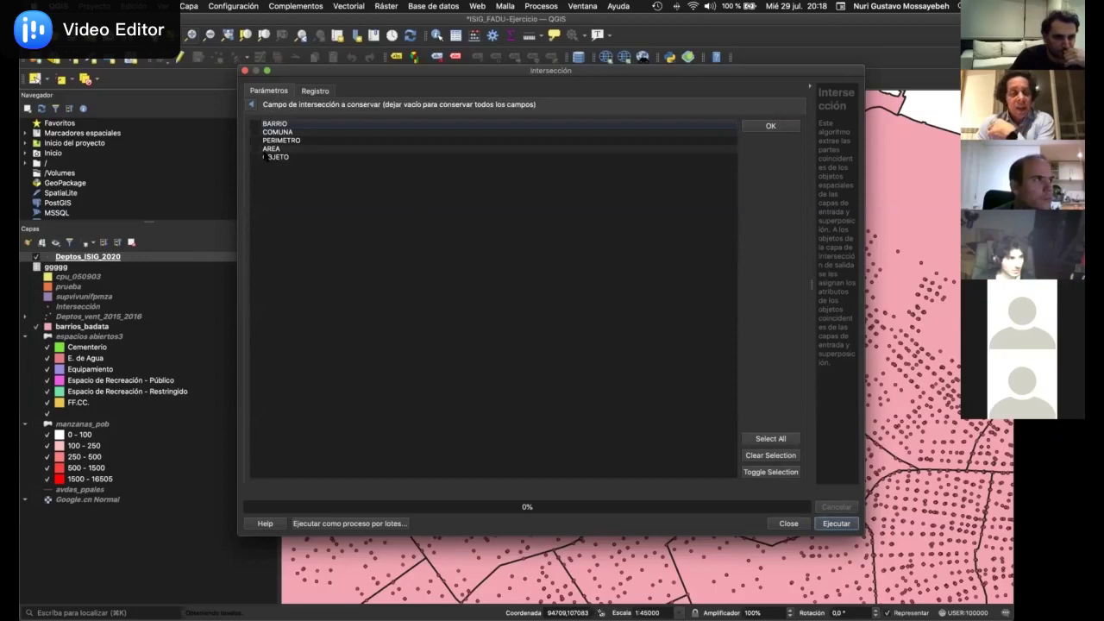
pyautogui.click(256, 132)
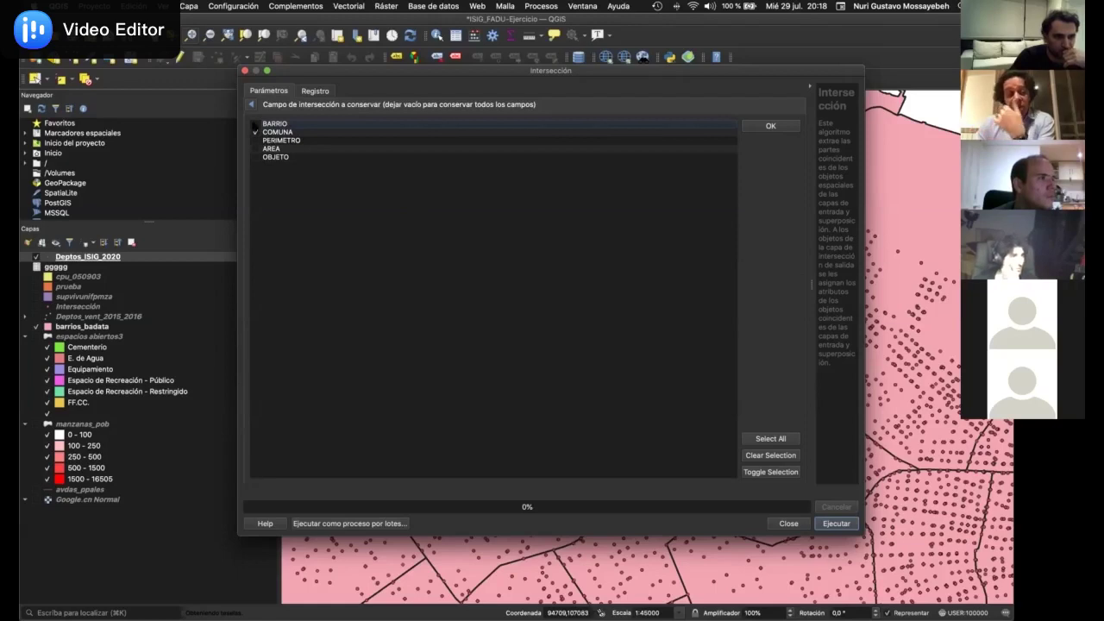
pyautogui.click(256, 124)
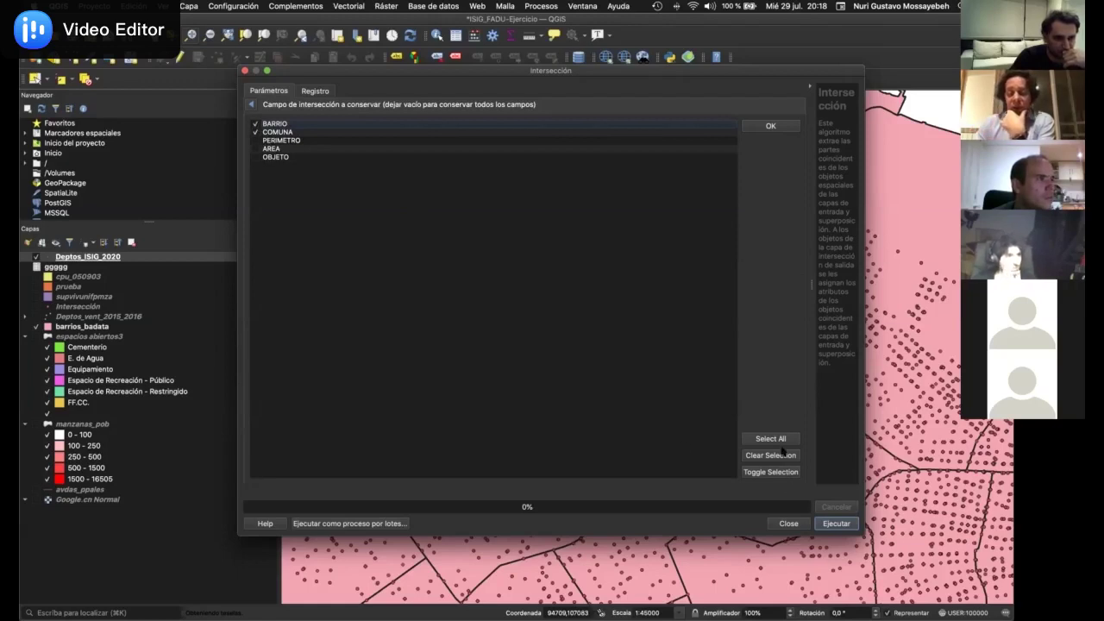
pyautogui.click(779, 128)
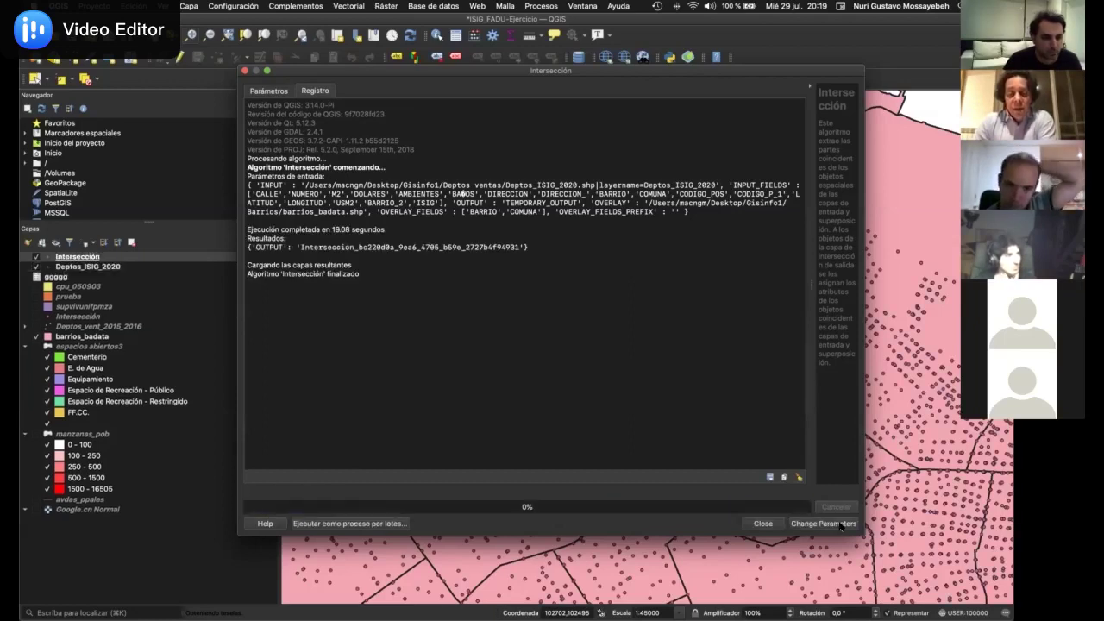
pyautogui.click(760, 523)
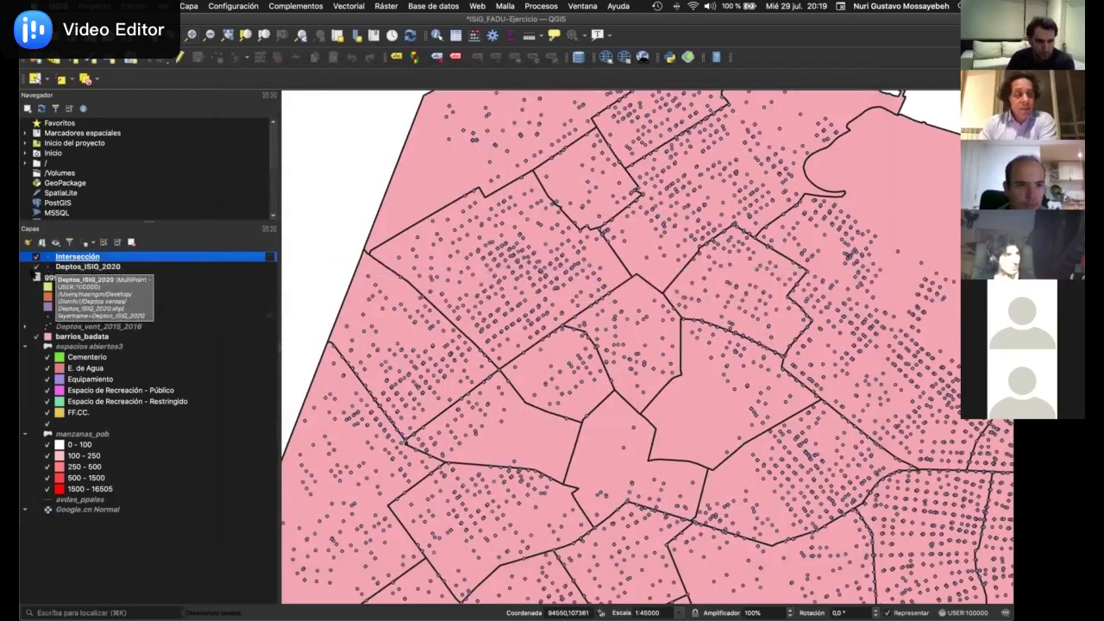
# Hide the Deptos_ISIG_2020 and barrios_badata layers so only the new intersection points are displayed
pyautogui.click(34, 269)
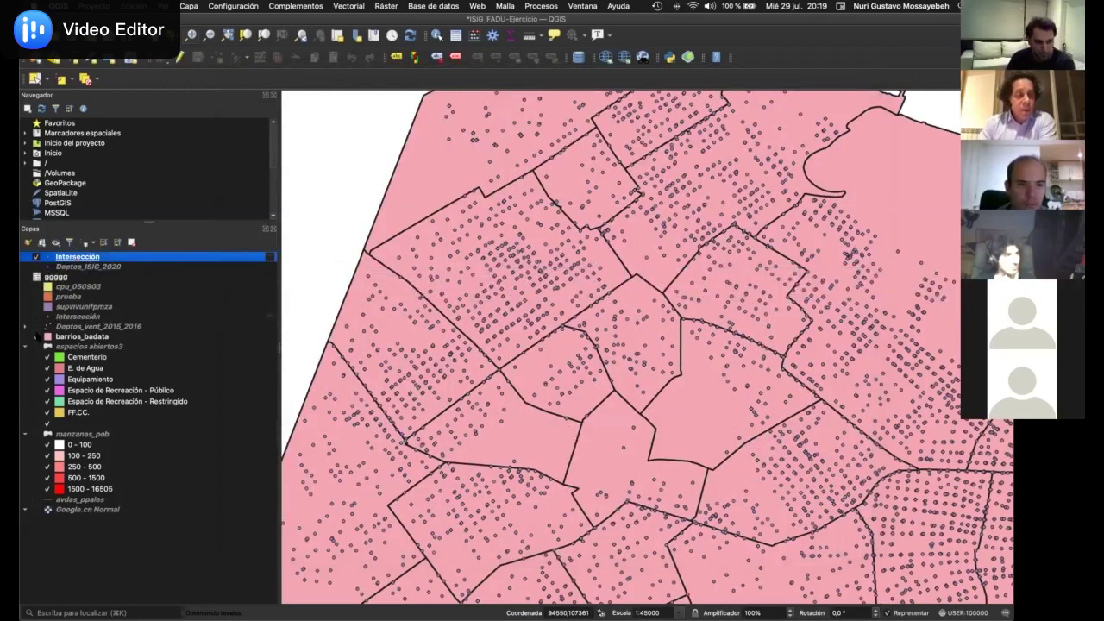
pyautogui.click(36, 337)
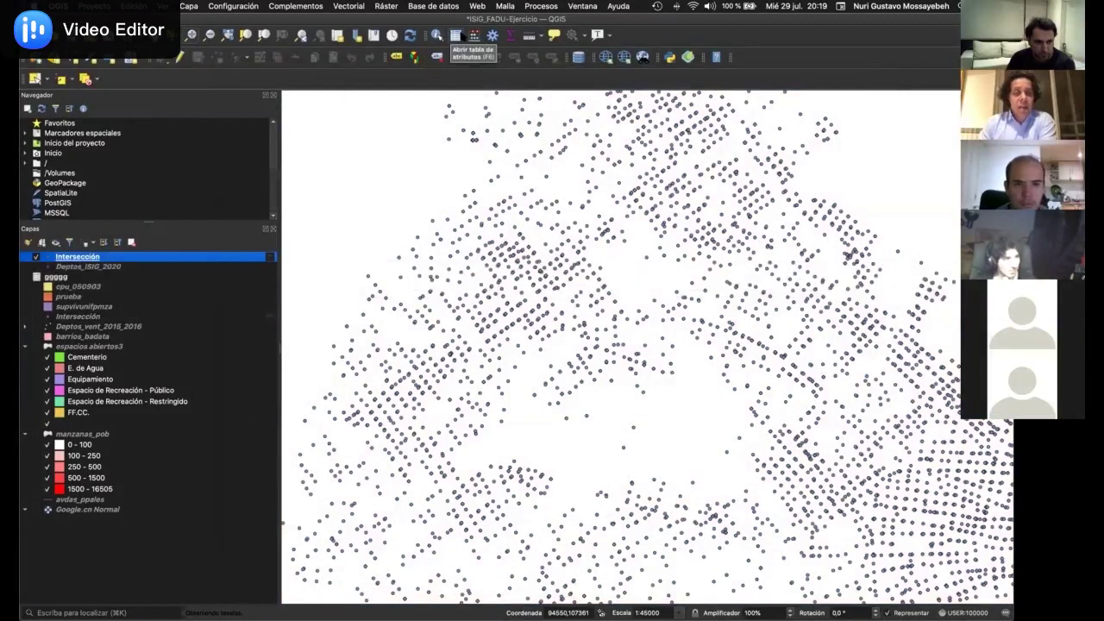
# Examine the original and overlay-derived neighbourhood and commune fields in the new Intersección layer's attribute table, and close it
pyautogui.click(456, 35)
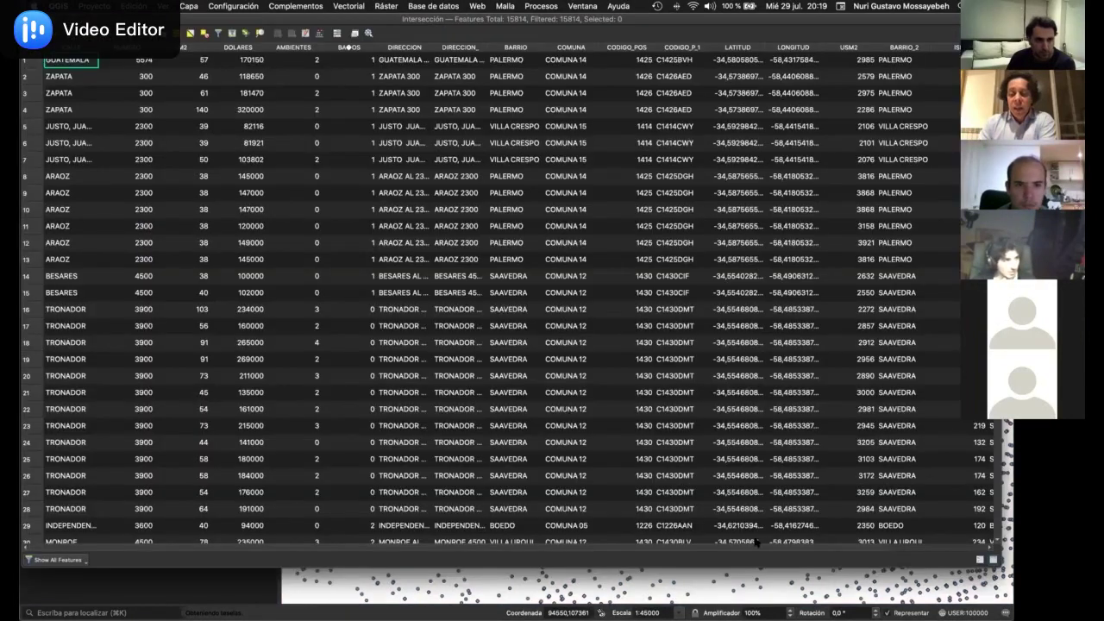
pyautogui.hscroll(5, 824, 544)
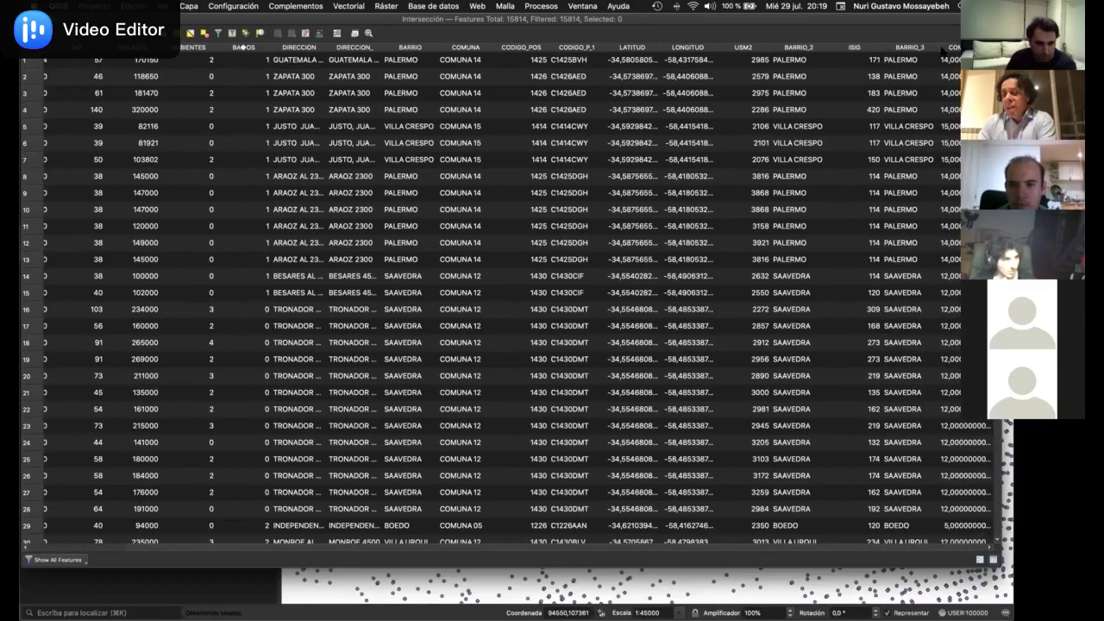
pyautogui.scroll(-20, 981, 441)
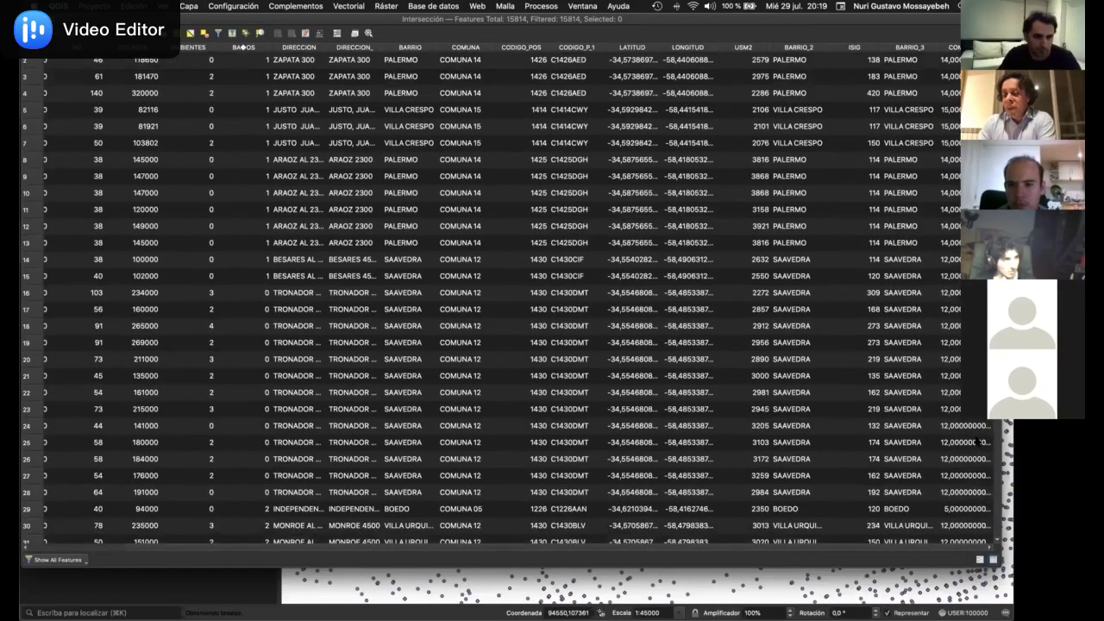
pyautogui.scroll(-20, 971, 427)
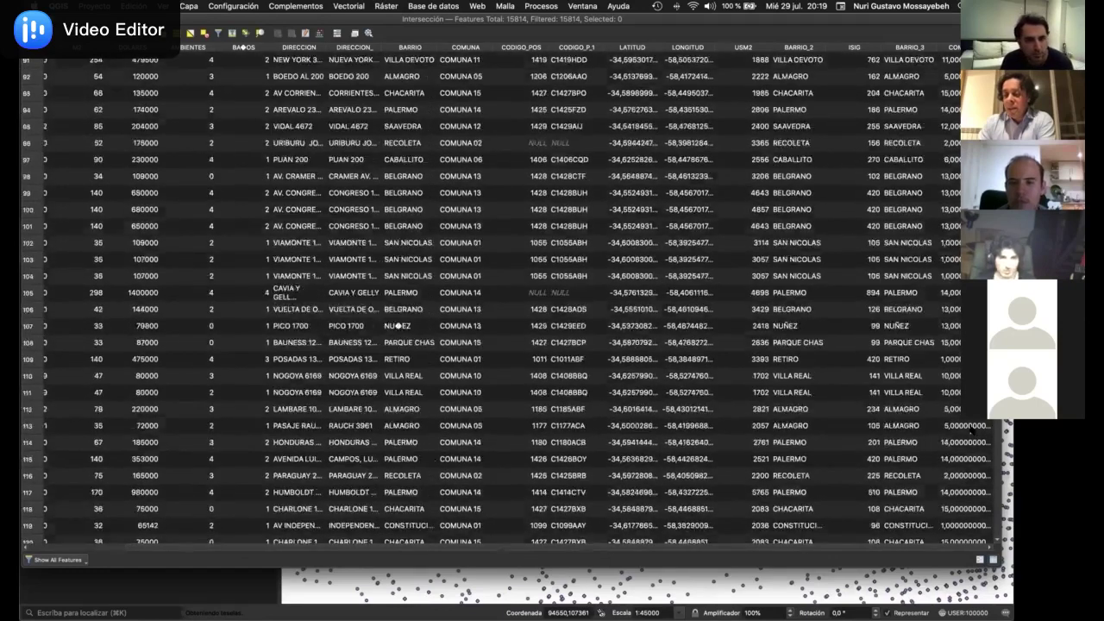
pyautogui.scroll(20, 972, 425)
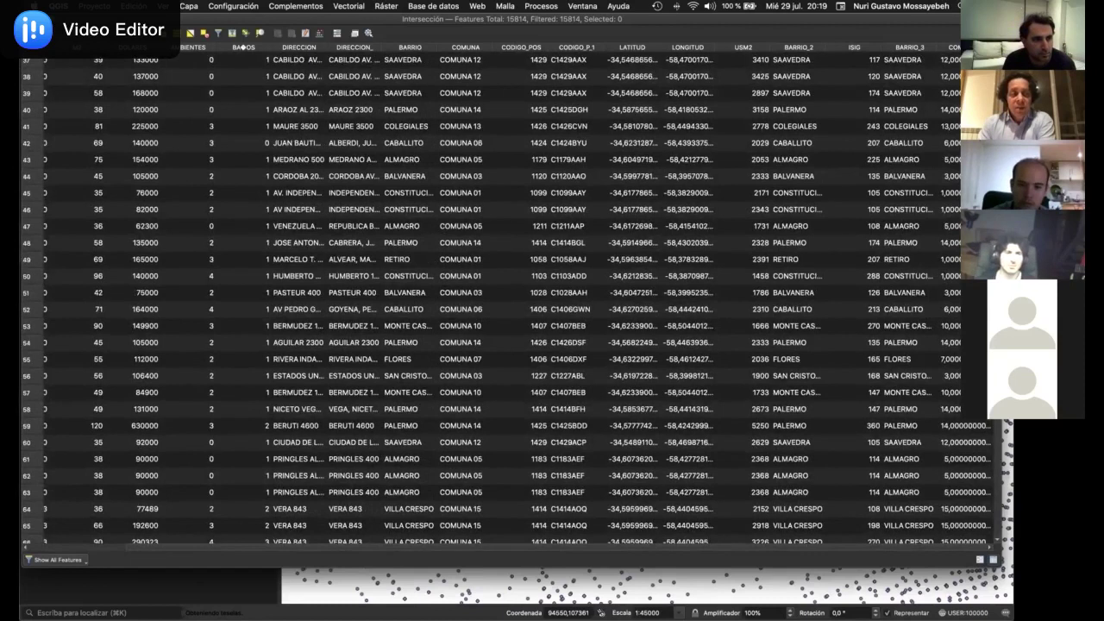
pyautogui.scroll(10, 509, 300)
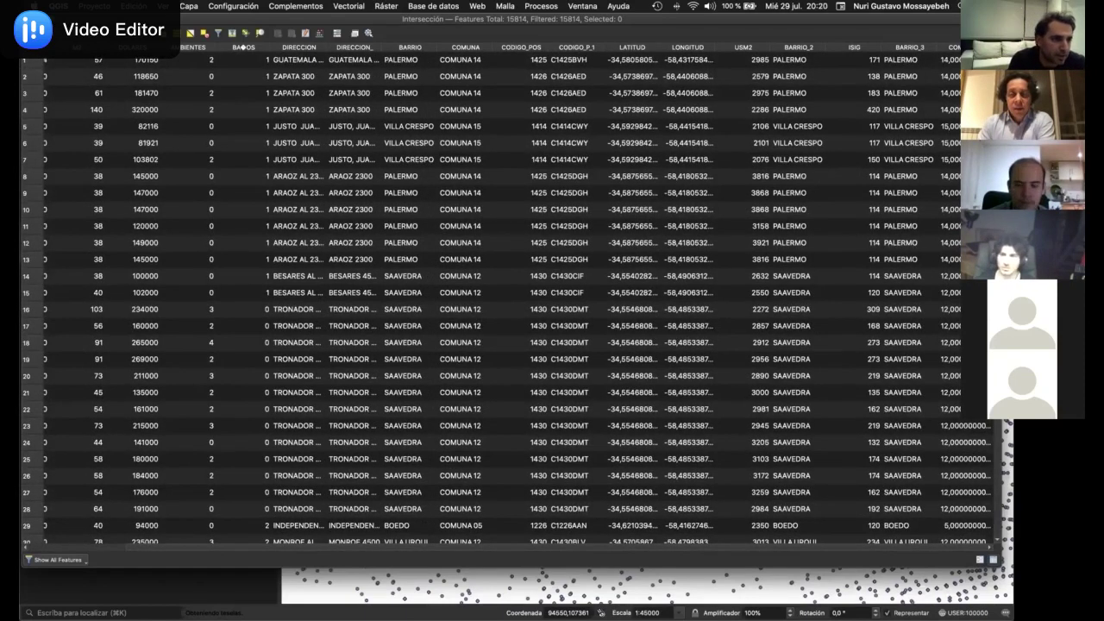
pyautogui.click(28, 19)
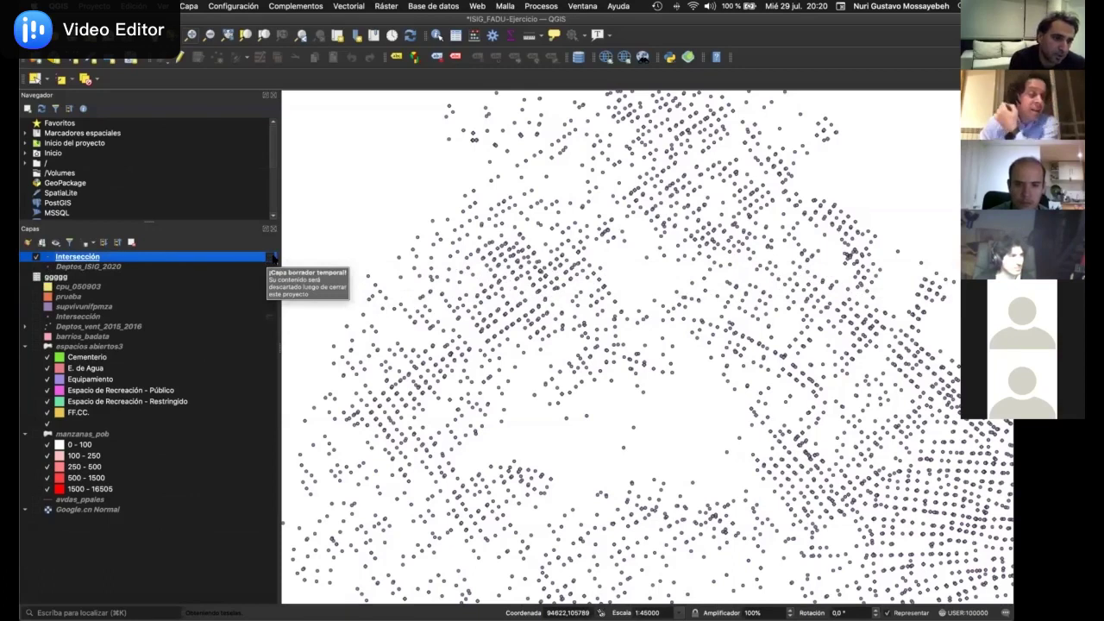
# Review the ESRI shapefile export options and field list for the temporary Intersección layer, and cancel without saving
pyautogui.rightClick(232, 257)
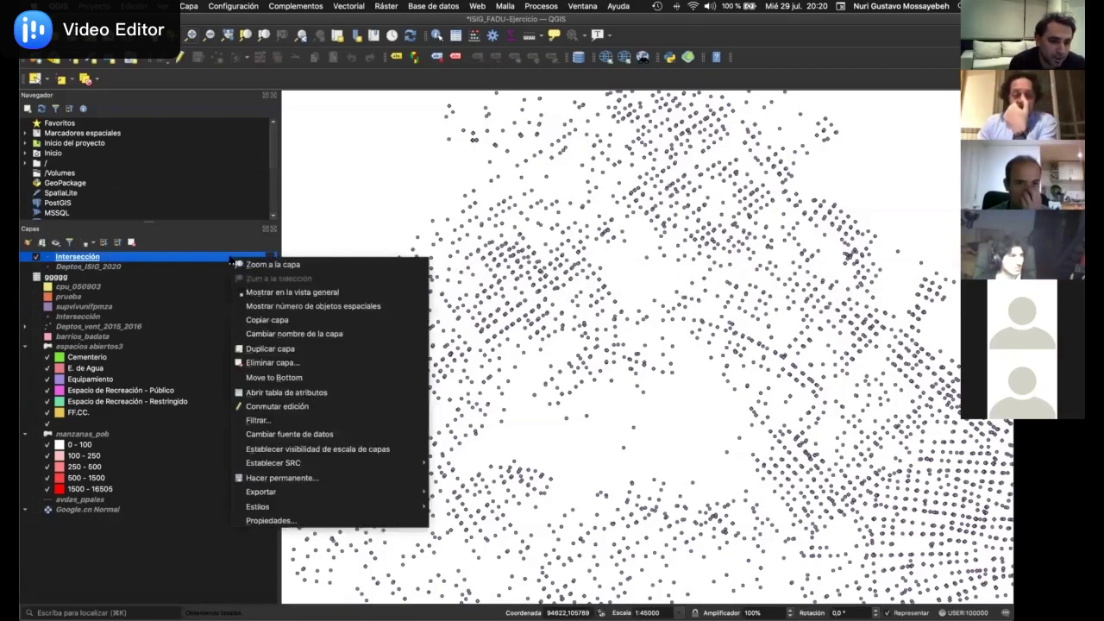
pyautogui.moveTo(362, 492)
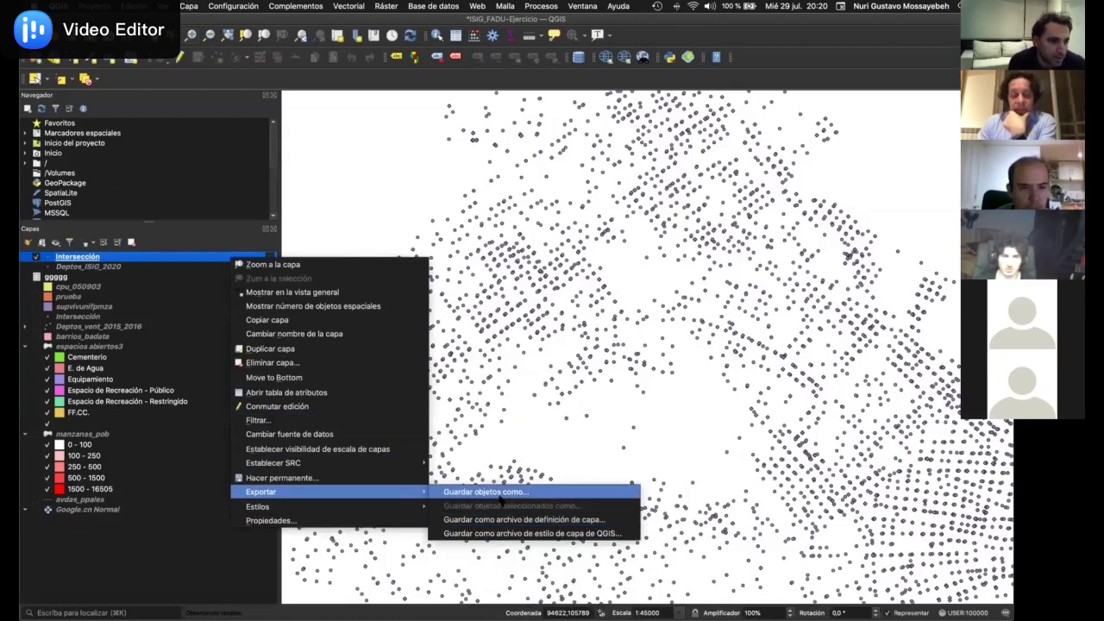
pyautogui.click(500, 496)
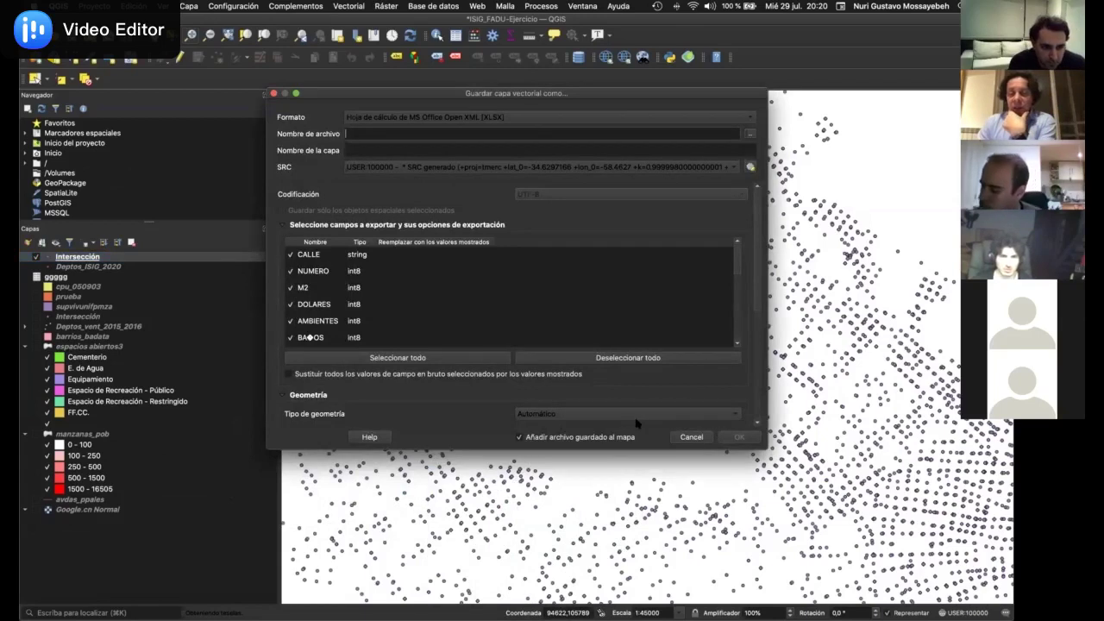
pyautogui.click(530, 117)
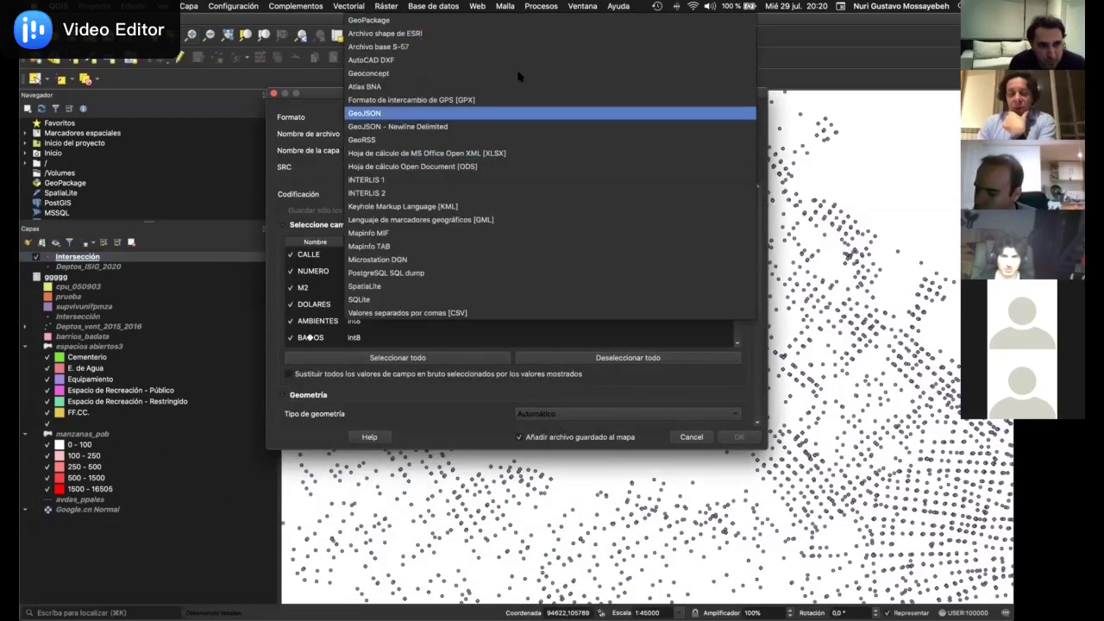
pyautogui.click(517, 32)
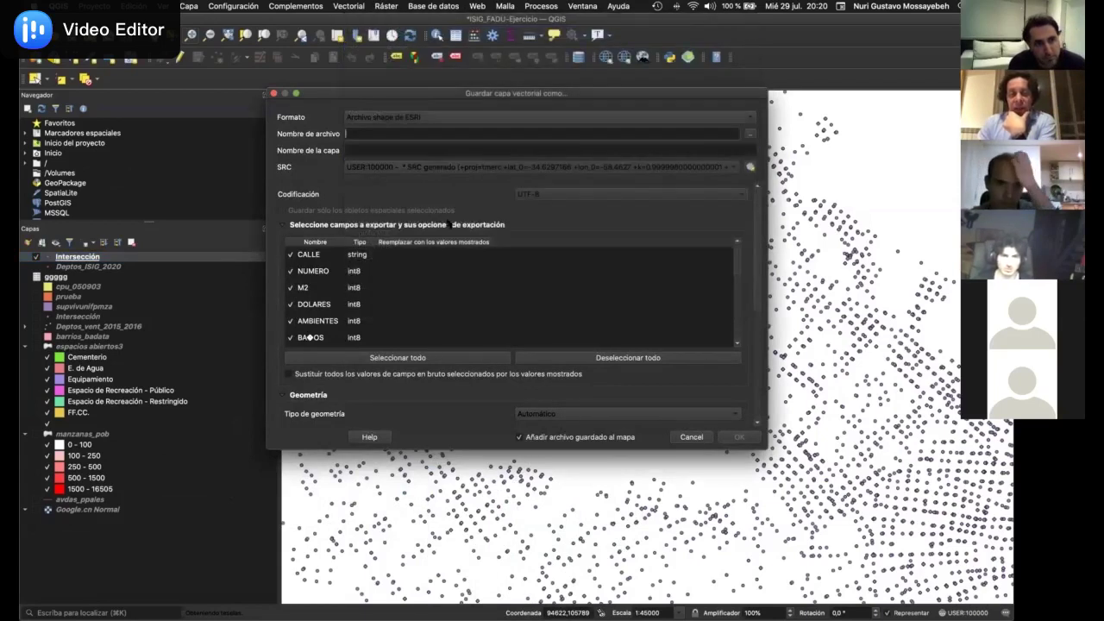
pyautogui.scroll(-5, 390, 328)
pyautogui.scroll(-10, 389, 328)
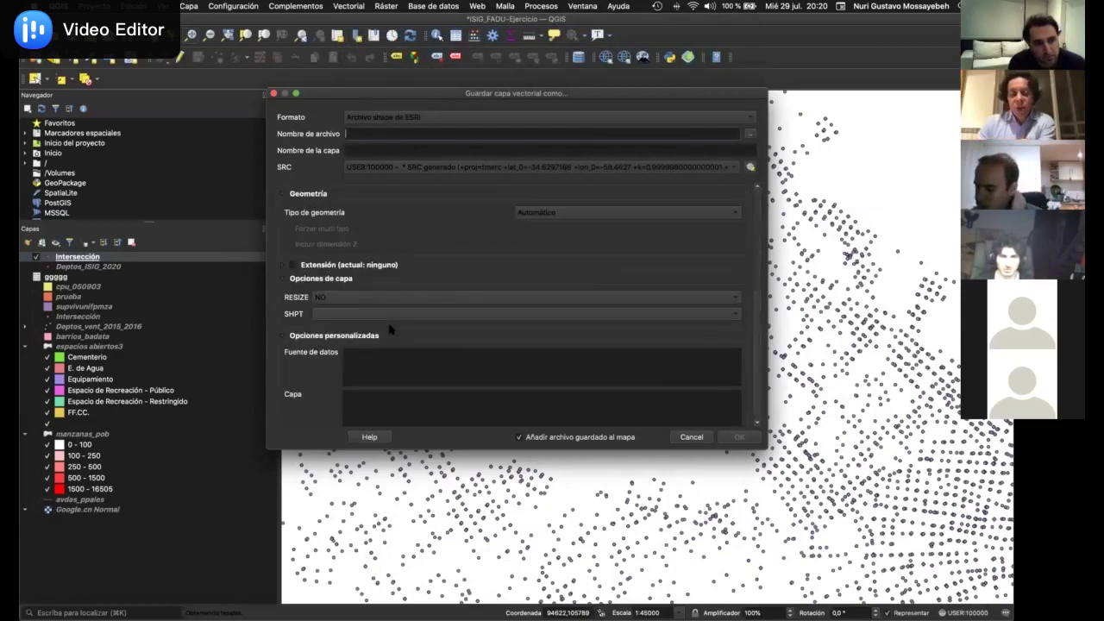
pyautogui.scroll(10, 331, 326)
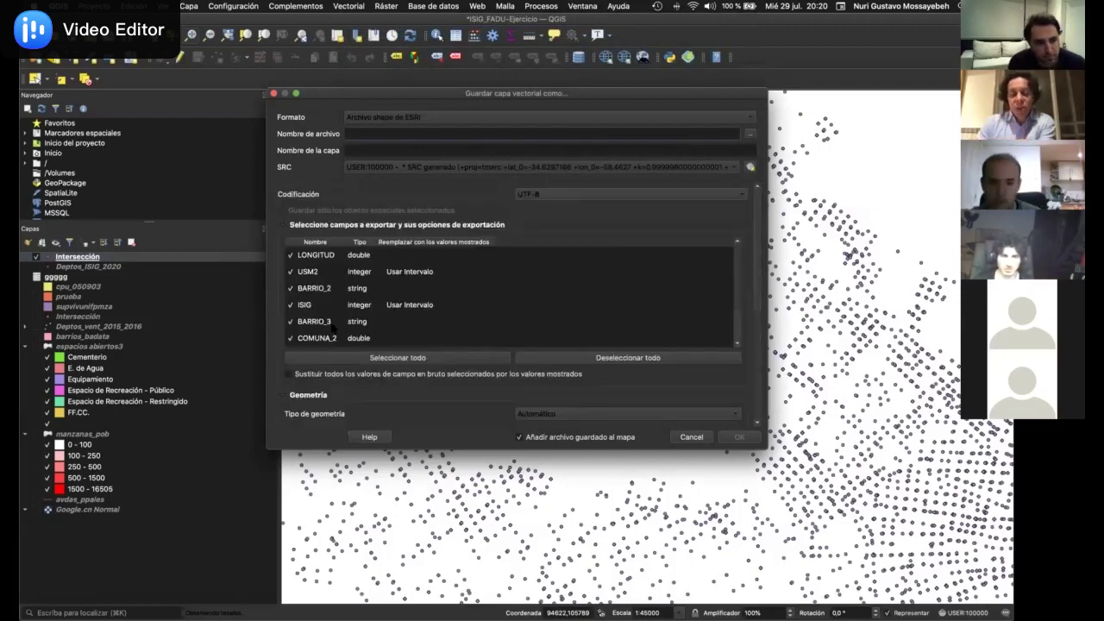
pyautogui.click(701, 438)
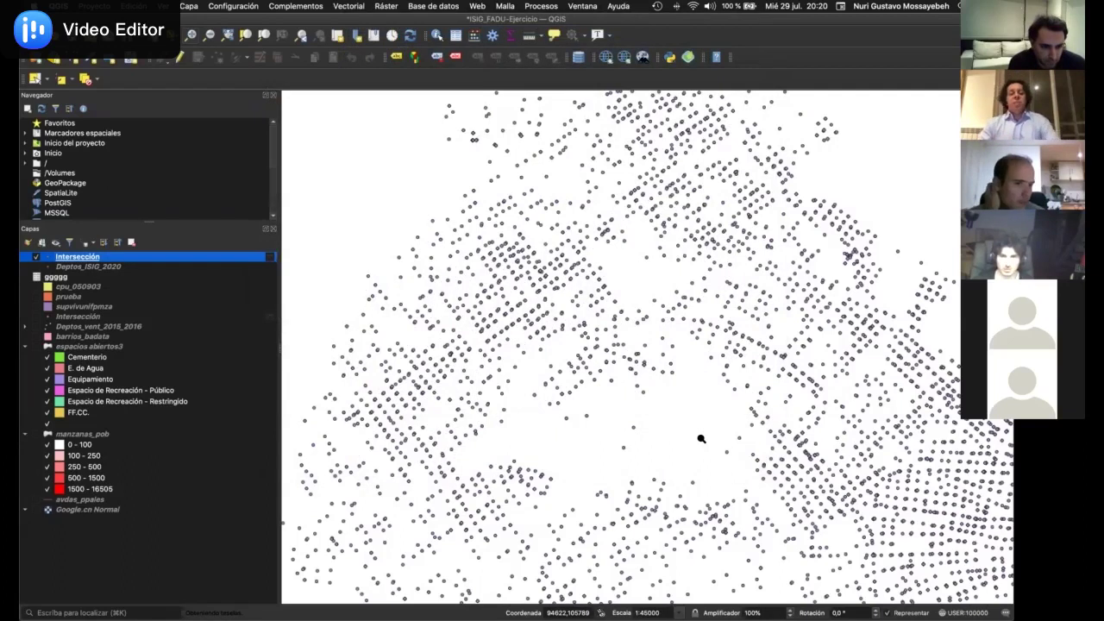